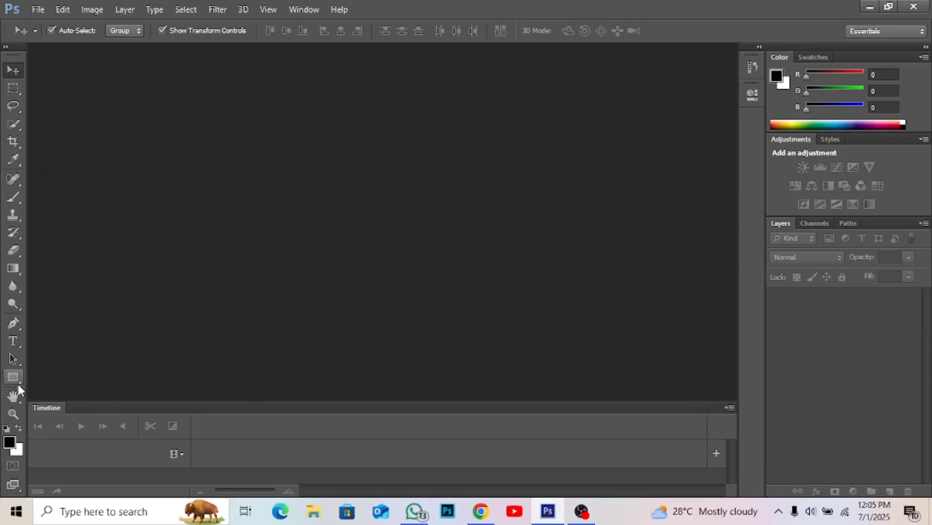
- Examine the toolbox's tool groups, including the variants of the marquee, lasso and quick selection tools
left_click(13, 359)
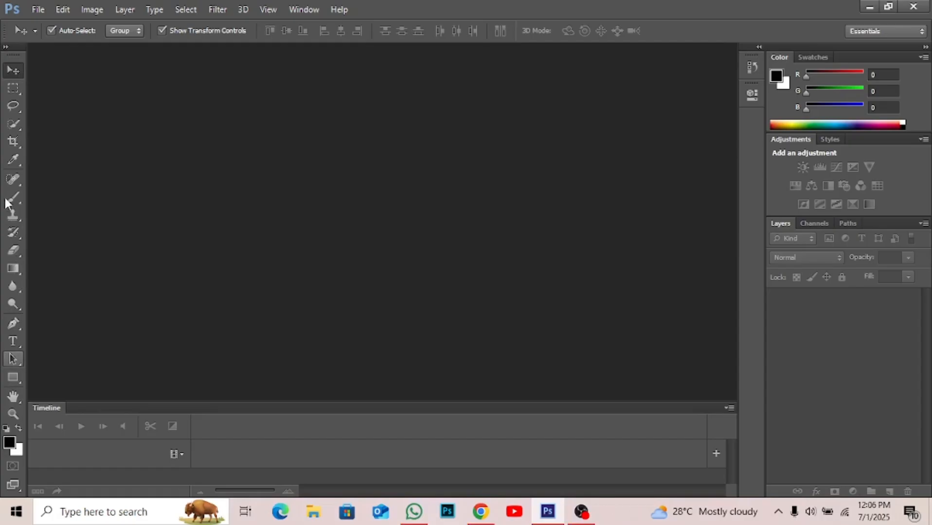
left_click(13, 178)
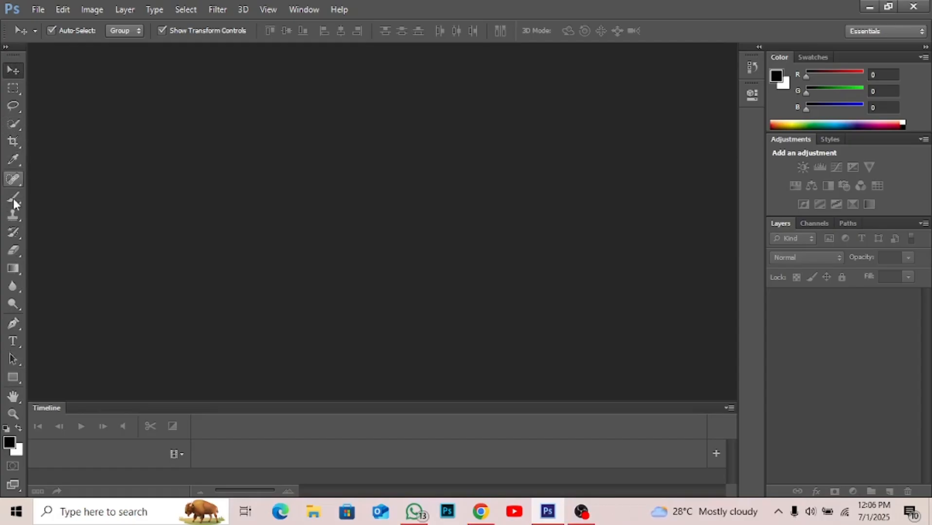
left_click(20, 303)
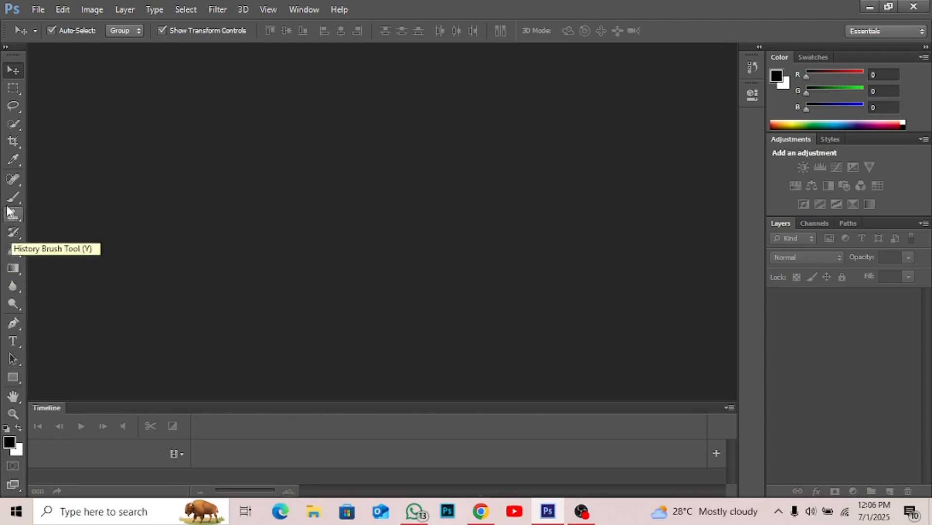
left_click(13, 88)
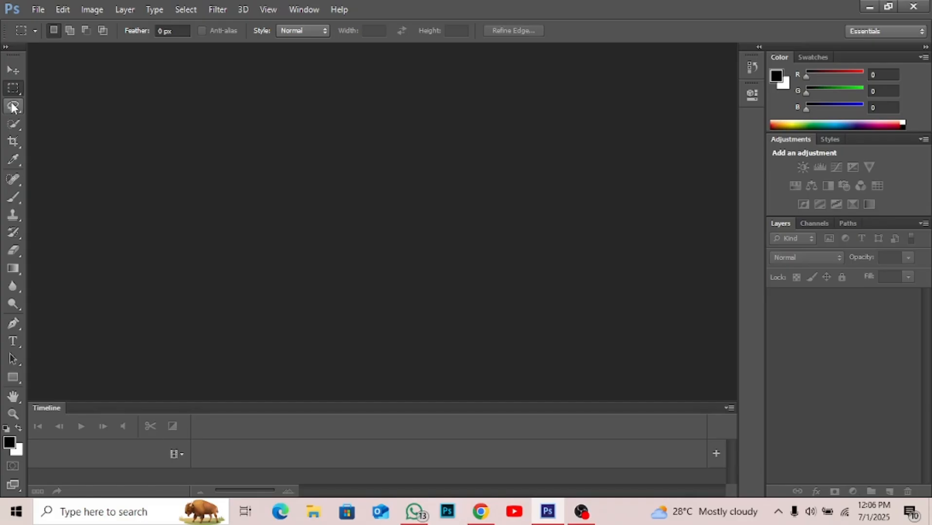
left_click(11, 71)
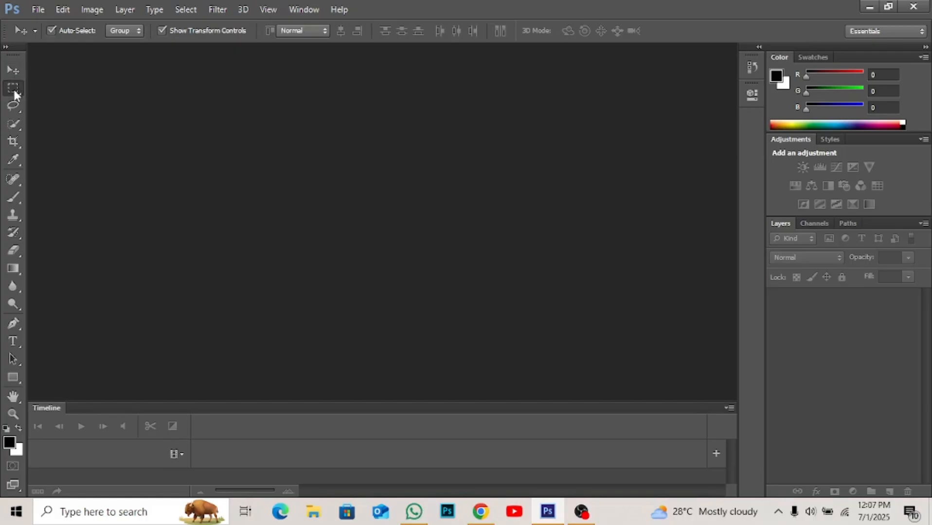
left_click(13, 89)
right_click(13, 93)
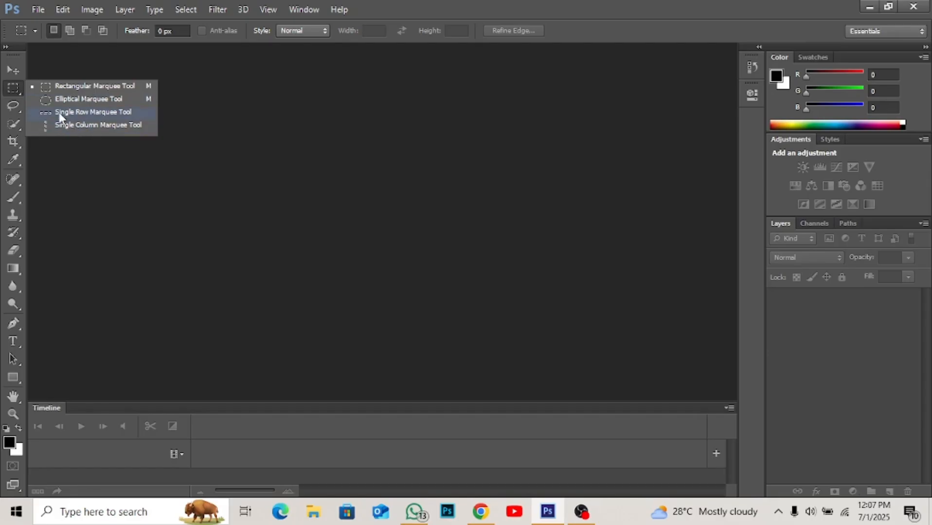
left_click(13, 106)
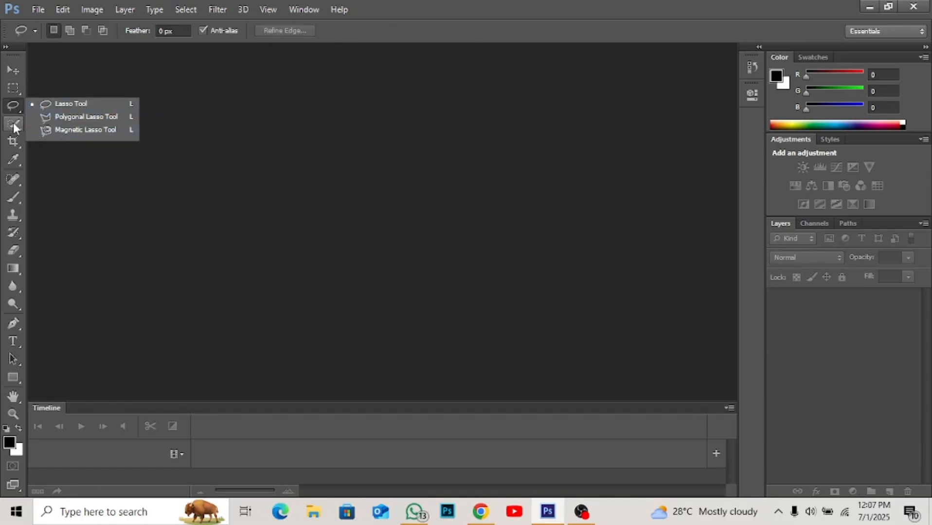
left_click(14, 124)
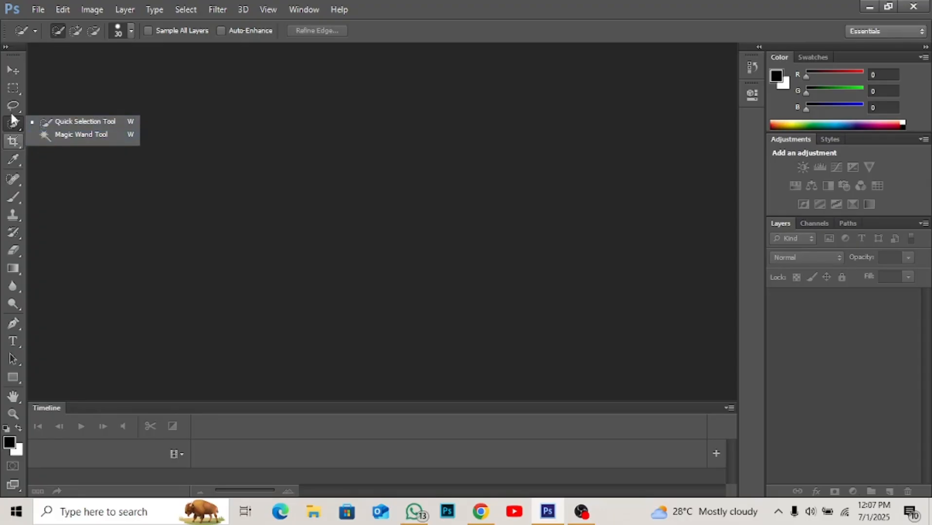
left_click(7, 71)
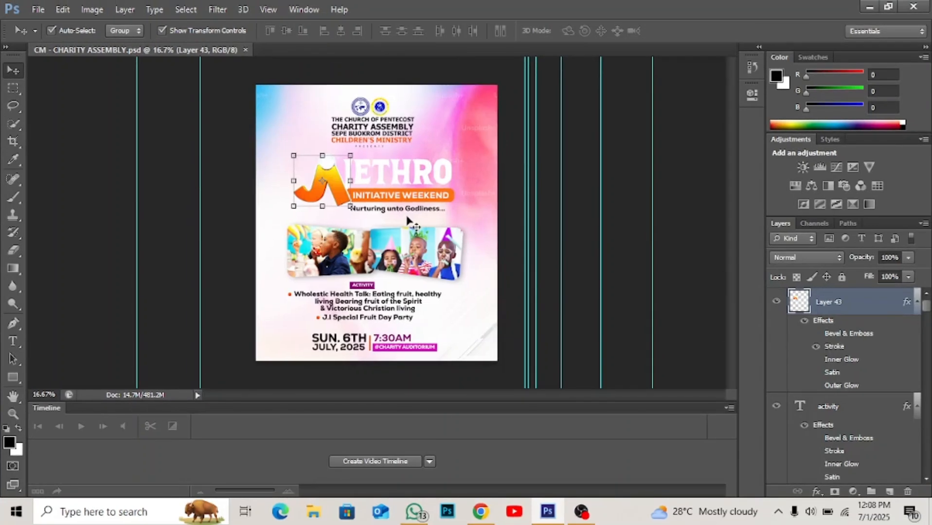
- Open the CHILD CHRISTENING flyer from the FRANBOT ARTWORKS folder
left_click(30, 11)
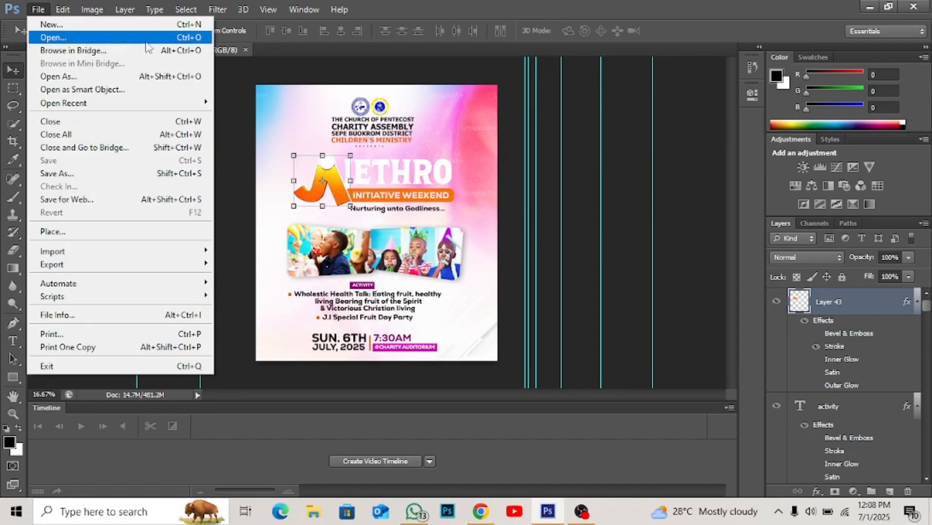
left_click(244, 102)
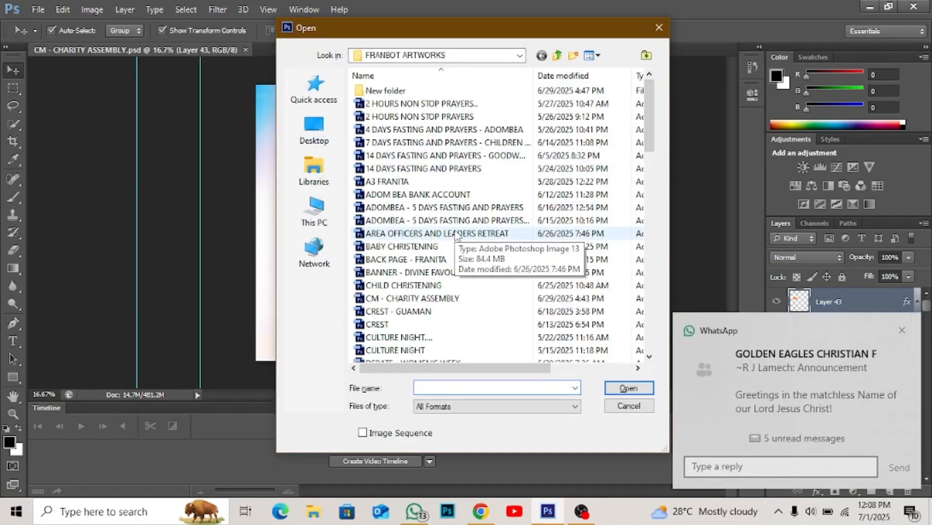
double_click(410, 285)
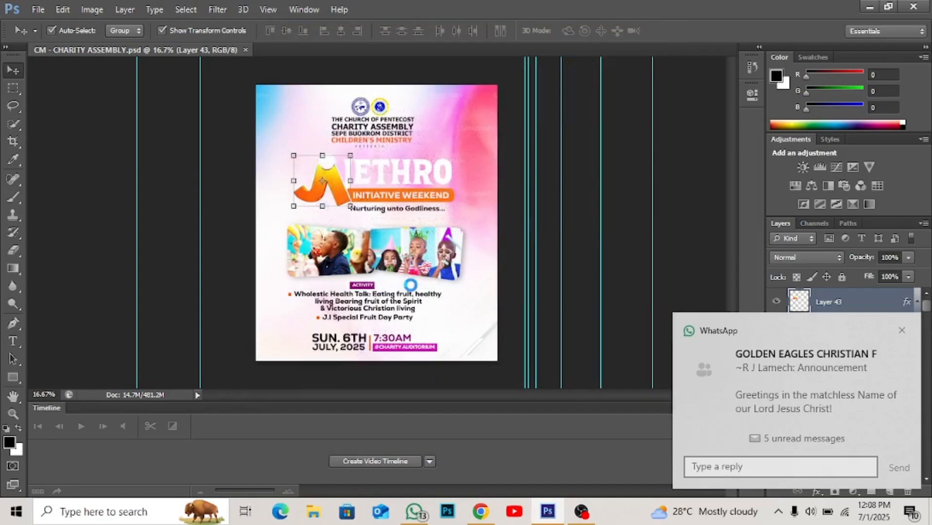
key("Return")
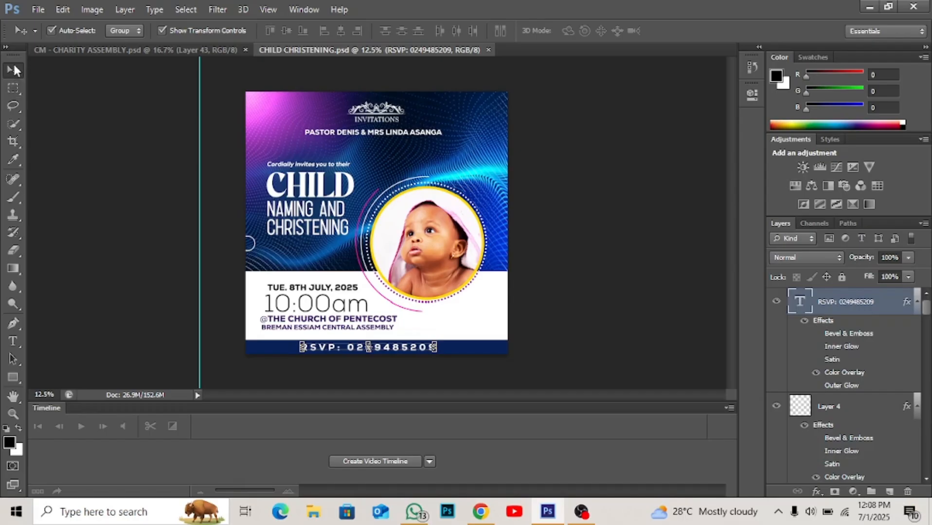
- Try the Rectangular Marquee tool with several selections over the CHILD title, and deselect
left_click(14, 88)
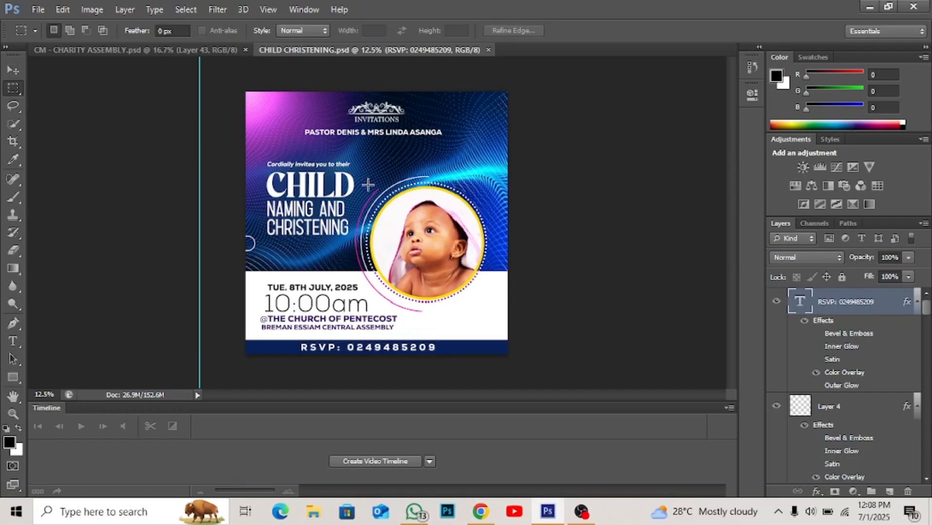
left_click_drag(317, 195, 417, 155)
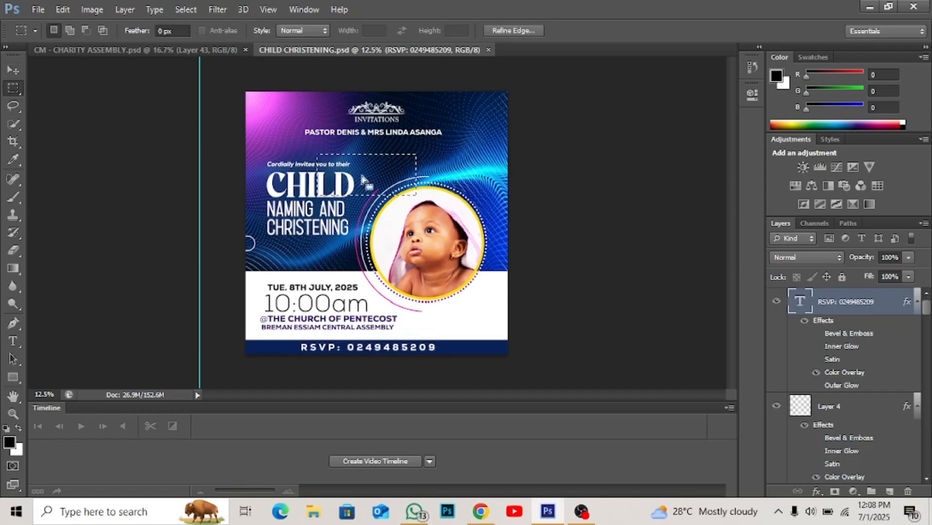
left_click_drag(301, 187, 395, 161)
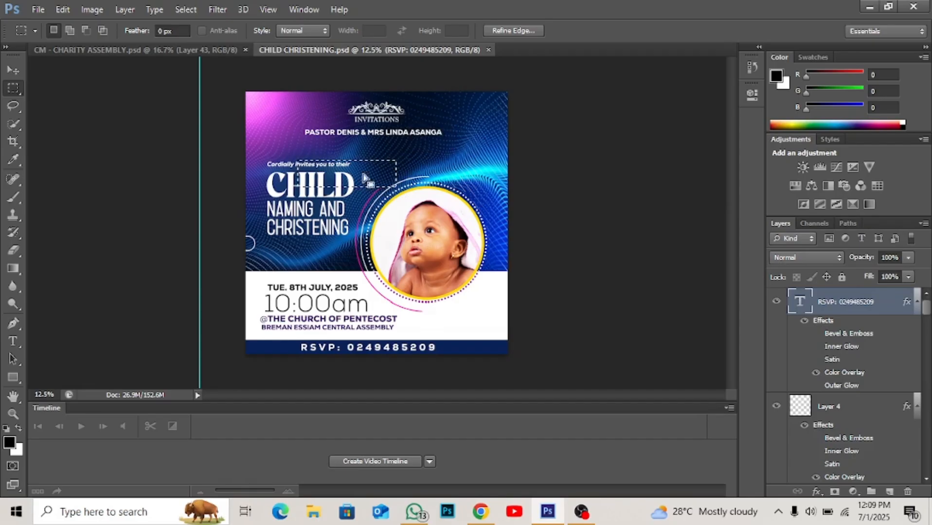
left_click_drag(267, 186, 379, 170)
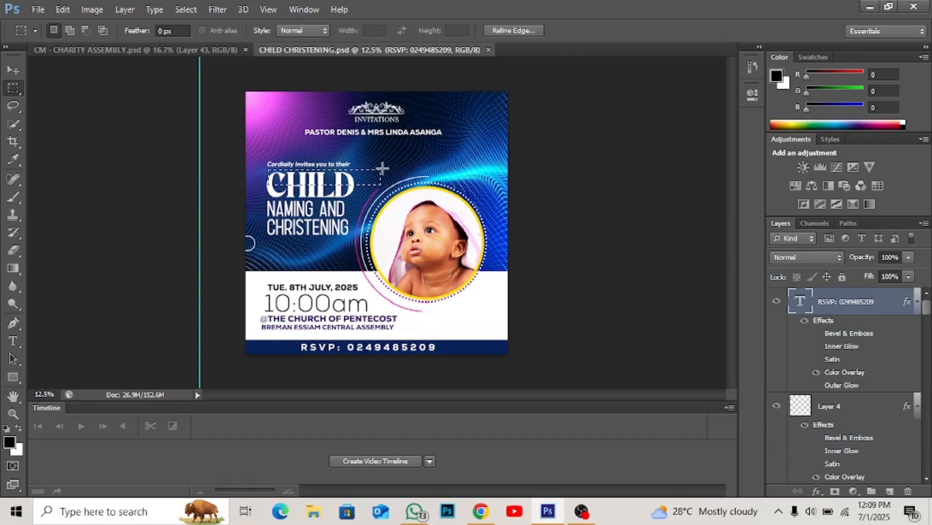
left_click(13, 70)
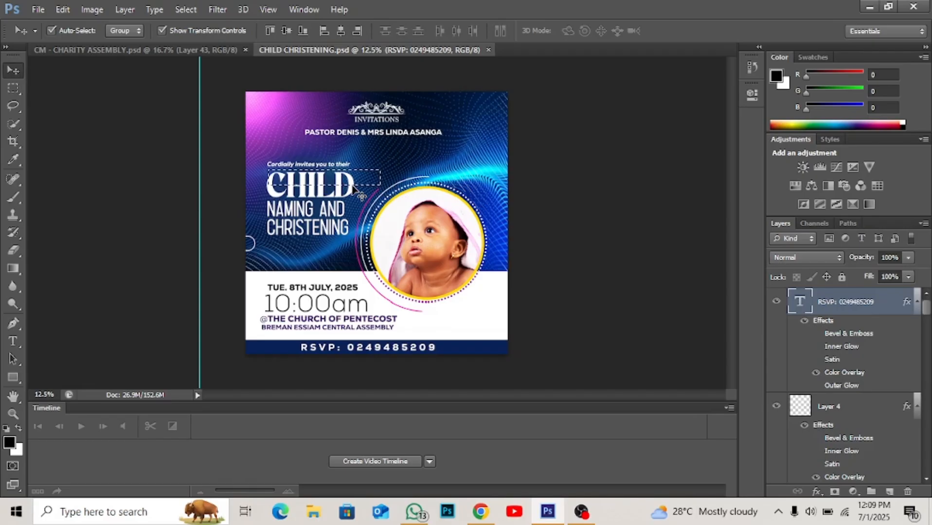
key("ctrl+d")
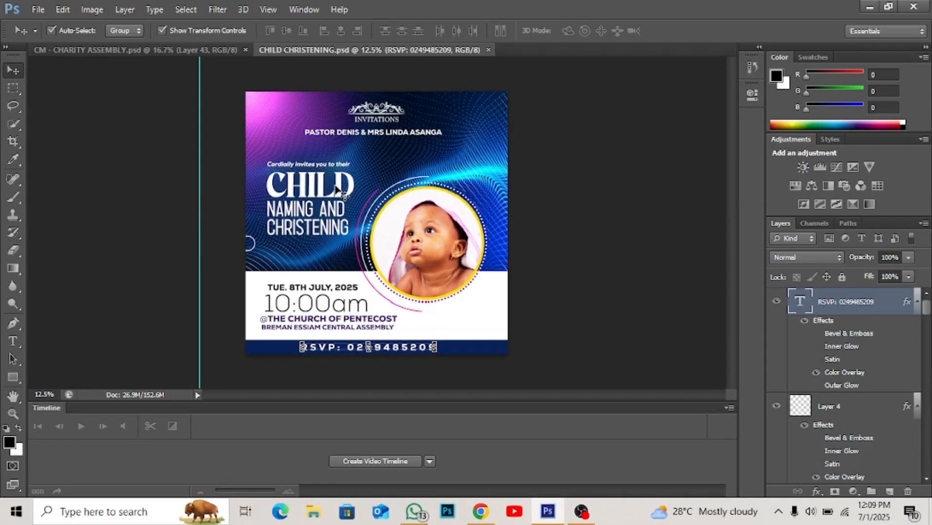
- Try moving the CHILD and CHRISTENING title texts around the flyer, and undo the moves
left_click_drag(335, 189, 406, 174)
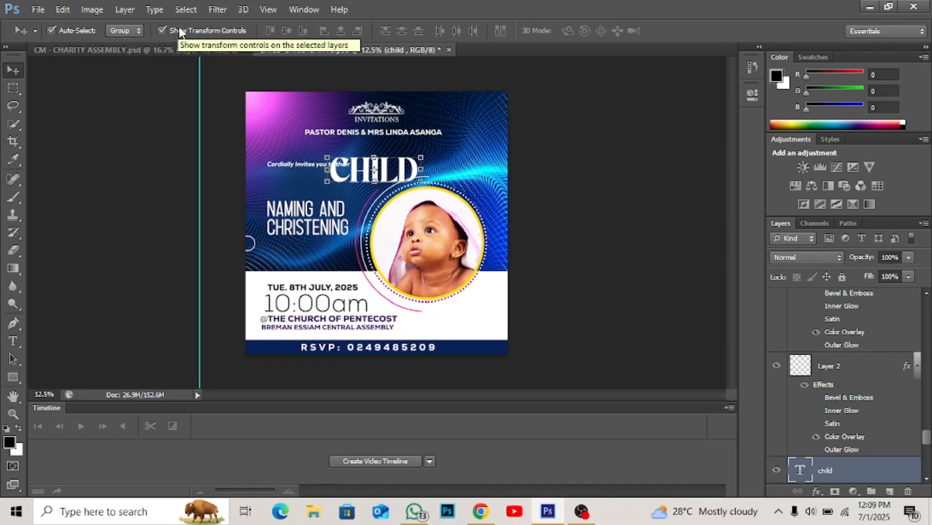
left_click_drag(383, 174, 307, 193)
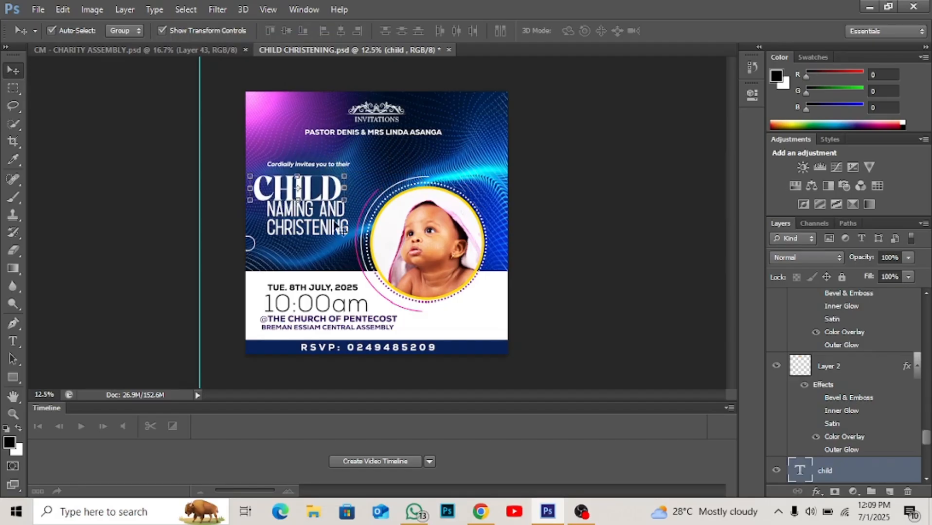
left_click_drag(337, 232, 417, 191)
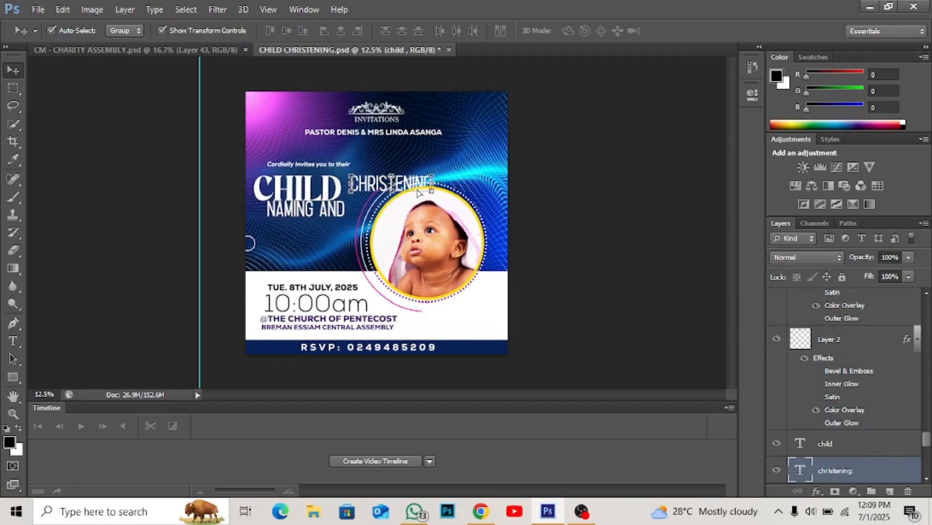
key("ctrl+alt+z")
key("ctrl+alt+z")
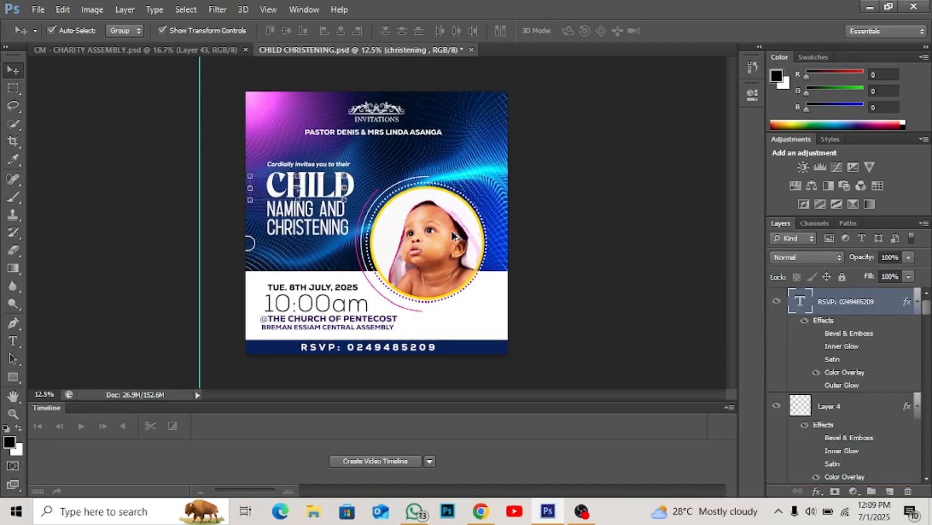
- Move the baby photo out of the circular frame to below the flyer, uncovering the photo beneath
mouse_move(448, 273)
left_mouse_down()
mouse_move(460, 233)
mouse_move(442, 287)
mouse_move(516, 346)
mouse_move(518, 387)
mouse_move(470, 253)
mouse_move(451, 261)
left_mouse_up()
left_click_drag(485, 396, 485, 394)
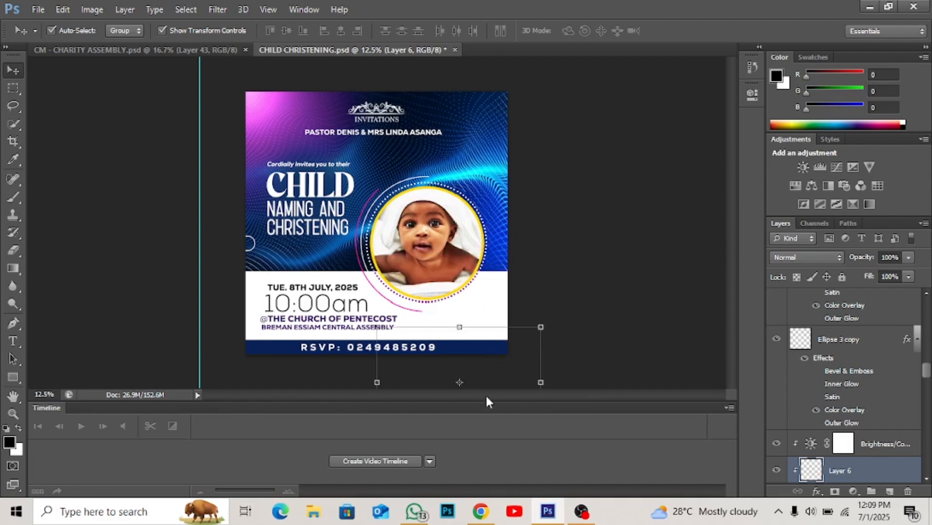
- Try moving the blue background image down off the flyer, and undo the move
left_click(476, 179)
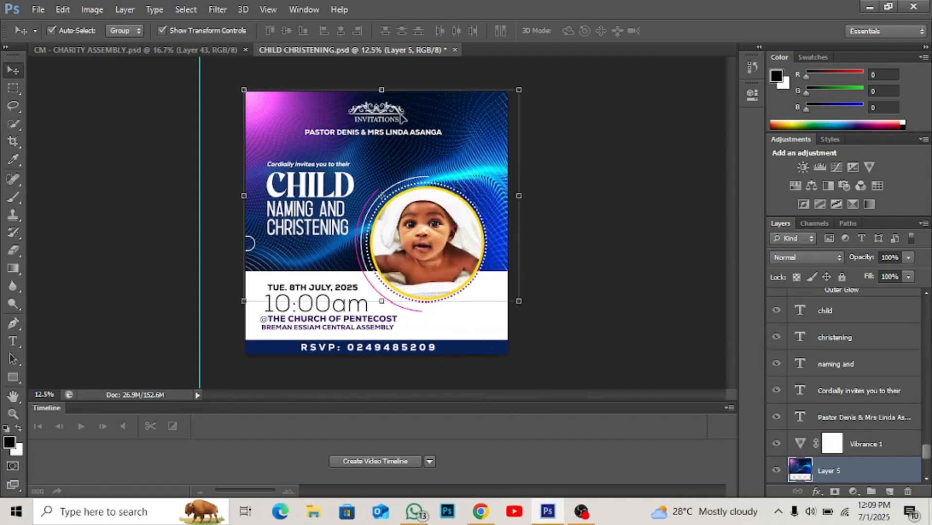
left_click_drag(391, 129, 406, 382)
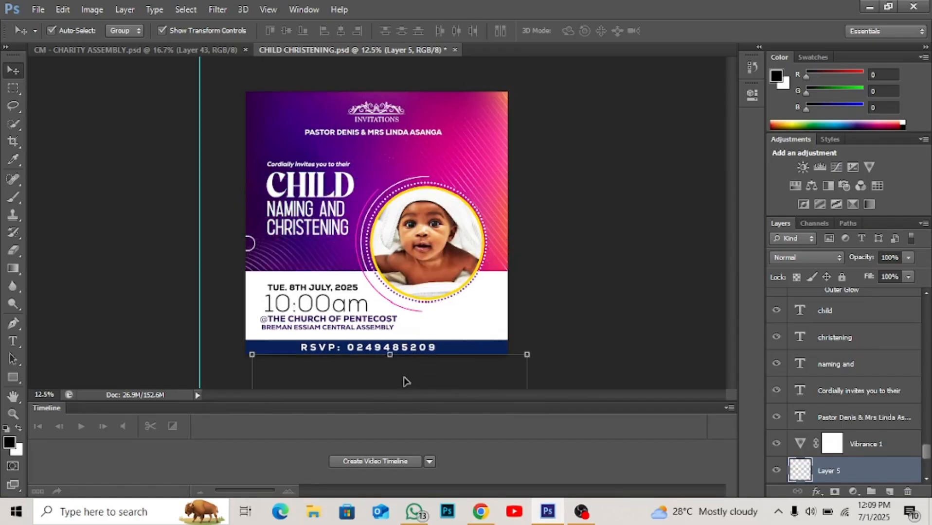
key("ctrl+z")
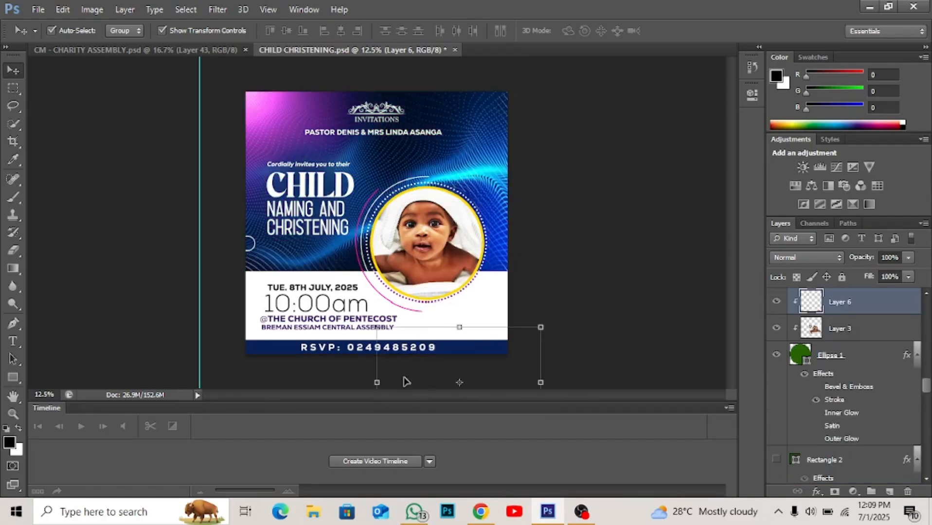
- Move the blue background image down to the flyer's lower edge with the Move tool, uncovering the purple background
left_click(13, 87)
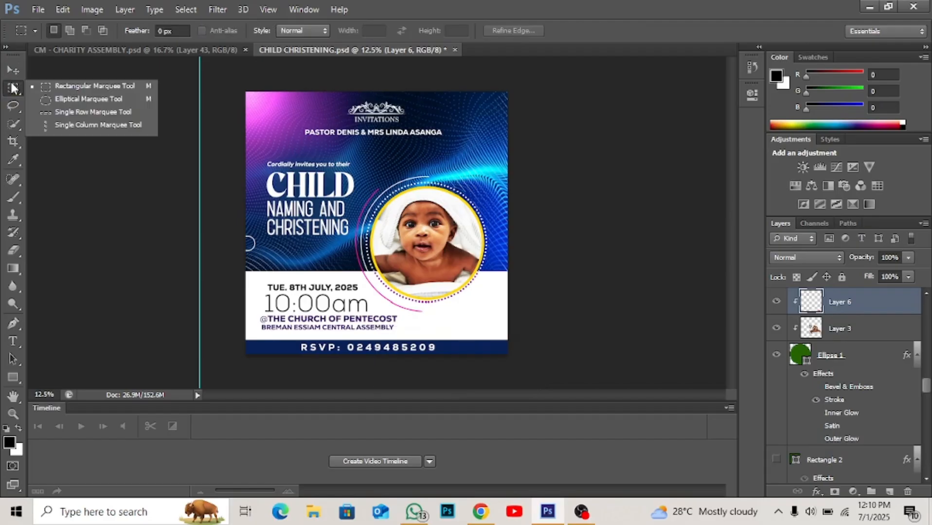
left_click(78, 89)
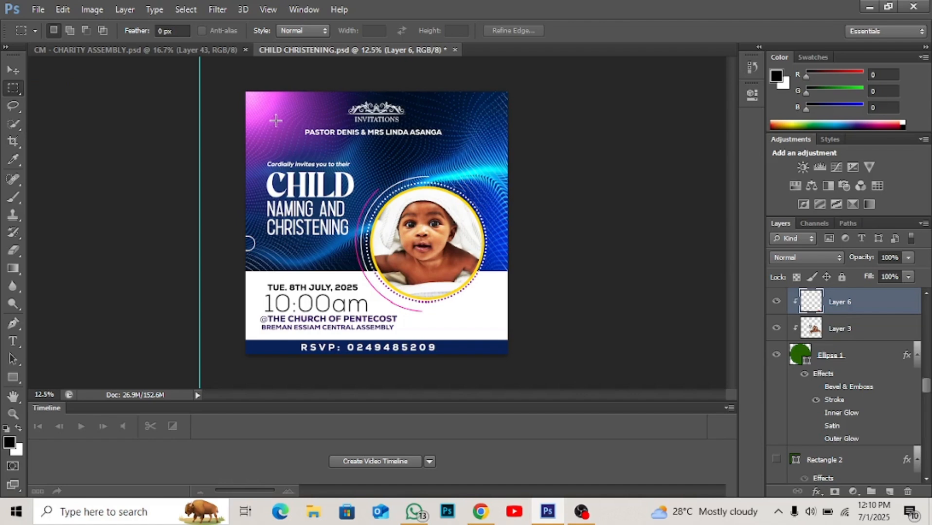
key("v")
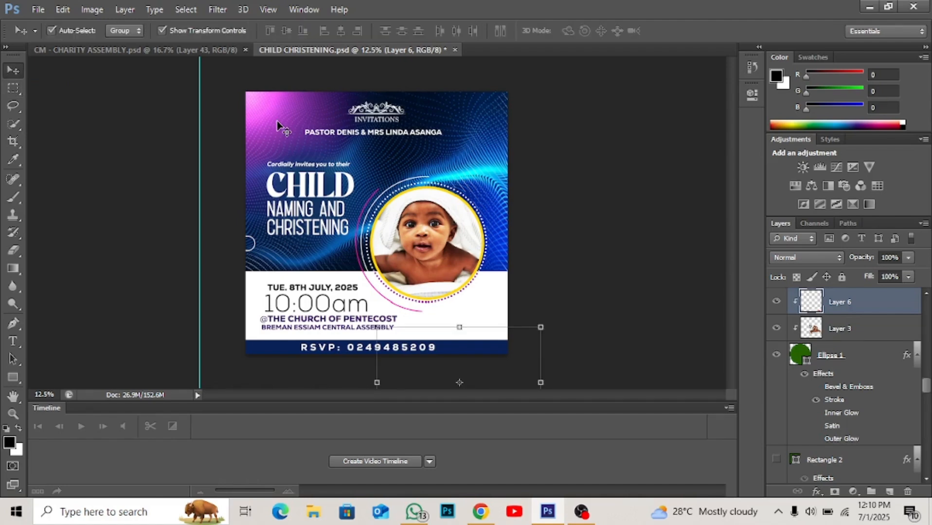
left_click(277, 142)
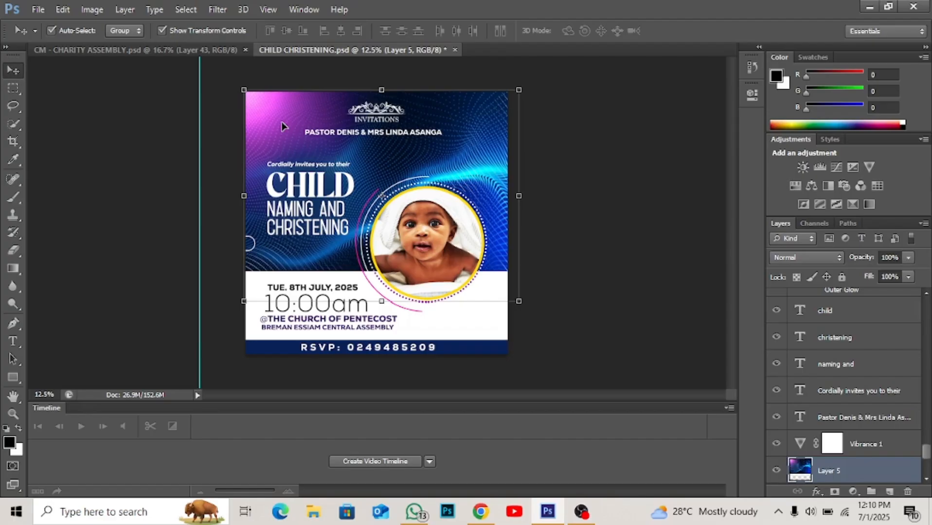
left_click_drag(282, 125, 295, 353)
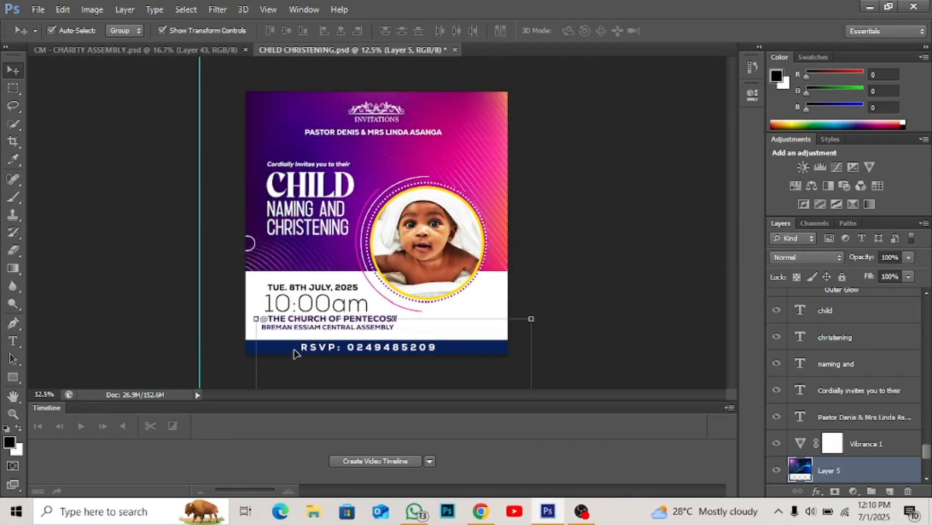
- Select the purple background layer (Layer 1) and activate the Rectangular Marquee tool
left_click(14, 90)
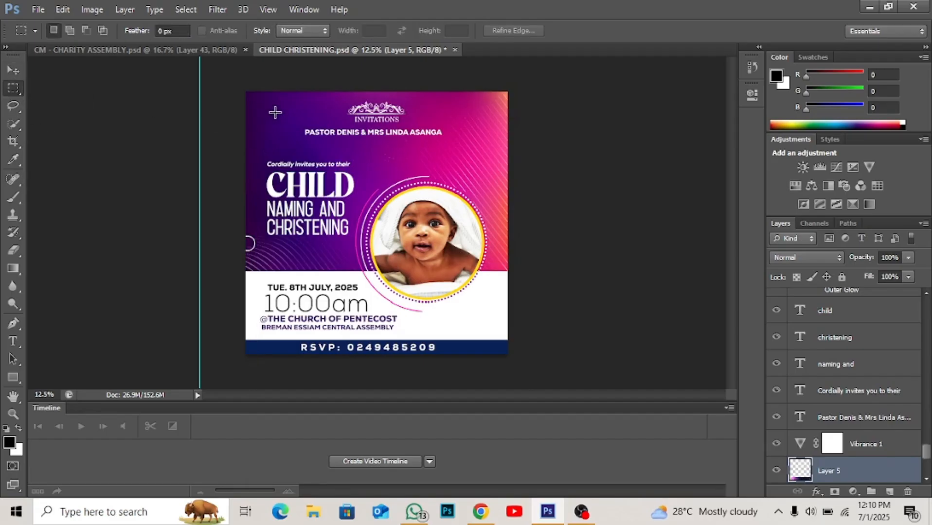
key("v")
left_click(275, 117)
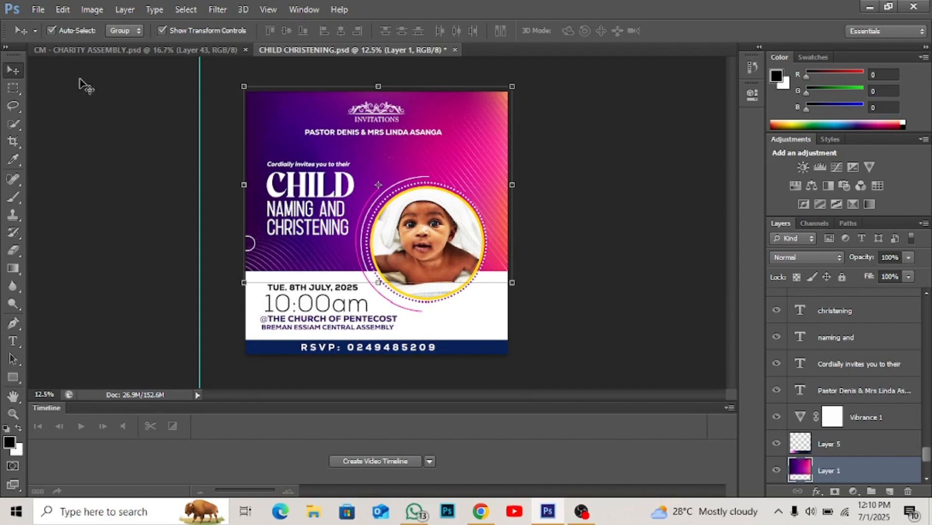
left_click(14, 87)
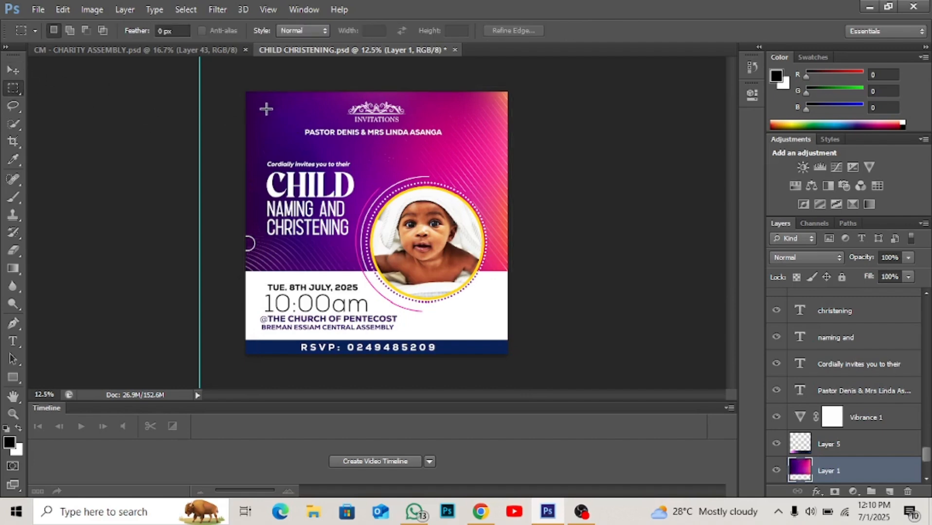
- Copy a small rectangular area of the purple background near the flyer's upper-left corner to a new layer and shift it slightly
left_click_drag(262, 108, 298, 149)
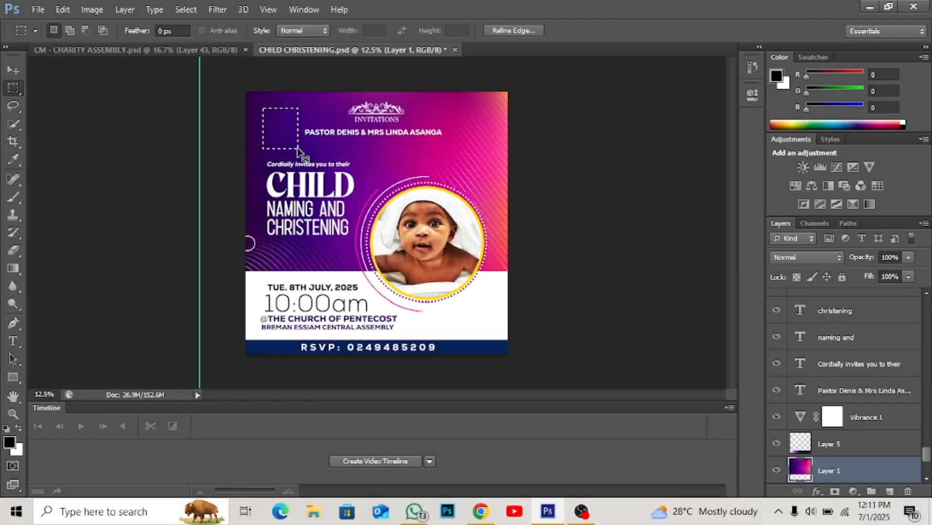
key("ctrl+j")
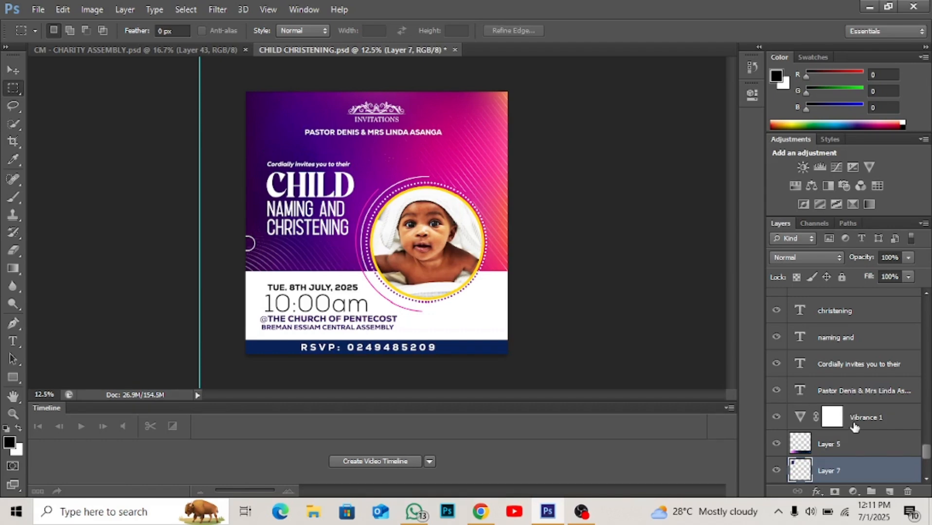
scroll(854, 427, "down", 3)
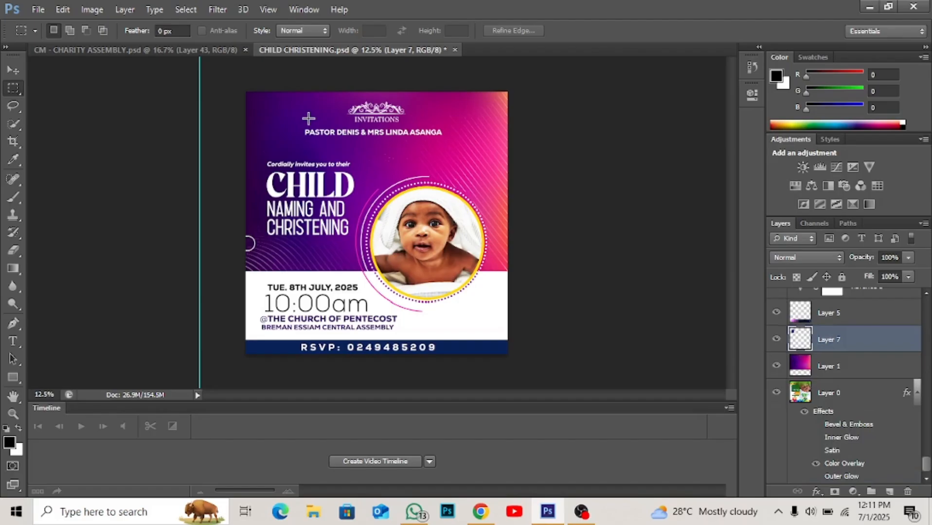
key("v")
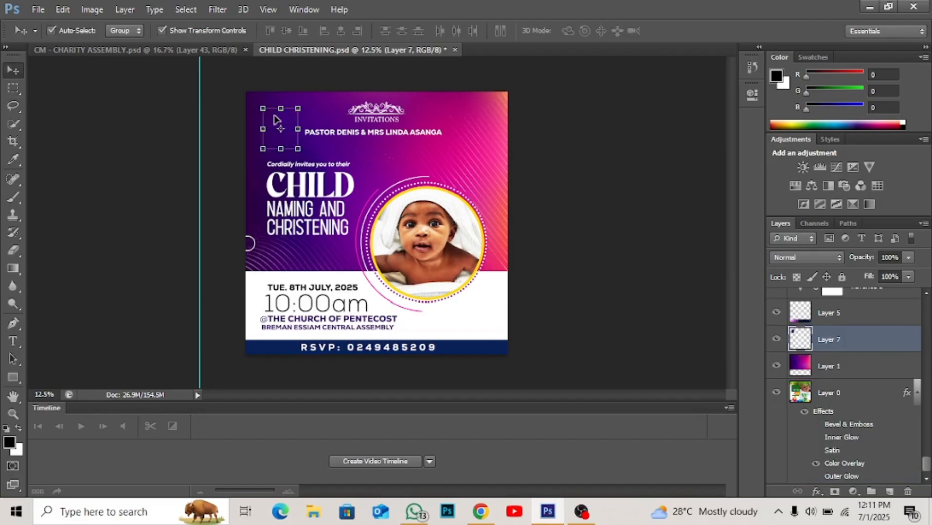
mouse_move(275, 120)
left_mouse_down()
mouse_move(297, 135)
mouse_move(359, 136)
mouse_move(414, 165)
mouse_move(444, 114)
mouse_move(482, 154)
mouse_move(458, 149)
mouse_move(494, 146)
mouse_move(482, 128)
mouse_move(304, 136)
mouse_move(285, 124)
mouse_move(452, 153)
mouse_move(459, 139)
mouse_move(481, 148)
mouse_move(417, 158)
mouse_move(403, 145)
mouse_move(291, 122)
mouse_move(428, 147)
mouse_move(468, 141)
mouse_move(280, 116)
mouse_move(280, 123)
left_mouse_up()
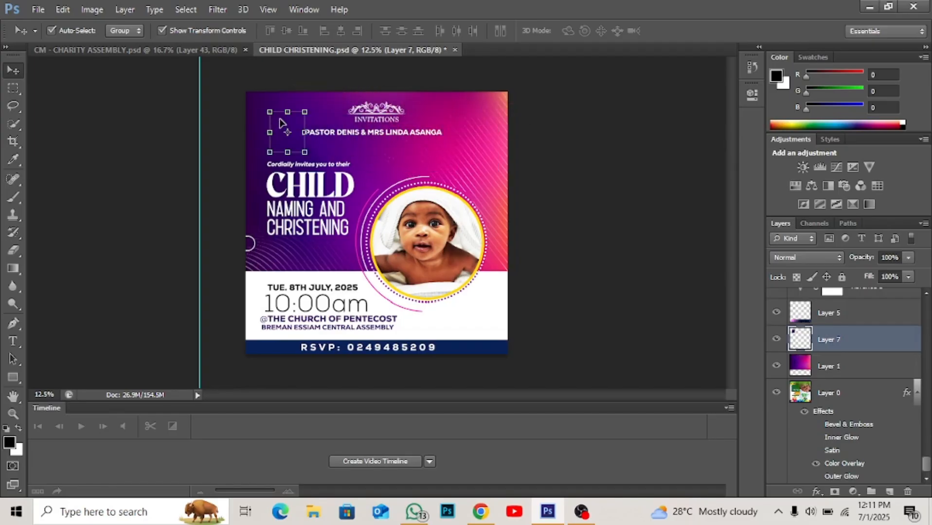
- Select a circular area near the flyer's upper-right edge with the Elliptical Marquee tool and try to copy it from Layer 7
left_click(13, 88)
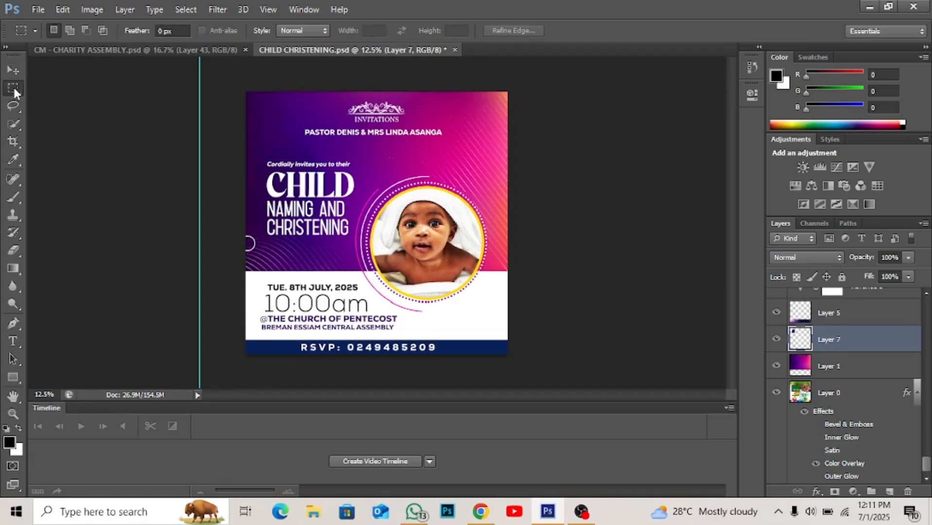
right_click(14, 89)
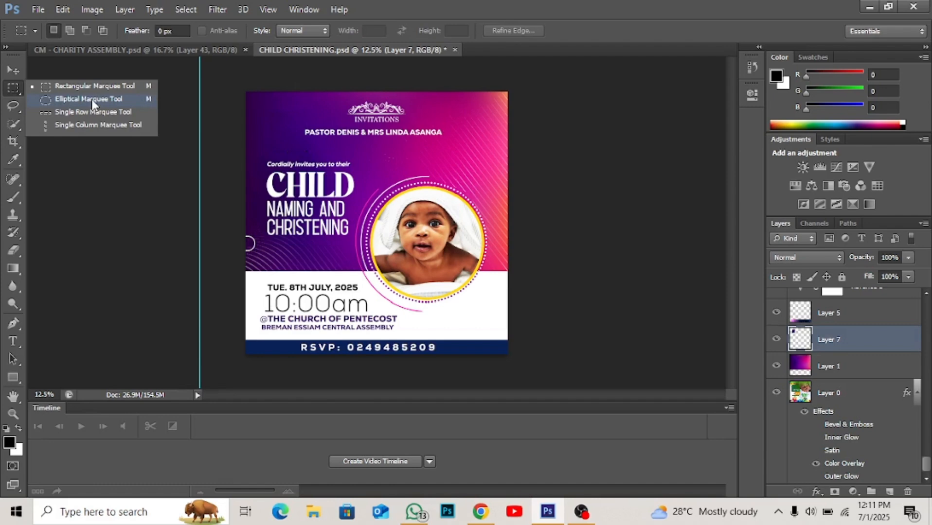
left_click(76, 99)
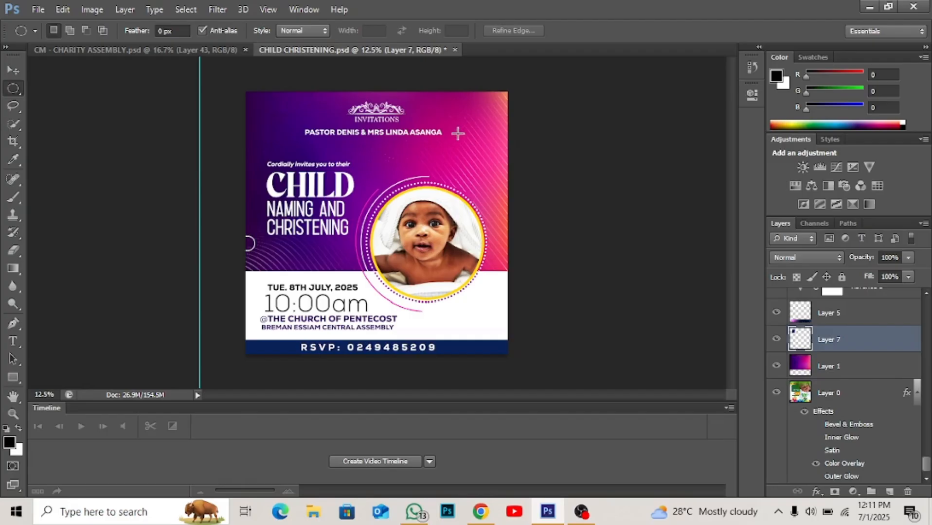
left_click_drag(458, 133, 494, 172)
key("ctrl+j")
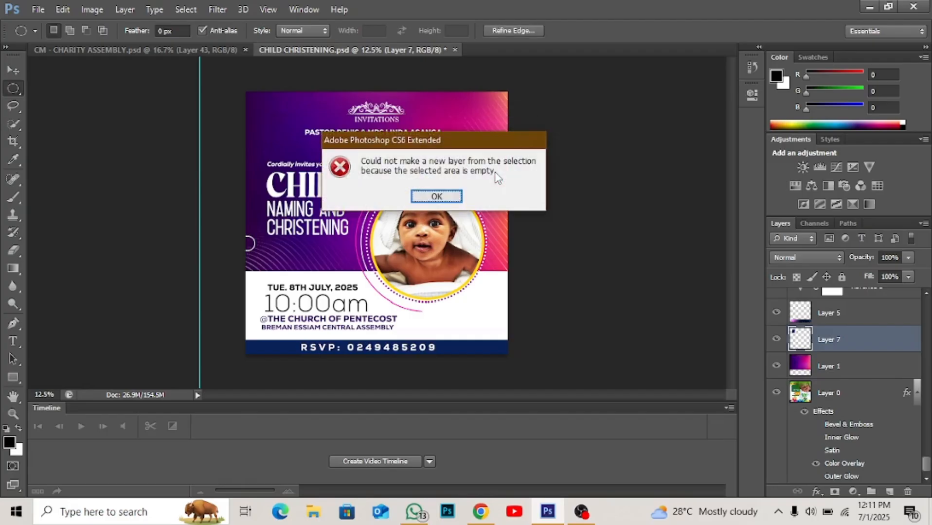
left_click(437, 196)
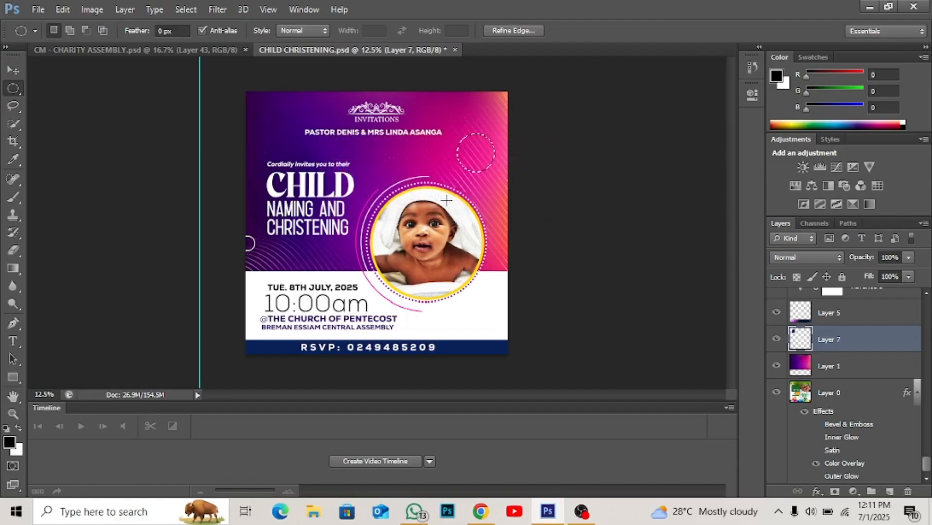
- Copy the circular selection from Layer 1 to a new layer and move the pink circle to the flyer's left edge
key("v")
left_click(412, 159)
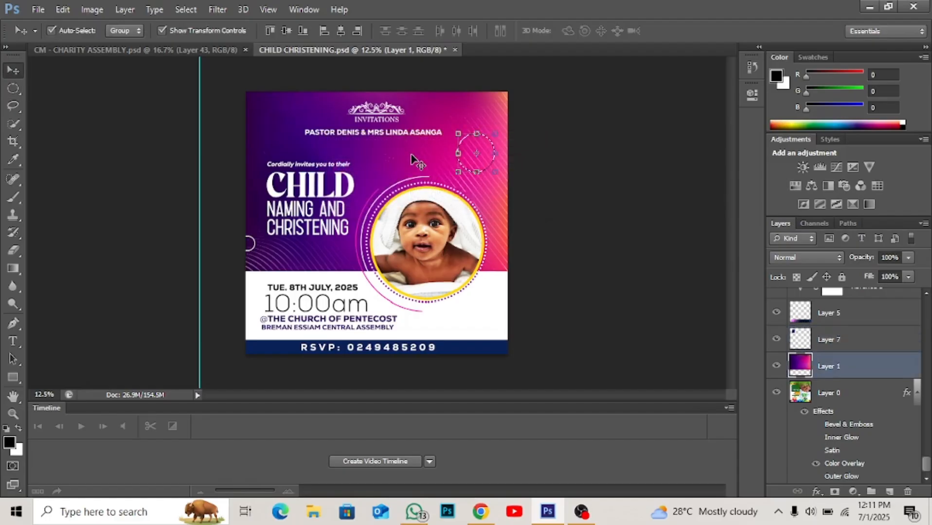
key("ctrl+j")
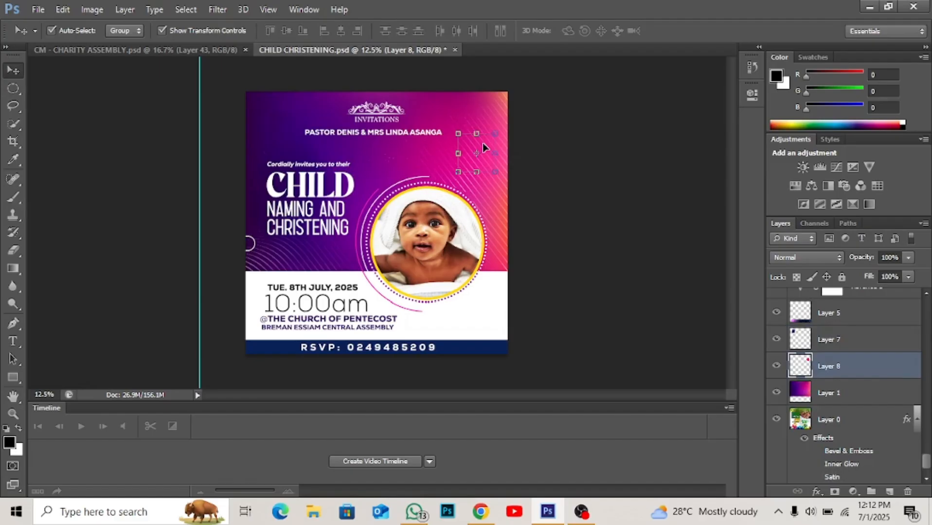
left_click_drag(483, 143, 264, 168)
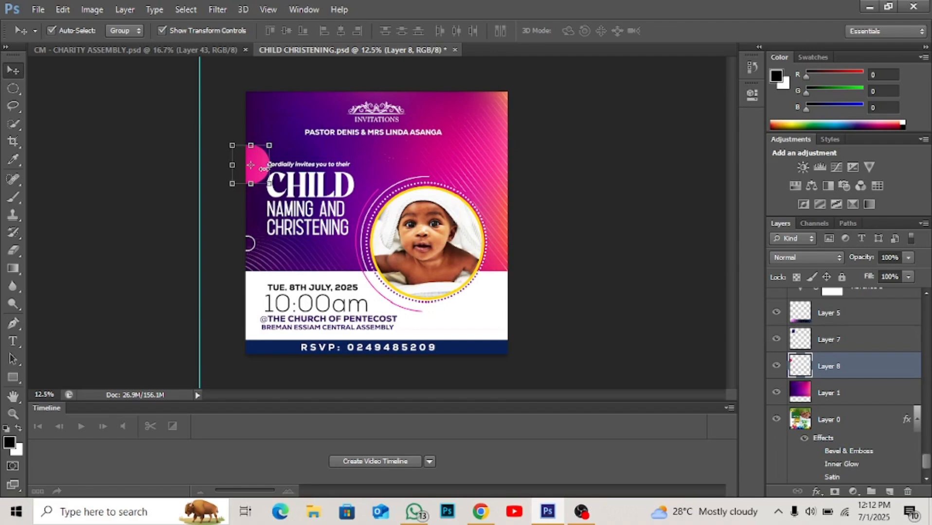
left_click(548, 214)
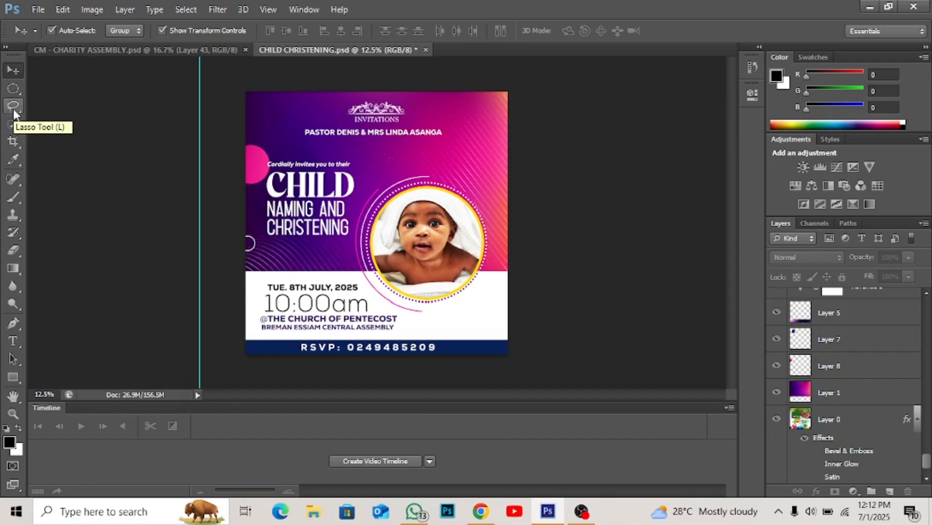
- Switch from the Lasso tool to the Polygonal Lasso tool
left_click(13, 106)
right_click(13, 110)
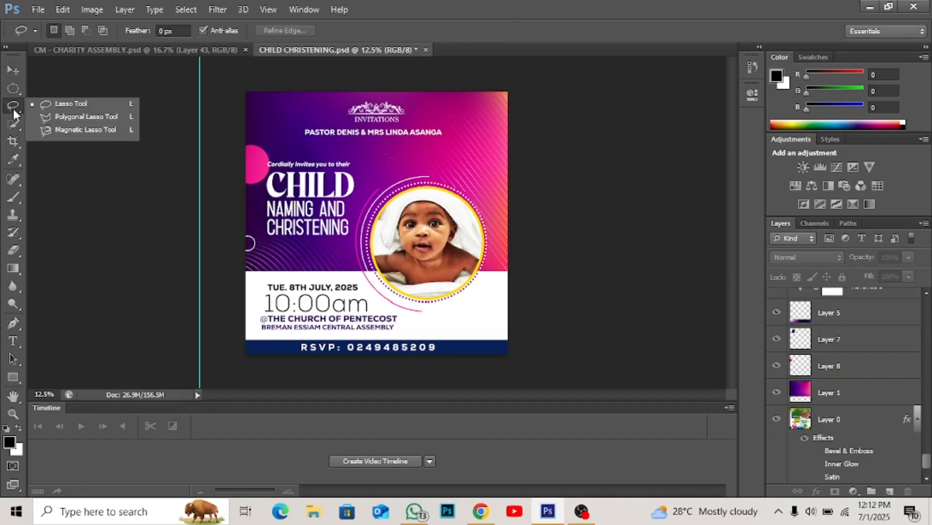
left_click(83, 117)
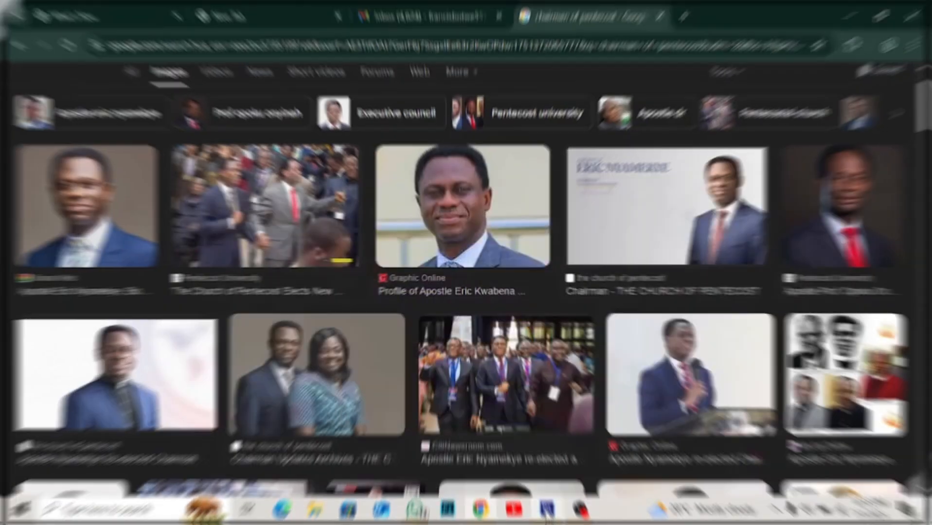
- Return to Photoshop and create a new document with the clipboard width of 311 pixels and a height of 311 pixels
left_click(547, 511)
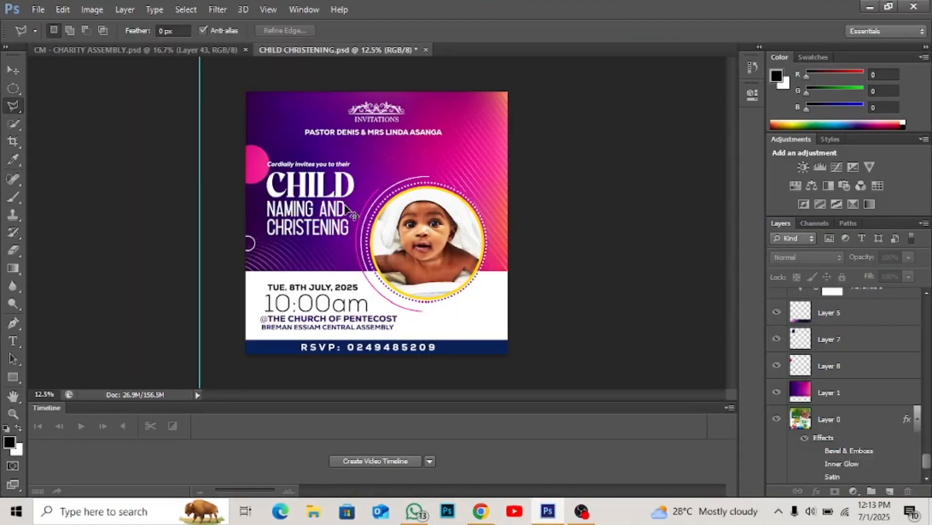
key("ctrl+n")
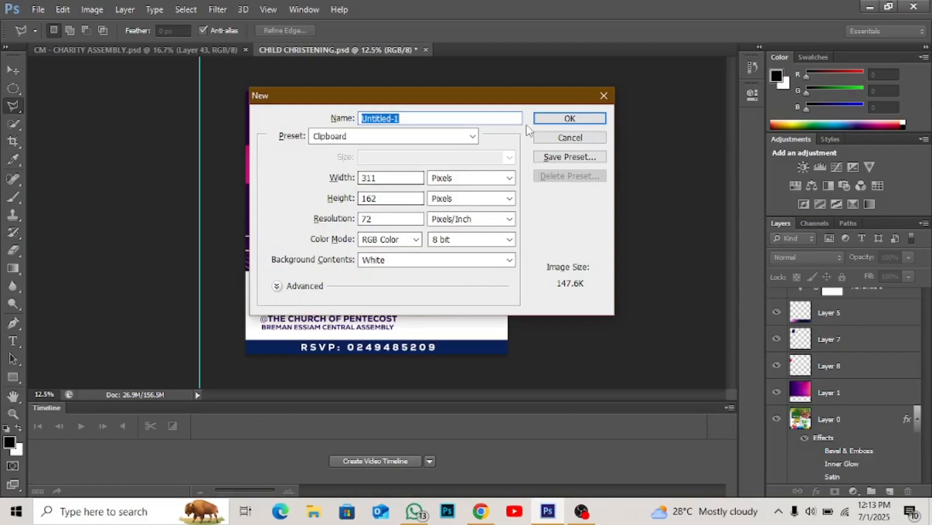
double_click(371, 198)
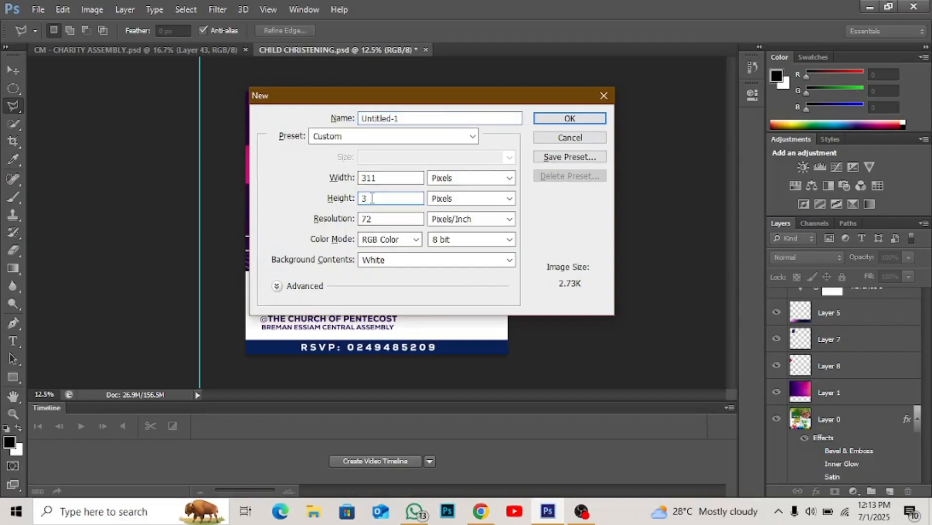
type("11")
key("Return")
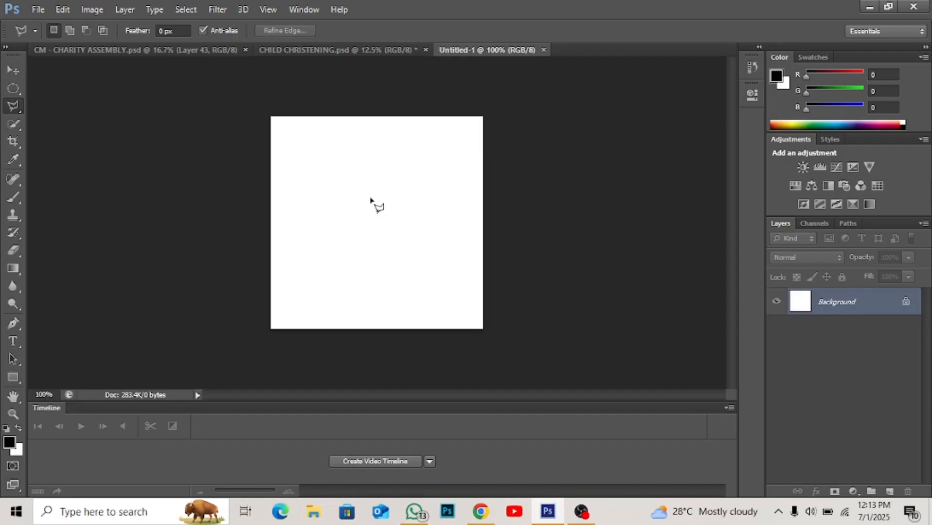
- Paste the copied portrait into the new document, enlarge it, and position the man near the centre of the canvas
key("ctrl+plus")
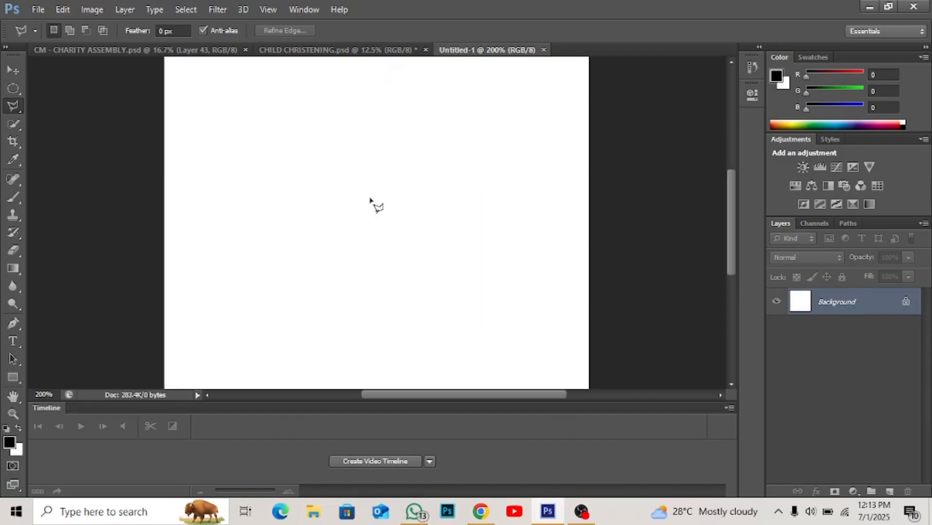
key("ctrl+minus")
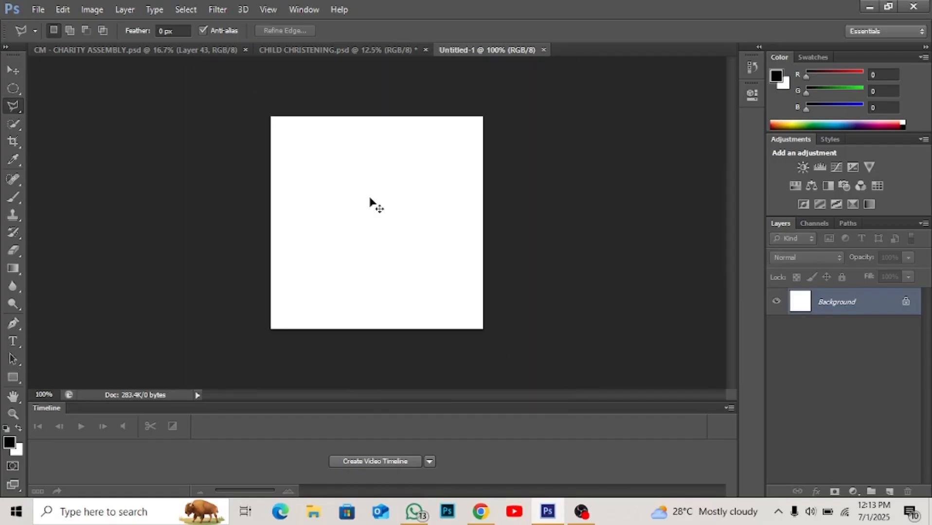
key("ctrl+v")
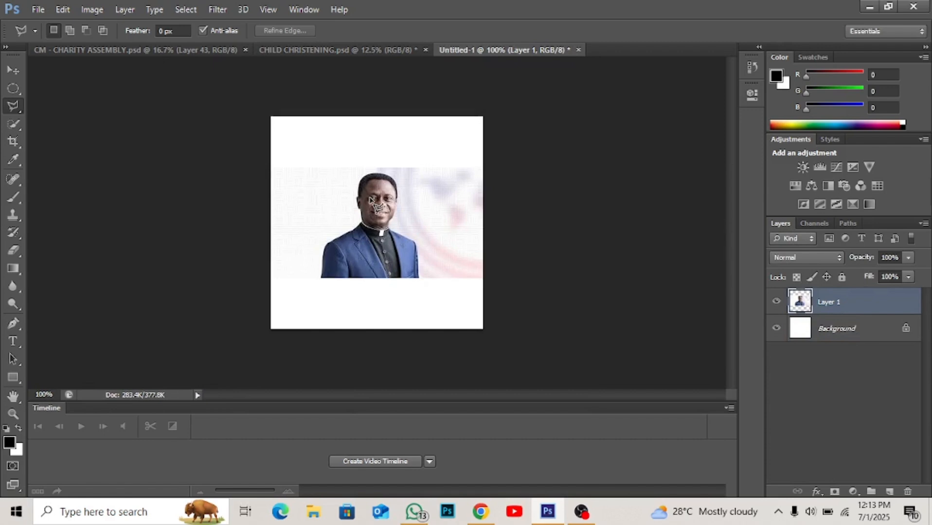
key("v")
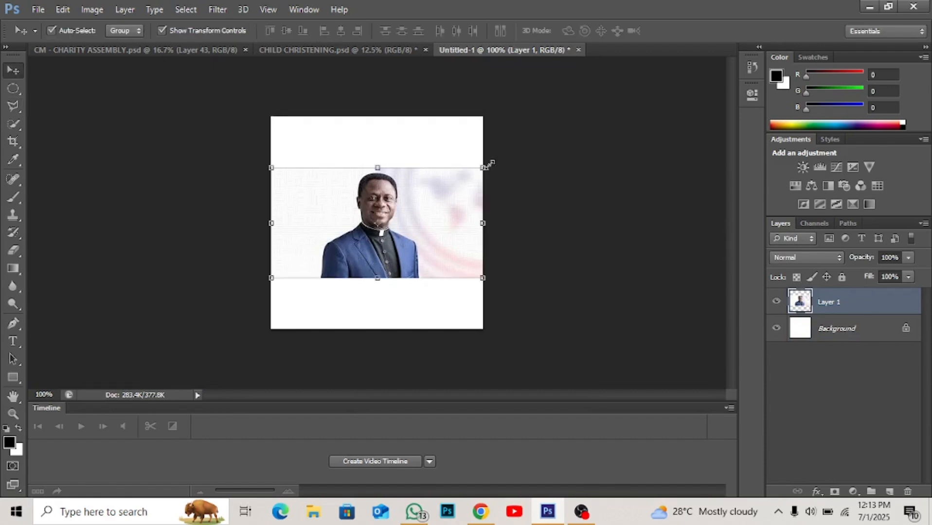
left_click_drag(485, 165, 611, 99)
left_click_drag(461, 151, 416, 186)
left_click_drag(560, 141, 607, 126)
key("Return")
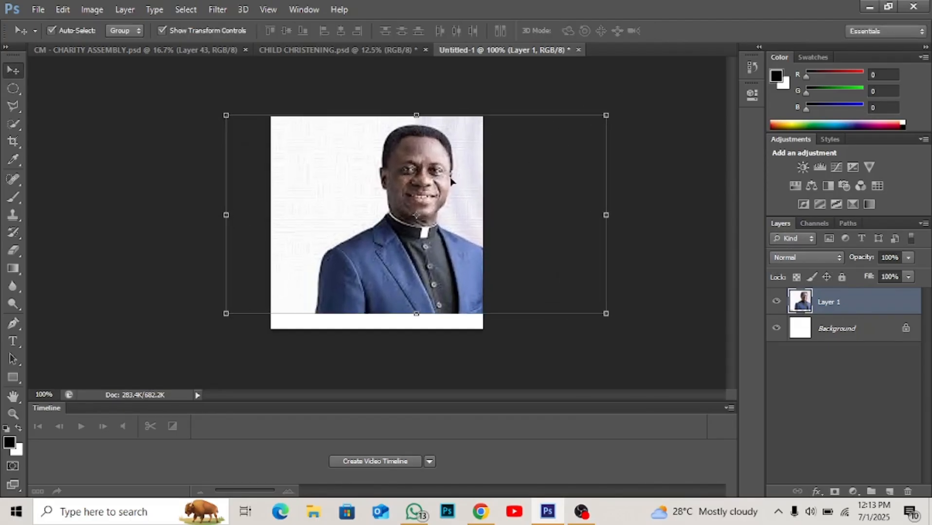
left_click_drag(444, 176, 414, 184)
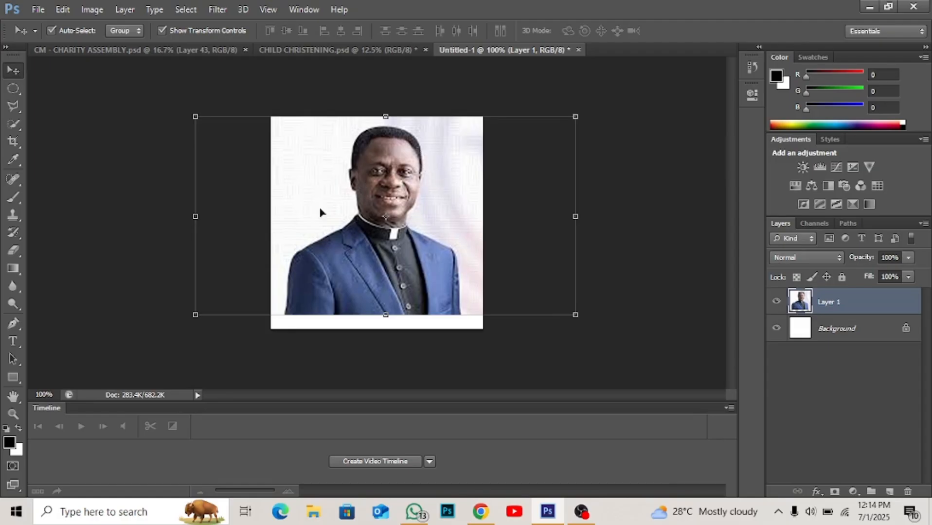
- Activate the Polygonal Lasso tool for the portrait on Layer 1
left_click(14, 110)
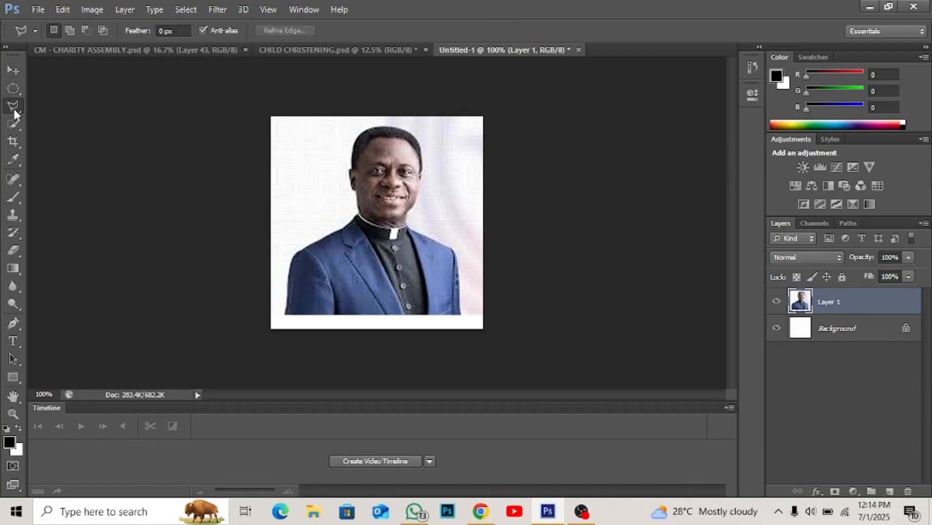
left_click(15, 111)
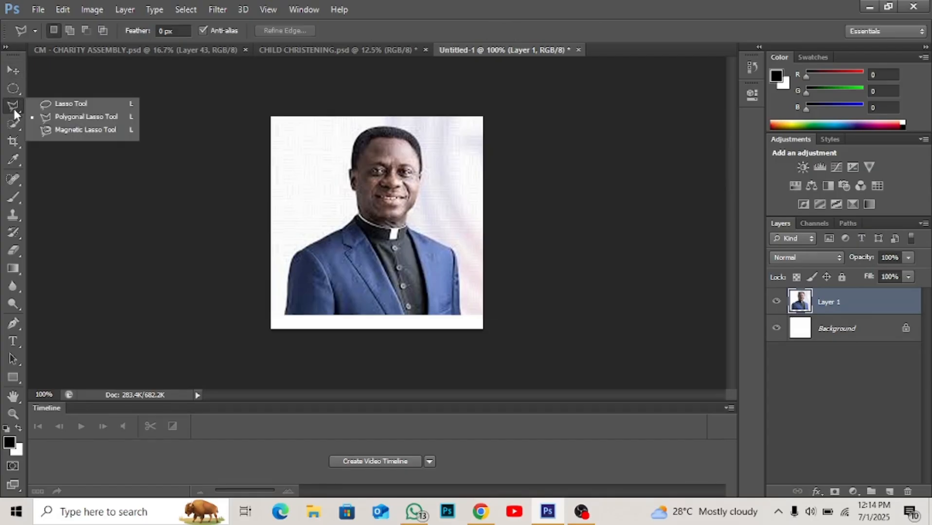
left_click(62, 117)
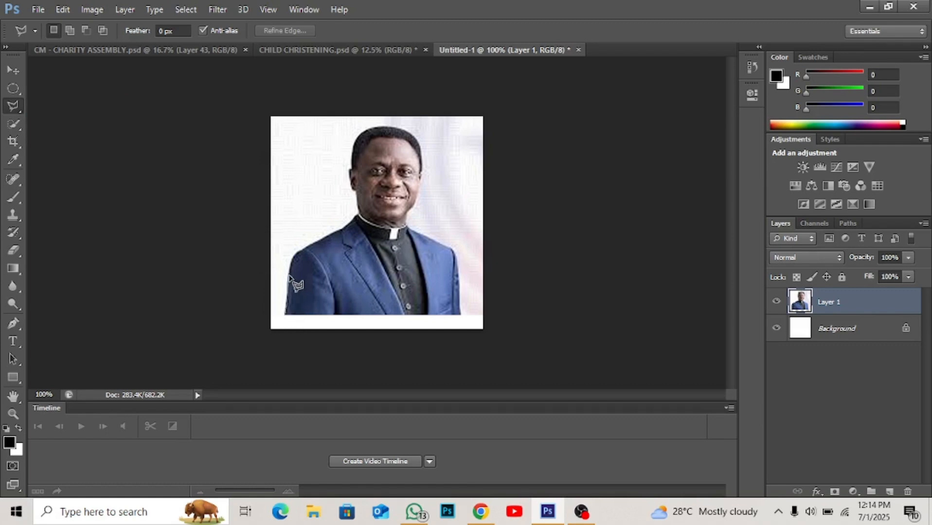
left_click(284, 314)
double_click(278, 262)
key("Return")
right_click(820, 303)
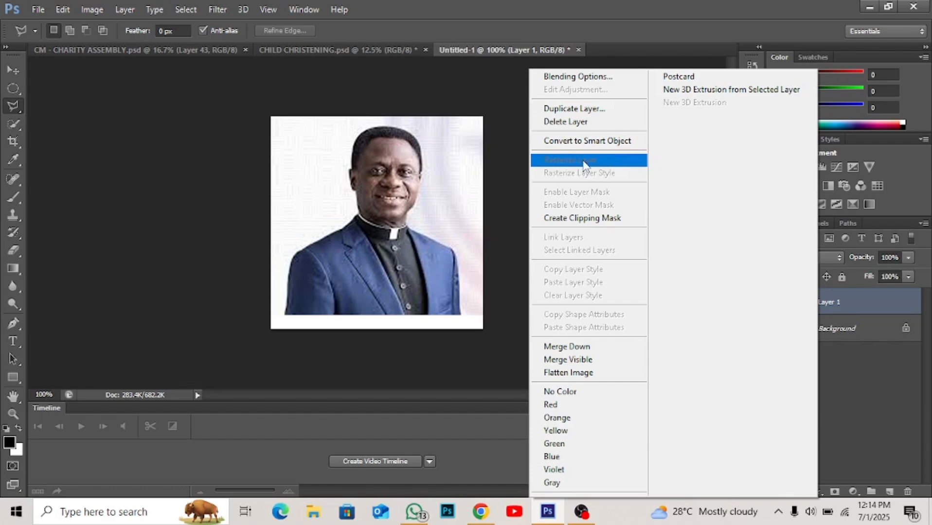
left_click(362, 179)
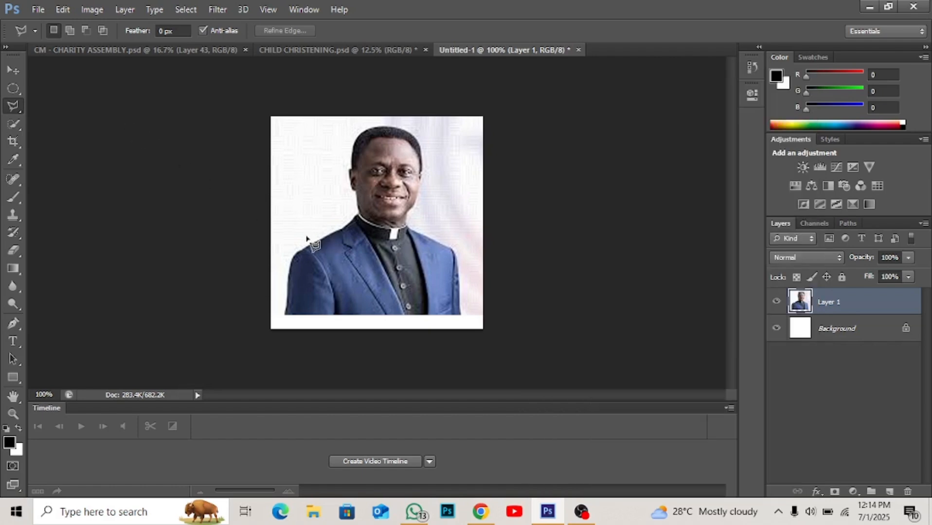
- Outline the backdrop left of the man from the sleeve's lower edge along the shoulder to the neck, and delete it from Layer 1
left_click(284, 315)
scroll(299, 257, "up", 1)
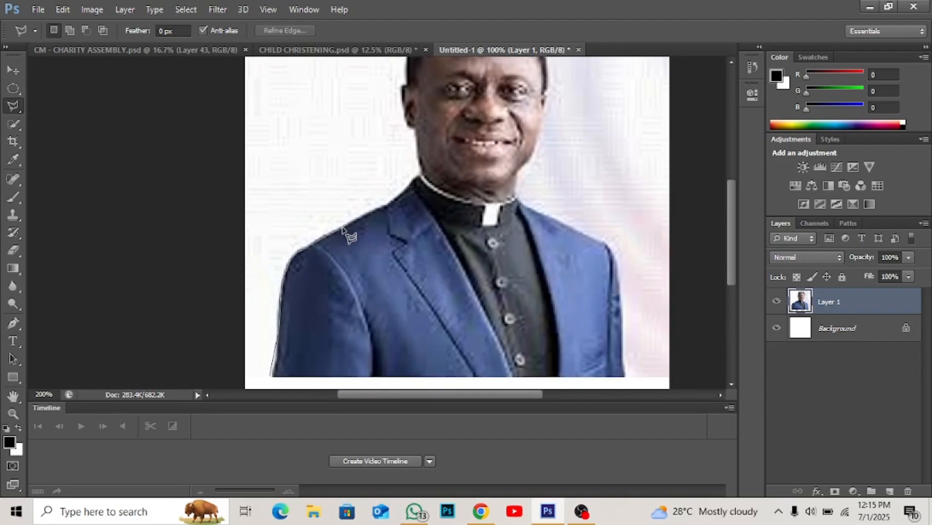
left_click(387, 208)
left_click(420, 176)
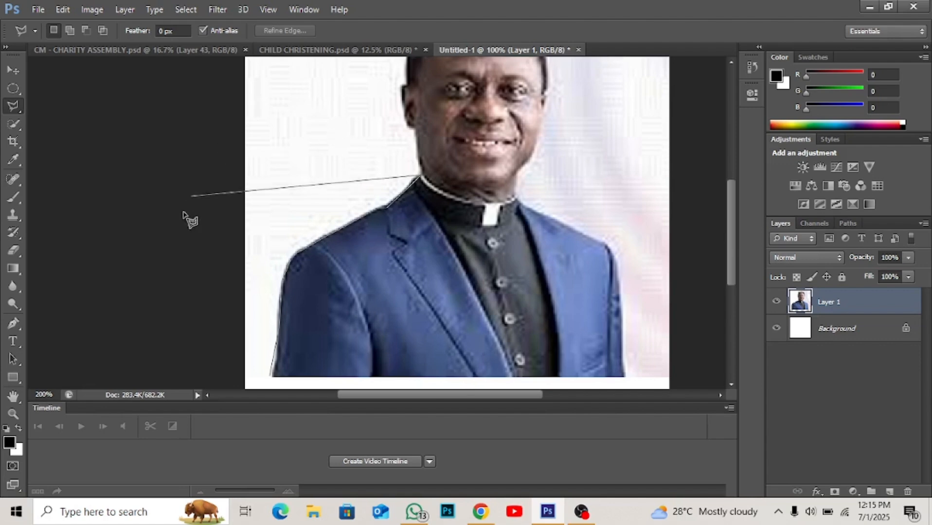
left_click(207, 81)
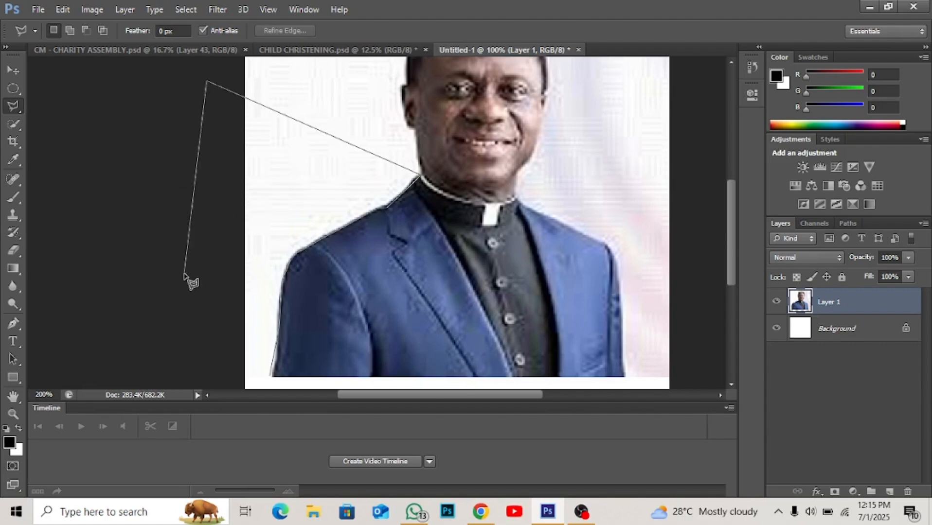
double_click(184, 274)
key("Delete")
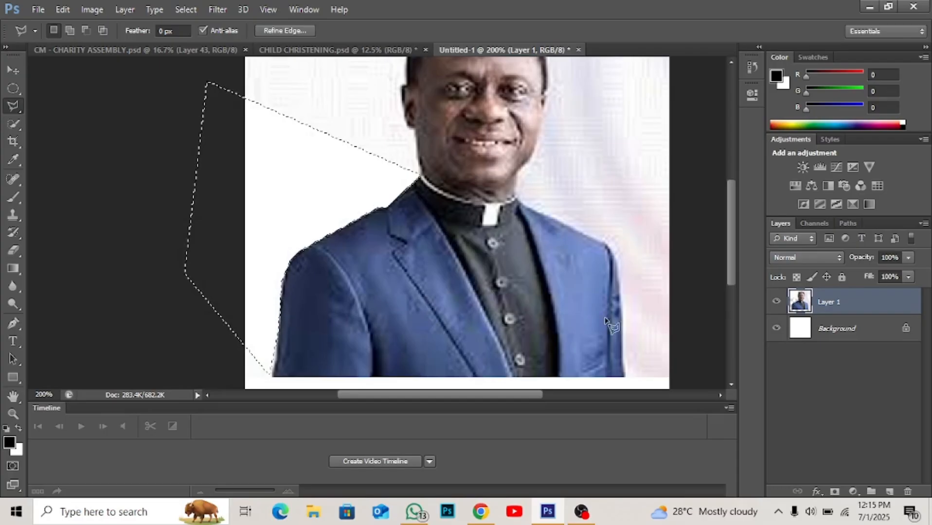
- Convert the locked Background into a regular layer named Layer 0 with Normal mode and 100% opacity, and clear the current selection
double_click(822, 329)
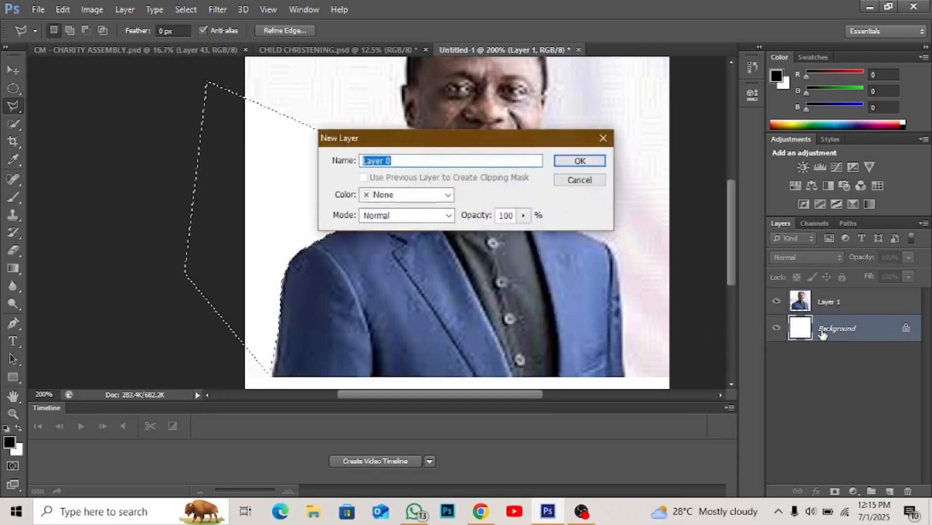
key("Return")
scroll(543, 208, "up", 3)
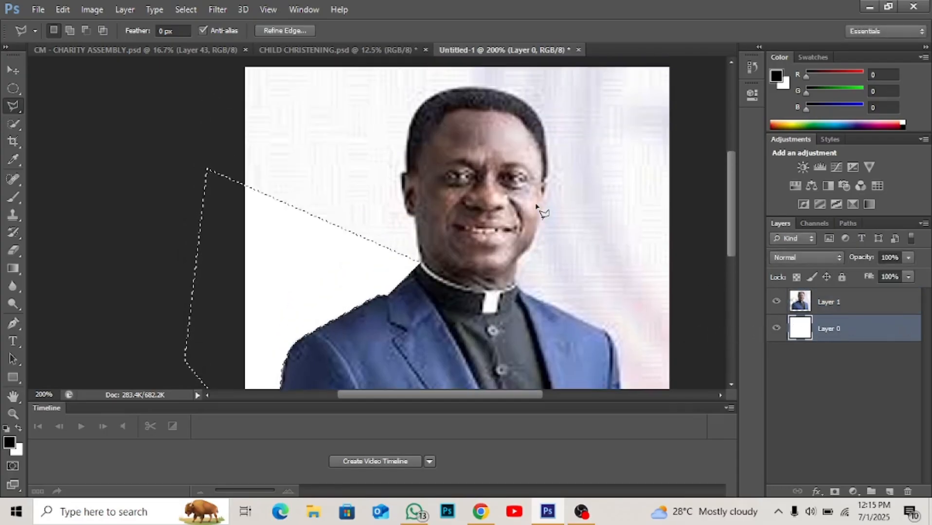
key("ctrl+d")
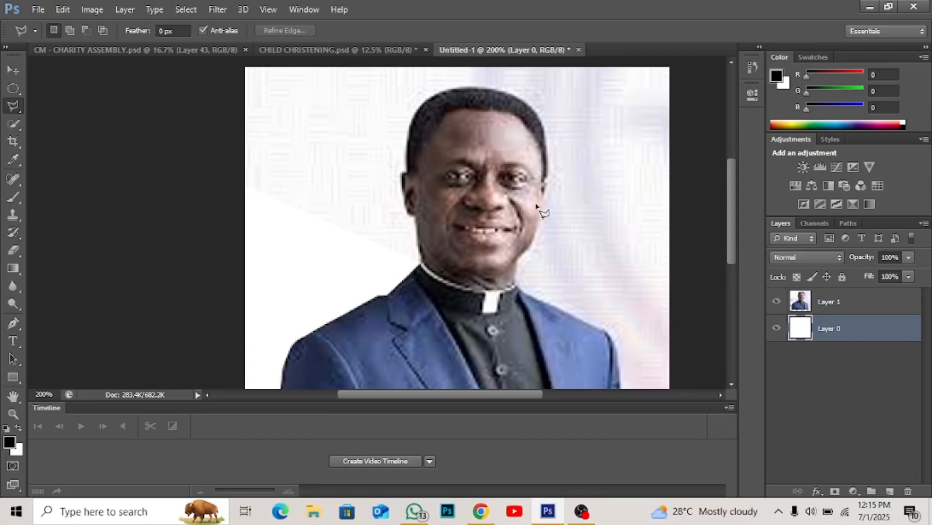
scroll(536, 205, "down", 1)
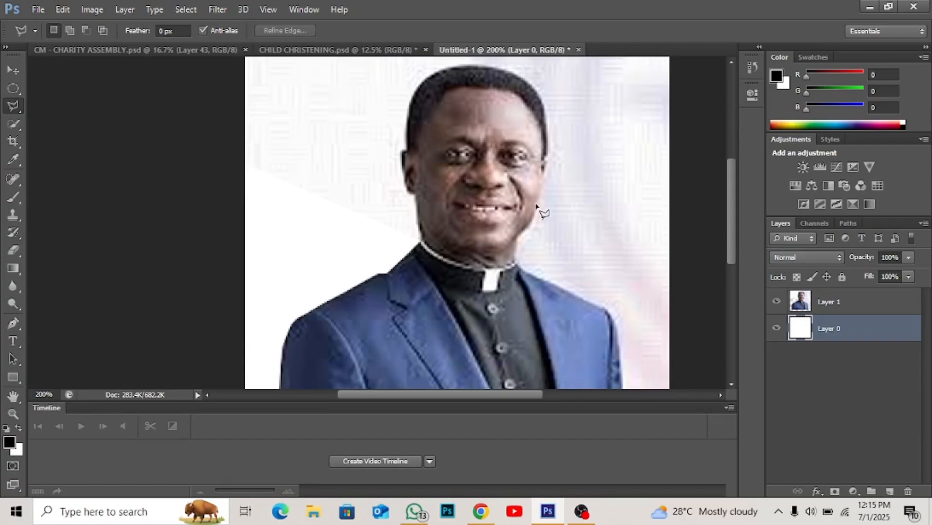
- Switch to Chrome and copy the image of the man in the purple-and-orange patterned shirt against a plain brown backdrop from the image results
left_click(482, 511)
scroll(607, 317, "down", 2)
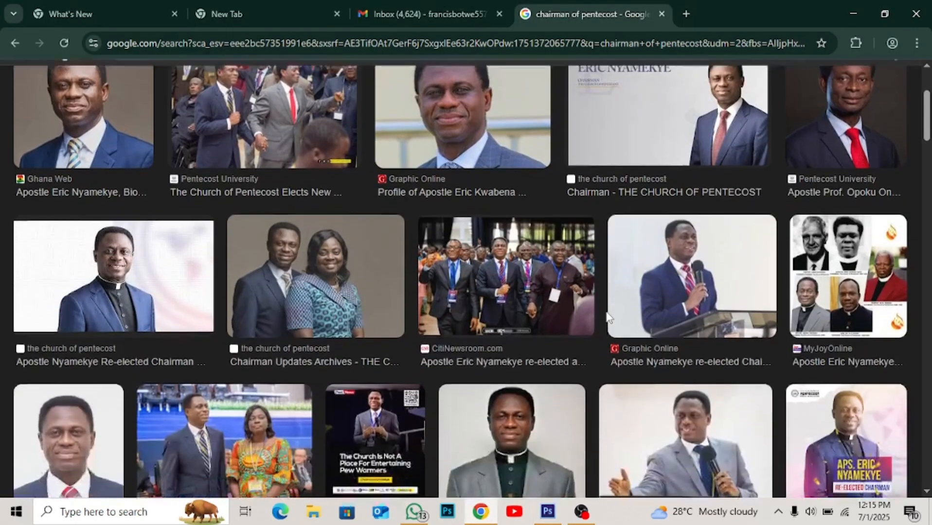
scroll(607, 317, "down", 1)
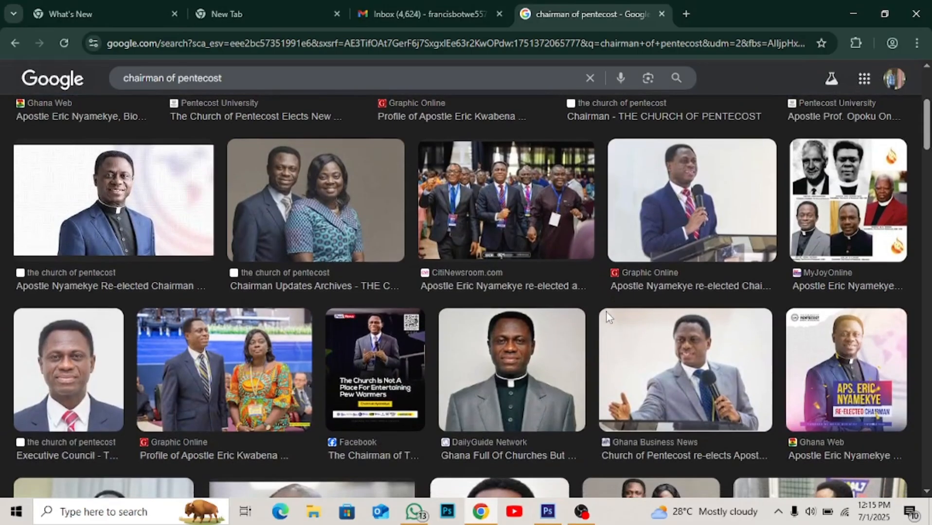
scroll(607, 319, "down", 5)
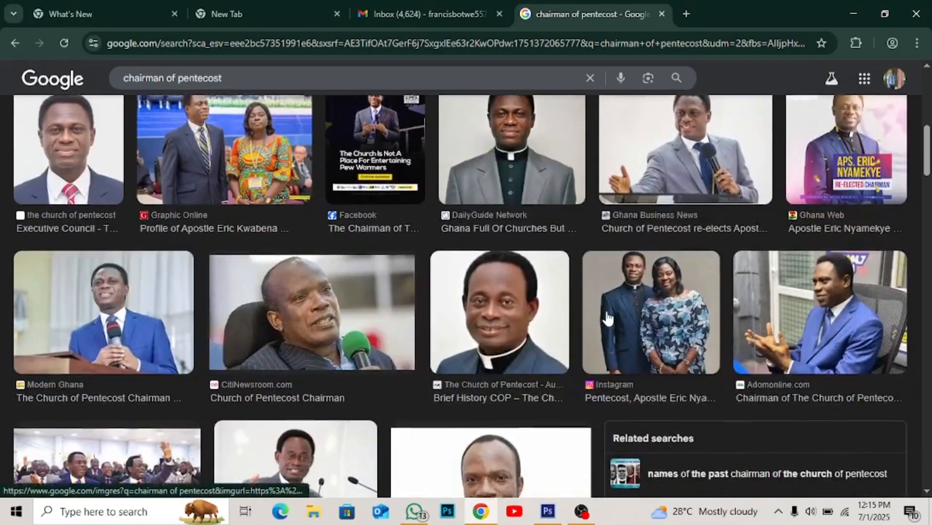
scroll(607, 319, "down", 6)
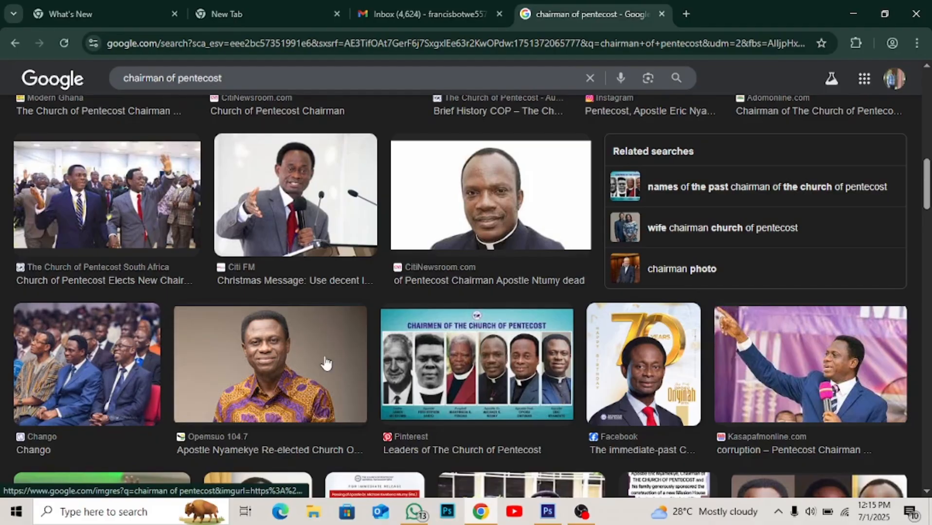
left_click(324, 363)
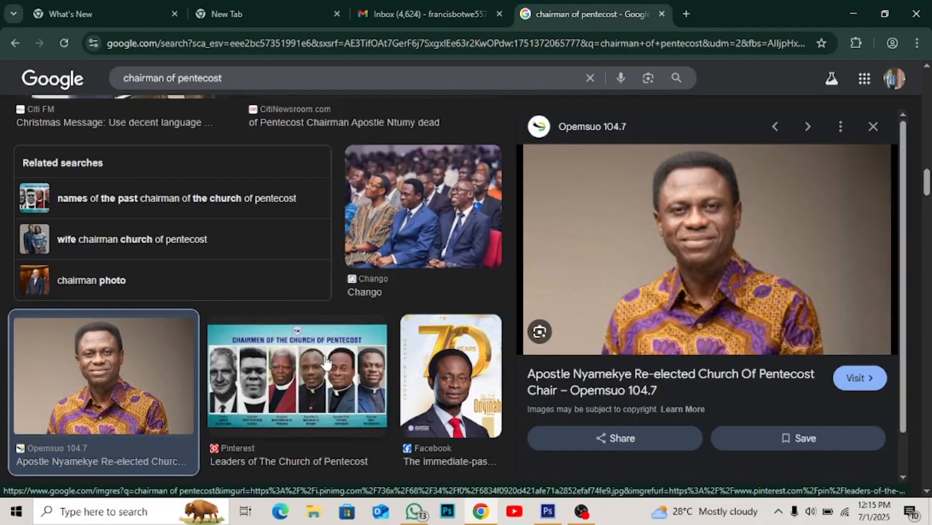
right_click(738, 225)
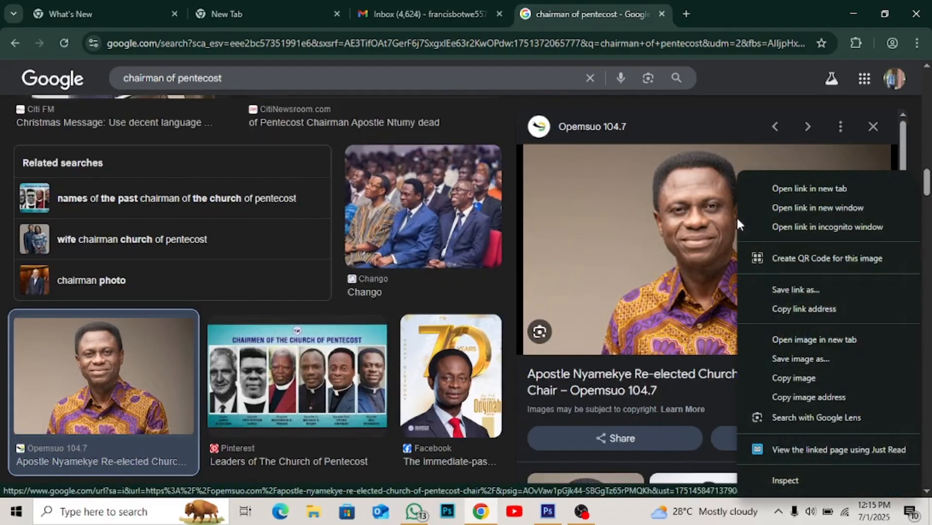
left_click(793, 378)
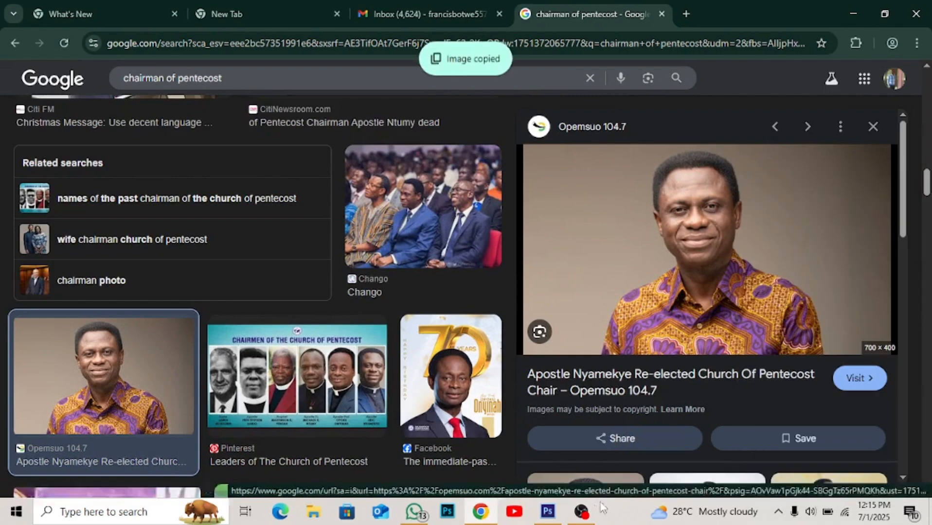
- Return to Photoshop, paste the copied portrait above Layer 0, hide Layer 1, and centre the man's face on the canvas
left_click(547, 511)
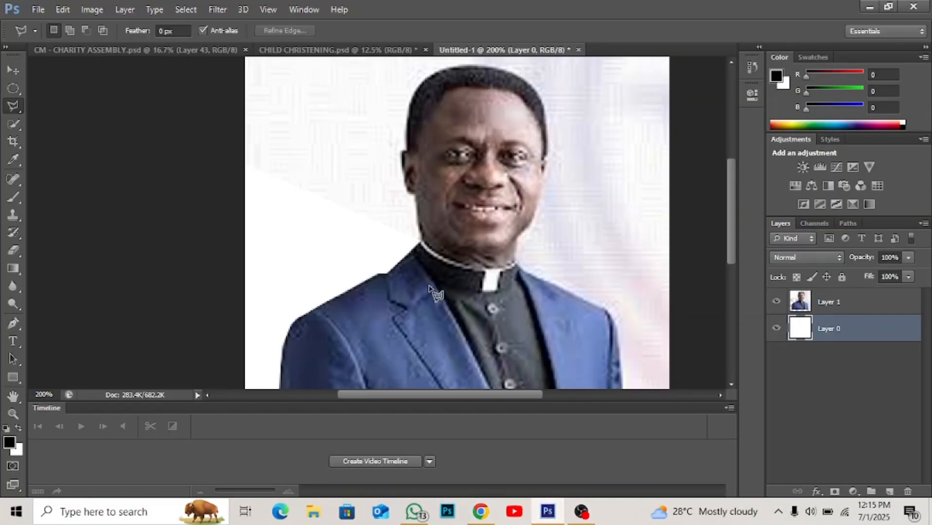
key("ctrl+minus")
key("ctrl+v")
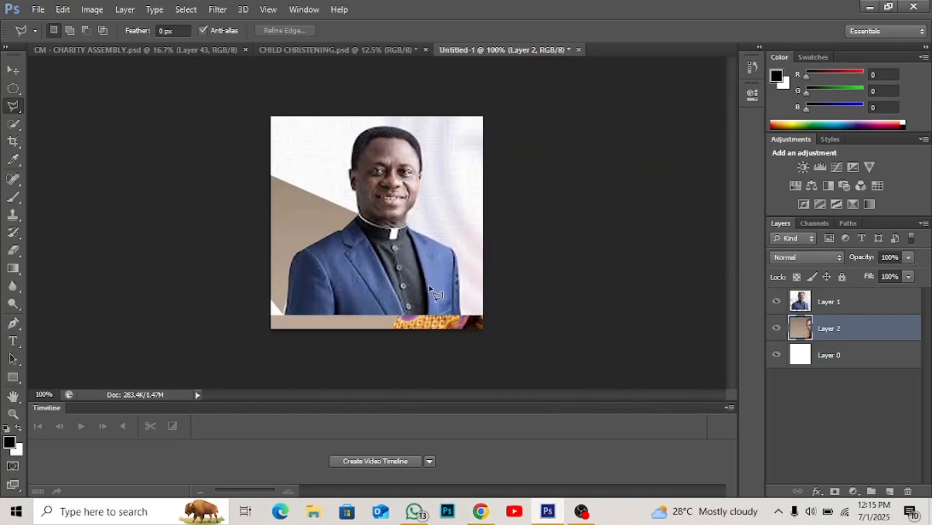
left_click(775, 302)
key("v")
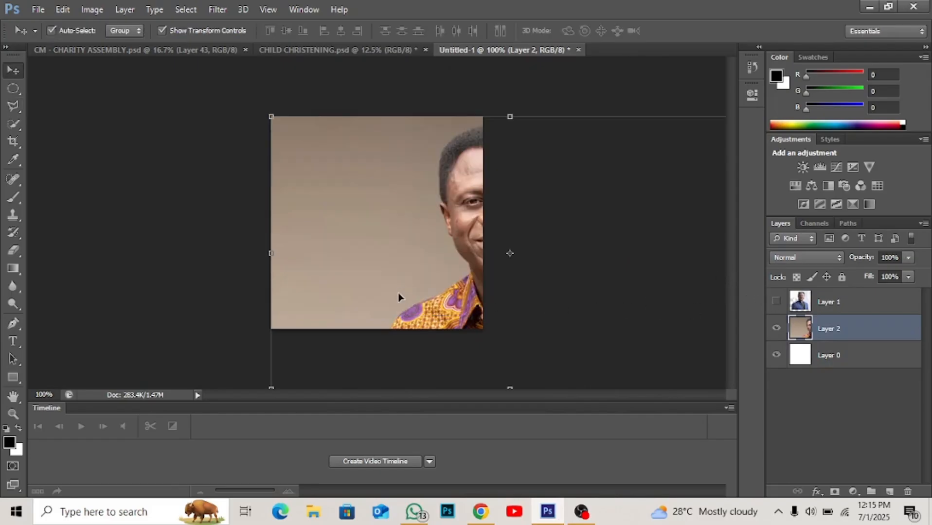
left_click_drag(467, 239, 343, 234)
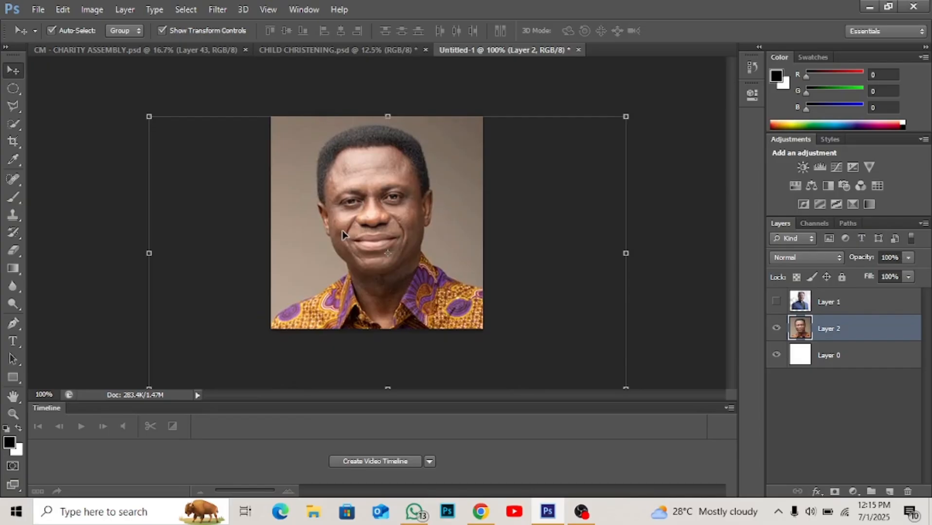
- Using the Polygonal Lasso tool, outline the backdrop left of the man from shoulder to jaw, delete it from Layer 2, and deselect
key("ctrl+plus")
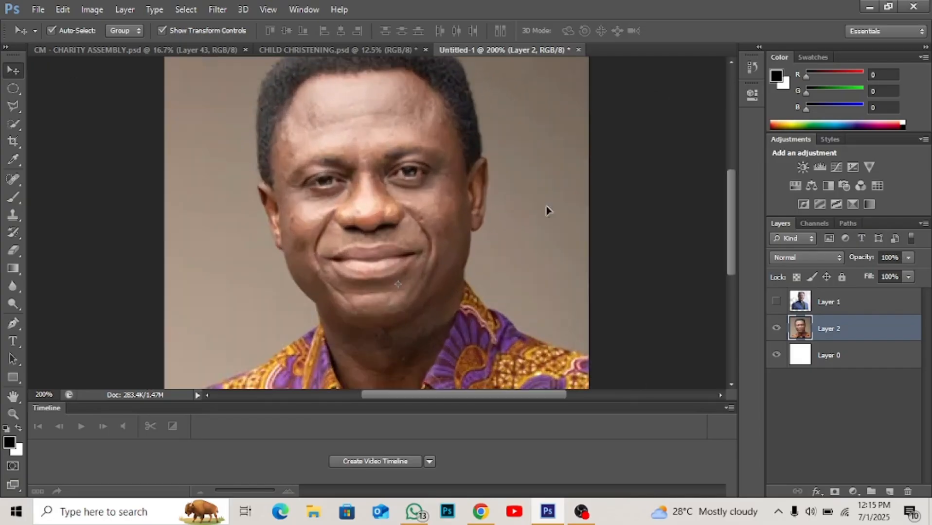
key("ctrl+minus")
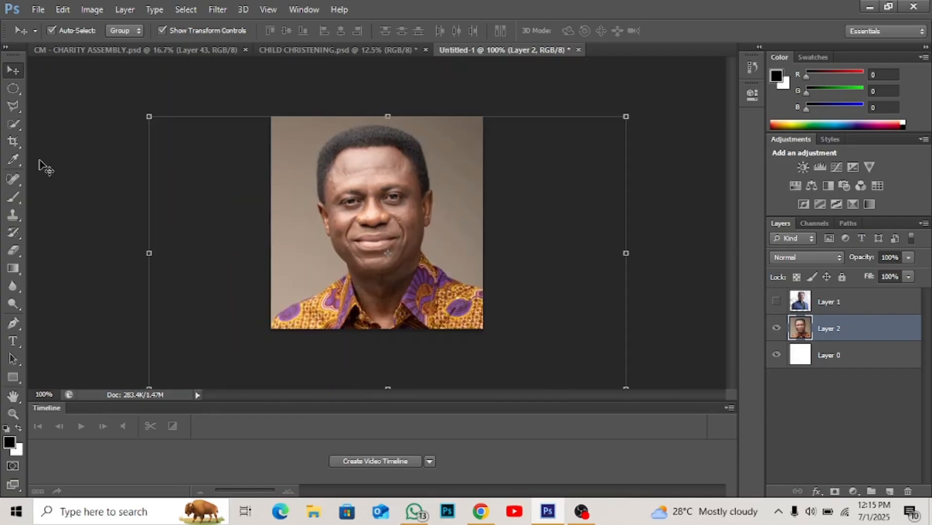
left_click(12, 110)
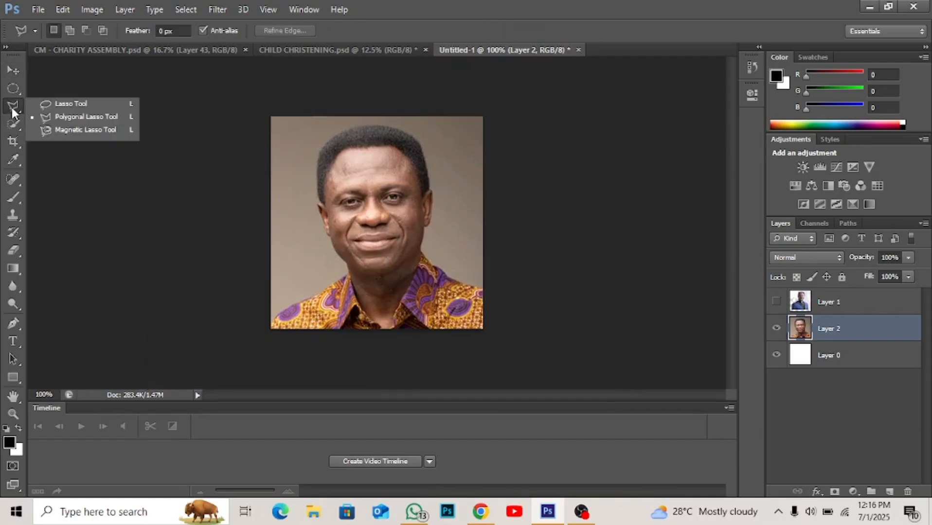
left_click(48, 117)
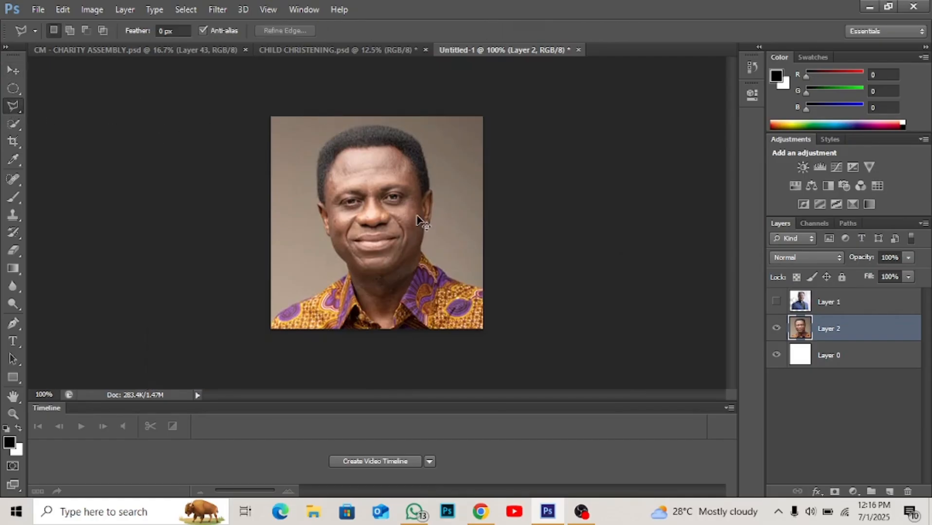
key("ctrl+plus")
scroll(423, 224, "down", 3)
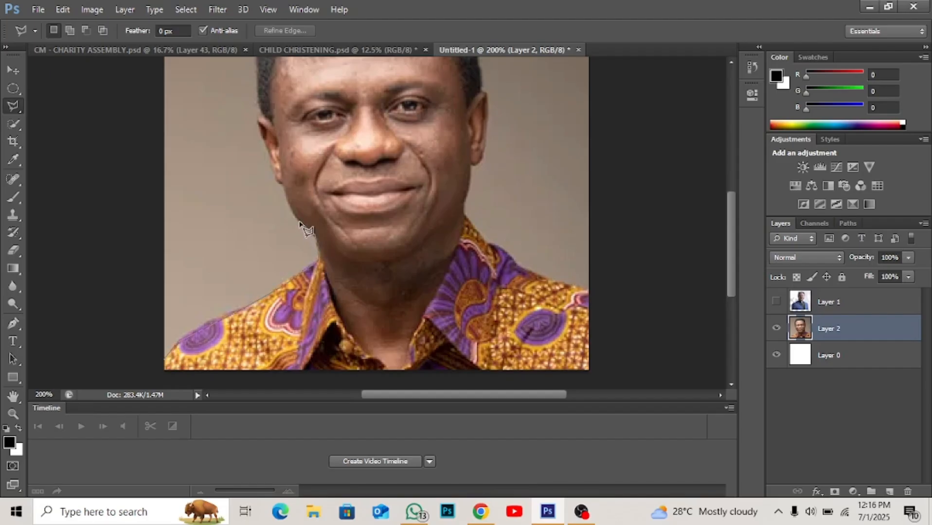
left_click(287, 201)
double_click(144, 165)
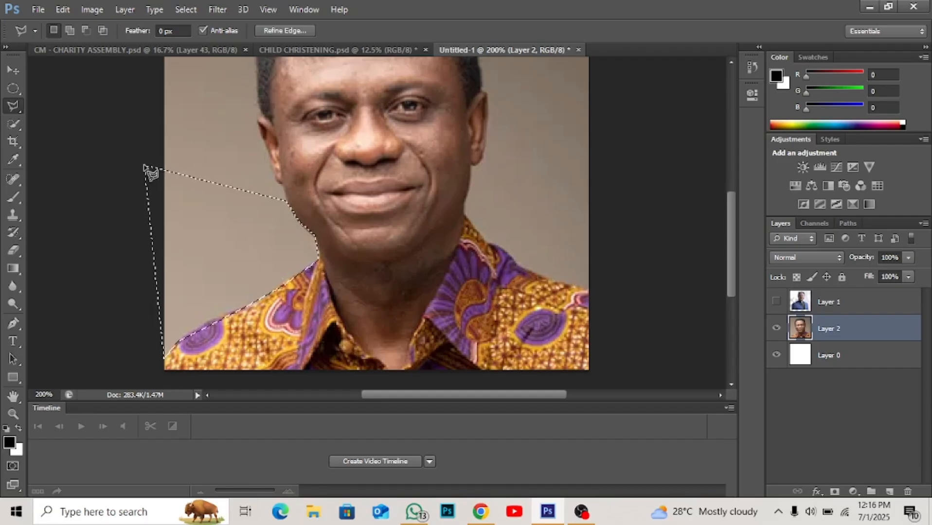
key("Delete")
scroll(146, 167, "up", 3)
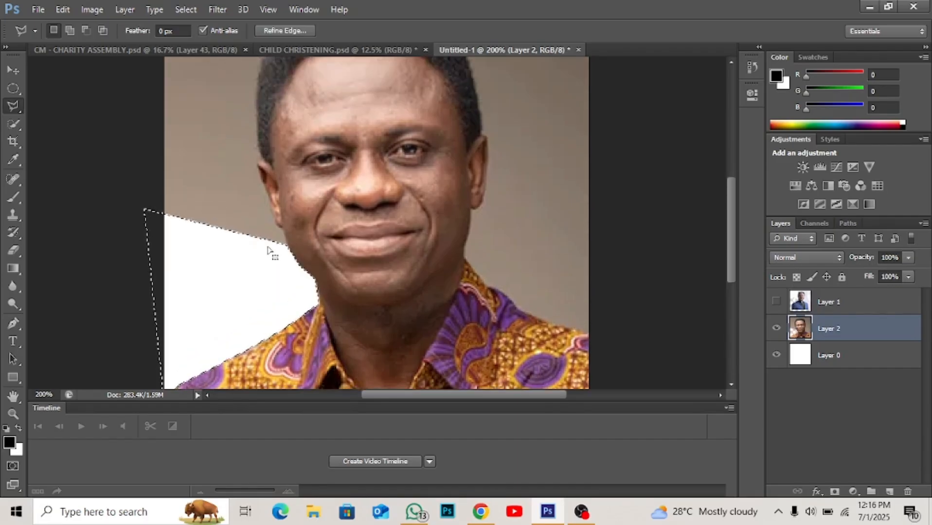
key("ctrl+d")
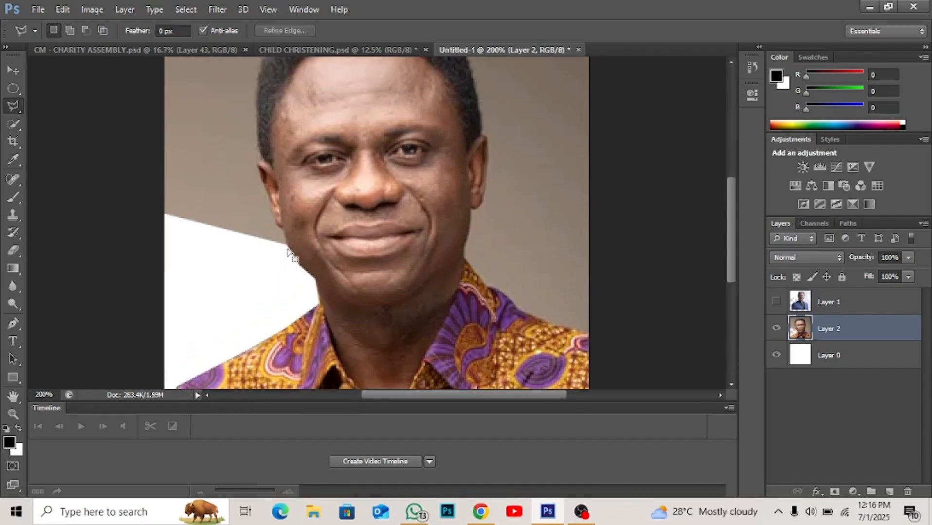
- Try deleting another polygonal piece of backdrop beside the man's left-hand cheek on Layer 2, undo the deletion, and clear the selection
left_click(283, 229)
left_click(148, 158)
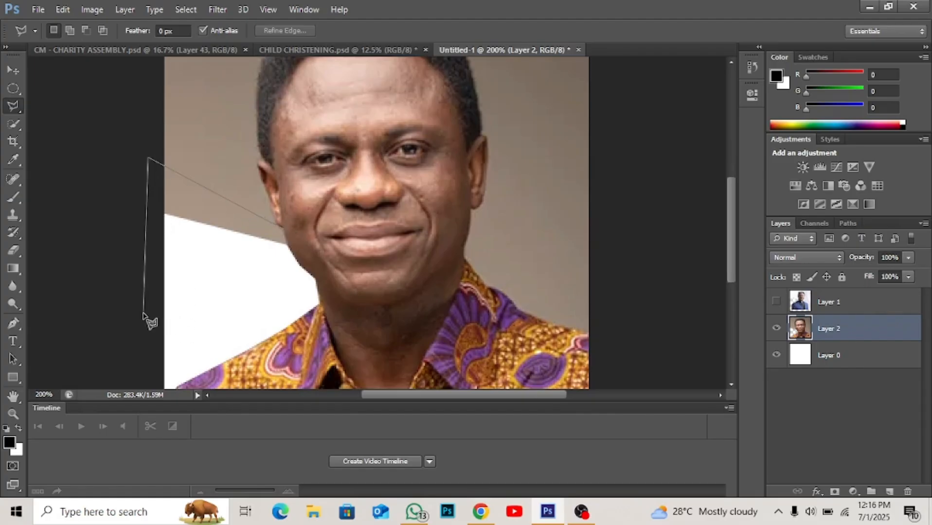
left_click(144, 311)
double_click(261, 309)
key("Delete")
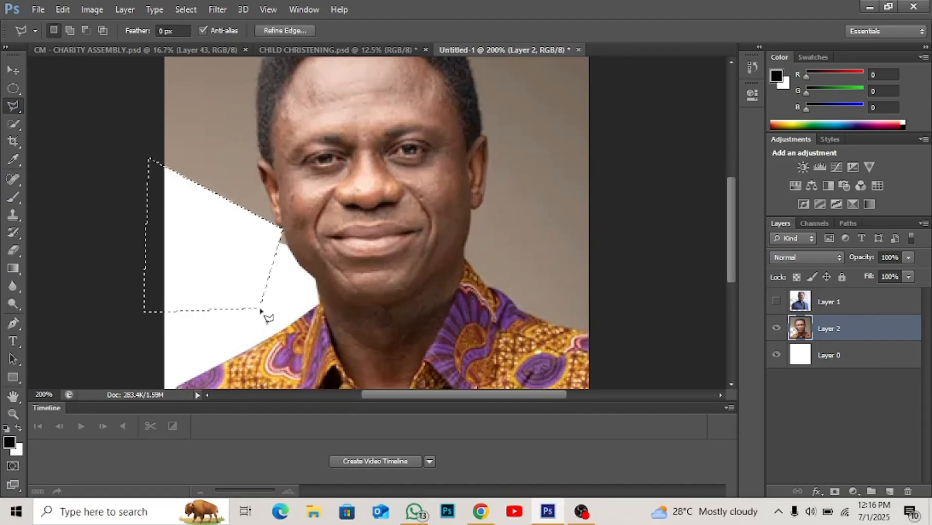
key("ctrl+z")
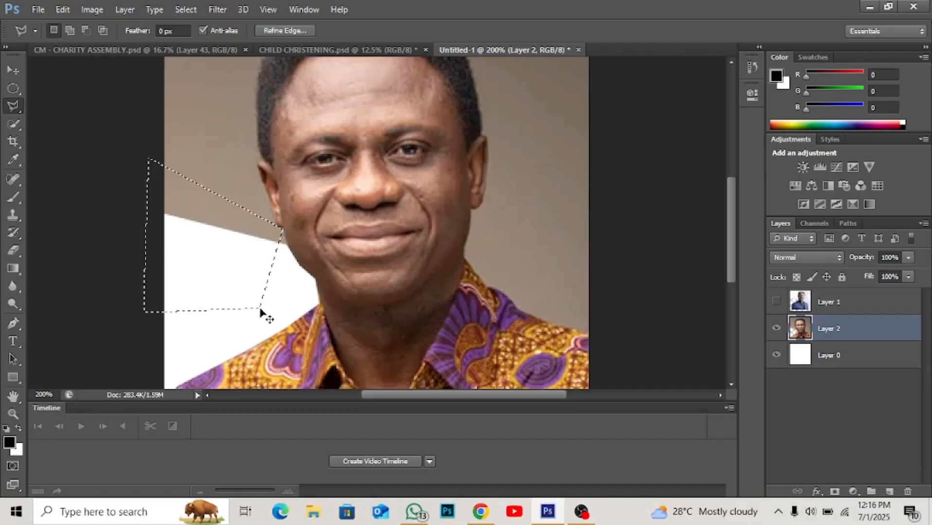
key("ctrl+shift+s")
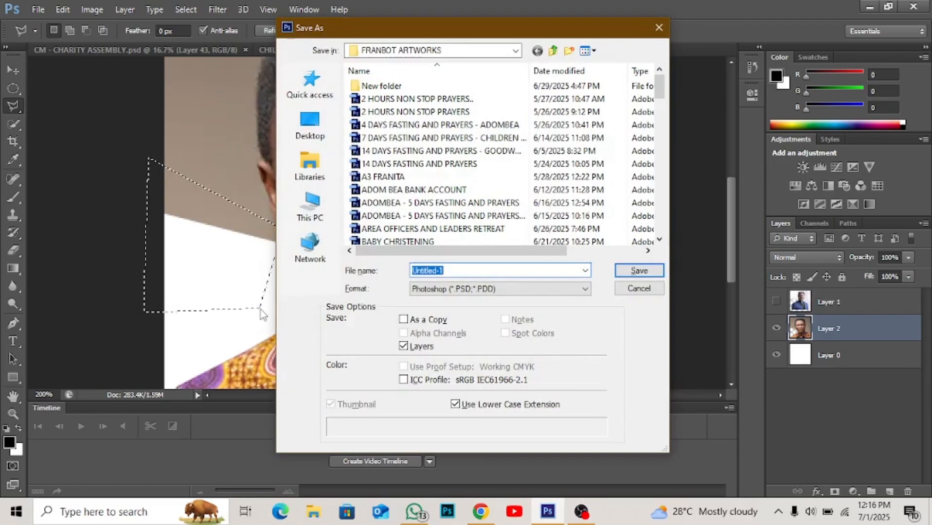
key("Escape")
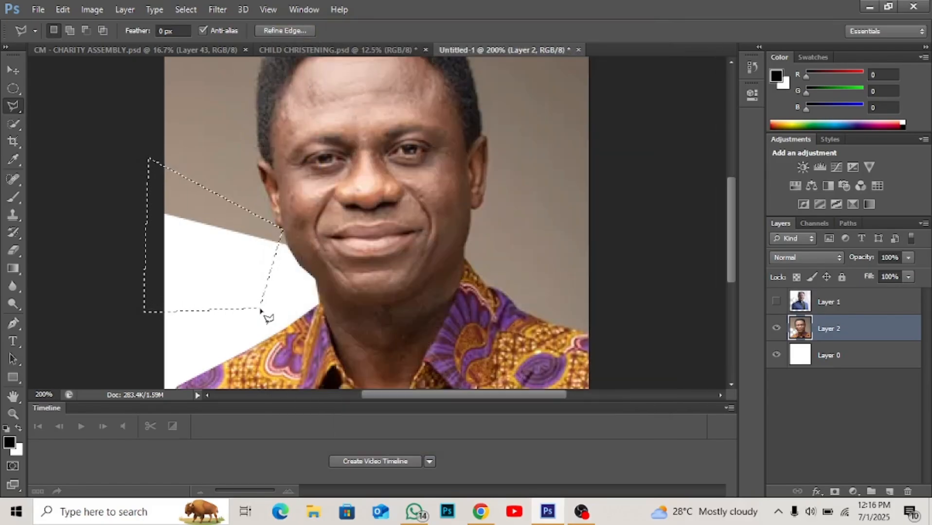
key("ctrl+minus")
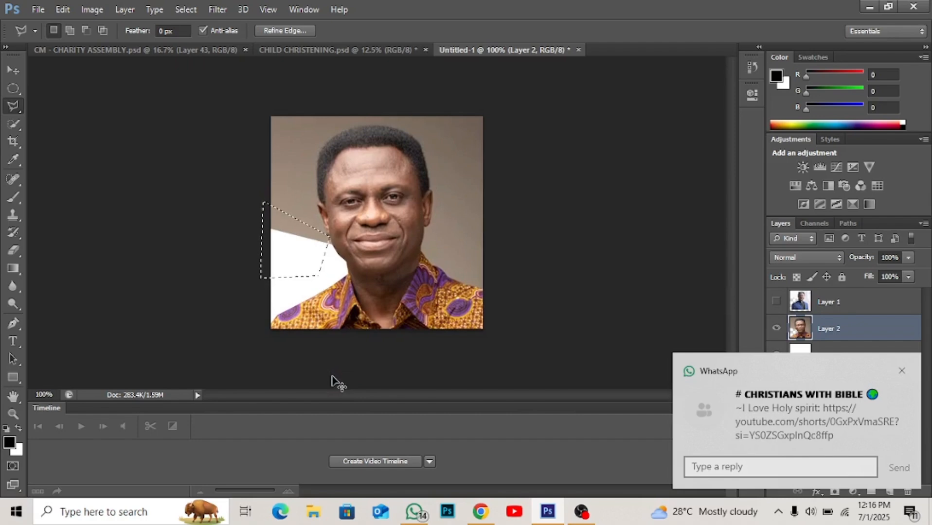
key("ctrl+d")
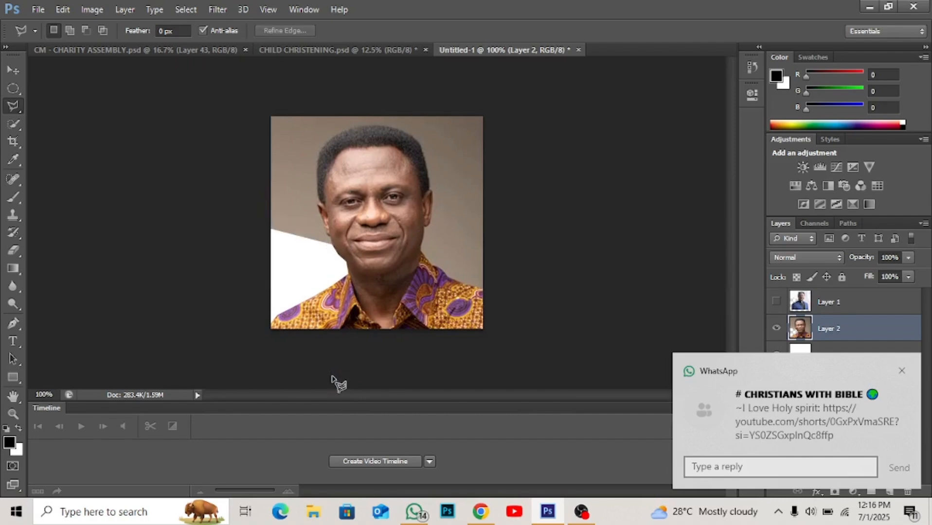
- Using the Magnetic Lasso tool, trace the remaining backdrop around the man's right-hand shoulder, neck and head to the canvas edges, and delete it from Layer 2
left_click(16, 110)
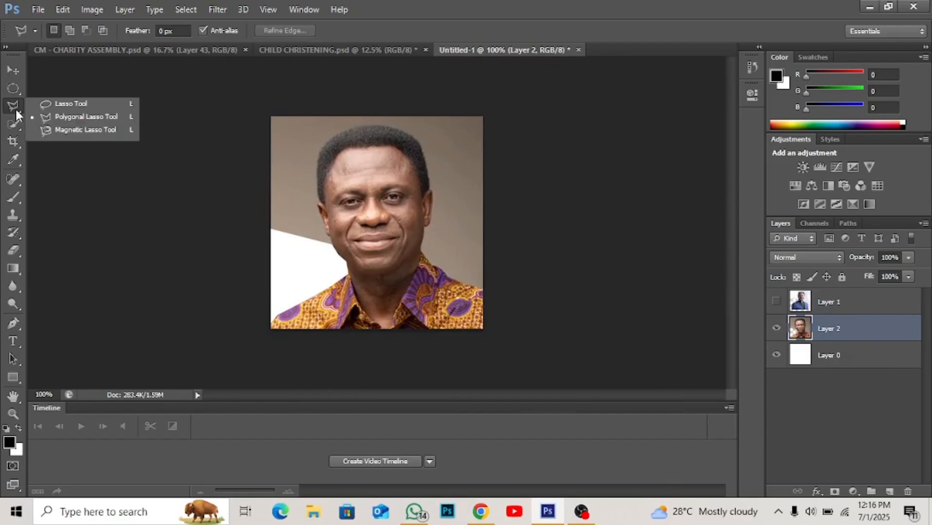
left_click(88, 130)
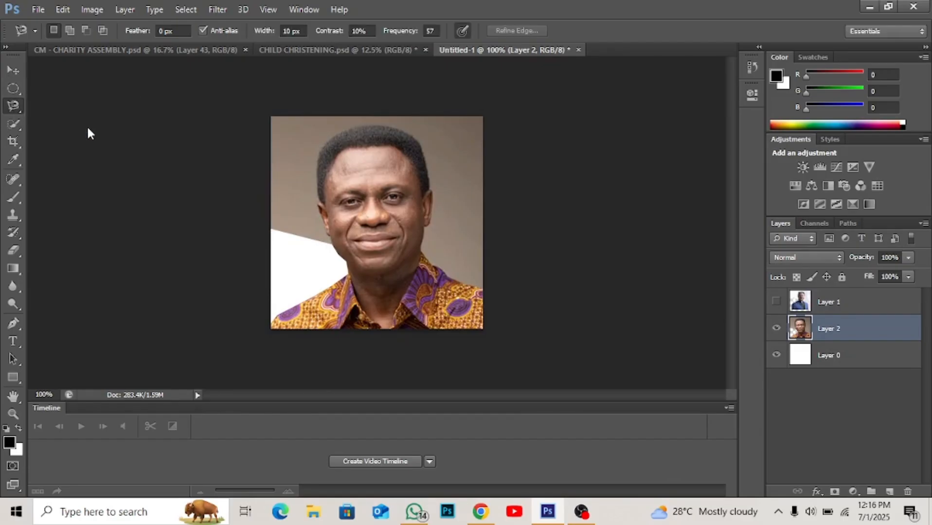
left_click(482, 289)
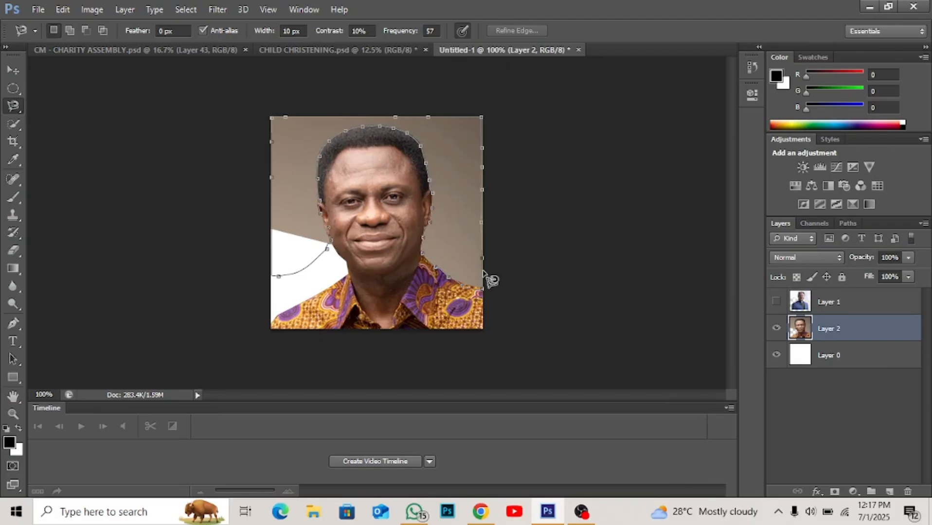
double_click(483, 272)
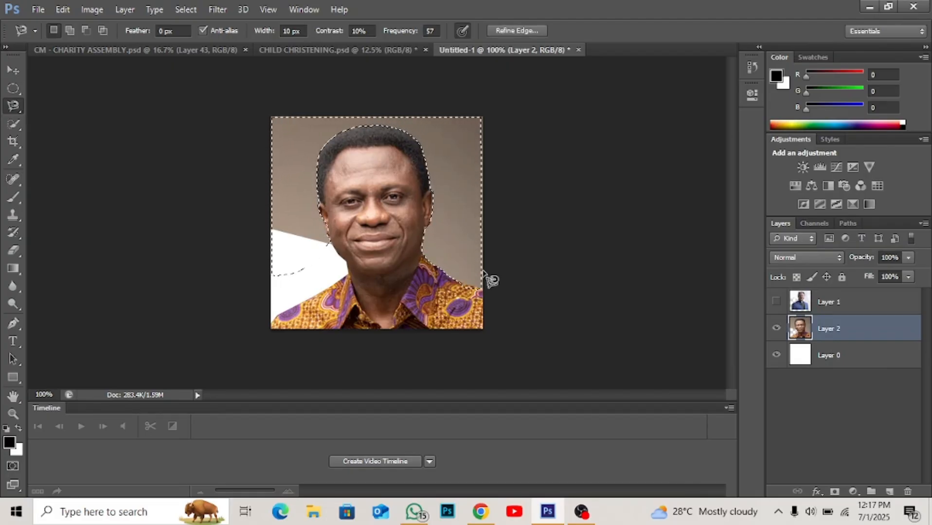
key("Delete")
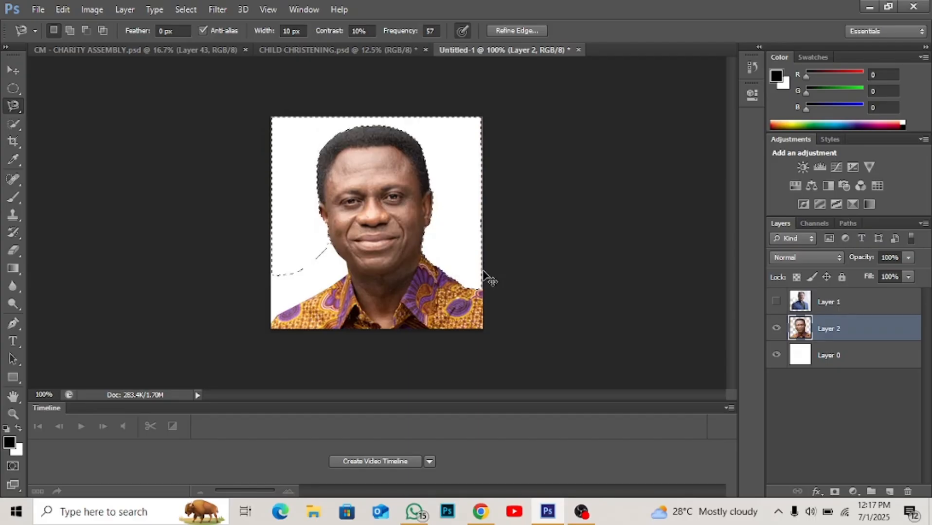
- Deselect, outline the leftover backdrop fragment beside the man's left-hand cheek with the Polygonal Lasso, delete it from Layer 2, and deselect
key("ctrl+d")
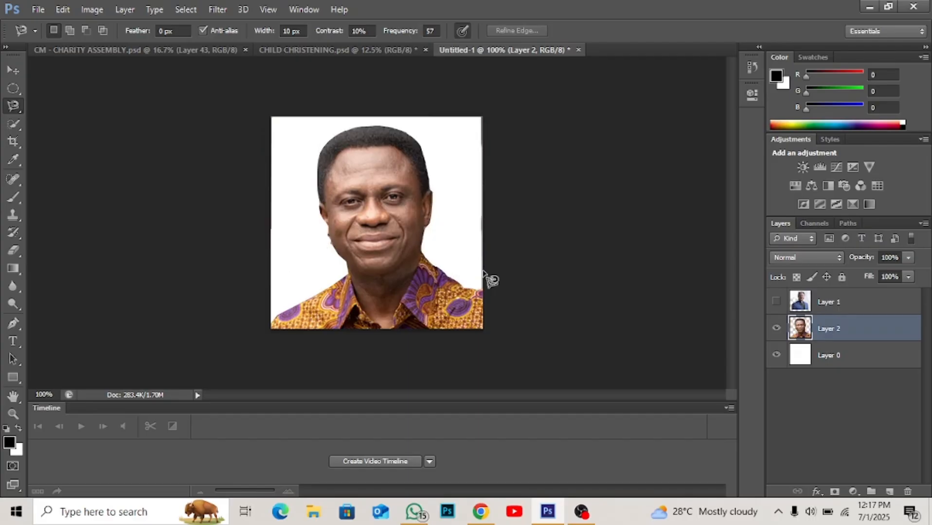
key("ctrl+plus")
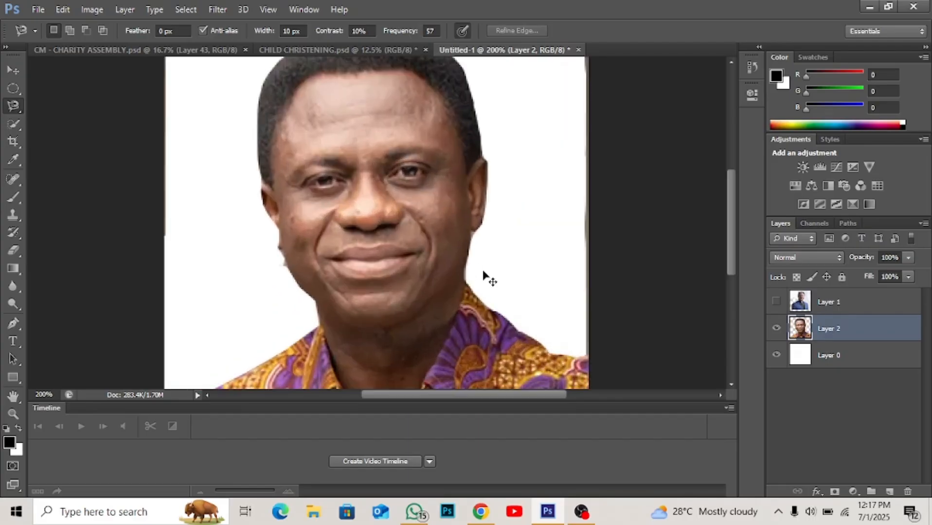
scroll(486, 277, "up", 3)
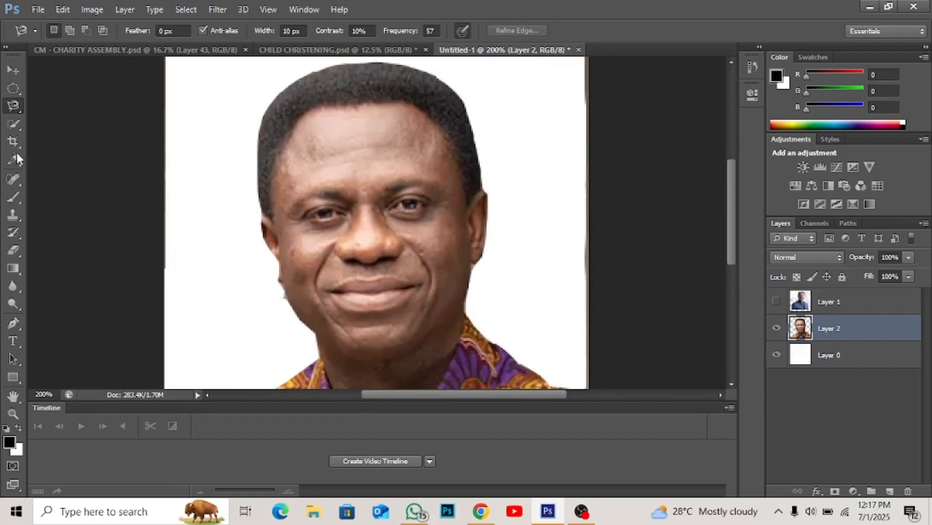
right_click(13, 106)
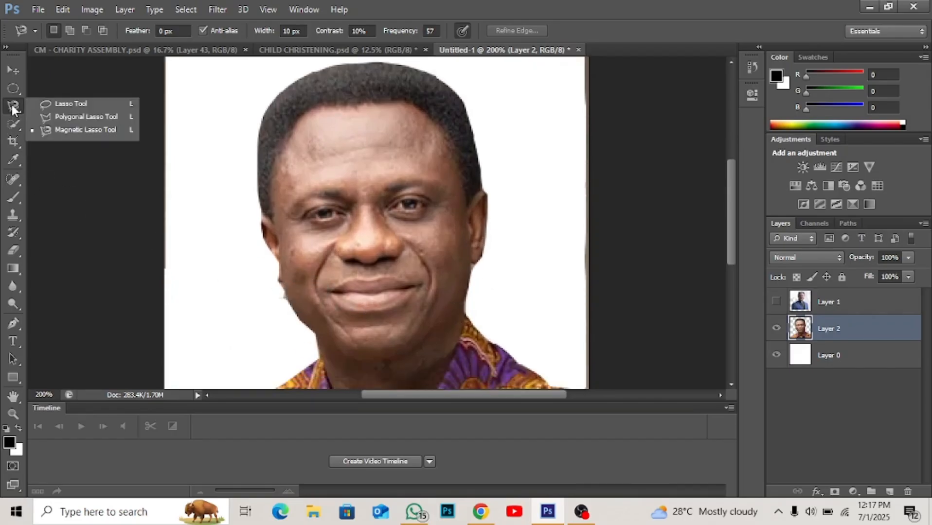
left_click(81, 116)
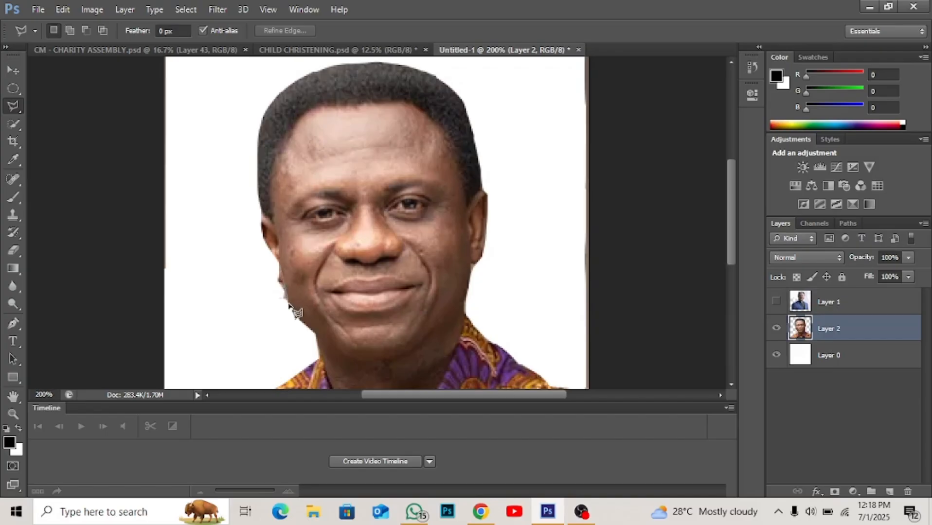
left_click(287, 299)
left_click(227, 312)
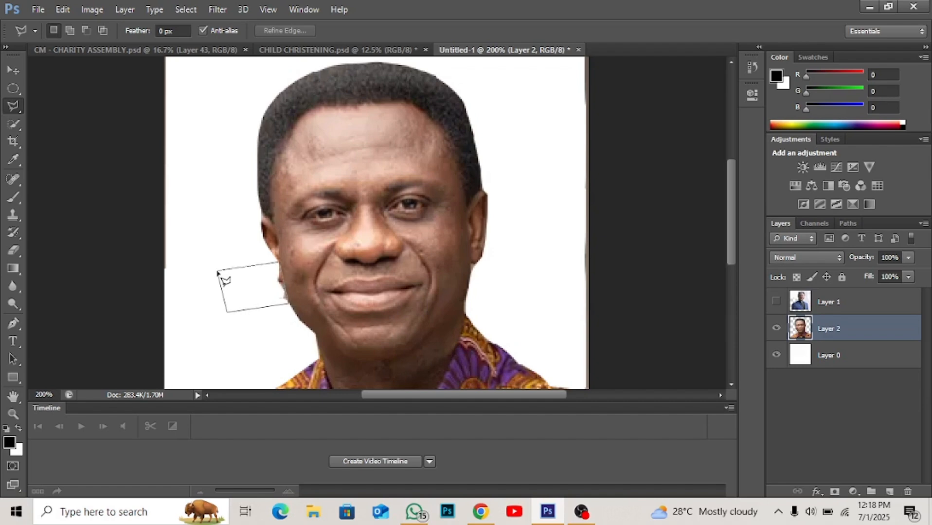
left_click(217, 273)
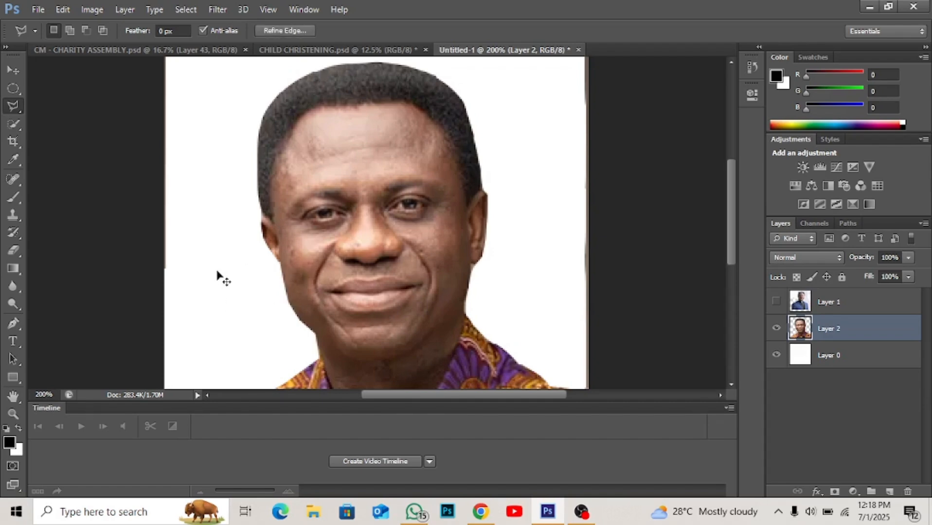
key("ctrl+d")
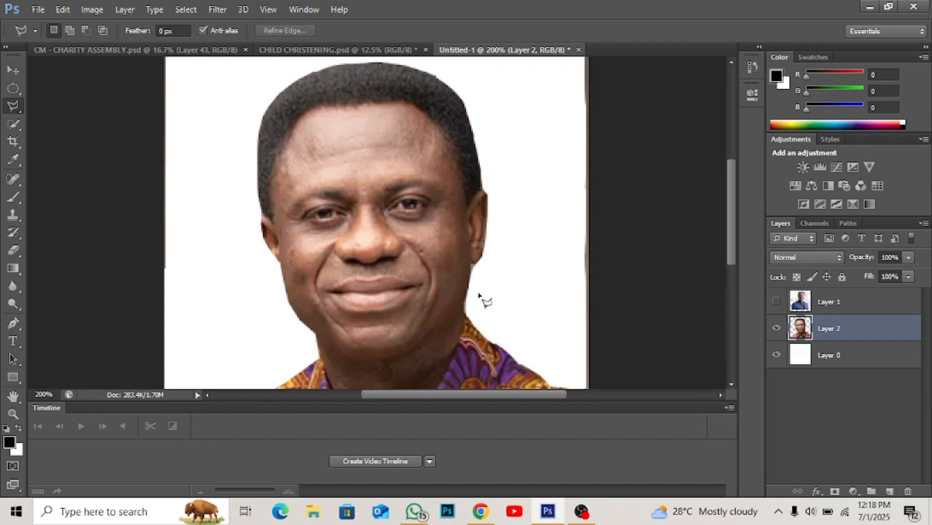
- Undo all the lasso cut-outs on Layer 2 until the full backdrop is back, and clear the selection
key("ctrl+plus")
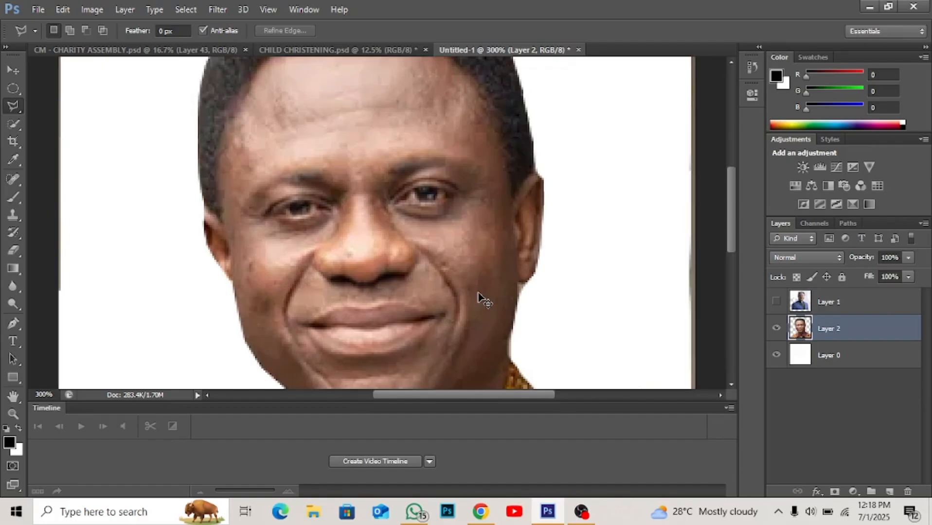
key("ctrl+minus")
key("ctrl+minus")
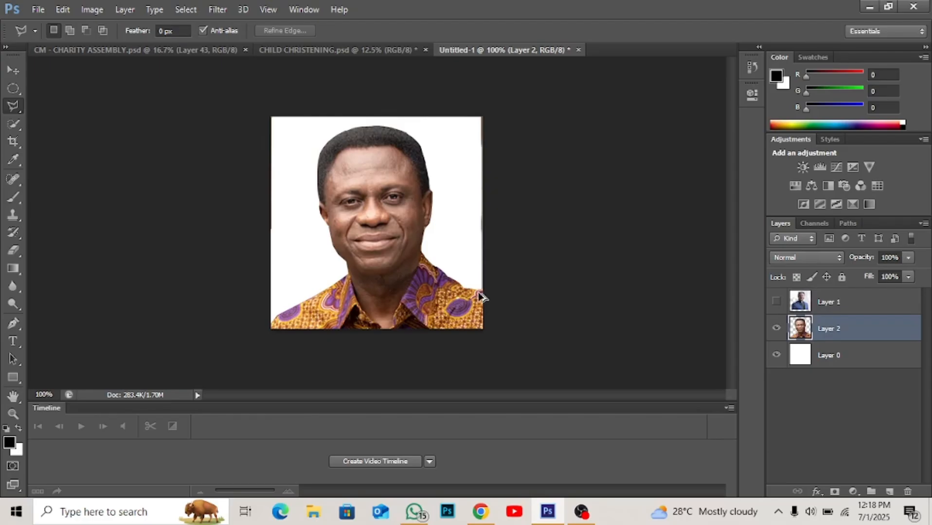
key("ctrl+alt+z")
key("ctrl+alt+z")
key("ctrl+alt+z")
key("ctrl+alt+z")
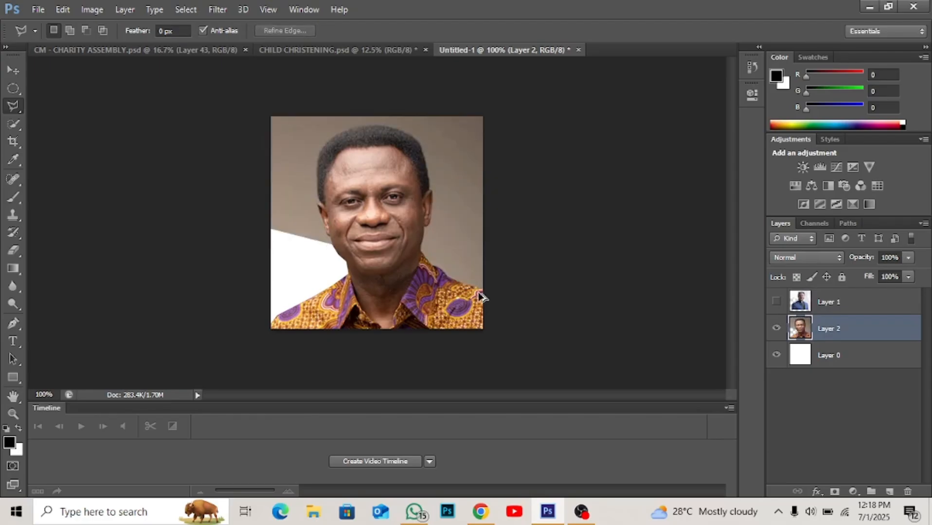
key("ctrl+alt+z")
key("ctrl+alt+z")
key("ctrl+alt+z")
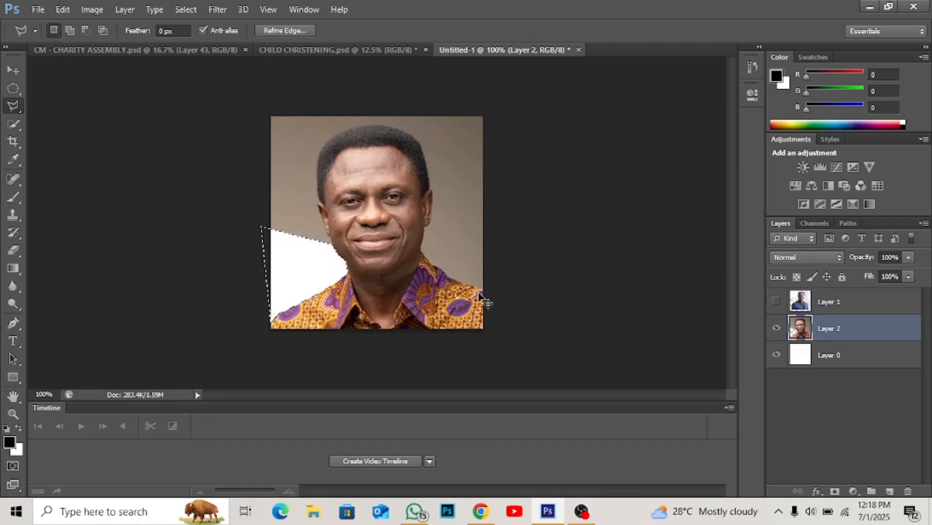
key("ctrl+alt+z")
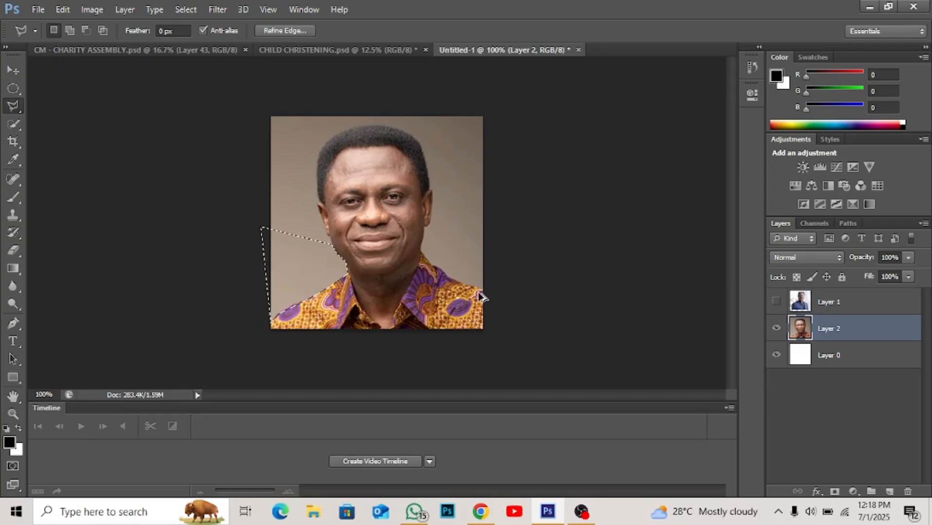
key("ctrl+d")
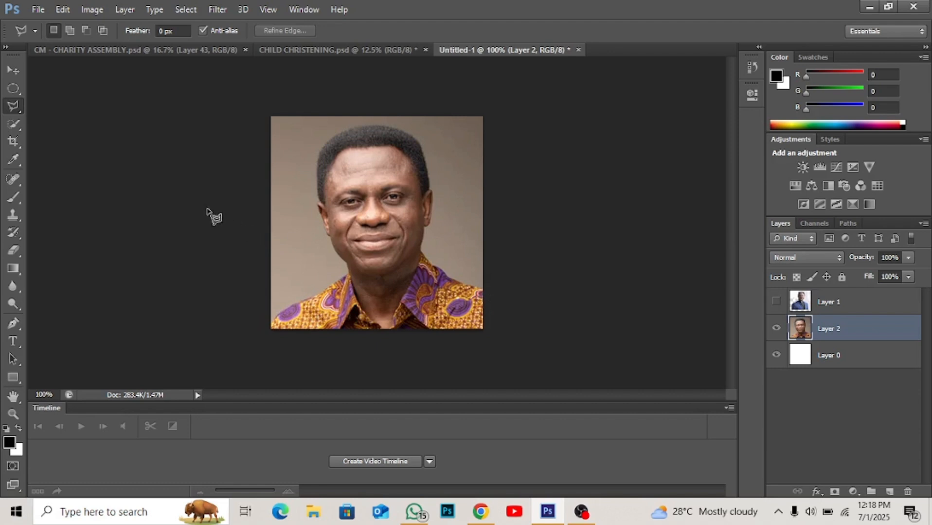
- Using the Quick Selection tool, select the backdrop along the man's left-hand side from head to shoulder and delete it from Layer 2
left_click(15, 126)
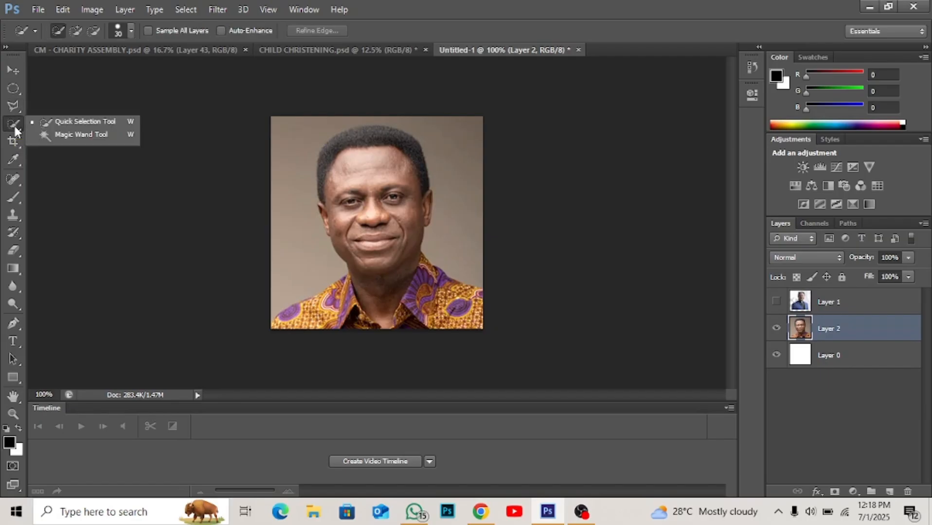
left_click(85, 121)
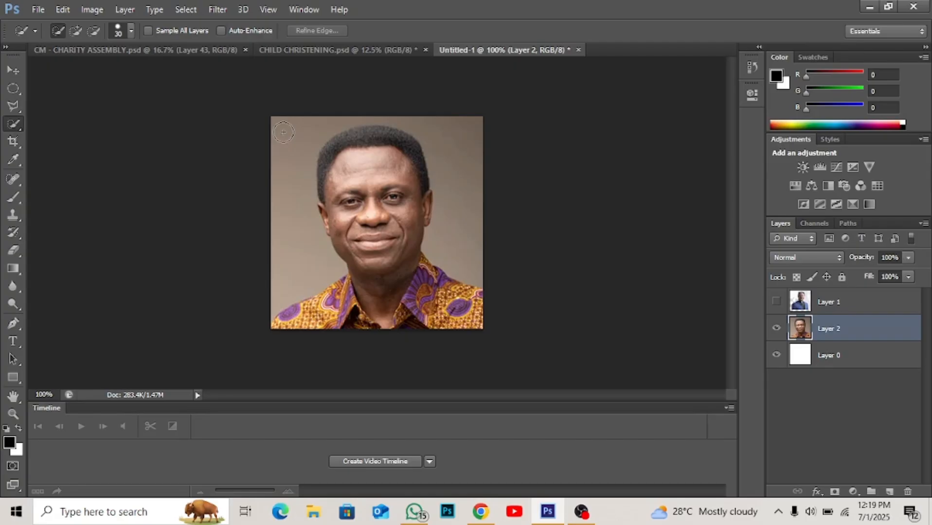
mouse_move(282, 132)
left_mouse_down()
mouse_move(297, 152)
mouse_move(298, 212)
left_mouse_up()
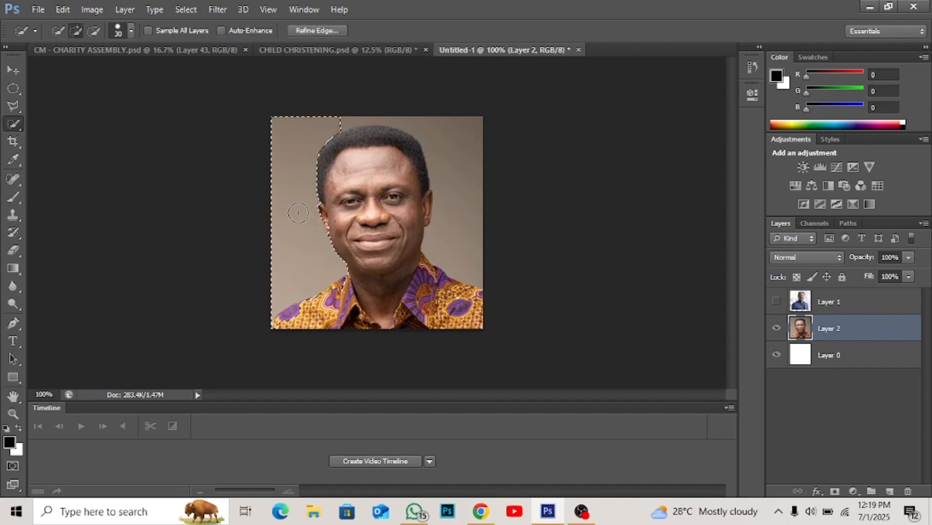
key("Delete")
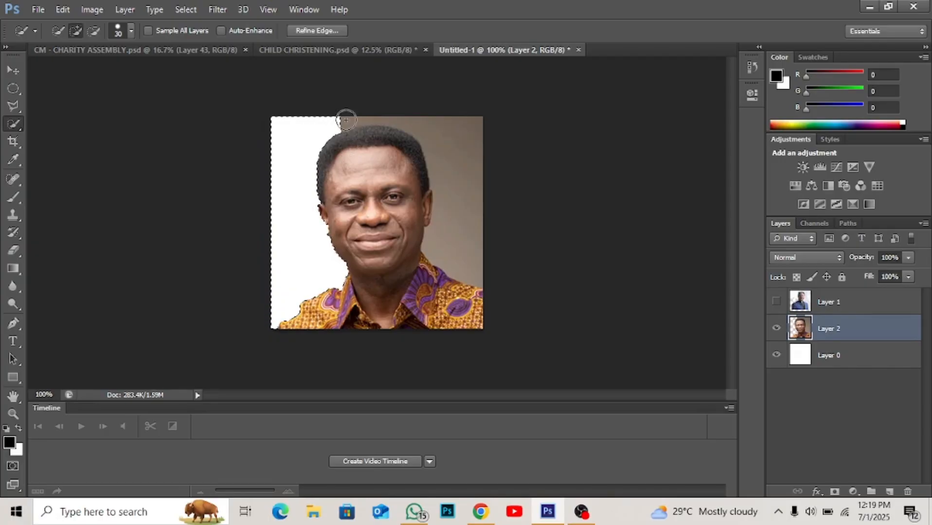
- Try deleting a Quick Selection of the backdrop above and right of the man's head from Layer 2, and undo both backdrop deletions
mouse_move(349, 118)
left_mouse_down()
mouse_move(443, 123)
mouse_move(468, 151)
mouse_move(470, 179)
left_mouse_up()
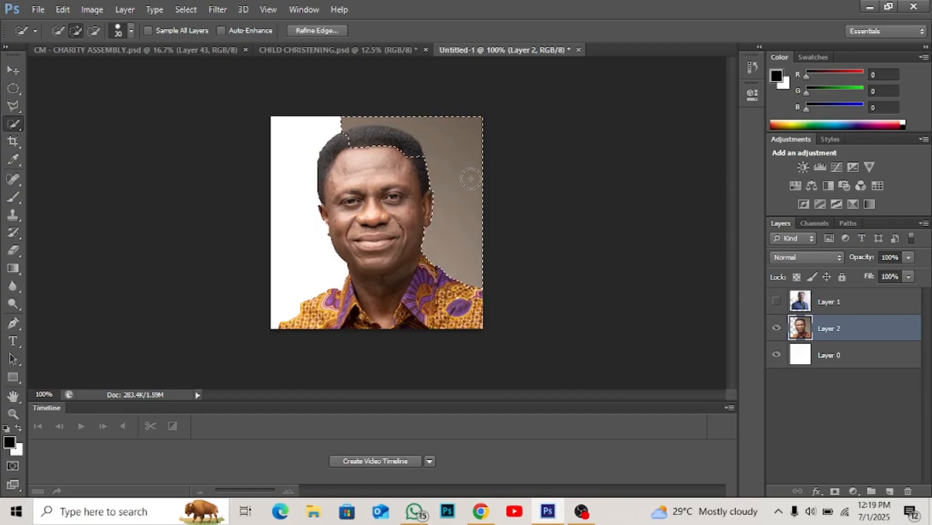
key("Delete")
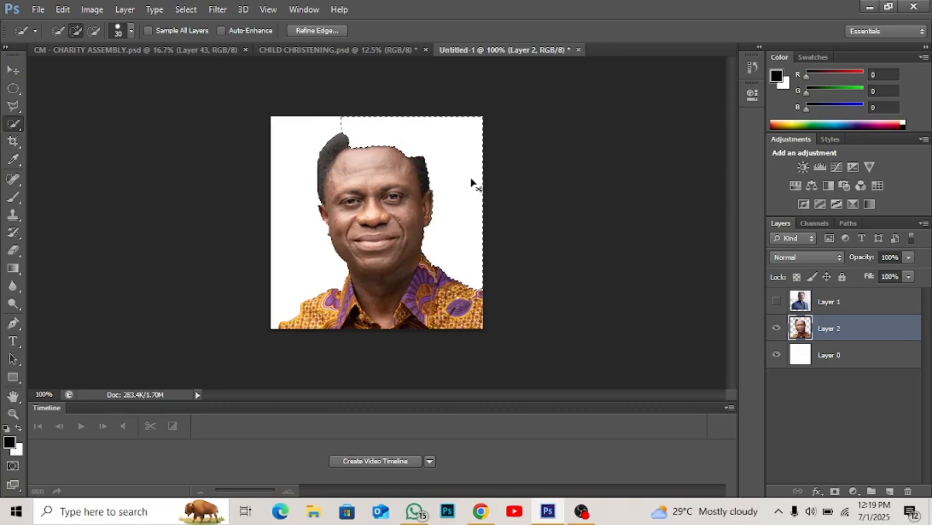
key("ctrl+z")
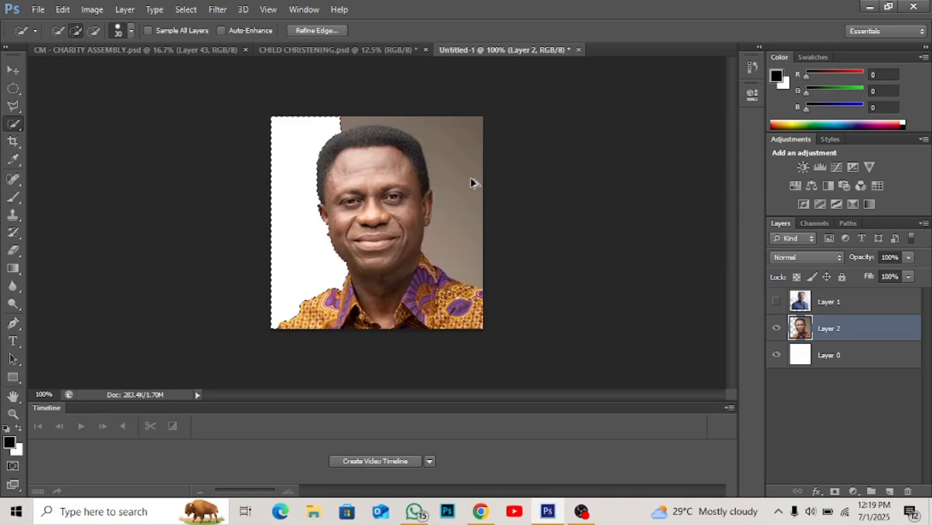
key("ctrl+alt+z")
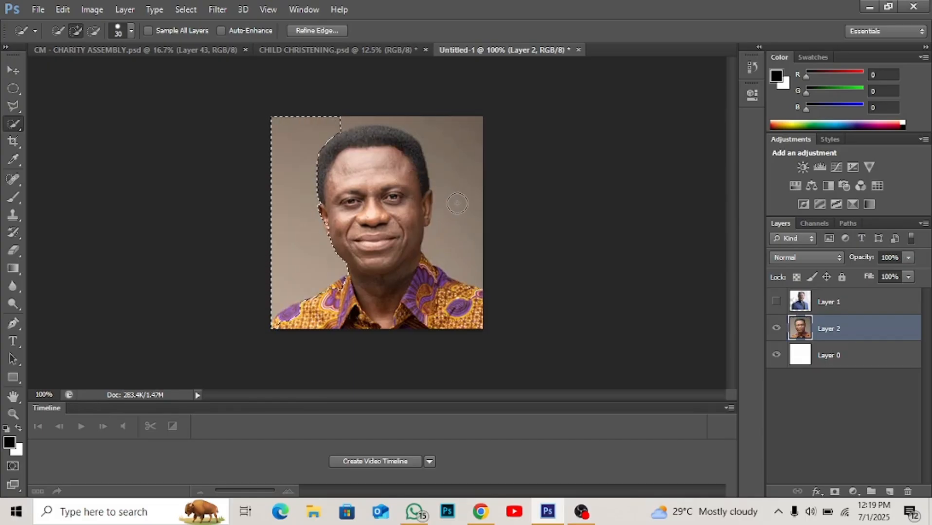
- Add the backdrop on the man's right-hand side to the Quick Selection, and clear the selection
left_click(456, 203)
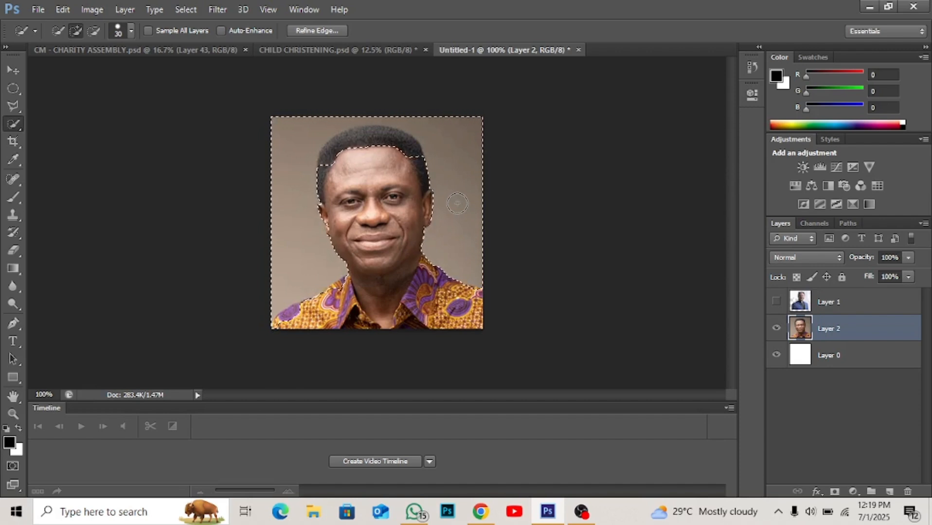
right_click(14, 125)
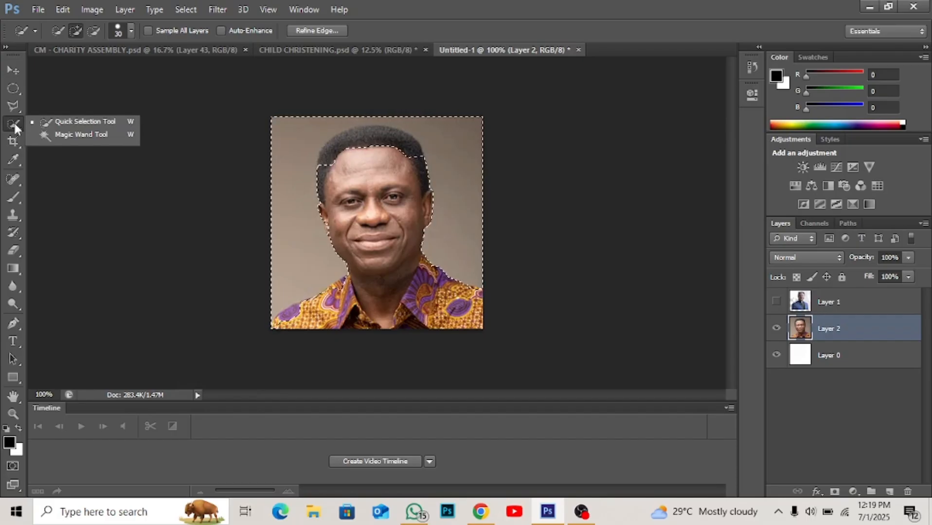
key("ctrl+d")
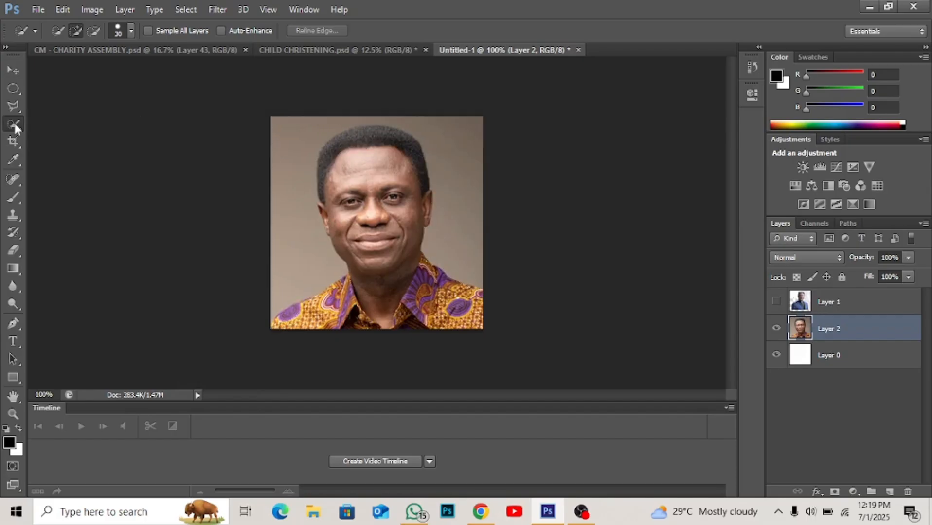
- Using the Magic Wand tool with tolerance 32, select the backdrop beside the man's head, delete it from Layer 2, and deselect
right_click(15, 124)
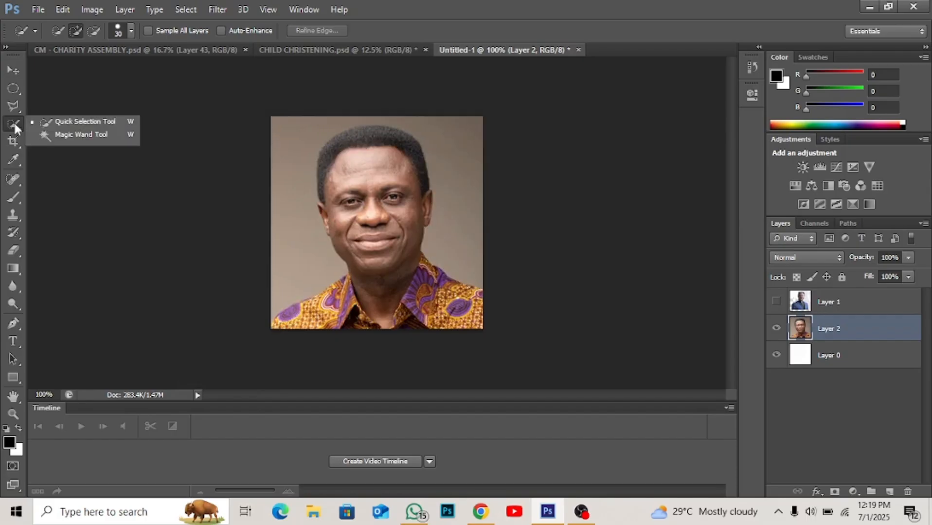
left_click(82, 135)
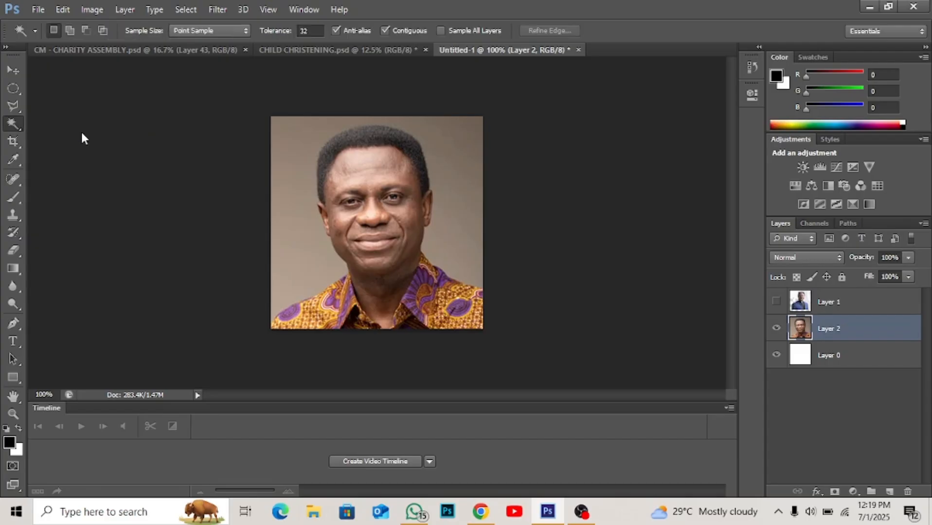
left_click(296, 163)
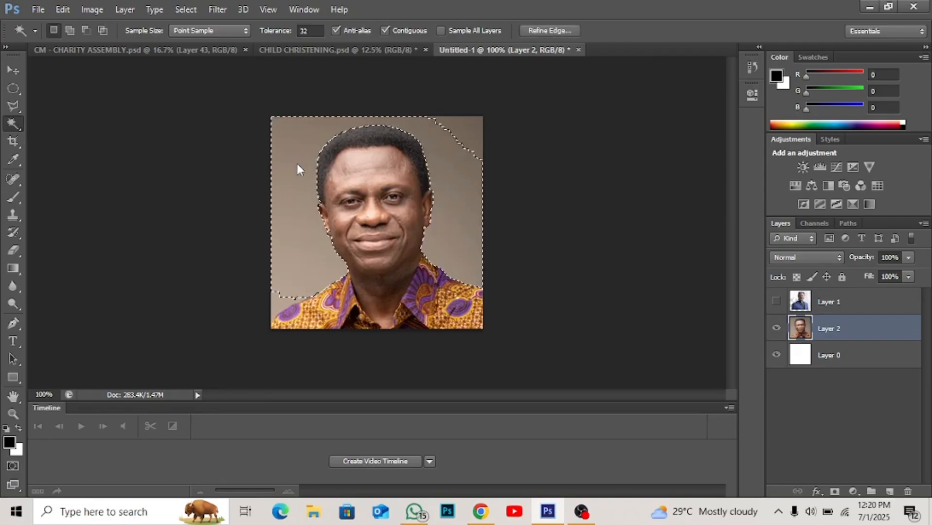
key("Delete")
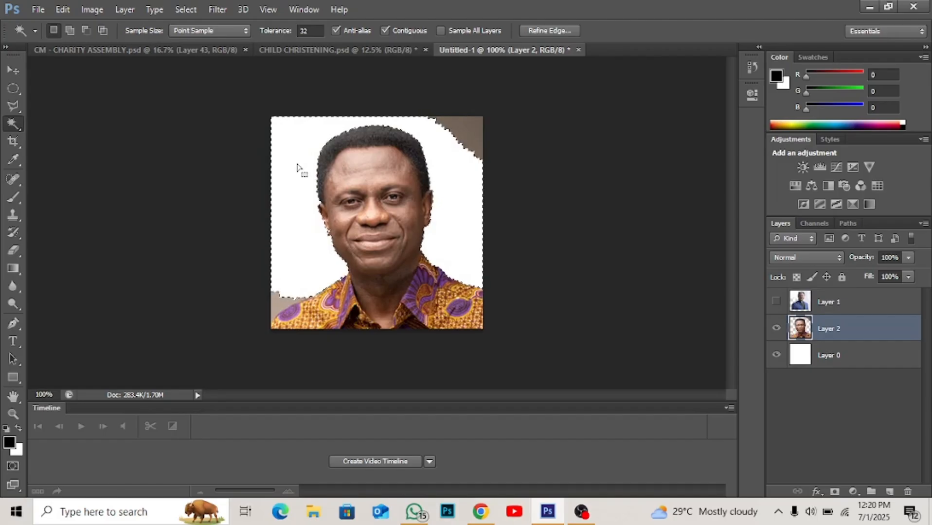
key("ctrl+d")
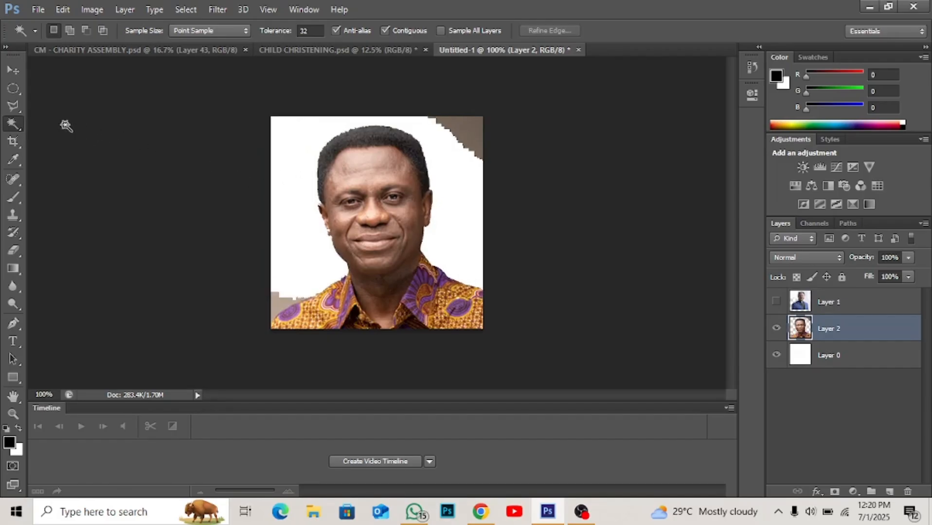
left_click(18, 108)
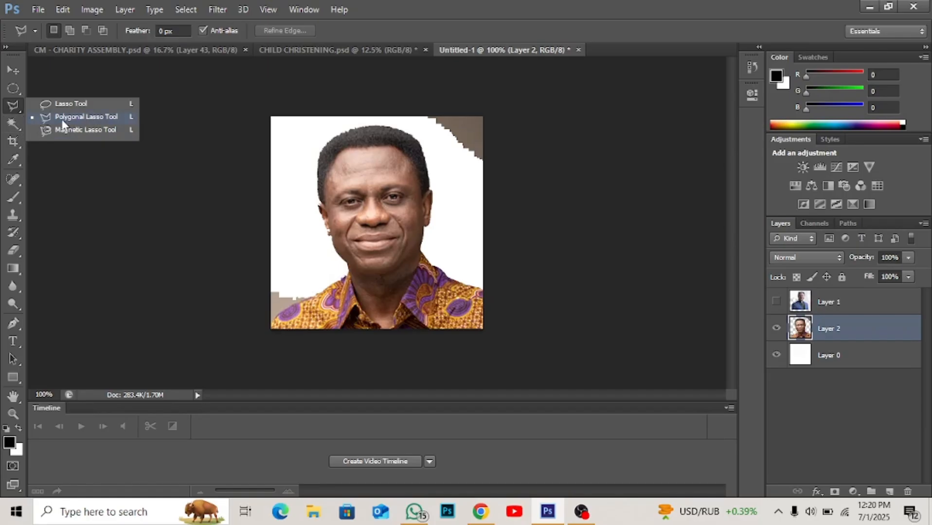
left_click(8, 125)
right_click(8, 126)
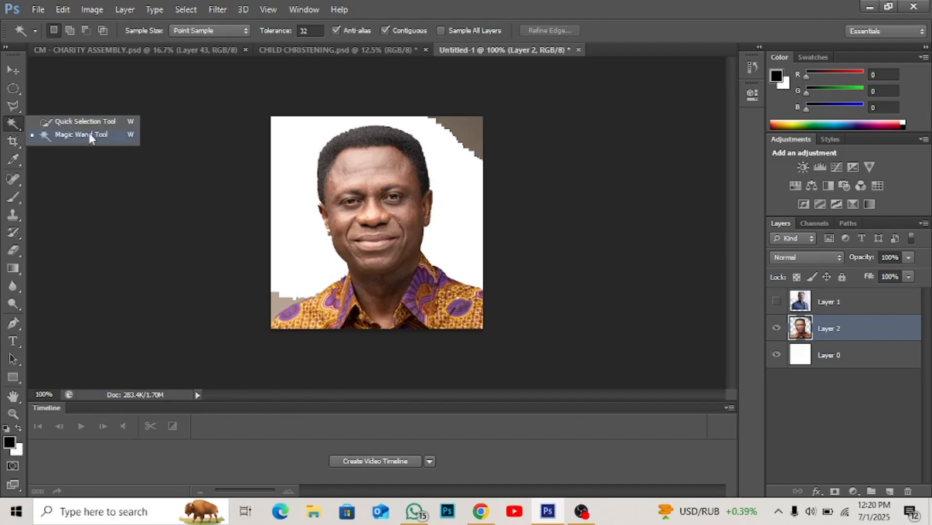
- Activate the Crop tool, undo the Magic Wand backdrop deletion on Layer 2, and clear the selection
left_click(13, 142)
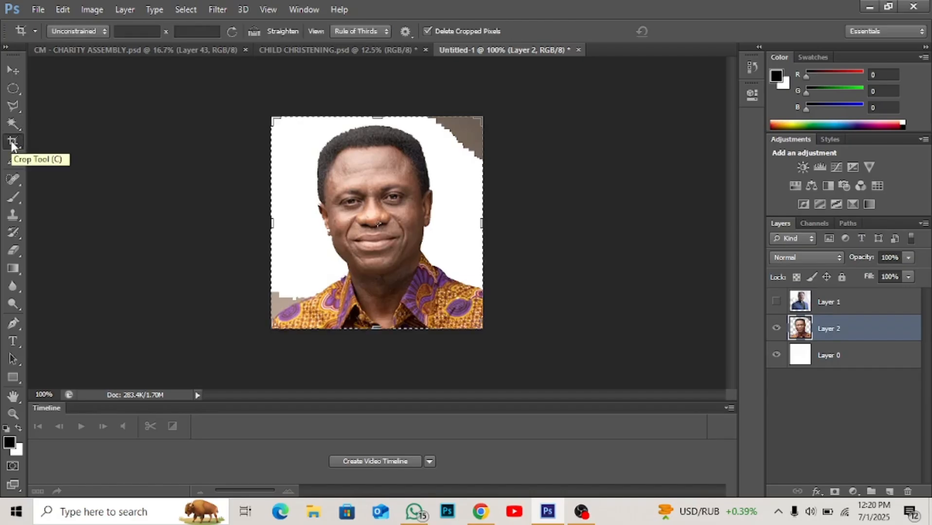
key("ctrl+z")
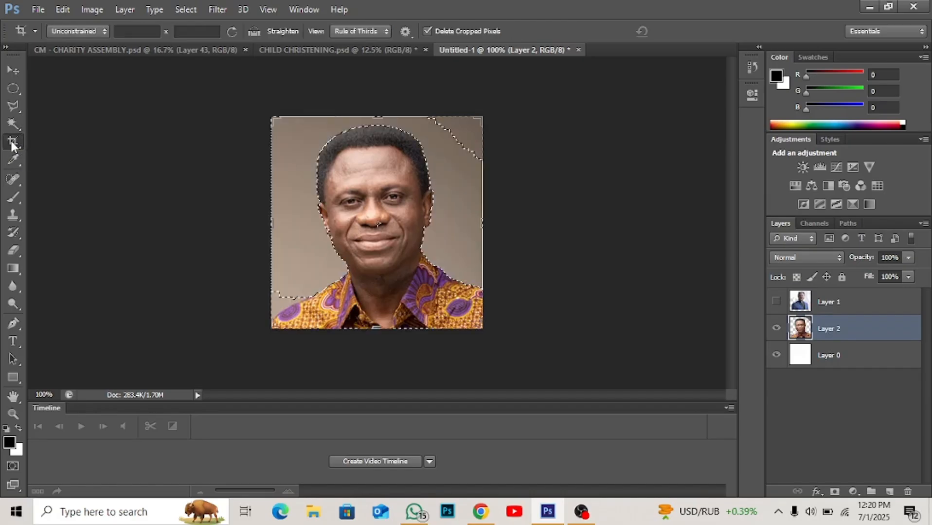
key("ctrl+d")
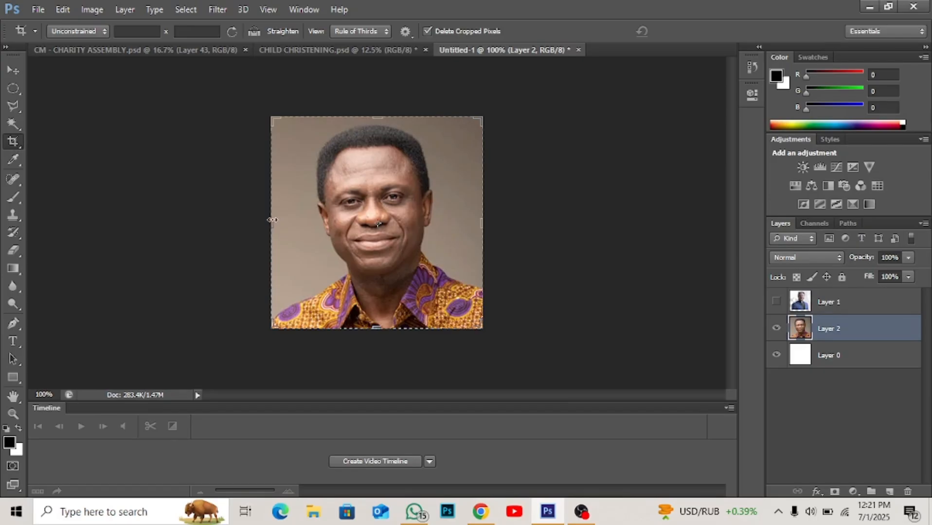
- Enlarge the crop frame outward to take in the man's shoulders and more of his shirt, and apply the crop
mouse_move(272, 220)
left_mouse_down()
mouse_move(288, 221)
mouse_move(225, 220)
mouse_move(261, 221)
left_mouse_up()
left_click_drag(377, 327, 373, 363)
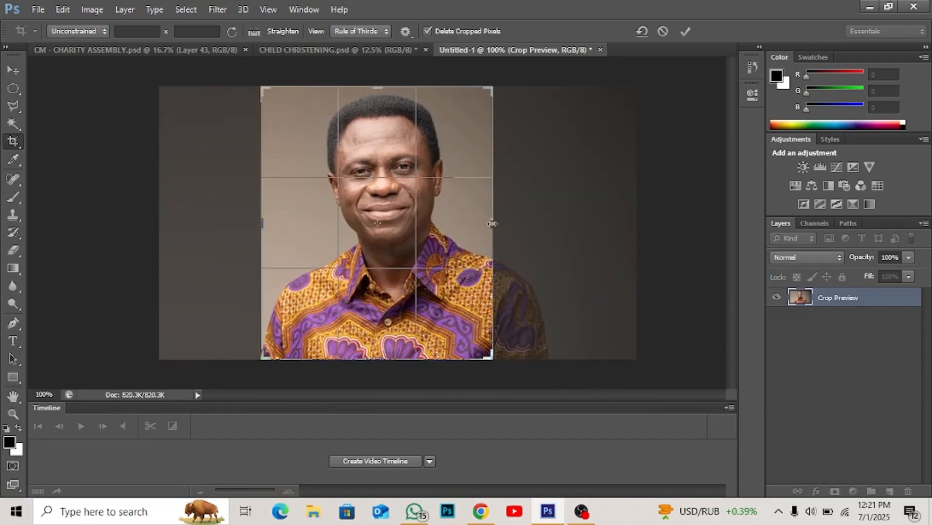
left_click_drag(491, 221, 518, 219)
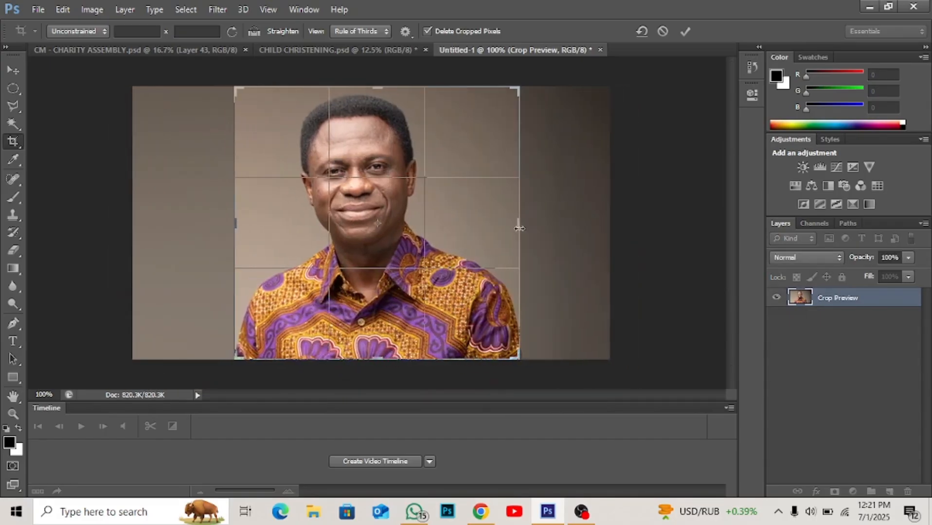
left_click_drag(227, 228, 220, 228)
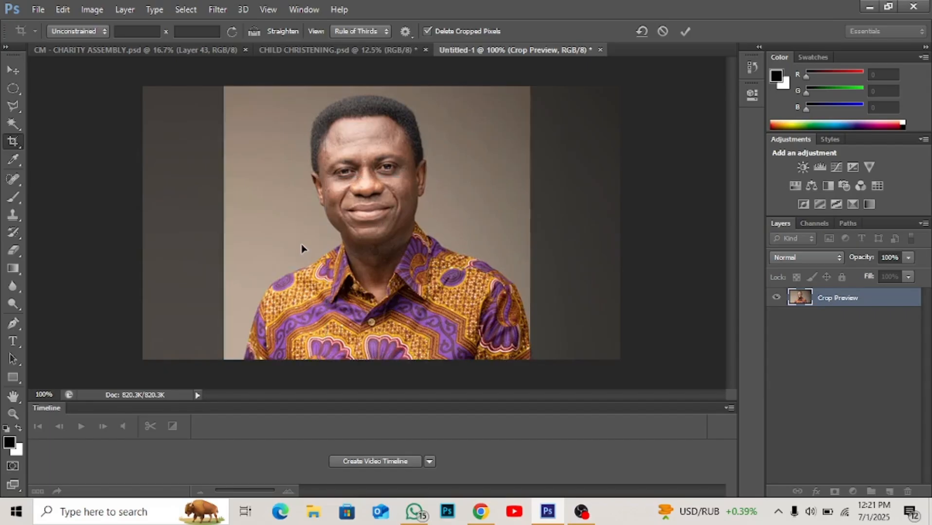
key("Return")
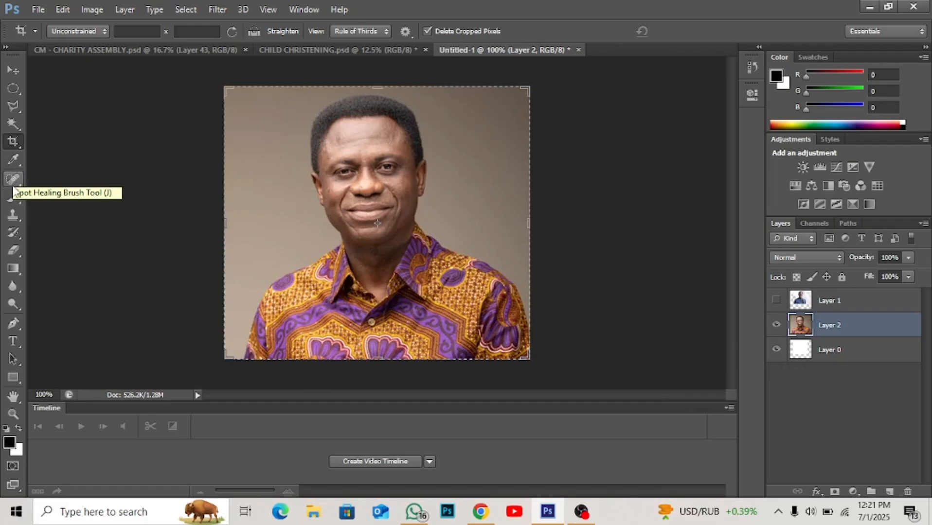
- Activate the Brush tool, try a black 13 px scribble on the backdrop beside the man's face, and undo it
left_click(15, 197)
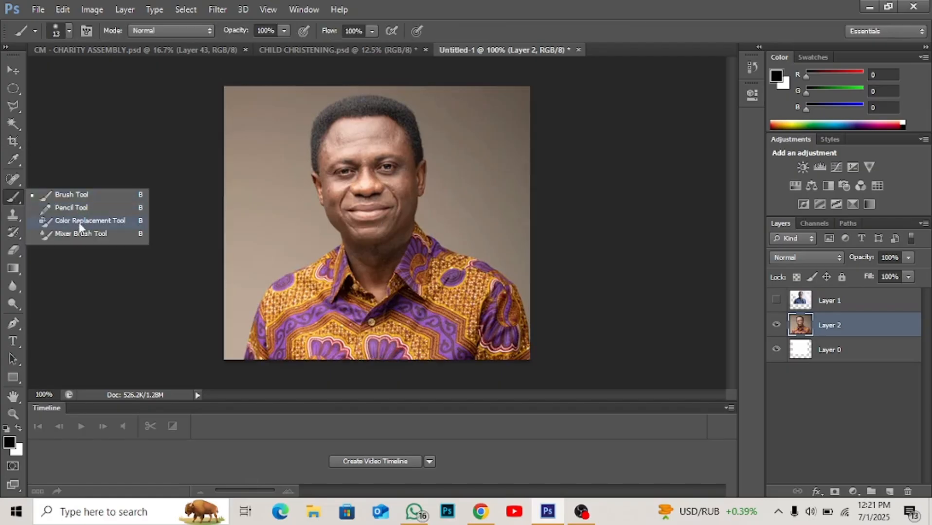
left_click(58, 195)
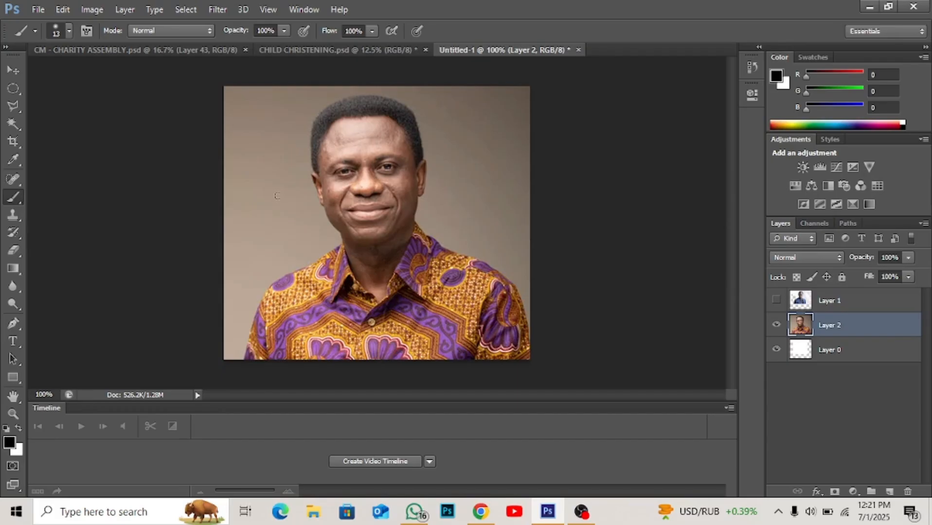
mouse_move(279, 195)
left_mouse_down()
mouse_move(272, 220)
mouse_move(255, 228)
mouse_move(273, 168)
mouse_move(251, 227)
mouse_move(251, 171)
mouse_move(246, 236)
mouse_move(256, 172)
mouse_move(247, 210)
mouse_move(256, 226)
mouse_move(258, 187)
mouse_move(250, 251)
mouse_move(276, 221)
mouse_move(266, 267)
mouse_move(271, 226)
mouse_move(254, 231)
mouse_move(248, 258)
mouse_move(250, 208)
mouse_move(230, 253)
mouse_move(253, 177)
mouse_move(245, 197)
left_mouse_up()
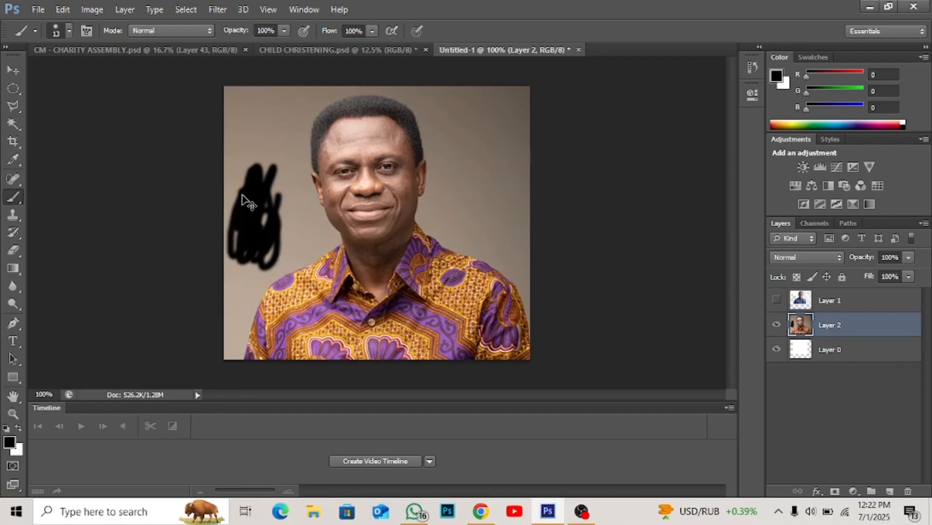
key("ctrl+z")
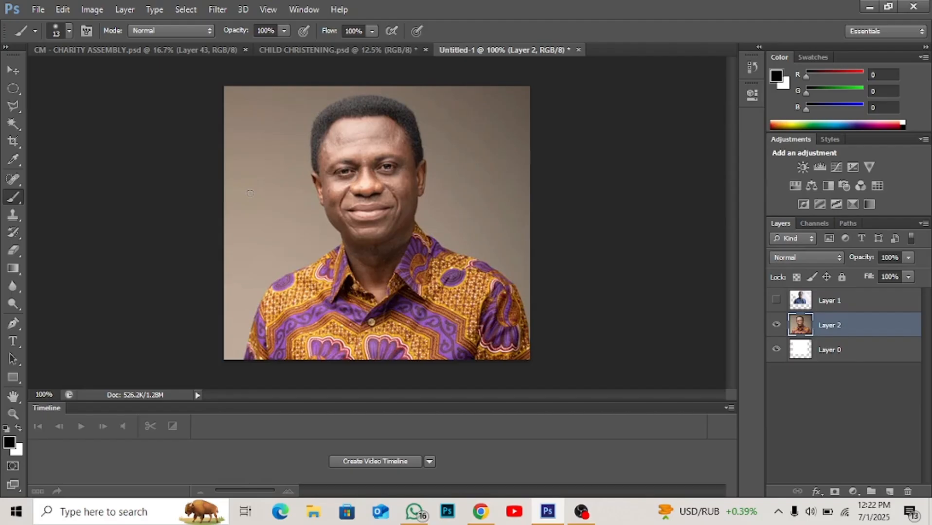
- Set the brush size to 116 px and paint soft black over the backdrop along the portrait's upper and side edges
right_click(253, 195)
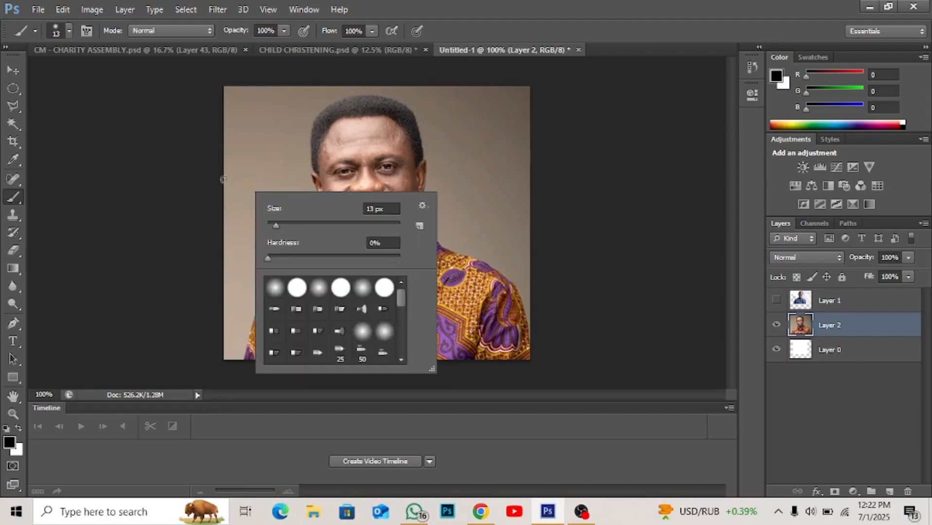
right_click(249, 155)
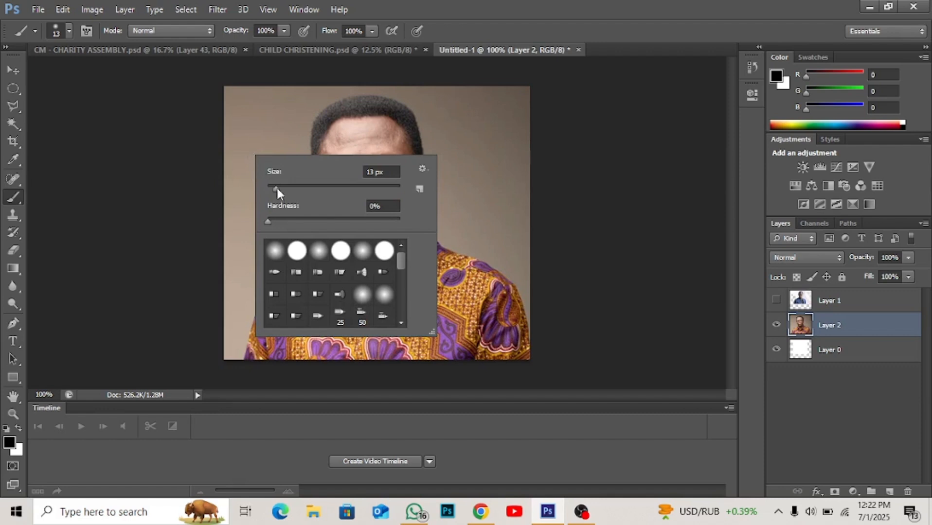
left_click_drag(278, 191, 338, 190)
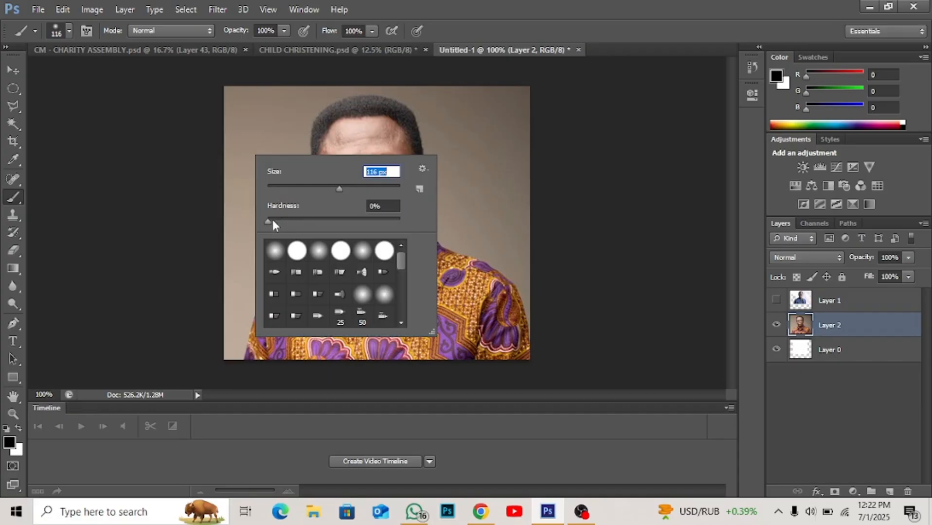
key("Tab")
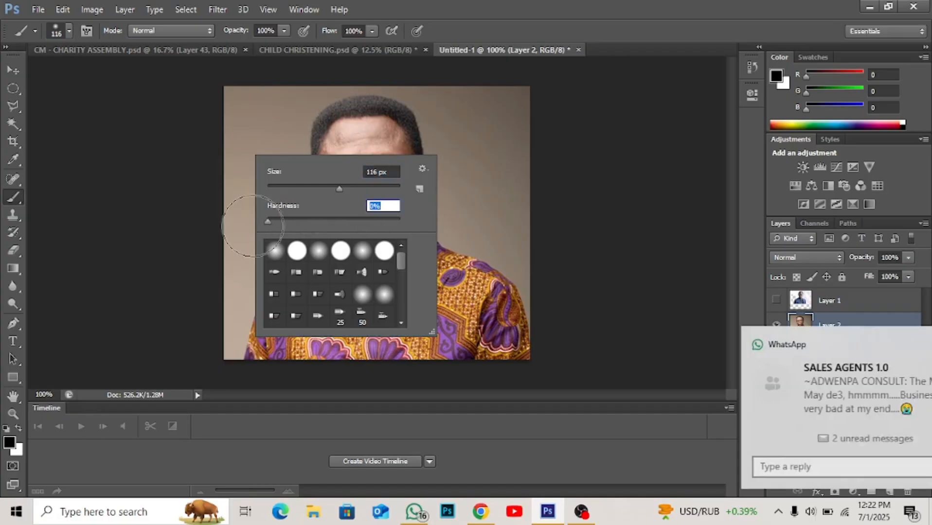
left_click(247, 112)
left_click(246, 174)
mouse_move(244, 156)
left_mouse_down()
mouse_move(213, 279)
mouse_move(235, 152)
mouse_move(276, 96)
mouse_move(263, 99)
mouse_move(179, 183)
mouse_move(272, 99)
mouse_move(336, 73)
mouse_move(409, 65)
mouse_move(510, 76)
mouse_move(556, 119)
mouse_move(569, 154)
mouse_move(512, 71)
mouse_move(506, 96)
mouse_move(557, 216)
mouse_move(511, 91)
mouse_move(465, 73)
mouse_move(524, 149)
mouse_move(551, 248)
mouse_move(550, 299)
left_mouse_up()
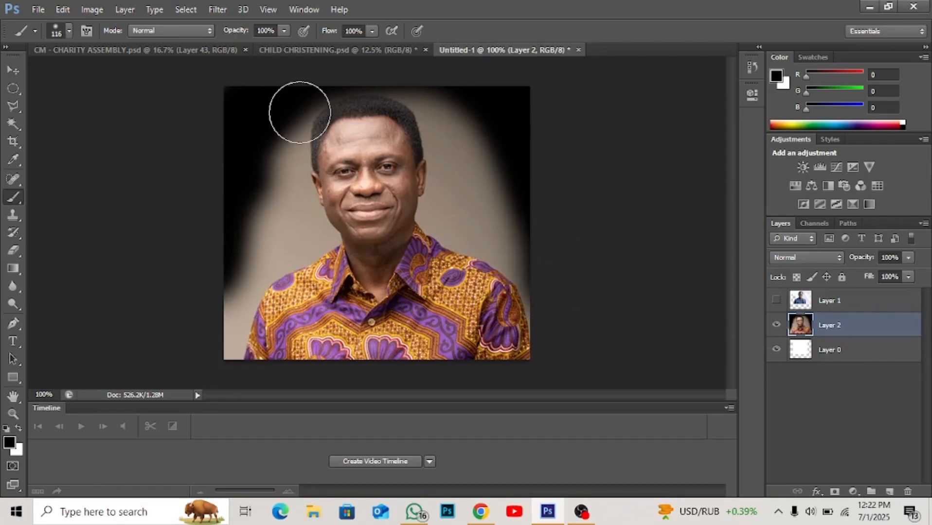
- Set the brush opacity to 30% and paint black around the portrait's edges and lower shirt to build a vignette
left_click(264, 31)
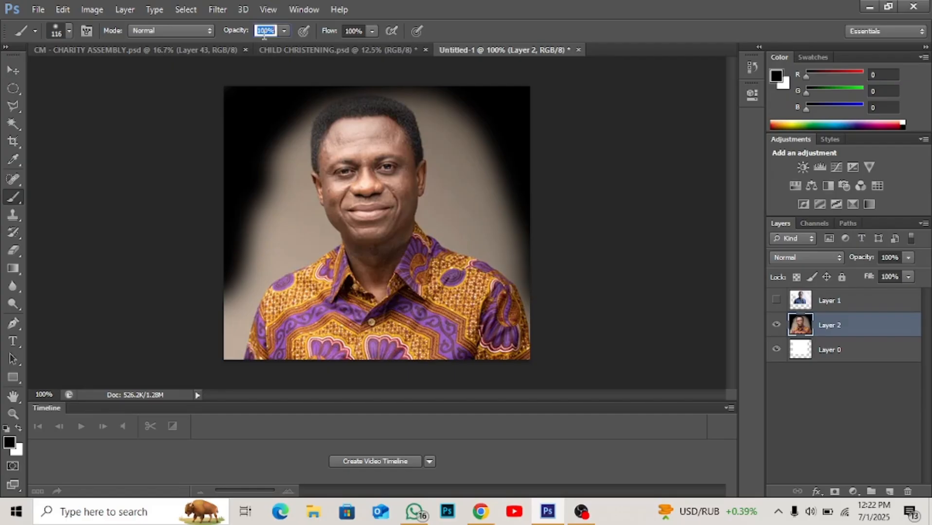
type("30")
mouse_move(273, 160)
left_mouse_down()
mouse_move(250, 260)
mouse_move(269, 155)
mouse_move(239, 217)
mouse_move(218, 357)
mouse_move(233, 177)
left_mouse_up()
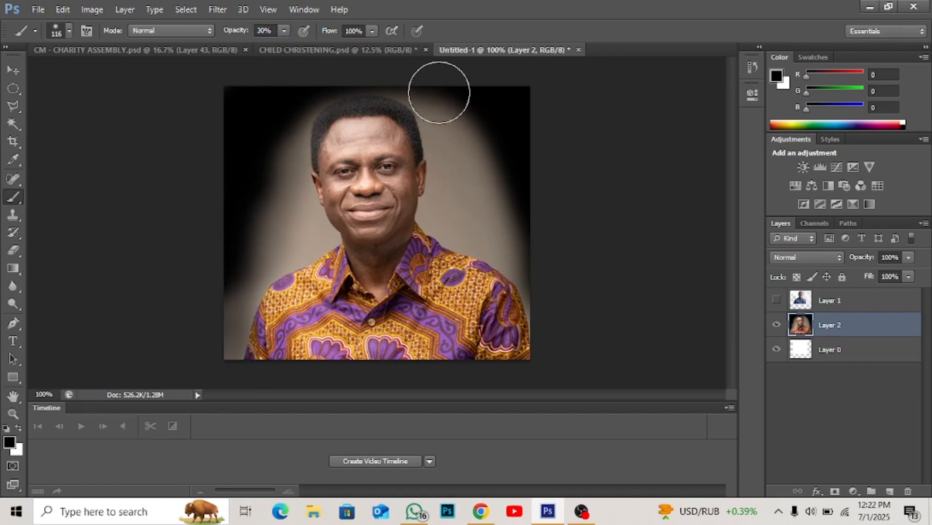
mouse_move(439, 92)
left_mouse_down()
mouse_move(291, 345)
mouse_move(299, 360)
mouse_move(256, 337)
mouse_move(200, 259)
mouse_move(225, 240)
mouse_move(224, 263)
mouse_move(231, 150)
mouse_move(244, 296)
mouse_move(226, 270)
mouse_move(238, 374)
mouse_move(207, 274)
mouse_move(253, 370)
mouse_move(234, 339)
mouse_move(215, 267)
mouse_move(273, 378)
left_mouse_up()
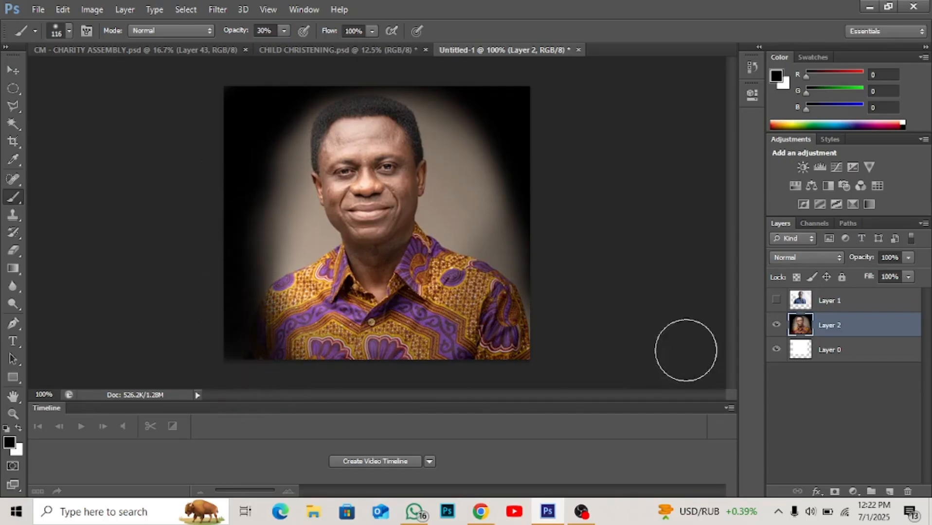
mouse_move(687, 352)
left_mouse_down()
mouse_move(489, 413)
mouse_move(493, 367)
mouse_move(436, 407)
mouse_move(453, 380)
mouse_move(518, 349)
mouse_move(481, 365)
mouse_move(500, 331)
mouse_move(386, 355)
mouse_move(336, 352)
mouse_move(330, 378)
mouse_move(338, 366)
mouse_move(294, 372)
mouse_move(258, 352)
mouse_move(366, 368)
mouse_move(303, 368)
mouse_move(283, 331)
mouse_move(340, 376)
mouse_move(259, 317)
mouse_move(363, 354)
mouse_move(473, 344)
mouse_move(560, 242)
mouse_move(532, 212)
mouse_move(507, 327)
mouse_move(531, 142)
mouse_move(534, 218)
mouse_move(514, 298)
mouse_move(541, 152)
mouse_move(522, 293)
mouse_move(538, 180)
mouse_move(466, 364)
mouse_move(494, 326)
mouse_move(369, 374)
mouse_move(415, 340)
mouse_move(428, 347)
mouse_move(347, 346)
mouse_move(290, 362)
mouse_move(330, 376)
mouse_move(317, 380)
mouse_move(267, 333)
mouse_move(322, 349)
mouse_move(264, 336)
mouse_move(289, 347)
mouse_move(264, 306)
left_mouse_up()
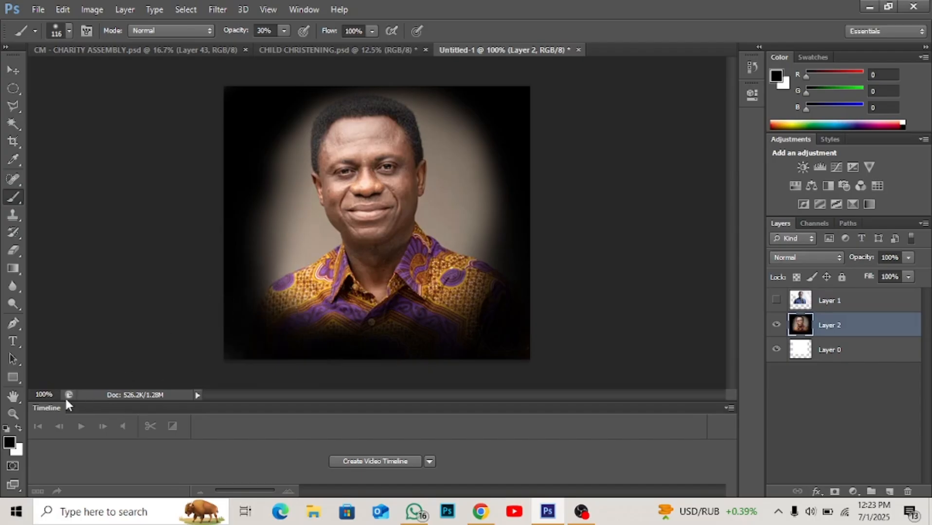
- Set the foreground colour to red c01414 and brush it over the backdrop around the man and the lower shirt
left_click(13, 444)
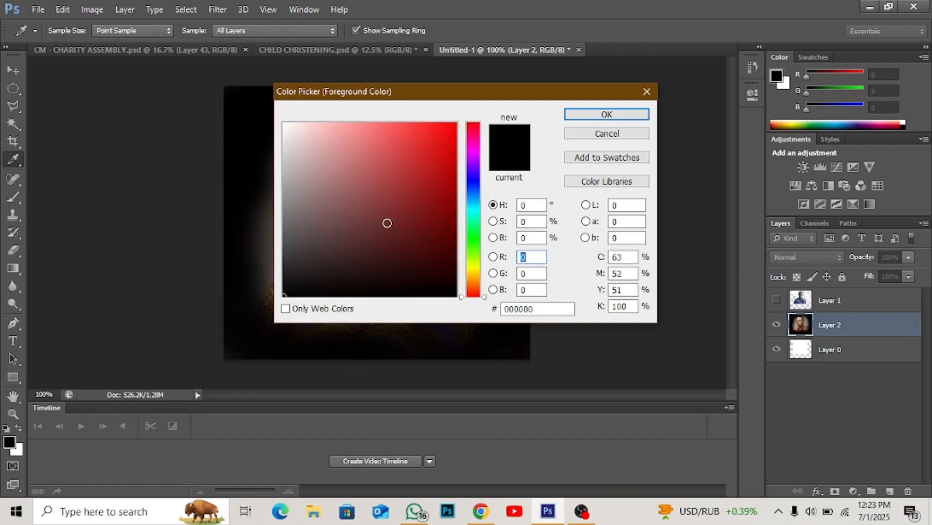
left_click(439, 166)
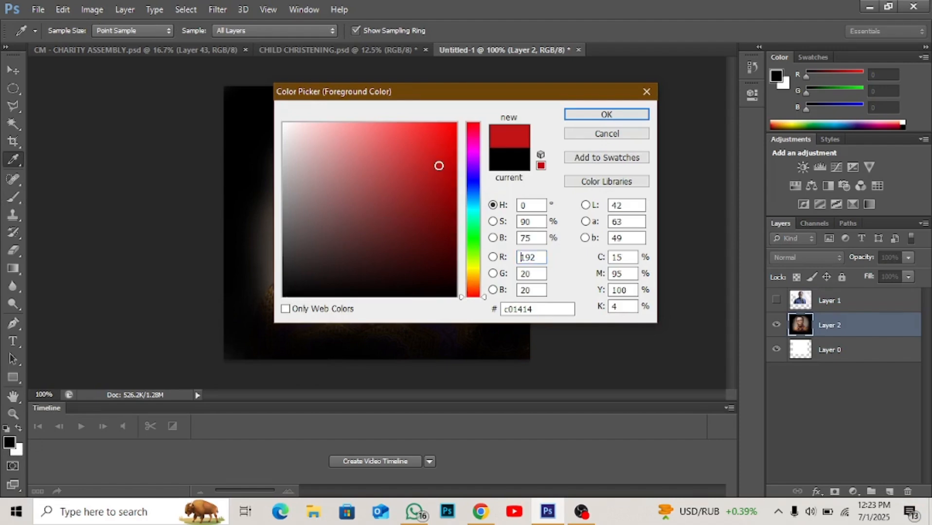
left_click(591, 117)
key("b")
mouse_move(520, 160)
left_mouse_down()
mouse_move(466, 216)
mouse_move(470, 199)
mouse_move(470, 219)
mouse_move(461, 153)
mouse_move(495, 227)
mouse_move(471, 153)
mouse_move(440, 111)
mouse_move(503, 205)
mouse_move(483, 308)
mouse_move(420, 345)
mouse_move(353, 328)
mouse_move(278, 273)
mouse_move(276, 183)
mouse_move(294, 117)
mouse_move(356, 77)
mouse_move(418, 84)
mouse_move(491, 165)
left_mouse_up()
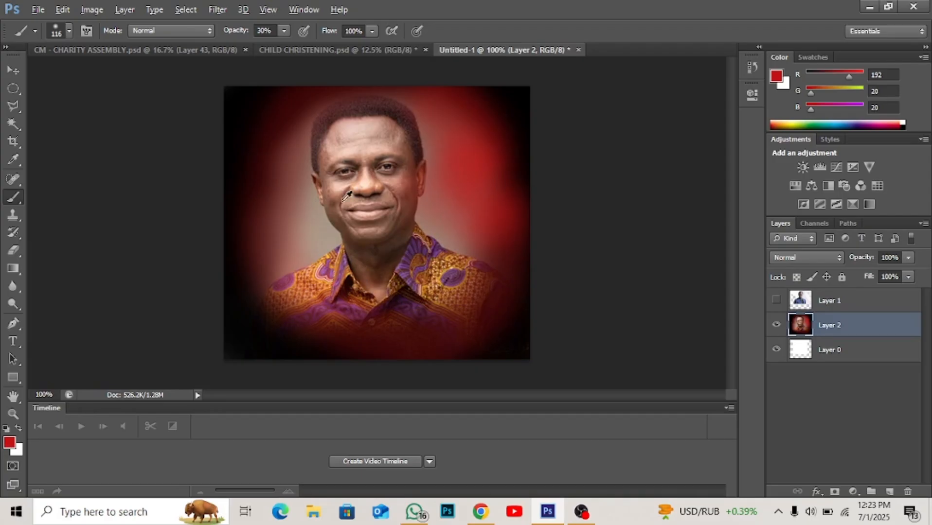
- Sample colours from the shirt and backdrop, ending with the collar's dark purple, and brush that purple around the man
left_click(406, 263, "alt")
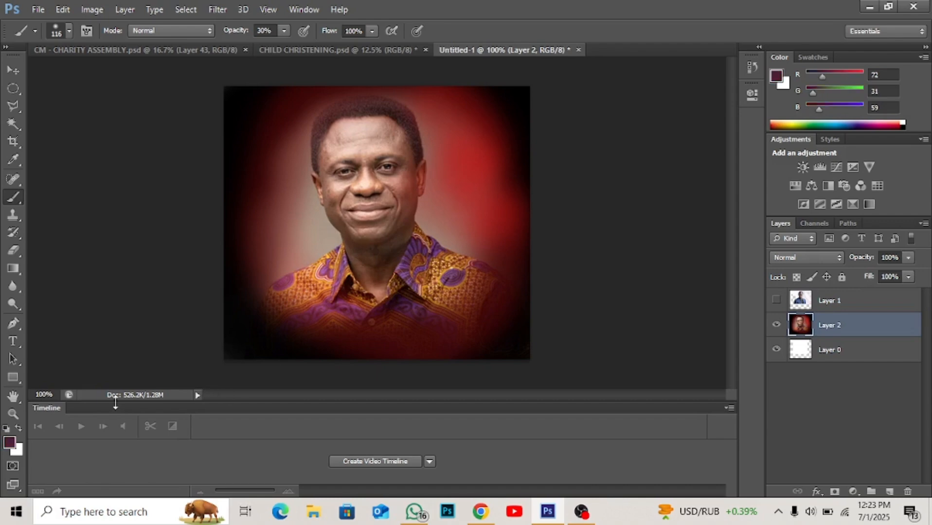
left_click(271, 244, "alt")
left_click(443, 213, "alt")
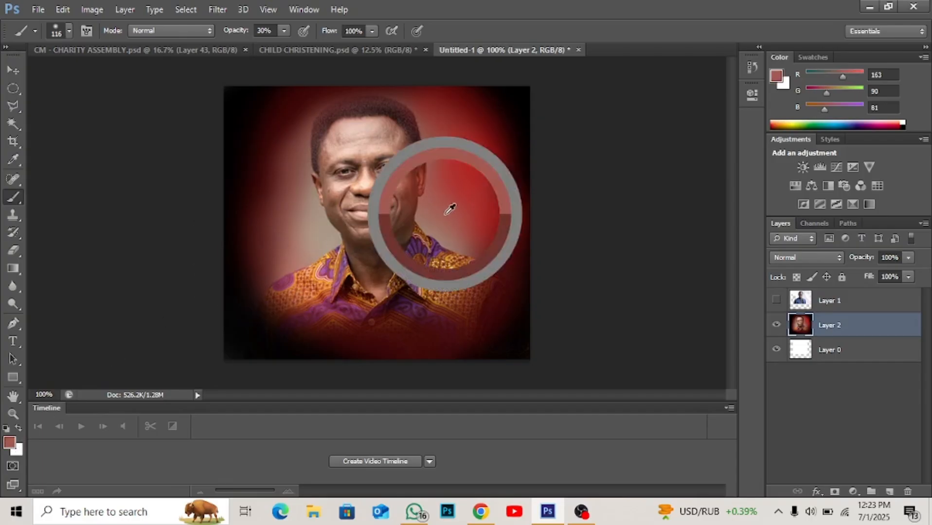
left_click(492, 167, "alt")
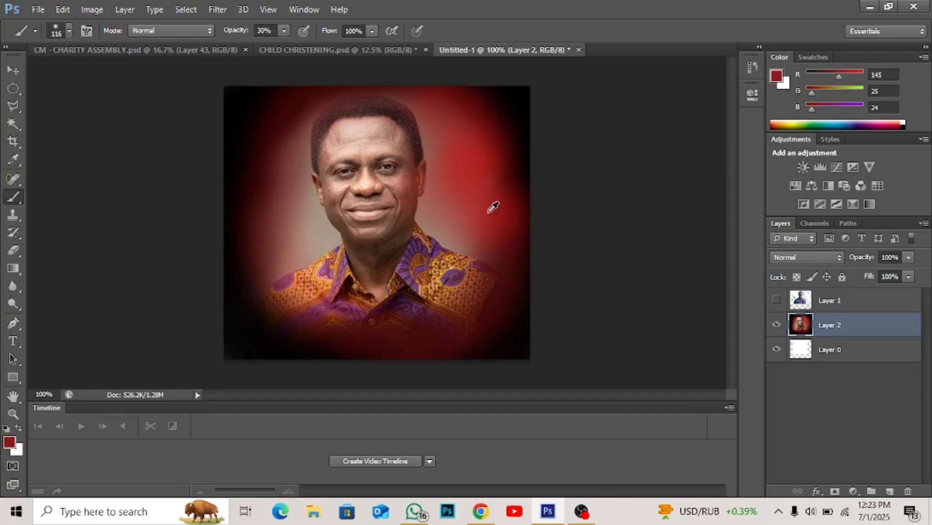
left_click(476, 286, "alt")
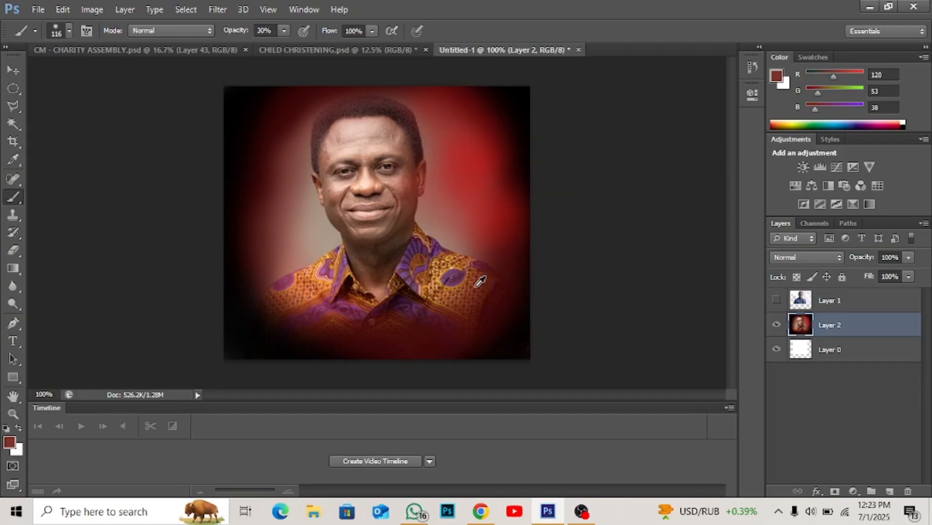
left_click(417, 243, "alt")
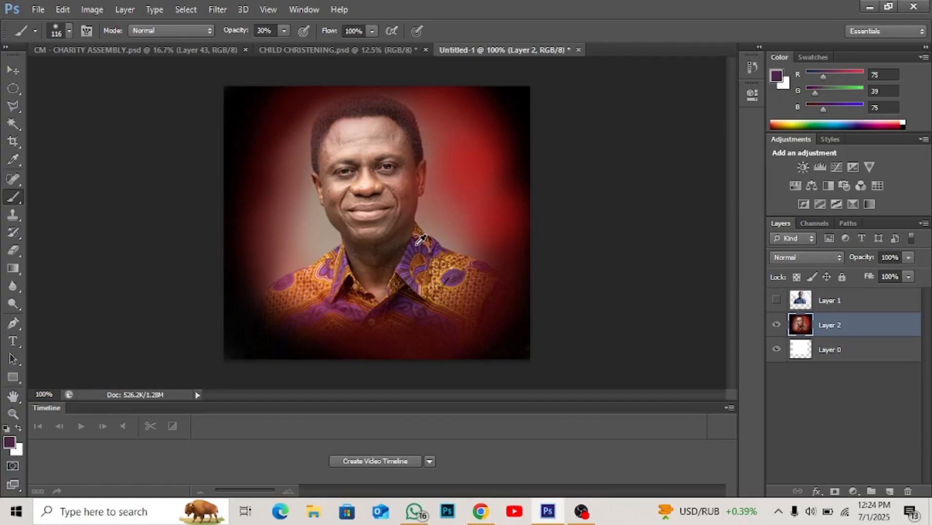
left_click(417, 244, "alt")
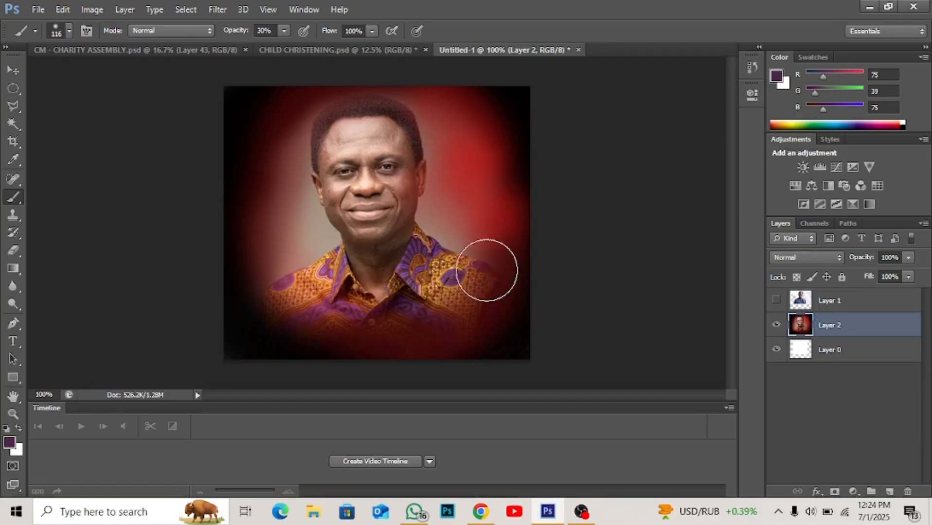
mouse_move(486, 271)
left_mouse_down()
mouse_move(494, 210)
mouse_move(472, 162)
mouse_move(429, 123)
mouse_move(349, 105)
mouse_move(455, 115)
mouse_move(510, 257)
mouse_move(478, 150)
mouse_move(489, 269)
mouse_move(463, 137)
mouse_move(489, 308)
mouse_move(396, 364)
mouse_move(446, 322)
mouse_move(352, 339)
mouse_move(293, 295)
mouse_move(246, 169)
mouse_move(316, 288)
mouse_move(327, 289)
mouse_move(274, 216)
mouse_move(387, 321)
mouse_move(469, 284)
mouse_move(472, 177)
mouse_move(416, 324)
mouse_move(271, 297)
mouse_move(304, 315)
mouse_move(250, 169)
mouse_move(261, 214)
mouse_move(252, 200)
mouse_move(235, 99)
mouse_move(267, 66)
mouse_move(226, 163)
mouse_move(255, 276)
mouse_move(314, 341)
mouse_move(220, 326)
left_mouse_up()
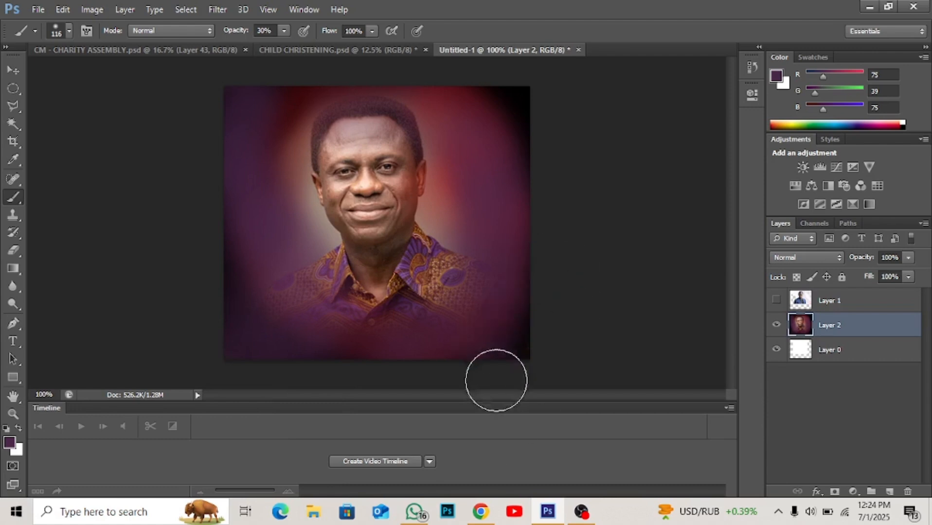
left_click_drag(529, 280, 558, 167)
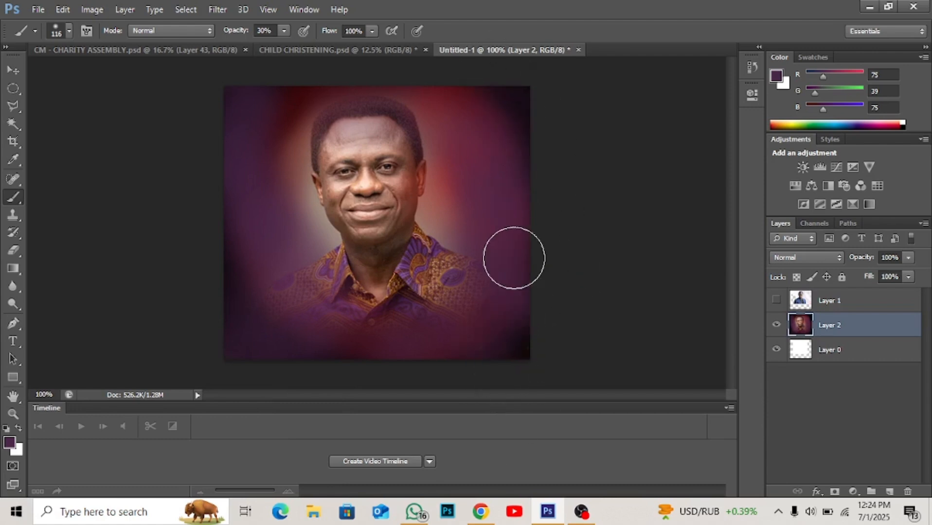
- Step back through the most recent purple brush strokes on Layer 2
key("ctrl+alt+z")
key("ctrl+alt+z")
key("ctrl+alt+z")
key("ctrl+alt+z")
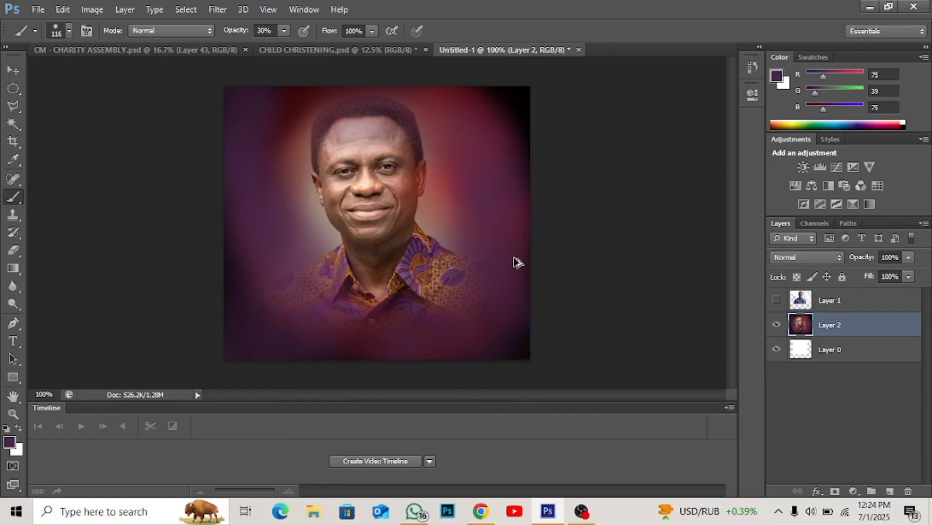
key("ctrl+alt+z")
key("ctrl+alt+z")
key("ctrl+alt+z")
key("ctrl+alt+z")
key("ctrl+alt+z")
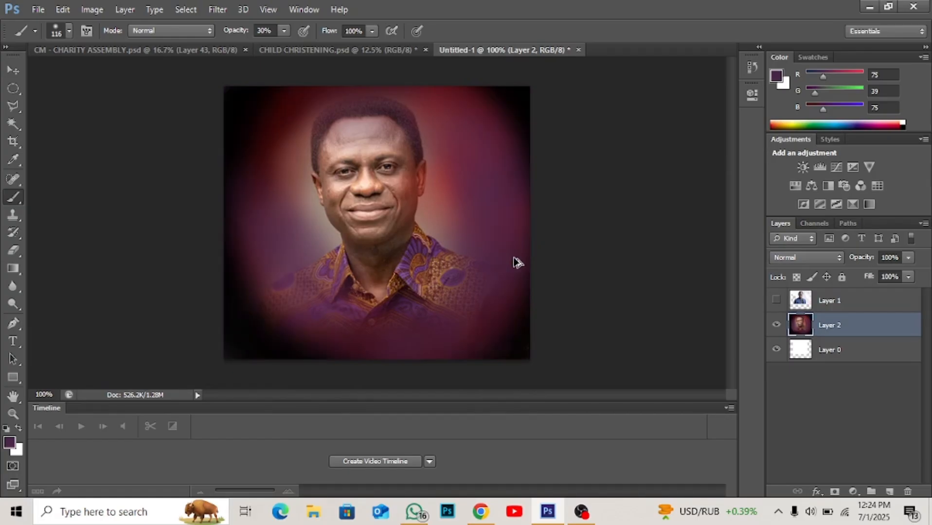
key("ctrl+alt+z")
key("ctrl+alt+z")
key("ctrl+alt+z")
key("ctrl+alt+z")
key("ctrl+alt+z")
key("ctrl+alt+z")
key("ctrl+alt+z")
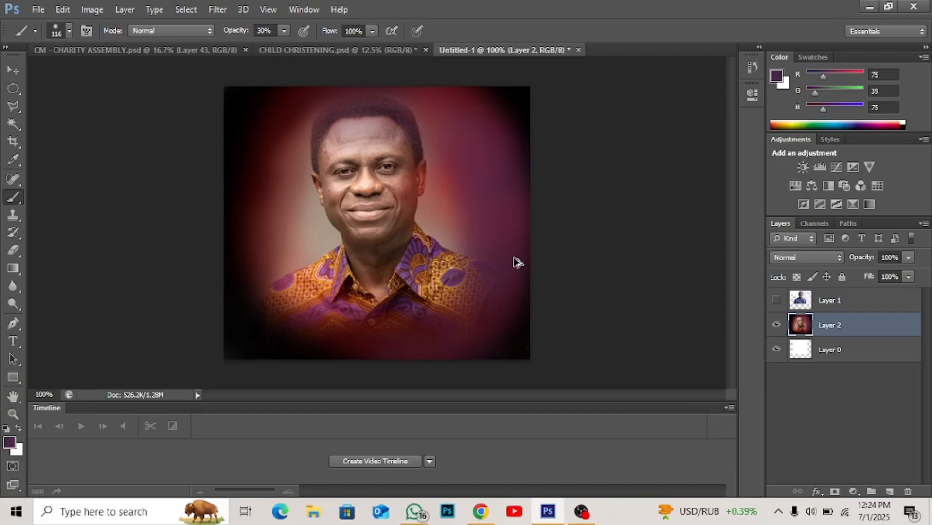
- Activate the Clone Stamp tool and set its brush size to 106 px
left_click(13, 217)
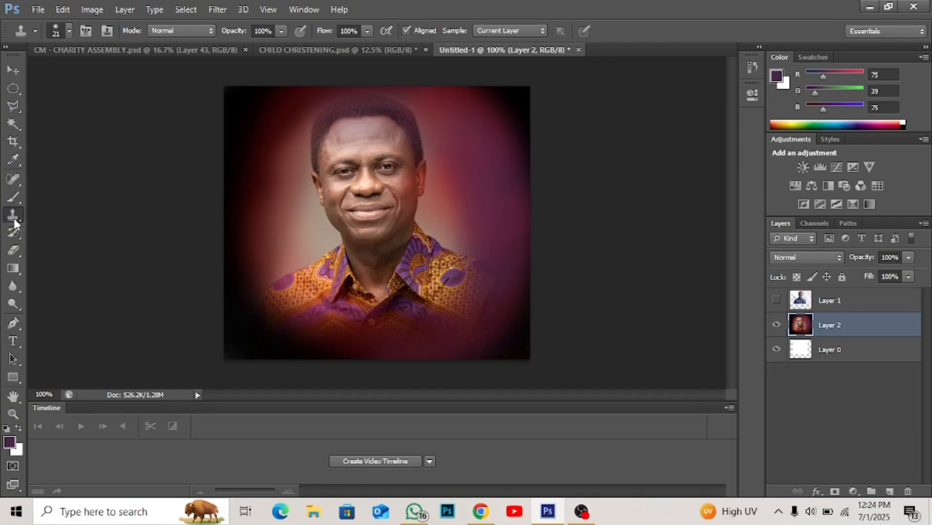
right_click(318, 290)
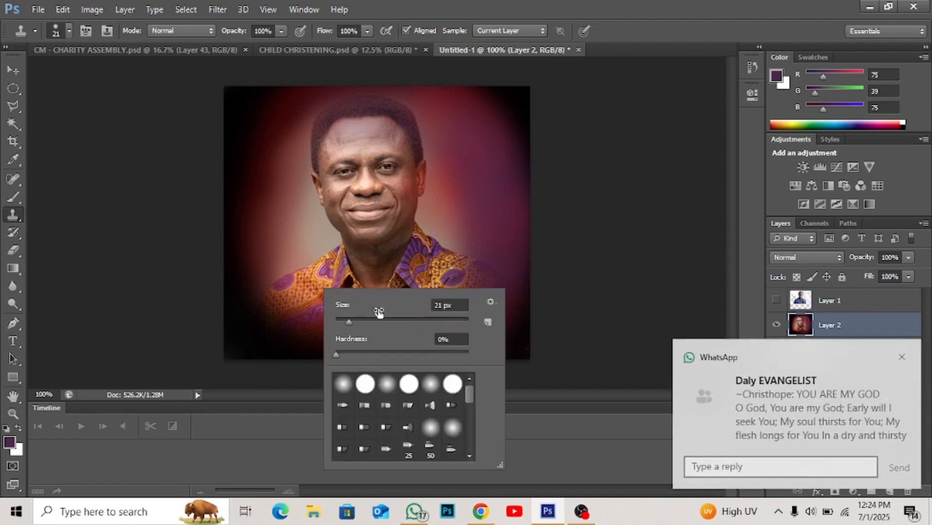
left_click(403, 321)
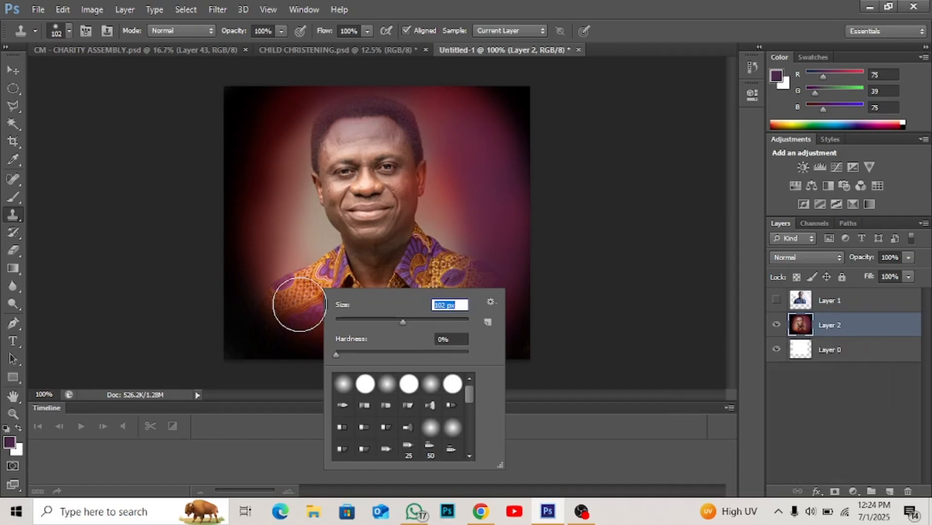
key("alt")
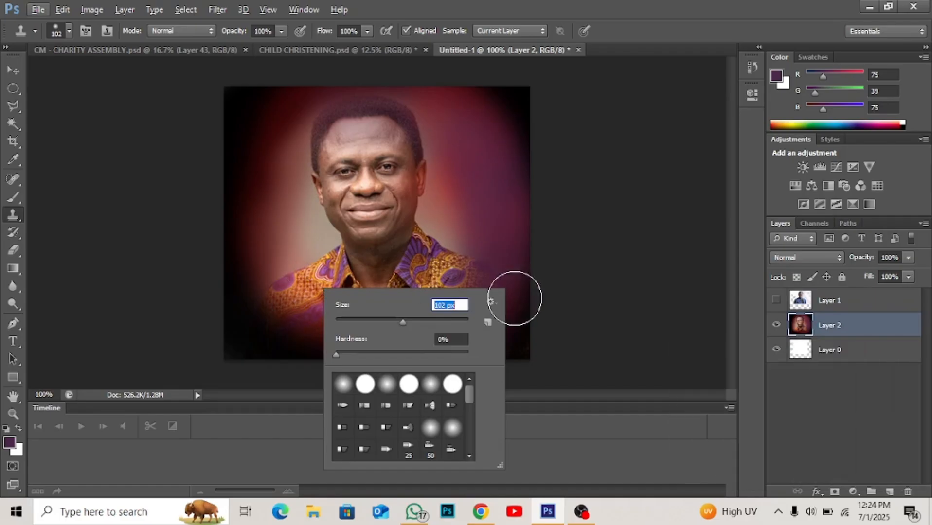
key("Up")
key("Up")
key("Up")
key("Up")
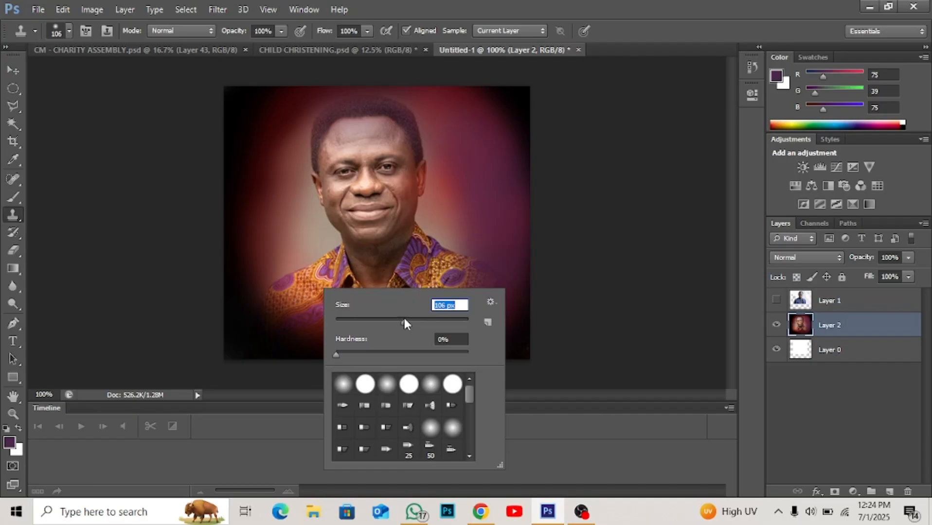
- Sample the patterned shirt at the image's left shoulder with the Clone Stamp and stamp it into the picture's upper-left corner
left_click(490, 302)
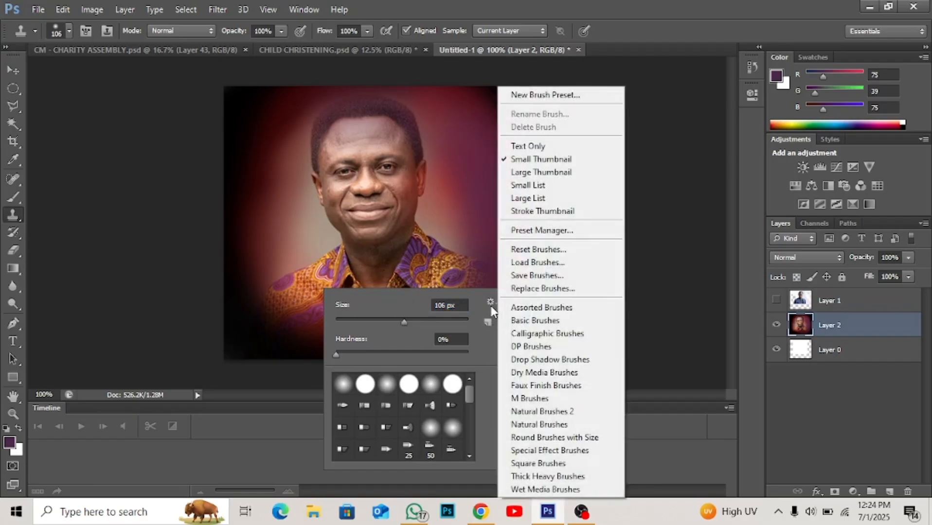
left_click(491, 302)
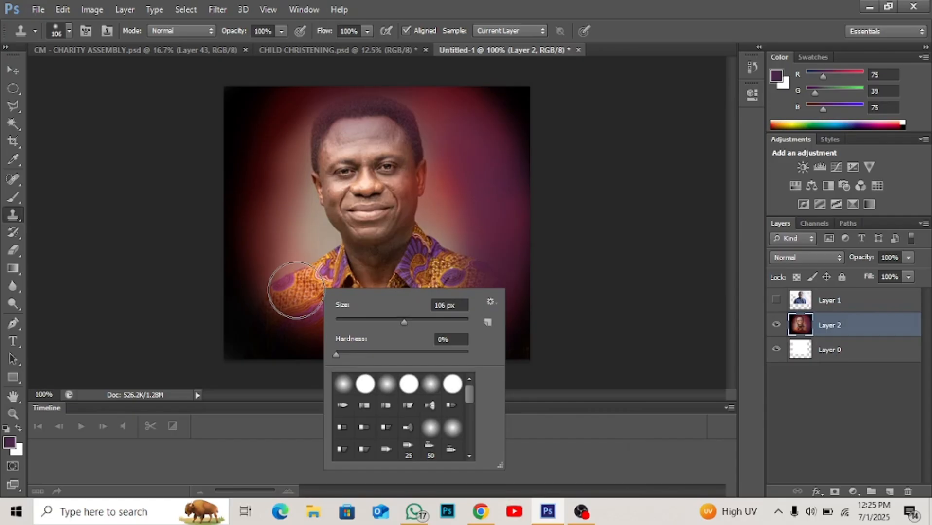
left_click_drag(296, 291, 295, 297)
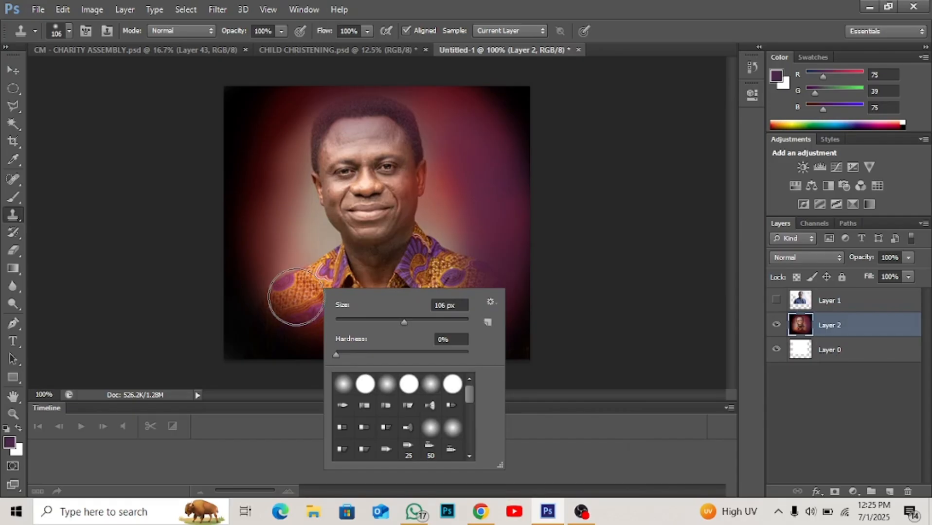
left_click(296, 297)
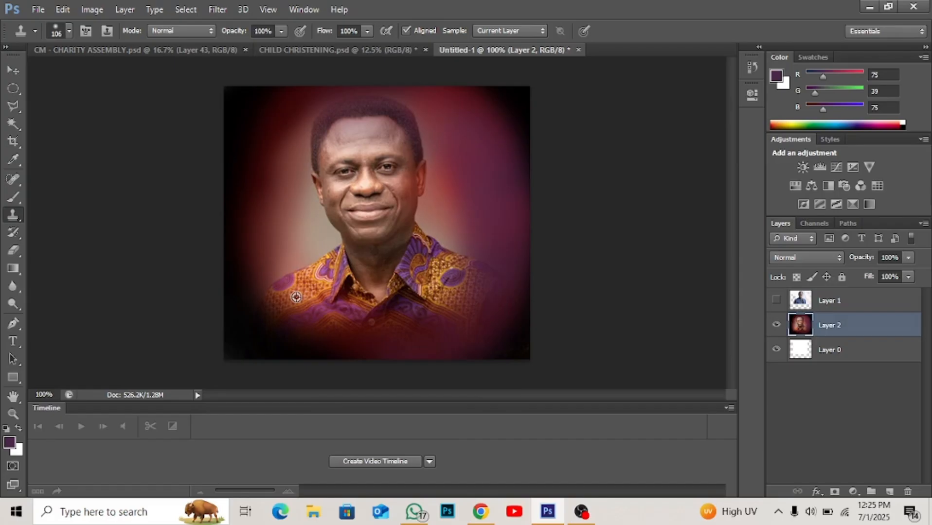
left_click(295, 297)
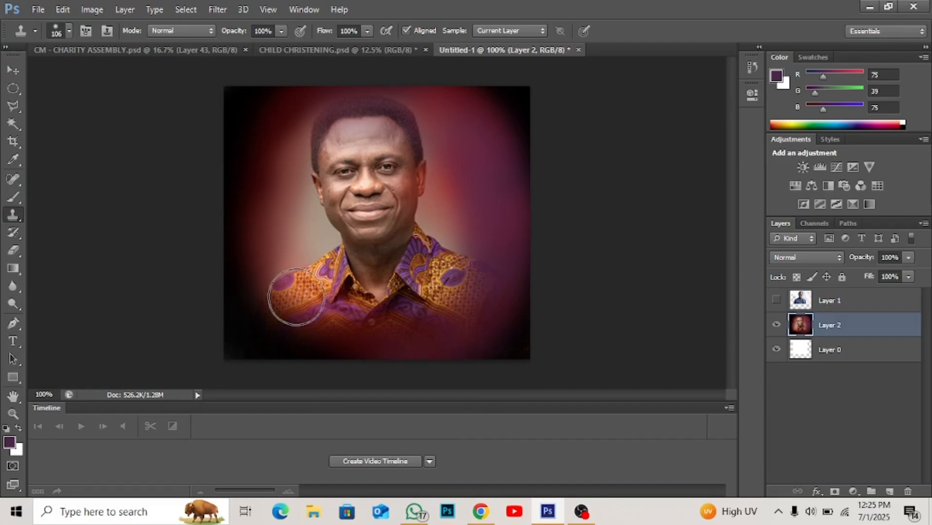
left_click(296, 297, "alt")
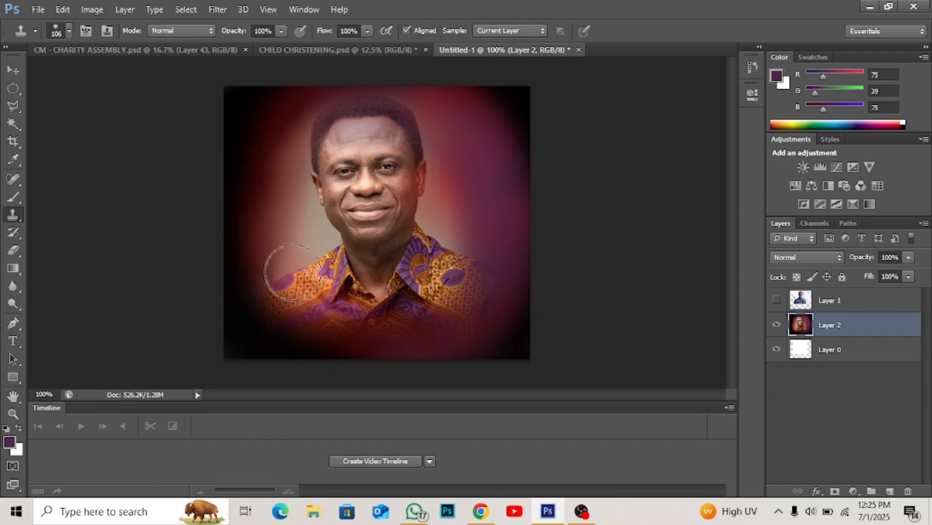
left_click(246, 106)
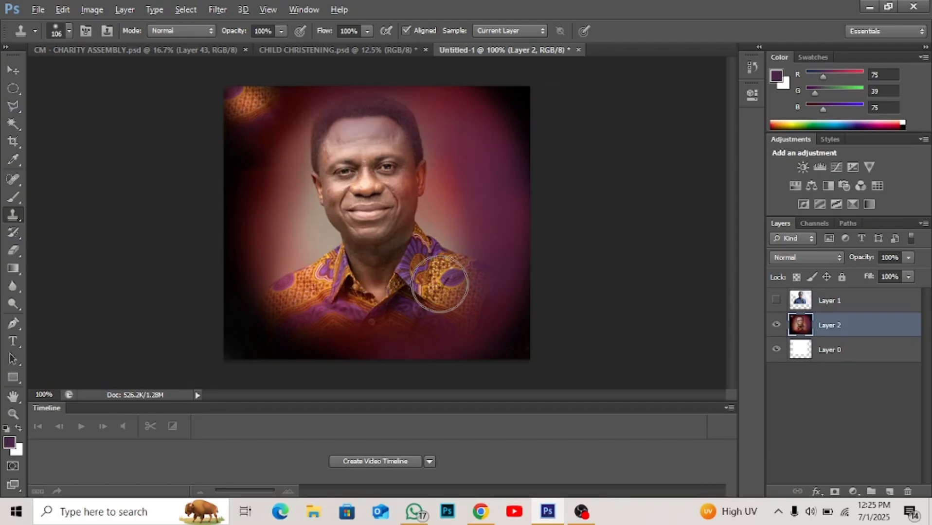
- Clone the patterned shirt from the image's right shoulder into the picture's upper-right corner
left_click_drag(502, 108, 519, 104)
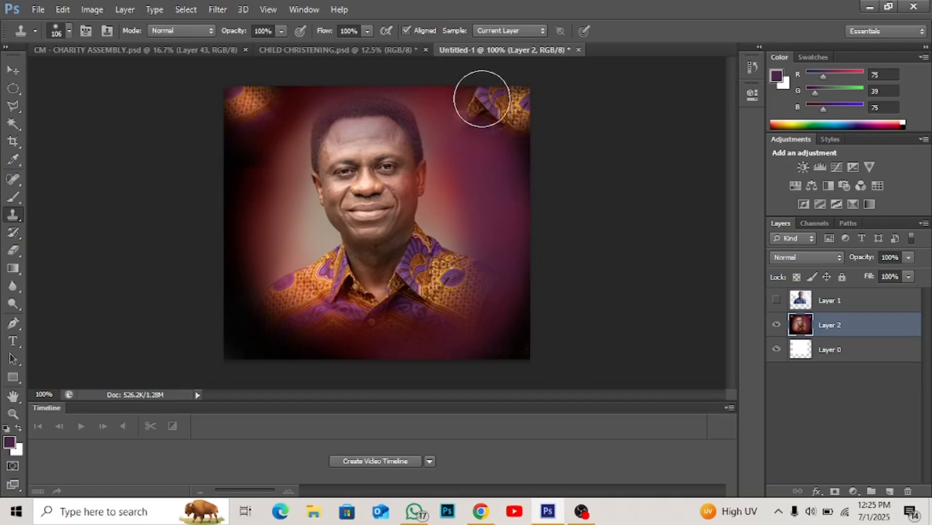
left_click(524, 219, "alt")
left_click(512, 147)
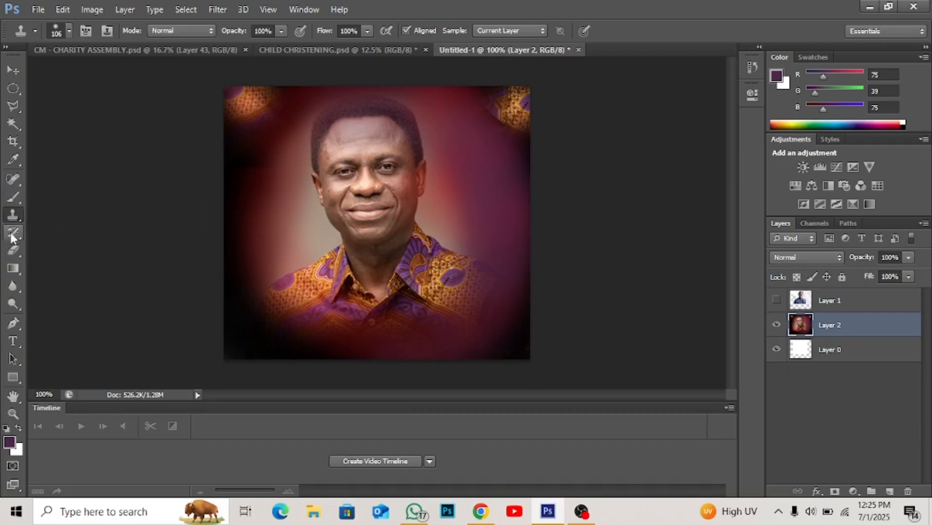
- Activate the Eraser tool and set its brush to 149 px with 0% hardness
left_click(12, 255)
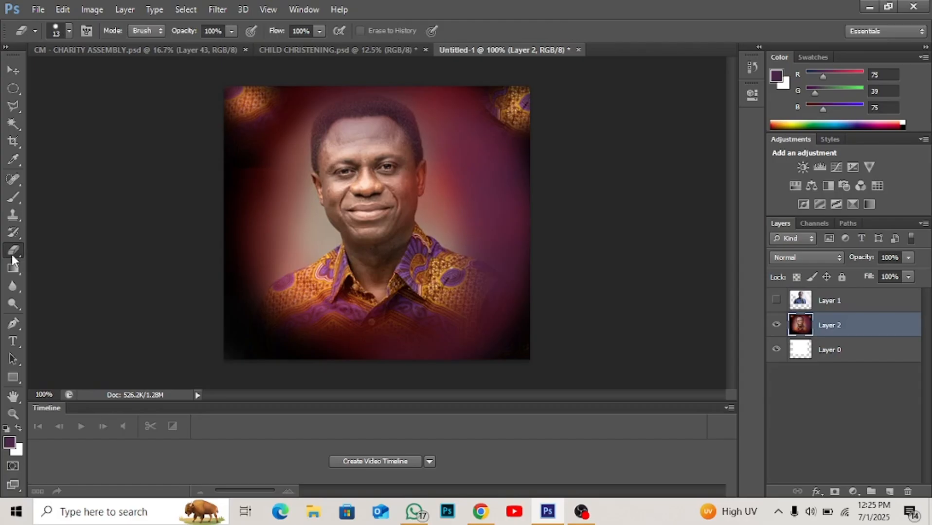
right_click(11, 254)
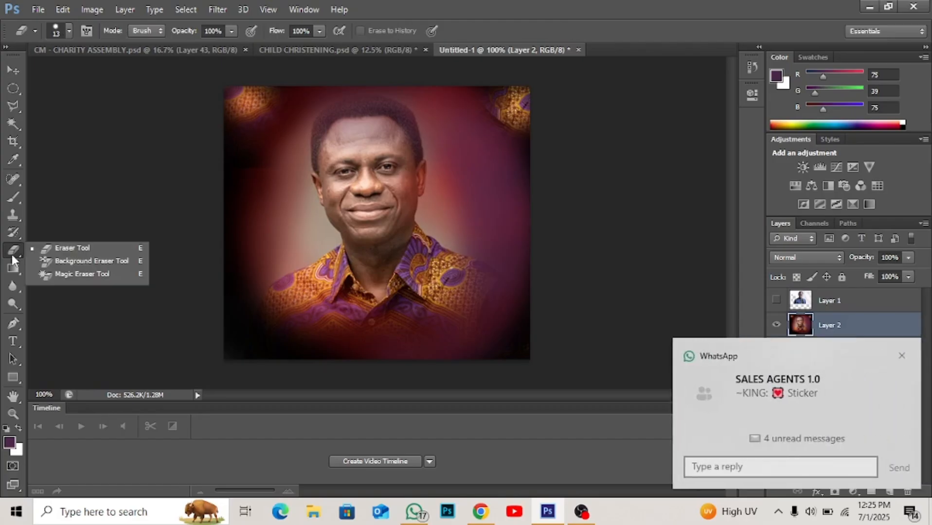
left_click(53, 251)
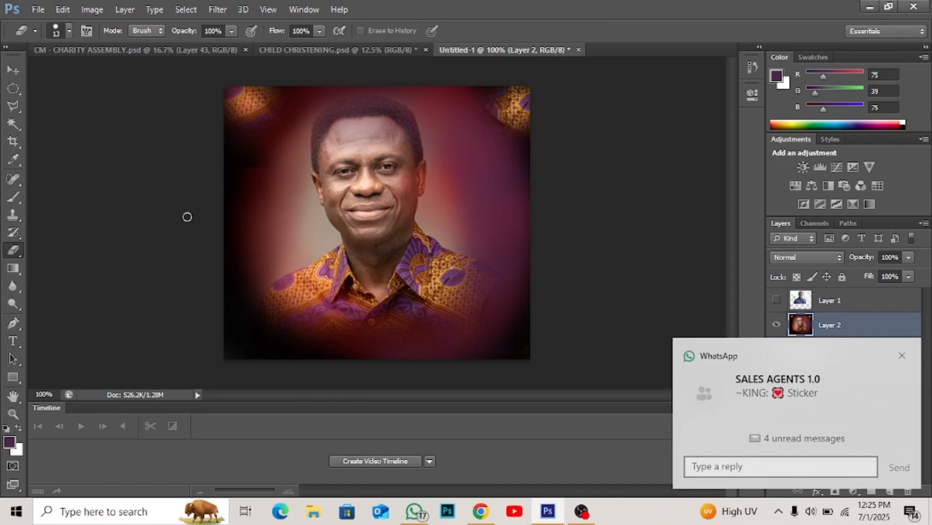
right_click(254, 208)
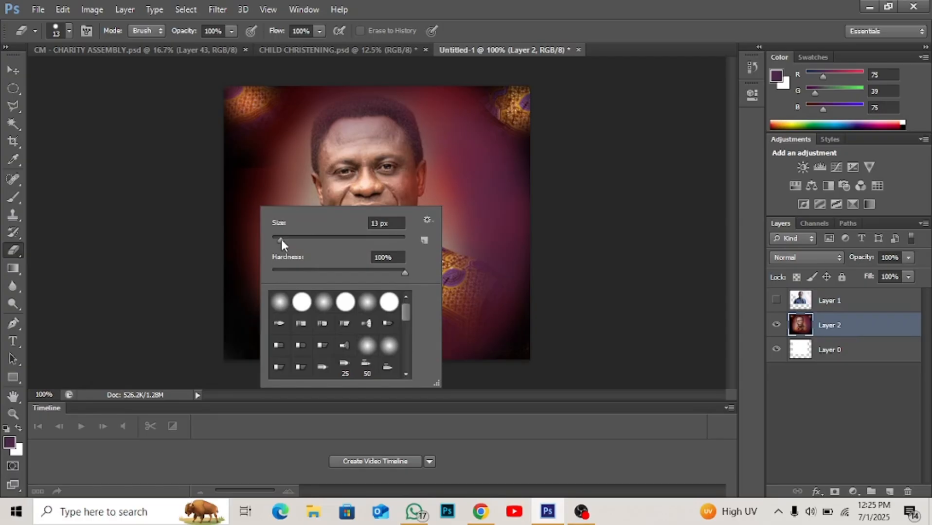
left_click_drag(281, 240, 354, 240)
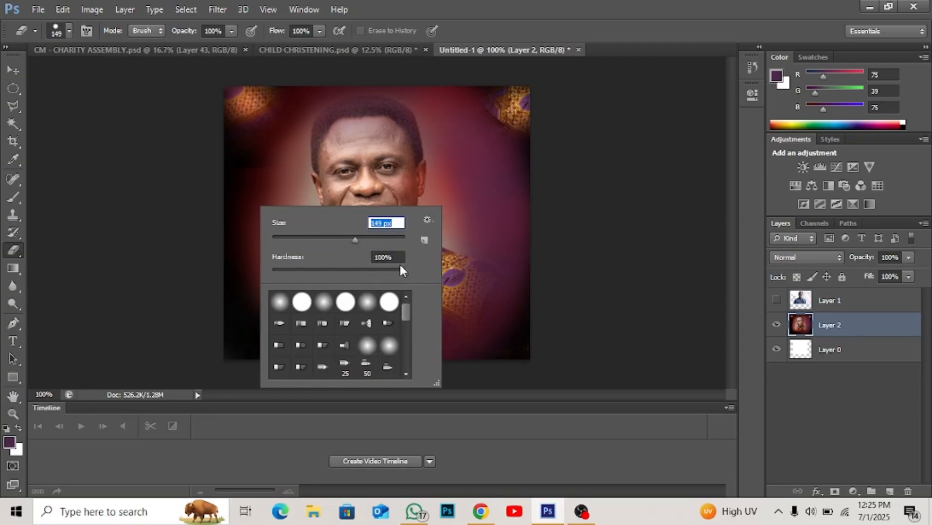
left_click_drag(403, 269, 264, 272)
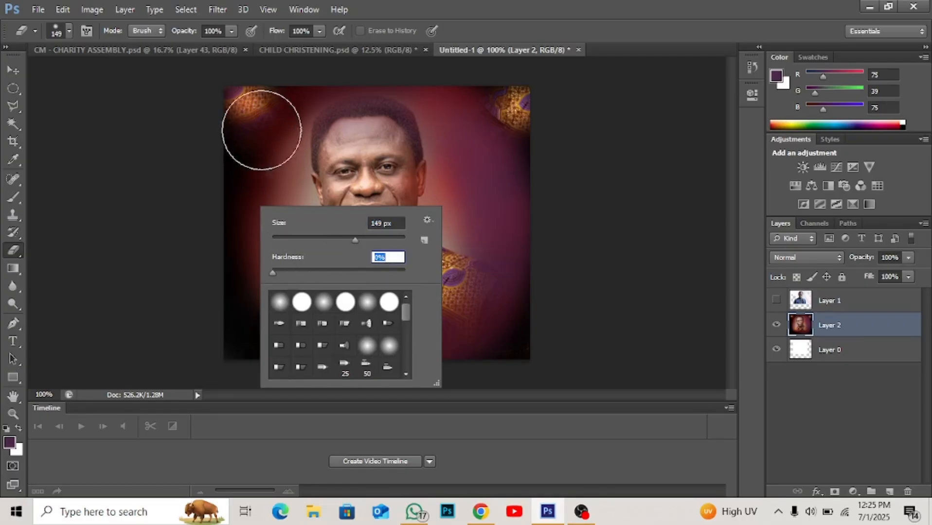
- Erase the backdrop around the man on Layer 2, and step back through the erasures and the upper-right cloned patch
mouse_move(249, 104)
left_mouse_down()
mouse_move(248, 187)
mouse_move(229, 242)
mouse_move(230, 303)
mouse_move(242, 335)
mouse_move(312, 388)
mouse_move(369, 375)
mouse_move(418, 383)
mouse_move(481, 375)
mouse_move(534, 293)
mouse_move(568, 177)
mouse_move(535, 112)
mouse_move(509, 95)
mouse_move(550, 126)
mouse_move(566, 154)
mouse_move(552, 158)
mouse_move(524, 134)
mouse_move(500, 214)
mouse_move(441, 281)
mouse_move(384, 314)
mouse_move(495, 266)
mouse_move(511, 293)
mouse_move(423, 319)
mouse_move(318, 322)
mouse_move(256, 302)
mouse_move(264, 308)
mouse_move(248, 239)
mouse_move(265, 287)
mouse_move(234, 221)
mouse_move(217, 128)
mouse_move(241, 259)
mouse_move(288, 315)
mouse_move(343, 332)
left_mouse_up()
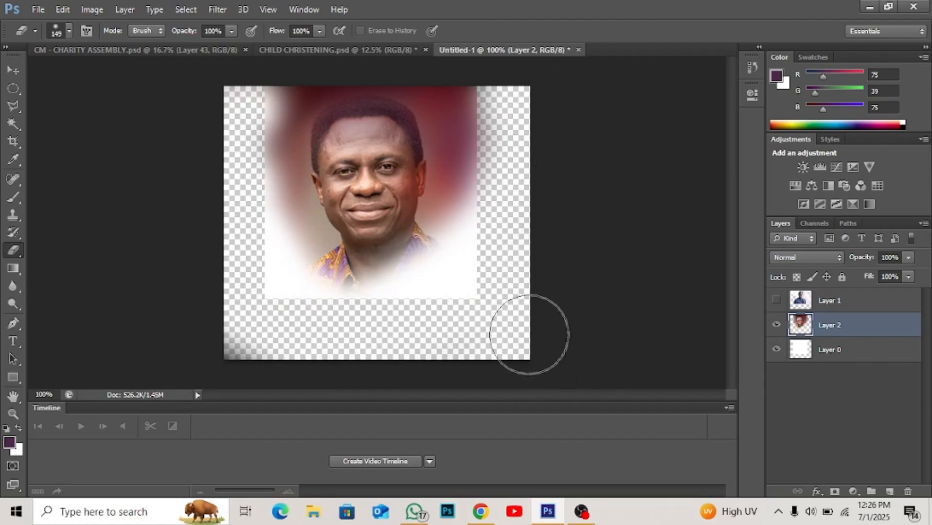
key("ctrl+alt+z")
key("ctrl+alt+z")
key("ctrl+alt+z")
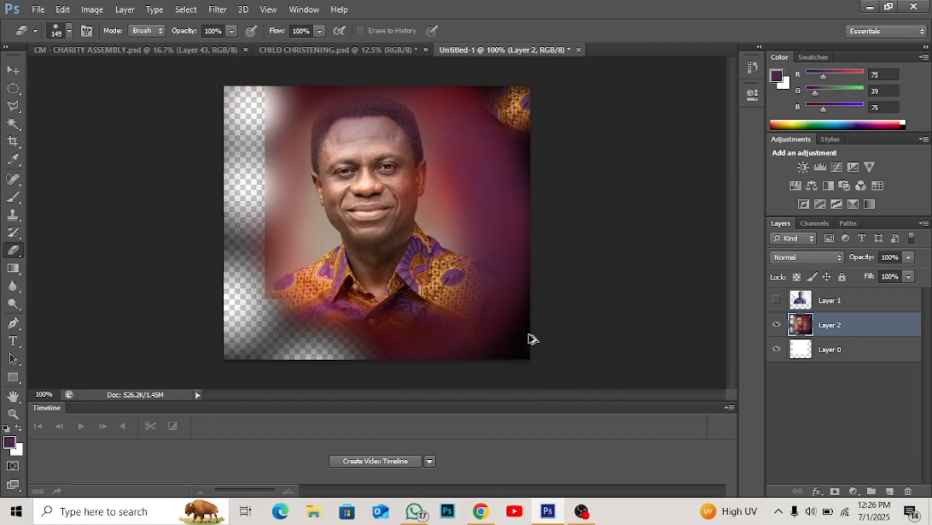
key("ctrl+alt+z")
key("ctrl+alt+z")
key("ctrl+alt+z")
key("ctrl+alt+z")
key("ctrl+alt+z")
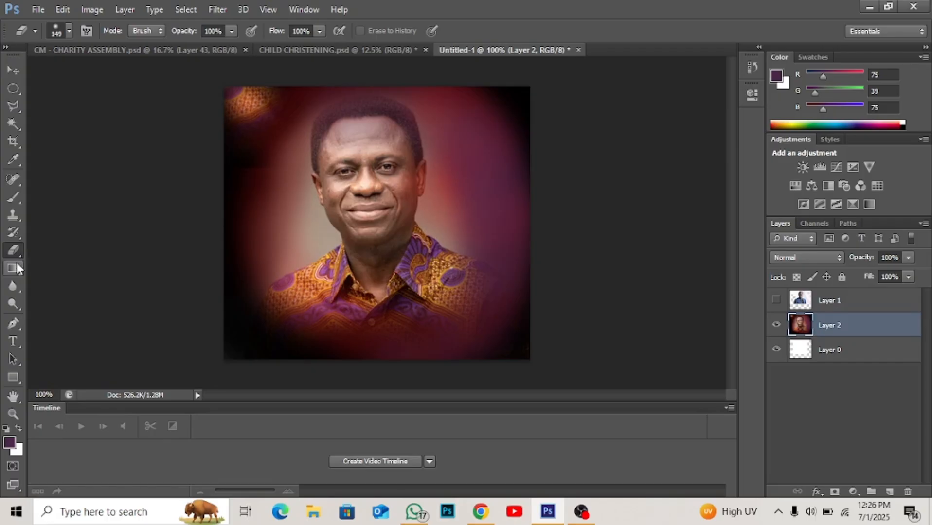
- Add a lowercase line of text with the title "apostle" and the man's full name over the lower shirt
left_click(14, 342)
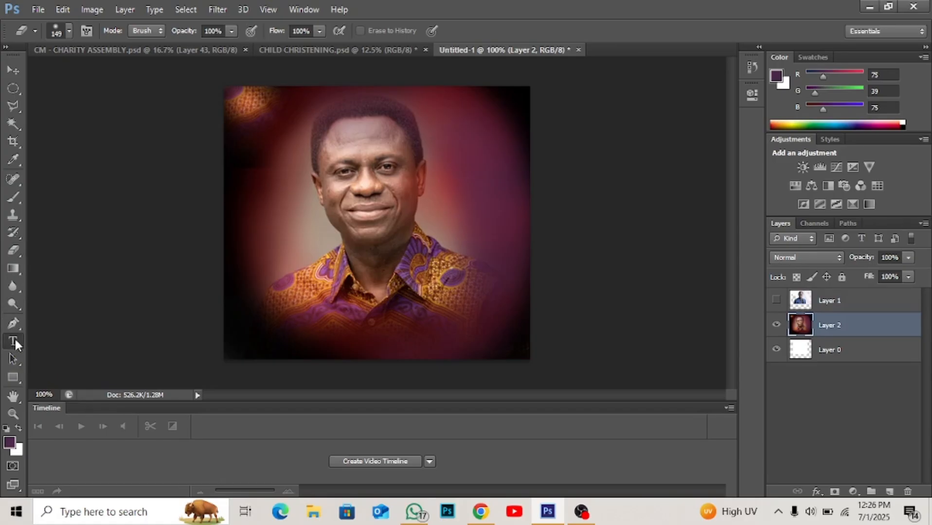
left_click(288, 315)
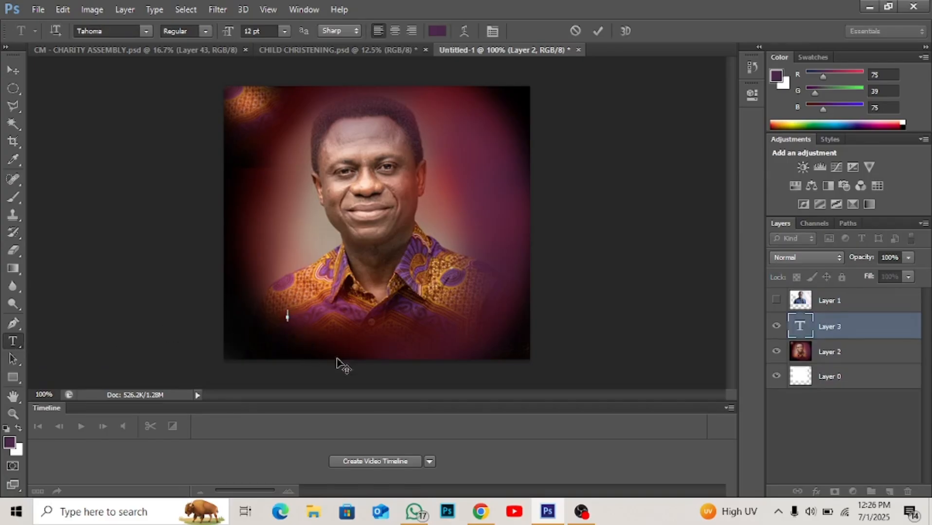
type("apostle eric nyamekye")
left_click(598, 31)
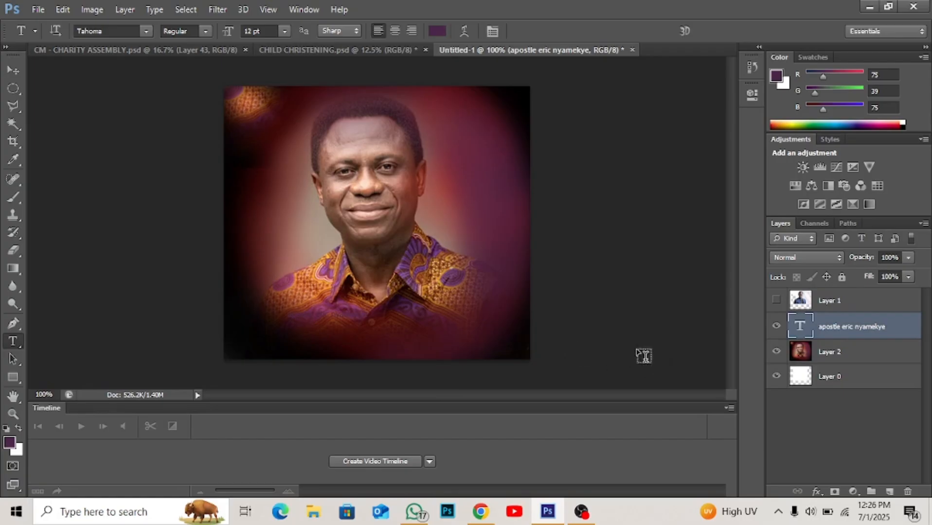
- Set the name text's colour to white ffffff and its font to Verdana
left_click(430, 33)
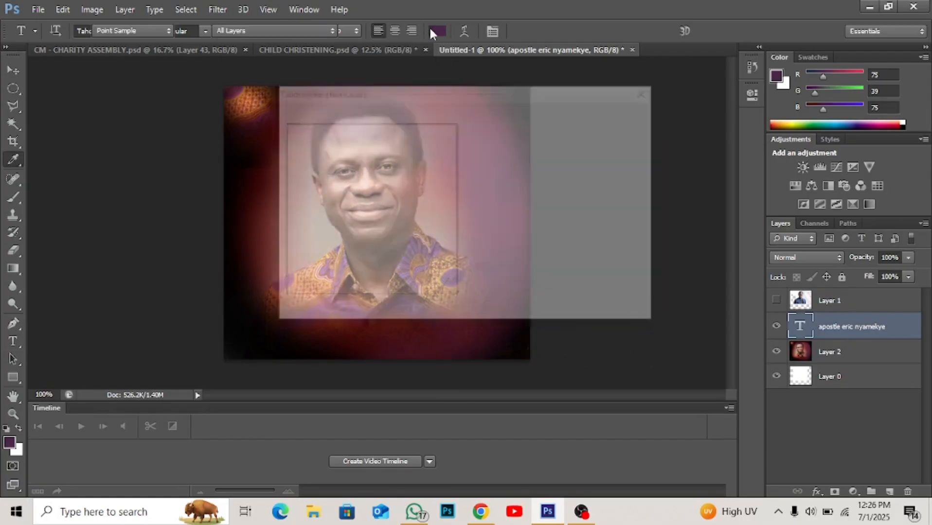
left_click_drag(353, 150, 284, 123)
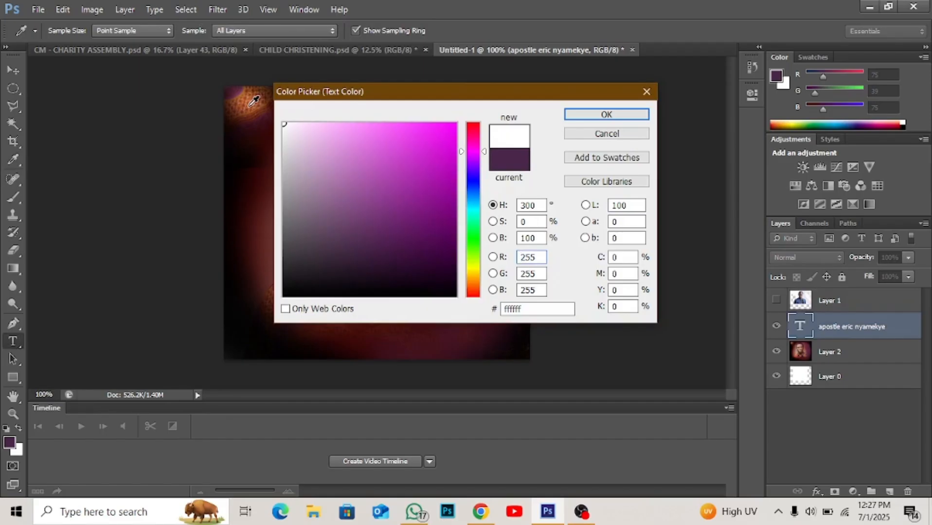
key("Return")
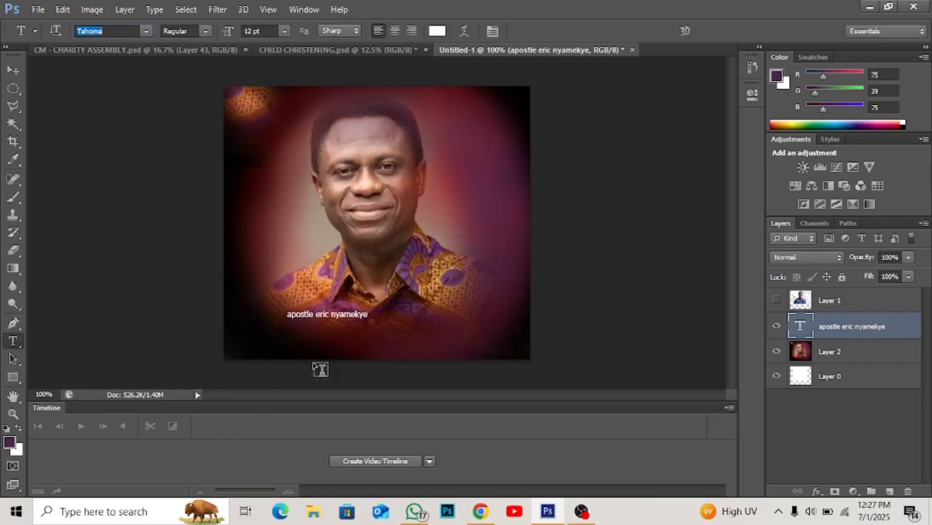
type("v")
- Try stretching the name text freely, undo that, and scale it up proportionally to about 28 pt with the transform controls
left_click(14, 71)
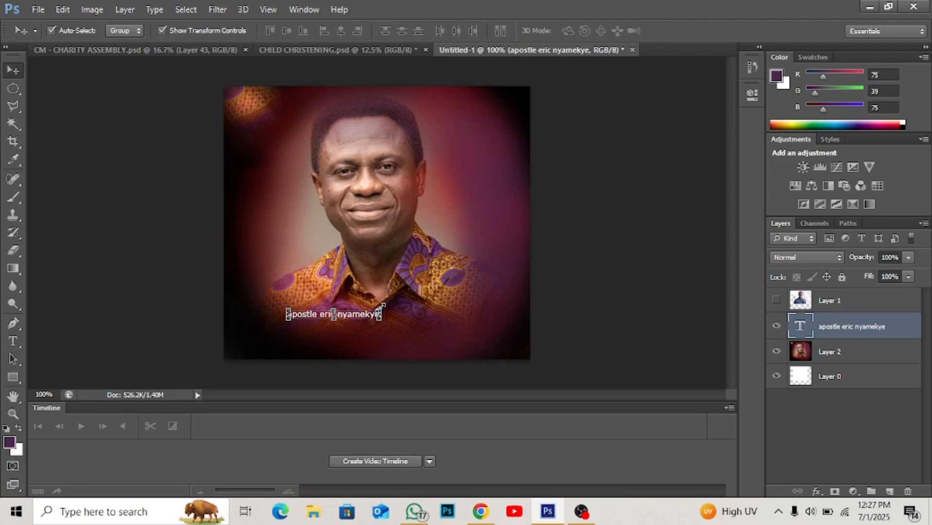
left_click(383, 306)
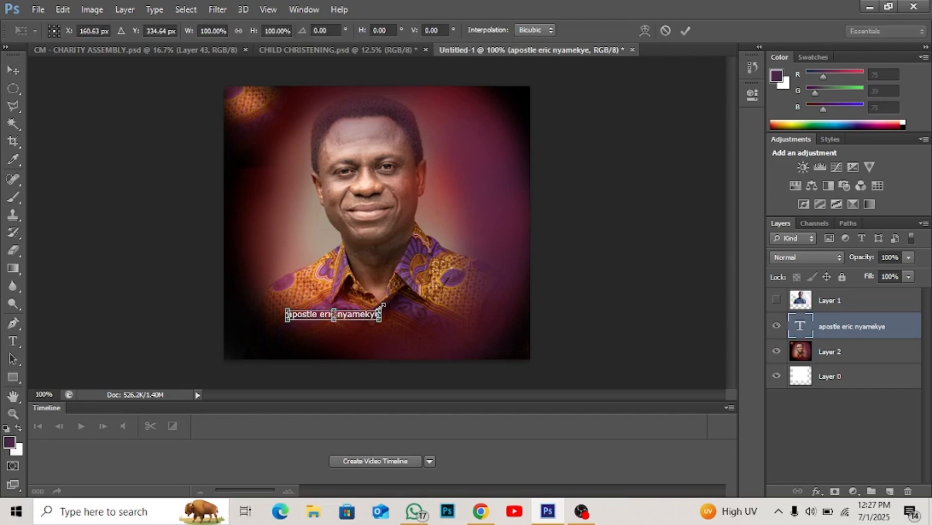
left_click_drag(382, 305, 514, 301)
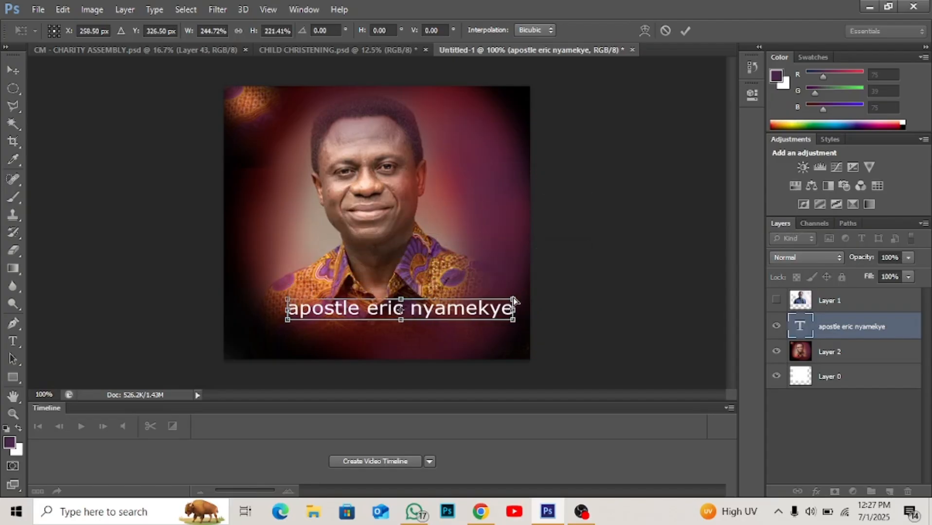
key("ctrl+z")
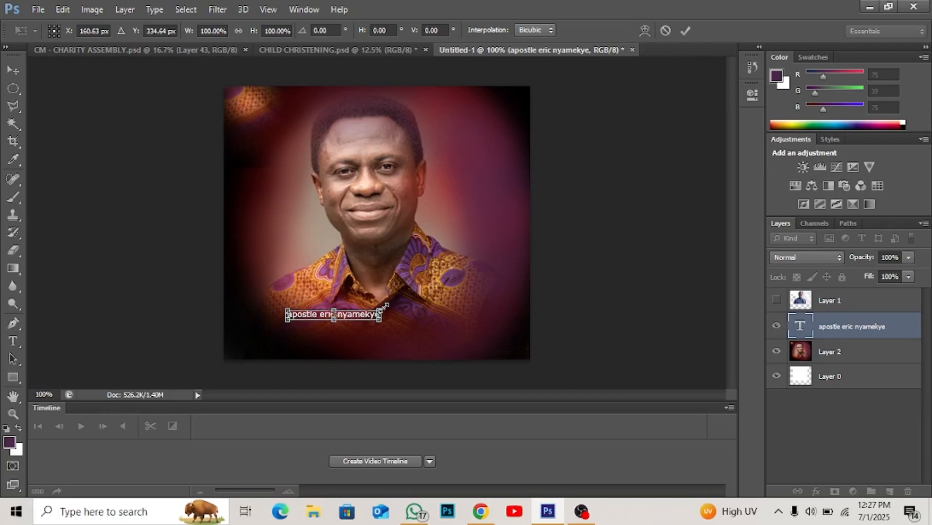
left_click_drag(385, 307, 500, 242)
key("Return")
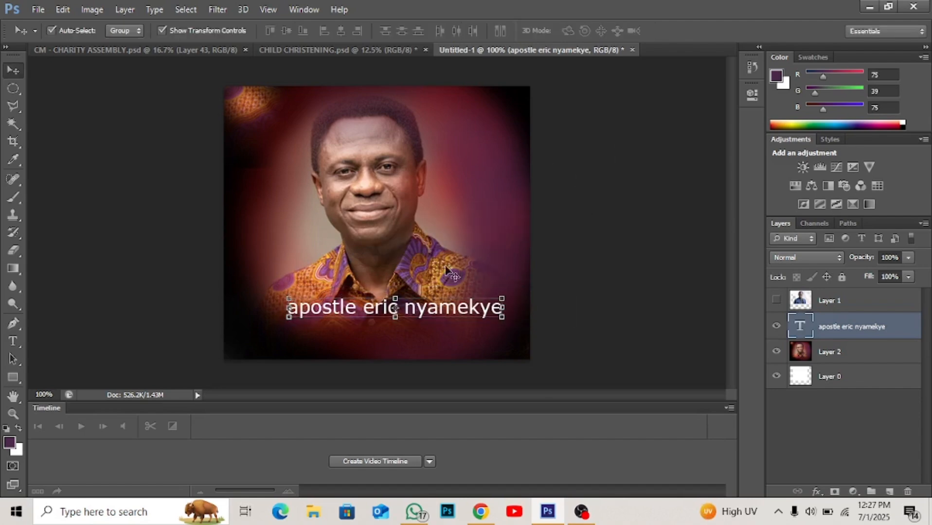
- Set the name text's size to 30 pt and shift it left to centre it across the man's lower shirt
left_click(12, 342)
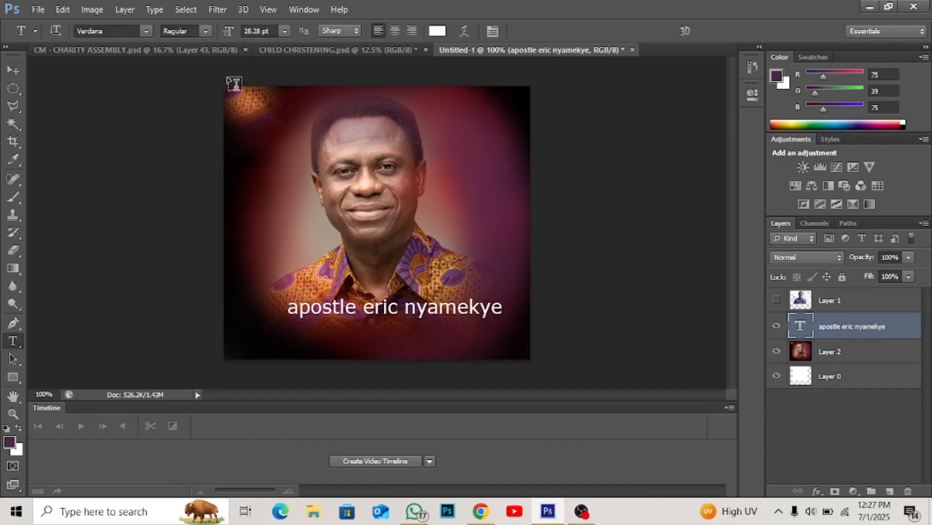
double_click(254, 31)
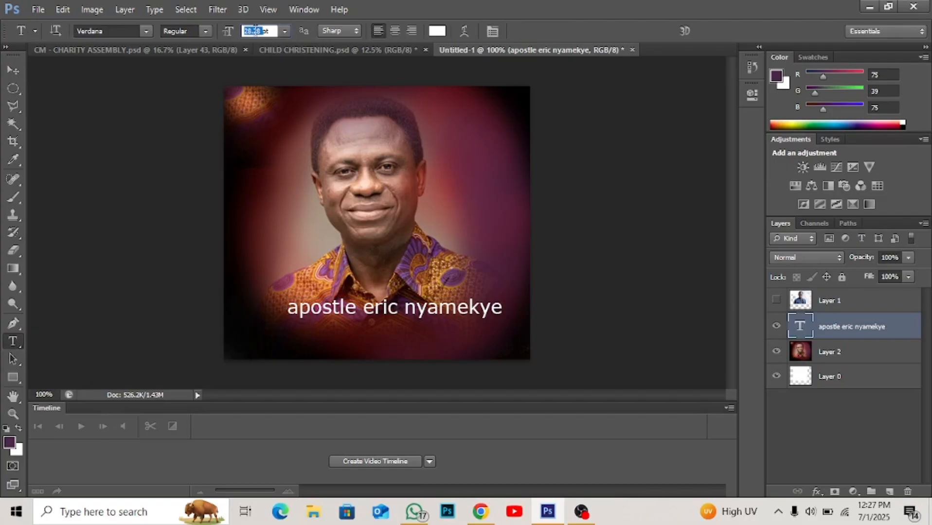
type("30")
key("Return")
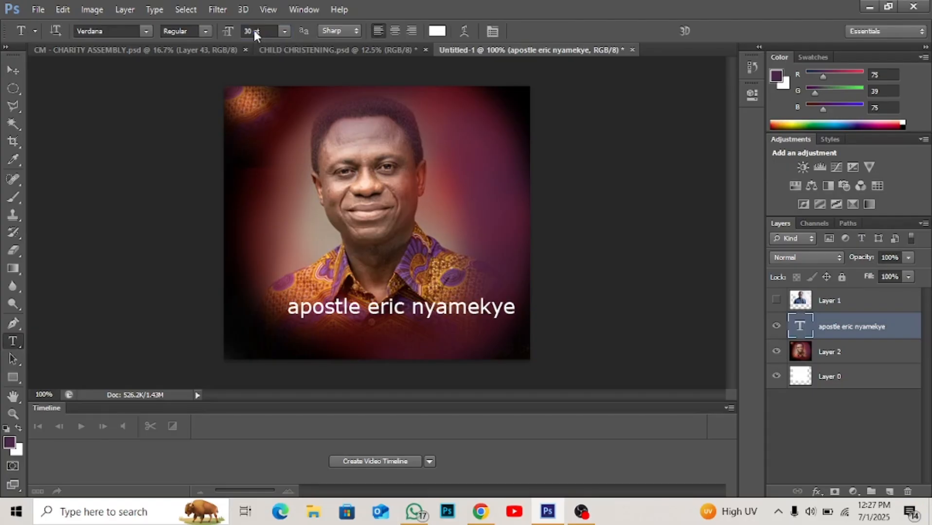
key("v")
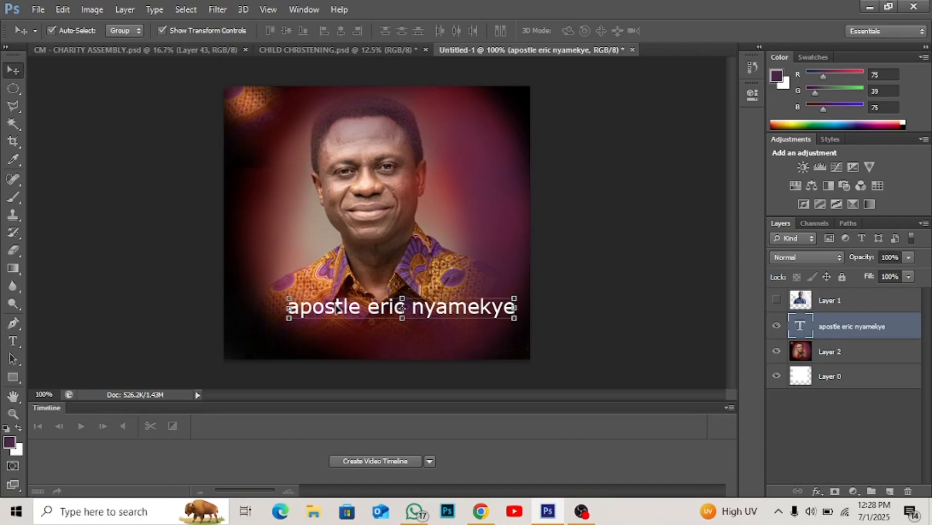
mouse_move(337, 307)
left_mouse_down()
mouse_move(326, 293)
mouse_move(321, 309)
left_mouse_up()
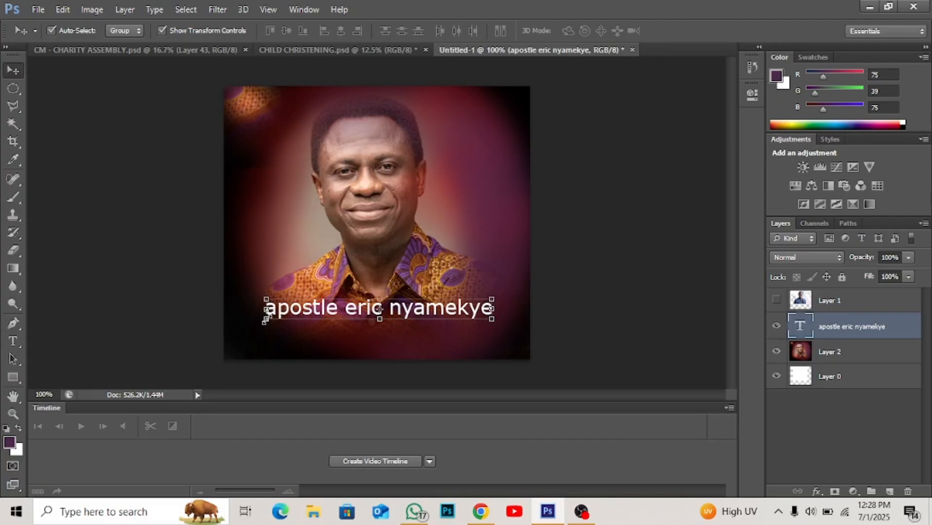
- Apply All Caps and Faux Italic to the name text, and move it slightly down and left to centre it below the shirt
left_click(14, 342)
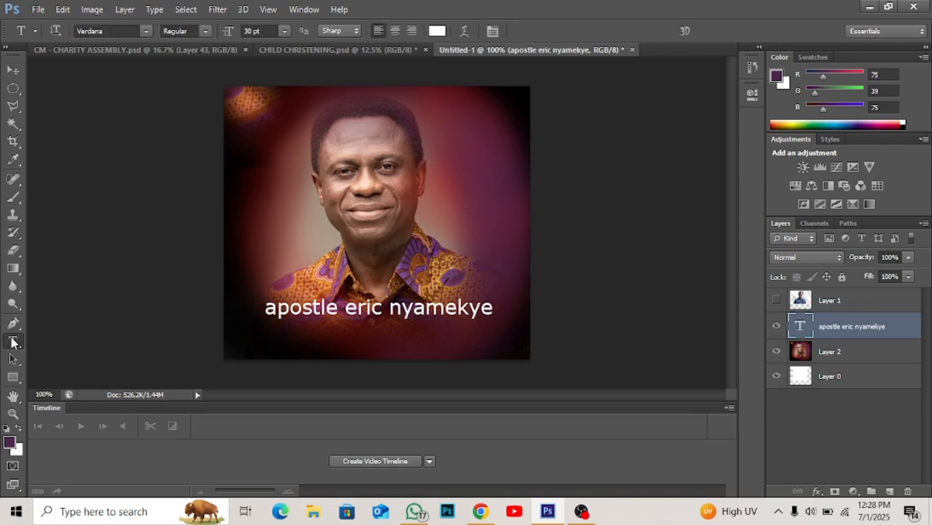
left_click(495, 31)
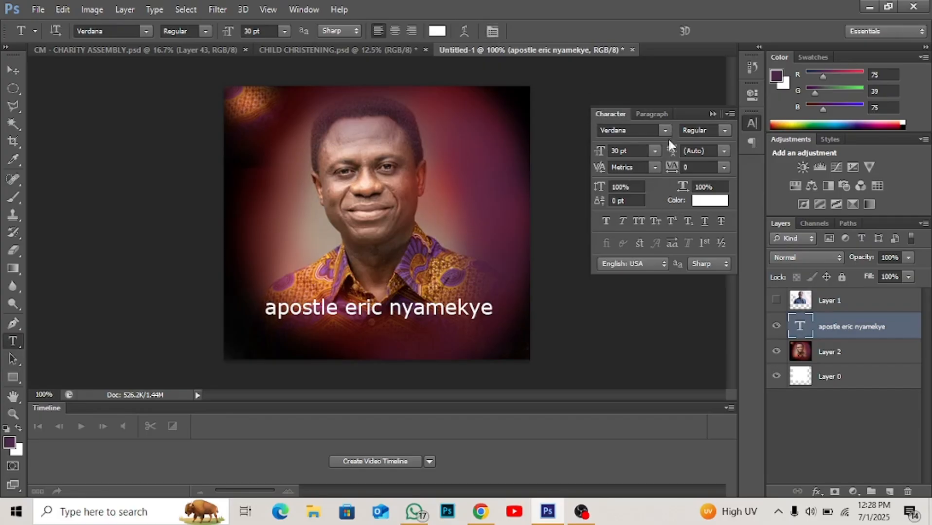
left_click(643, 217)
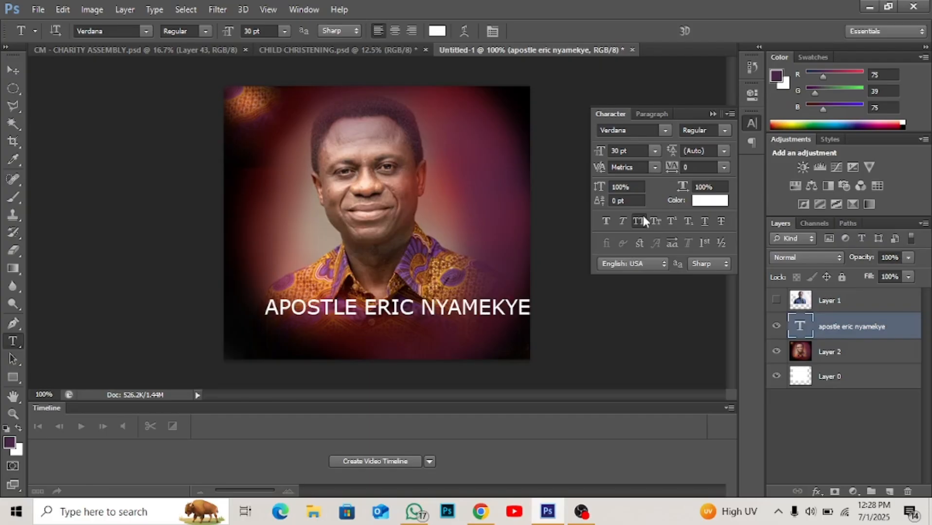
left_click(621, 227)
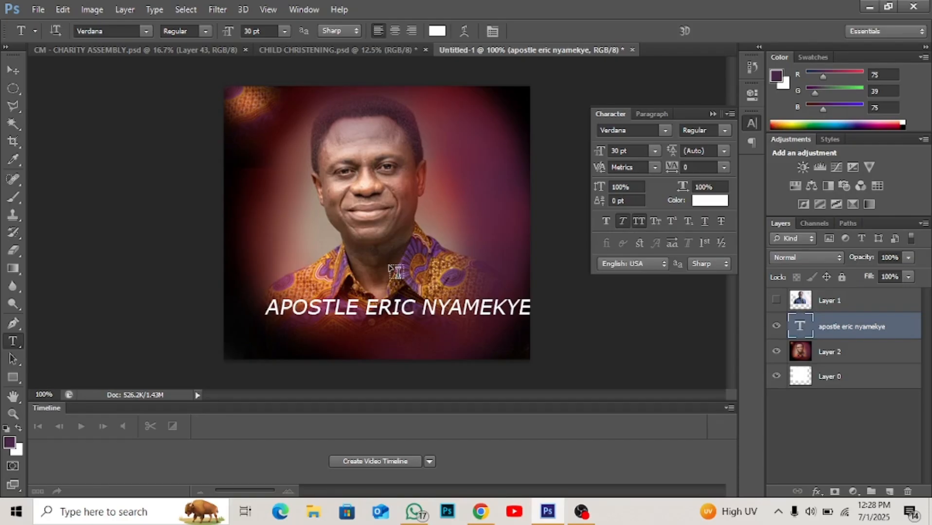
key("v")
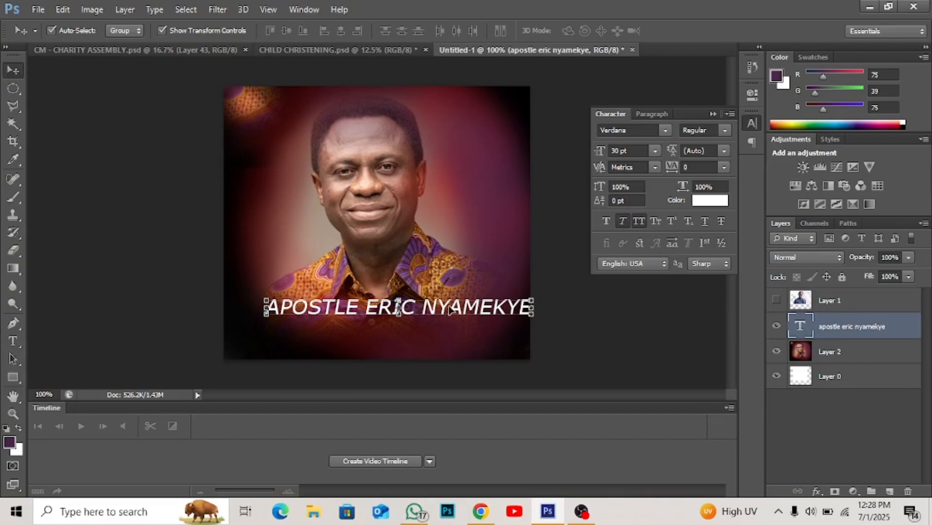
mouse_move(450, 311)
left_mouse_down()
mouse_move(428, 331)
mouse_move(438, 325)
left_mouse_up()
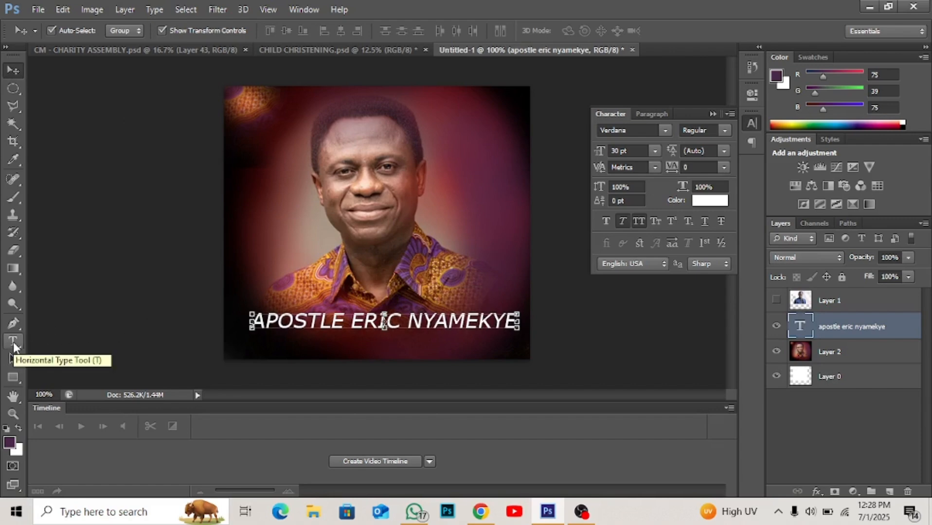
- Draw a dark purple rectangle about 153 × 49 px beside the man's mouth, overlapping his cheek
left_click(14, 376)
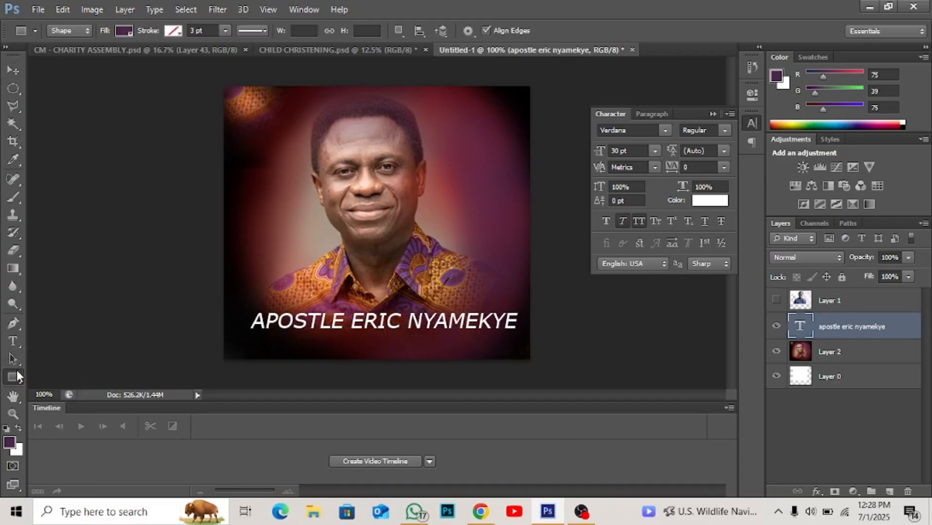
left_click_drag(250, 199, 354, 232)
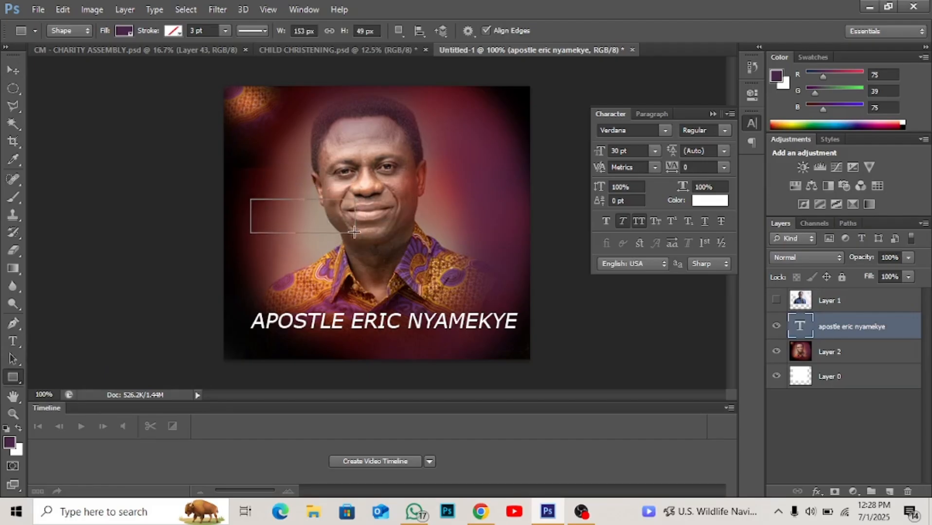
- Browse the Custom Shape tool's presets and replace them with the complete All shape set
right_click(10, 380)
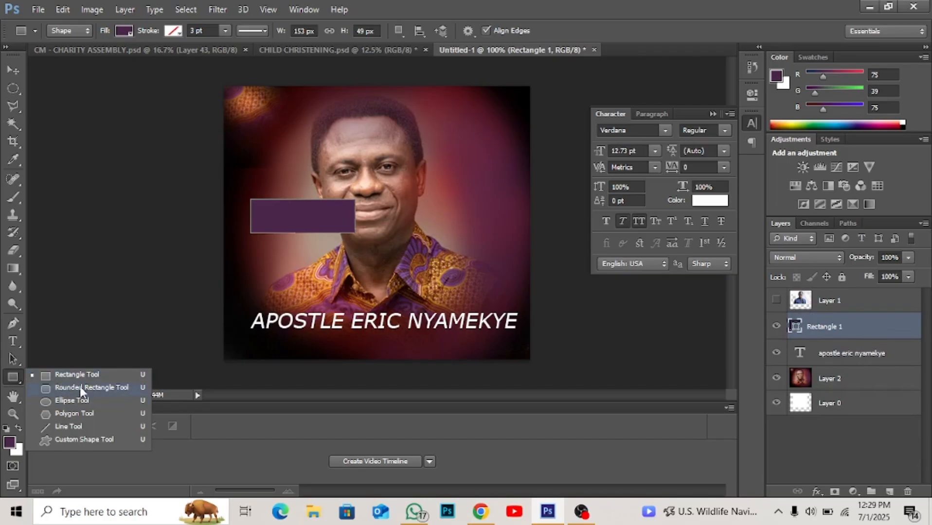
left_click(86, 438)
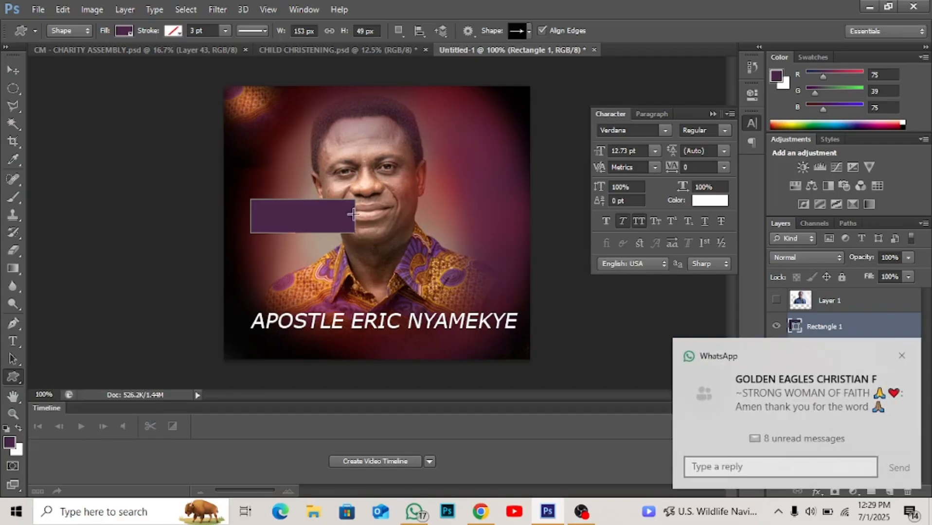
left_click(529, 31)
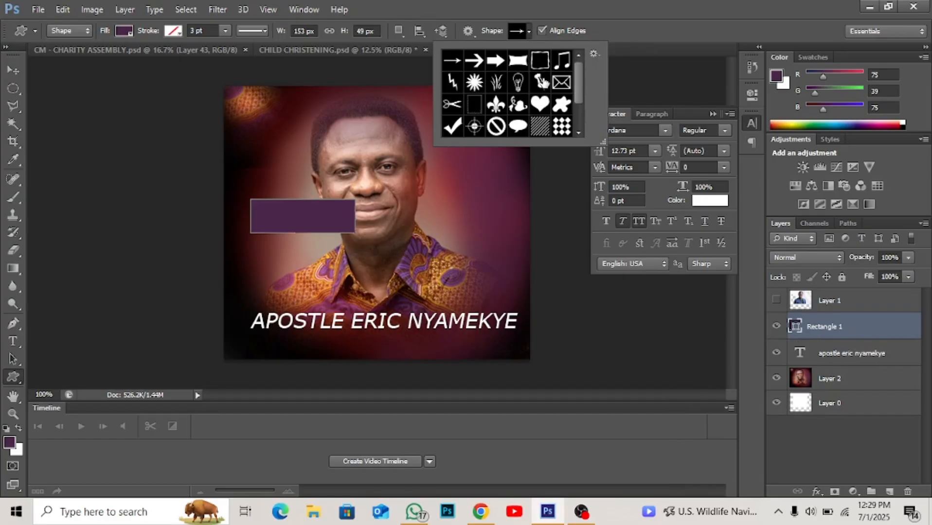
scroll(543, 77, "down", 2)
scroll(543, 78, "up", 2)
scroll(543, 83, "down", 2)
scroll(545, 84, "up", 2)
scroll(557, 88, "down", 2)
scroll(559, 87, "up", 2)
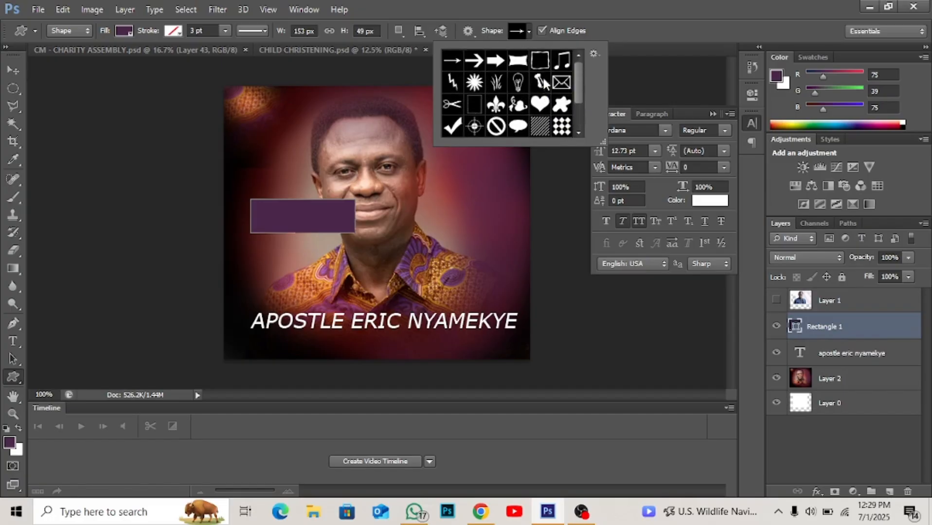
left_click(593, 54)
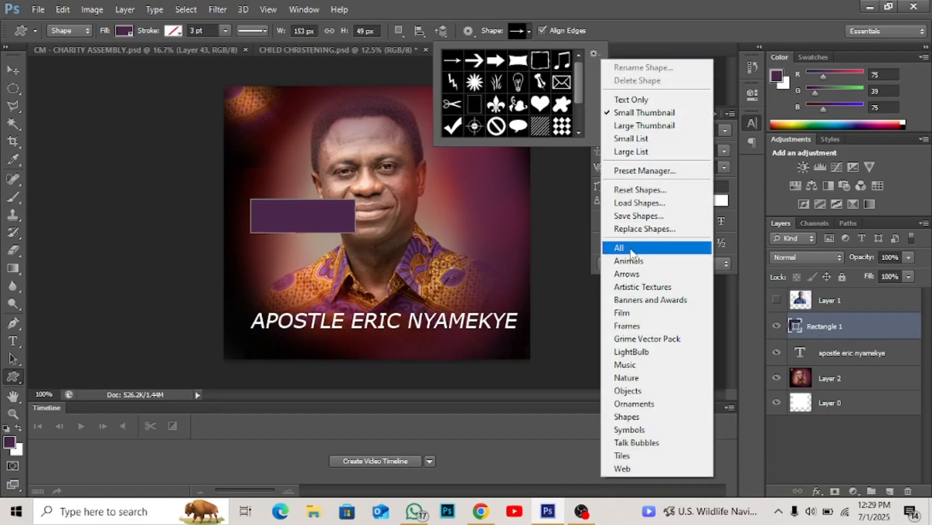
left_click(633, 248)
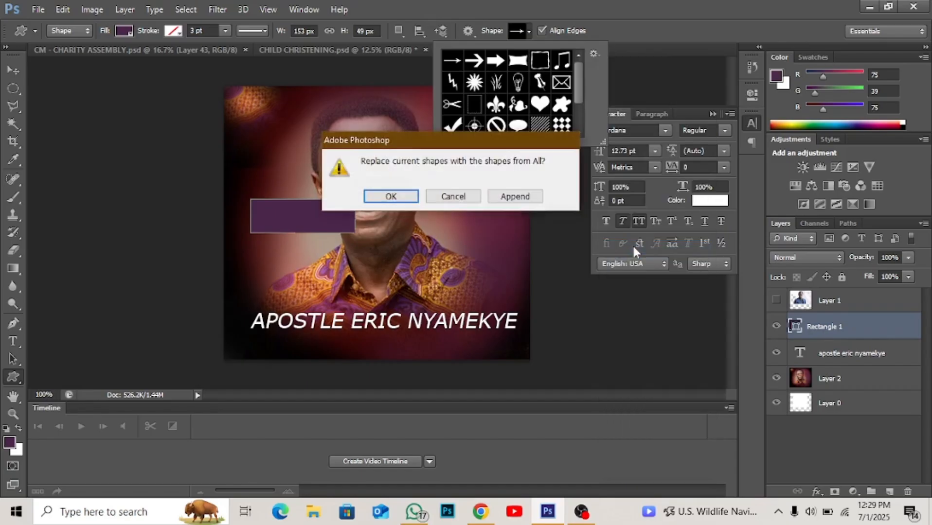
left_click(403, 197)
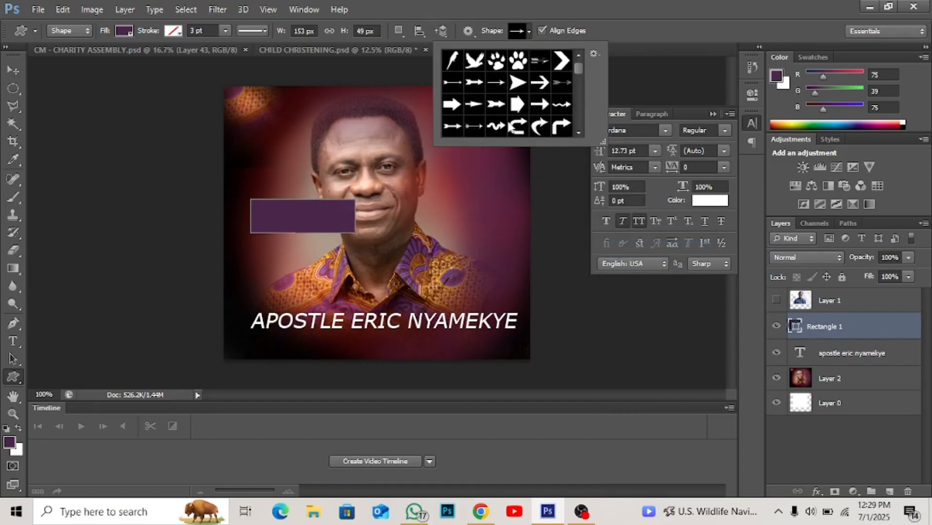
- Choose the Phone 3 custom shape and draw it about 56 × 56 px above the man's shoulder, beside his jaw
scroll(508, 124, "down", 6)
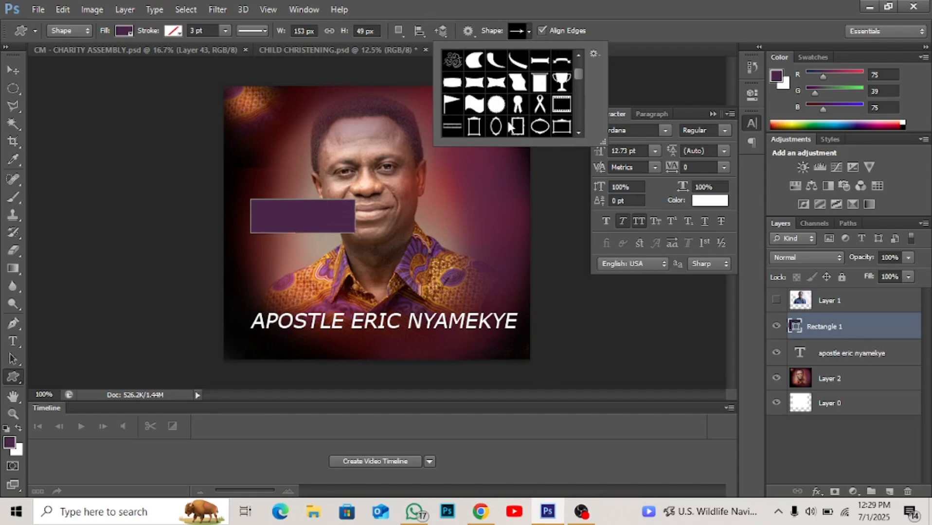
scroll(508, 125, "down", 8)
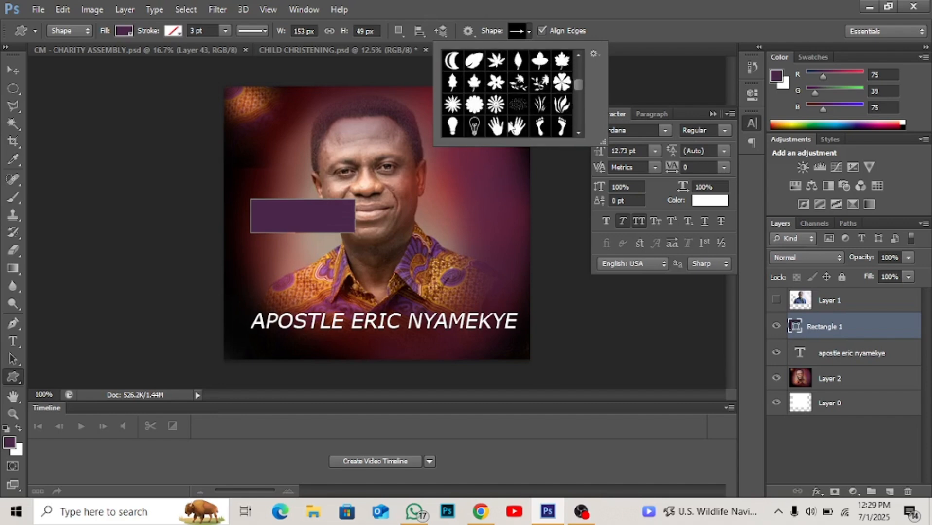
scroll(512, 128, "down", 8)
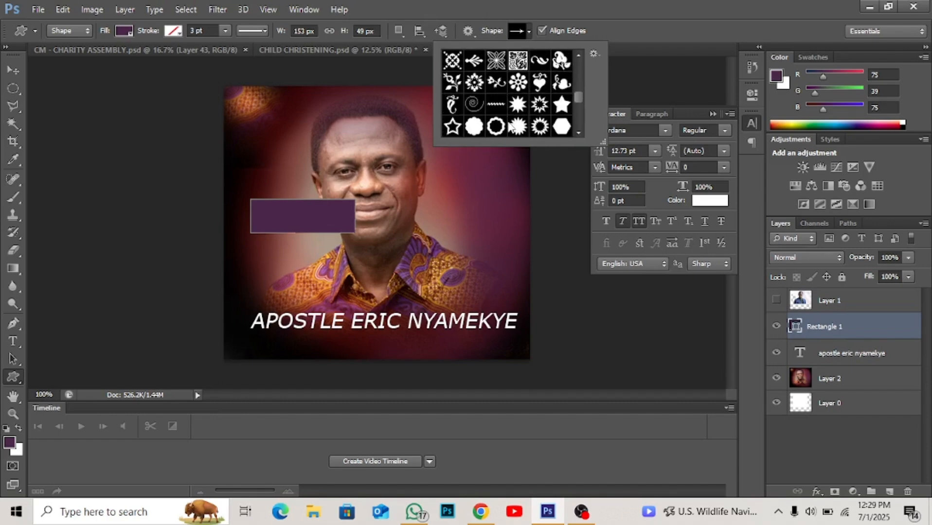
scroll(511, 127, "down", 8)
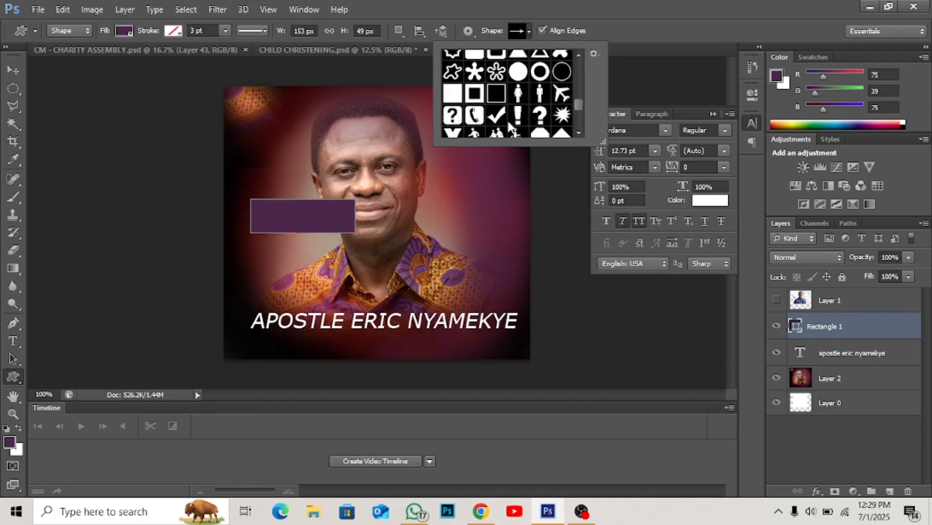
left_click(475, 116)
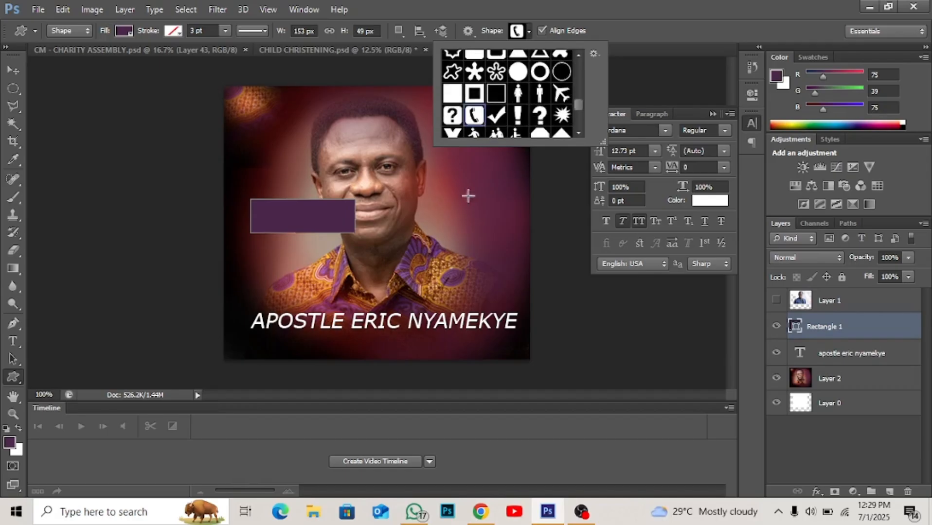
left_click(440, 203)
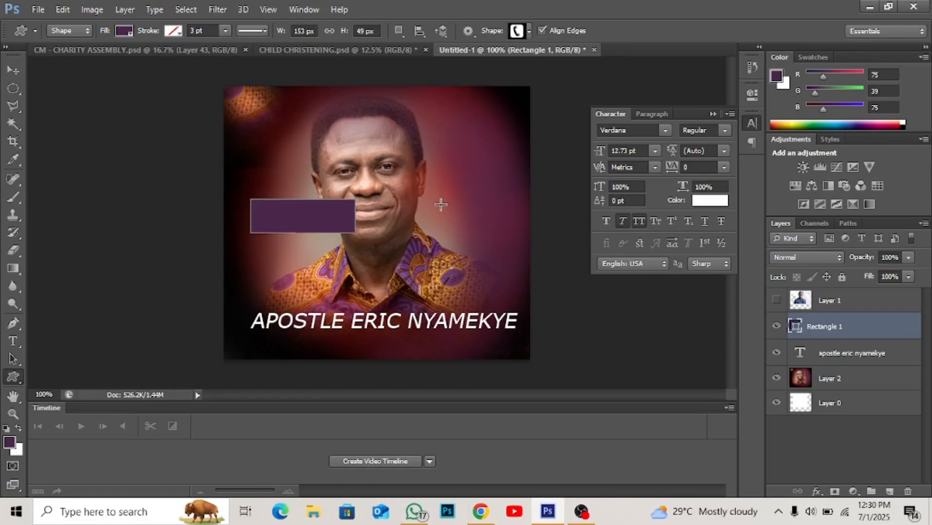
left_click_drag(440, 202, 482, 241)
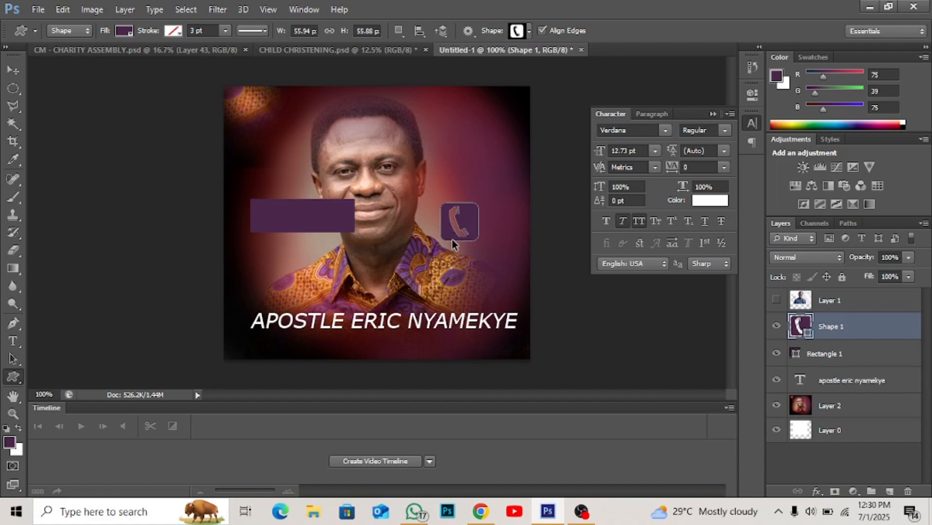
- Delete the phone shape and the purple rectangle from the portrait
key("Delete")
key("Delete")
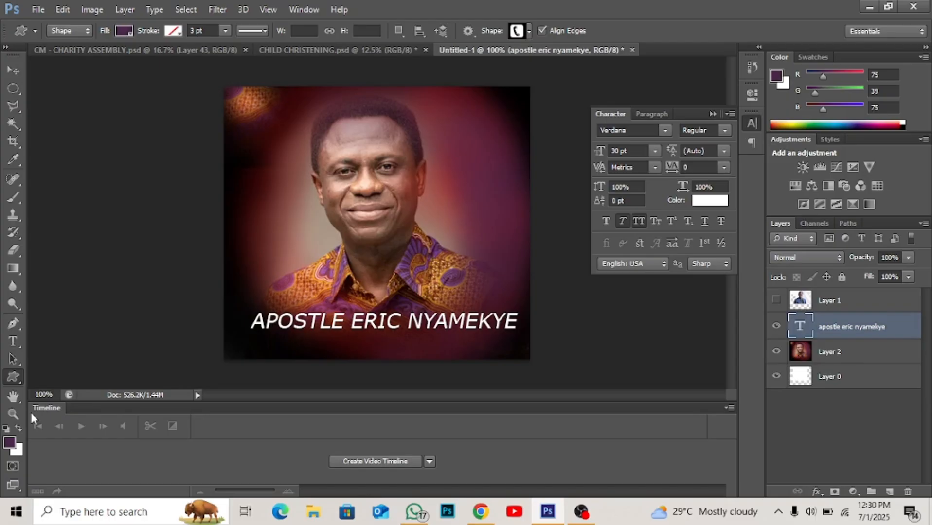
- Create a new blank document with the preset settings and collapse the floating character settings
key("ctrl+n")
key("Return")
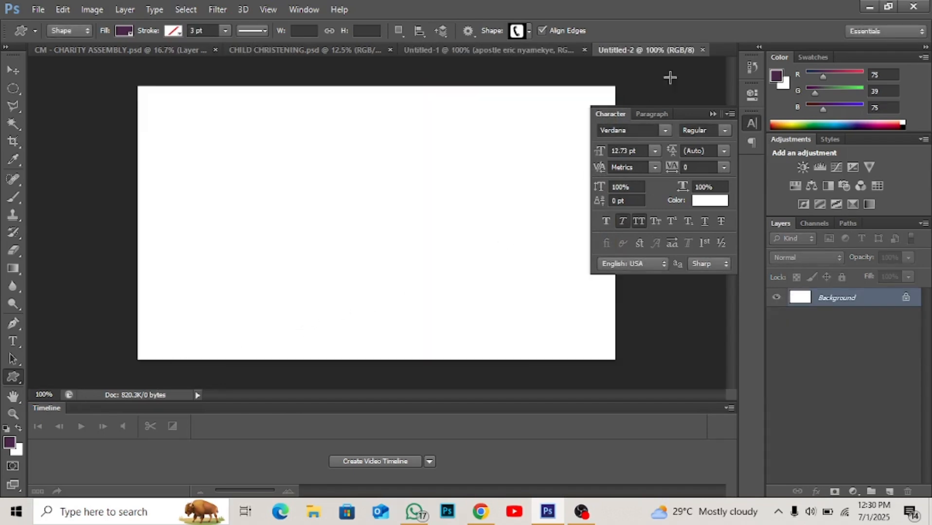
left_click(710, 113)
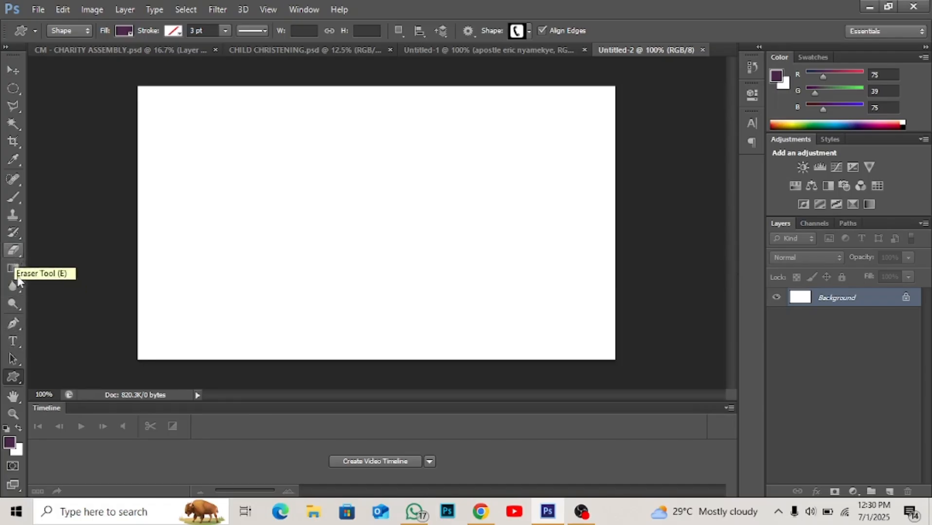
- Draw a dark purple square about 263 × 263 px on the blank canvas with the Rectangle tool
left_click(14, 378)
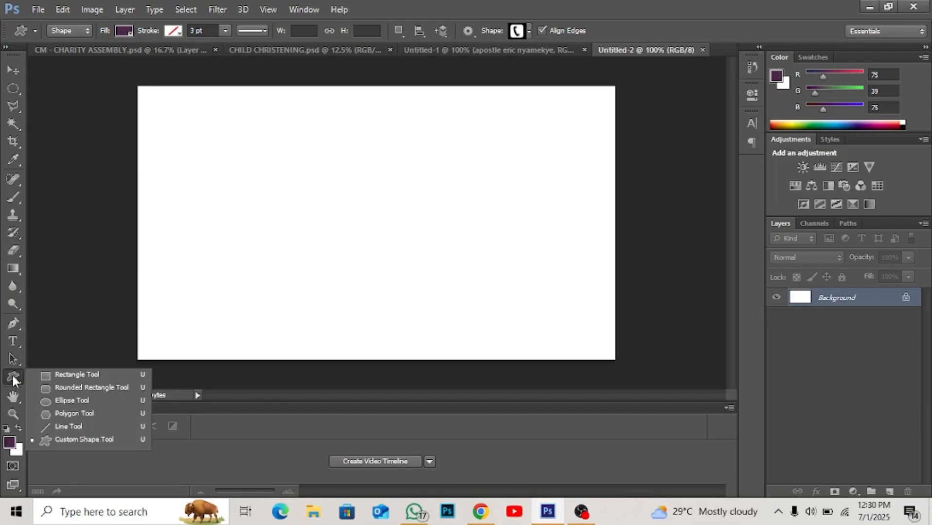
left_click(82, 374)
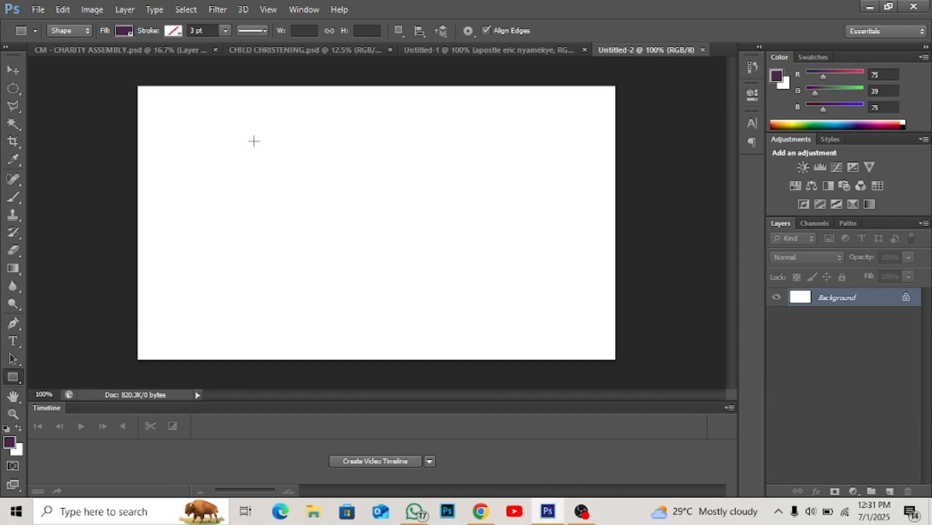
left_click_drag(254, 141, 555, 300)
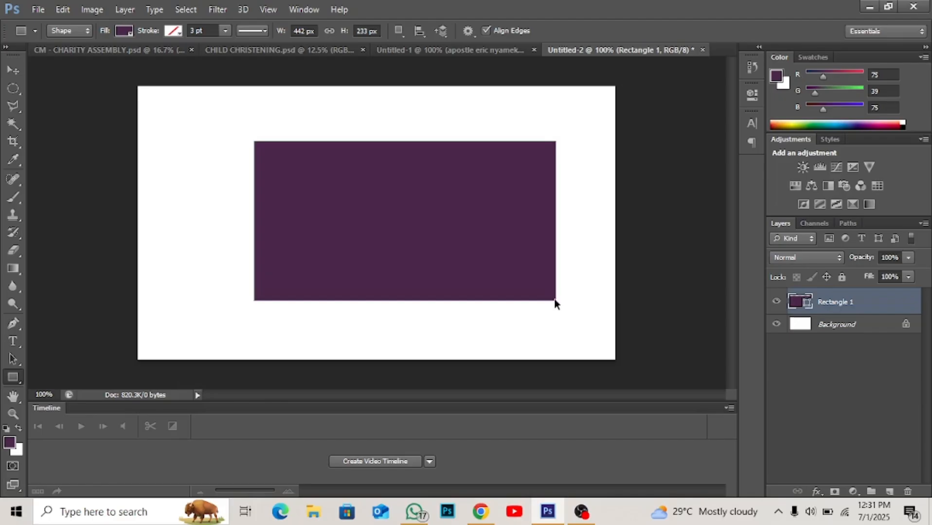
key("ctrl+z")
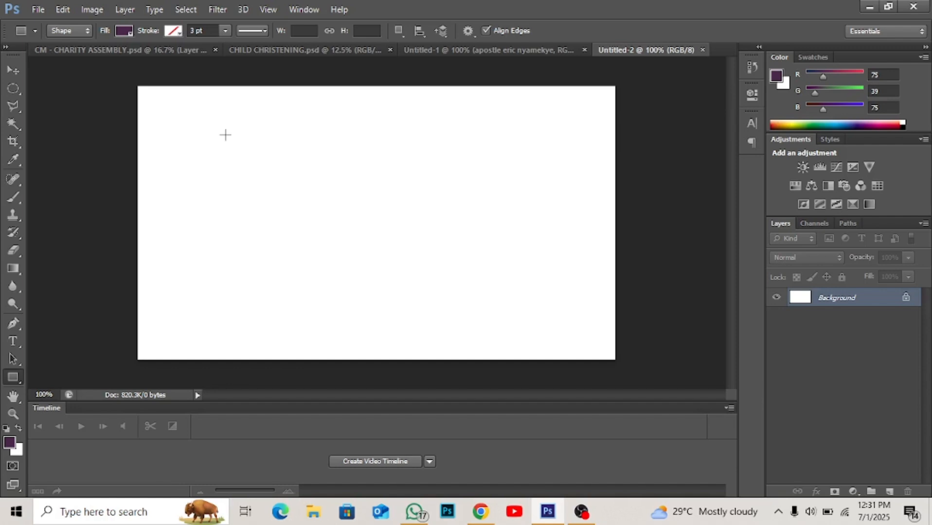
left_click_drag(226, 135, 492, 314)
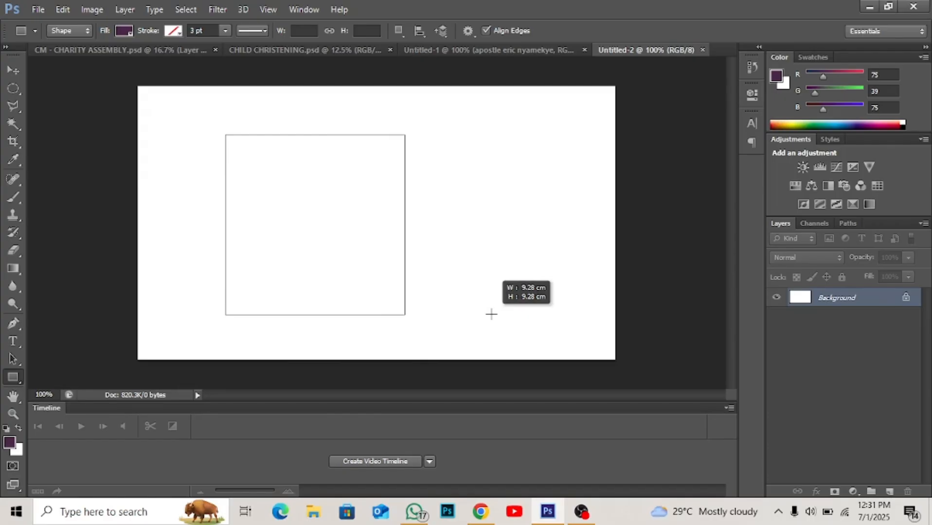
left_click_drag(491, 314, 491, 314)
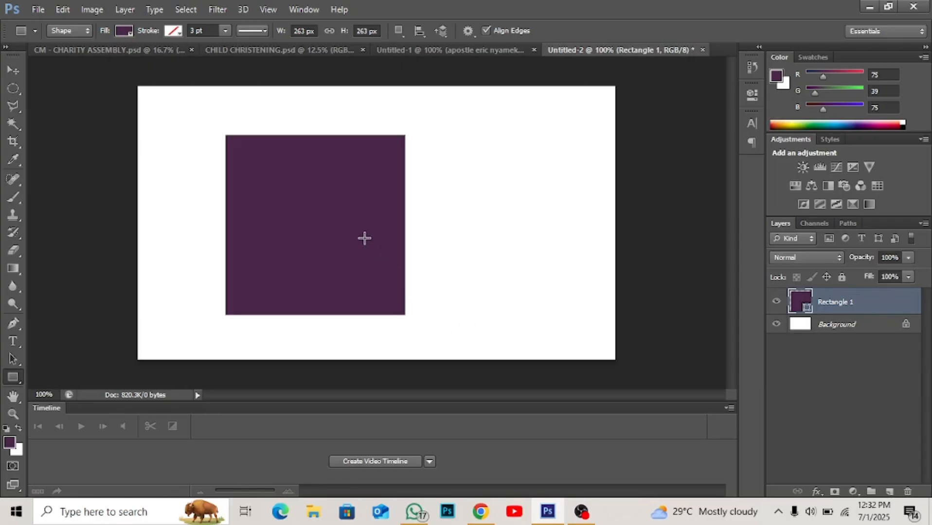
- Move the square into the canvas's upper-left corner and scale it down to about 148 × 148 px
key("v")
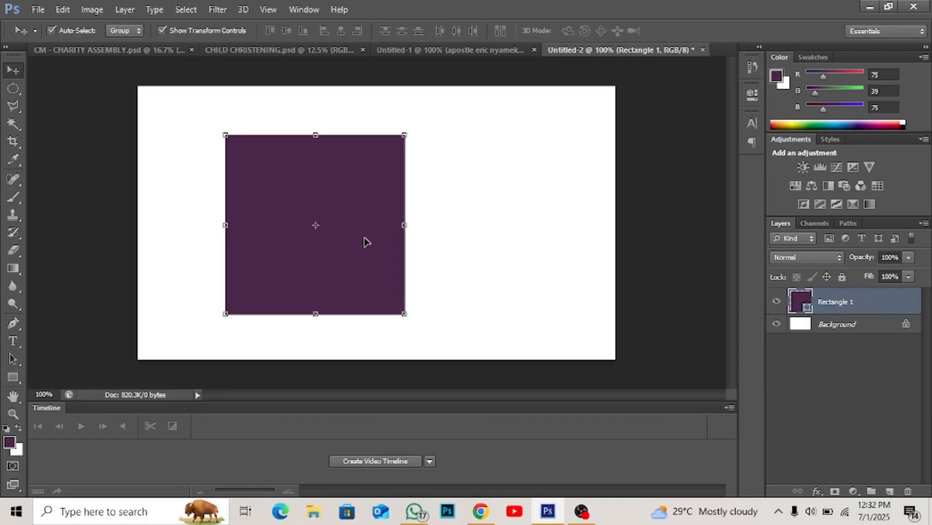
left_click_drag(365, 242, 300, 201)
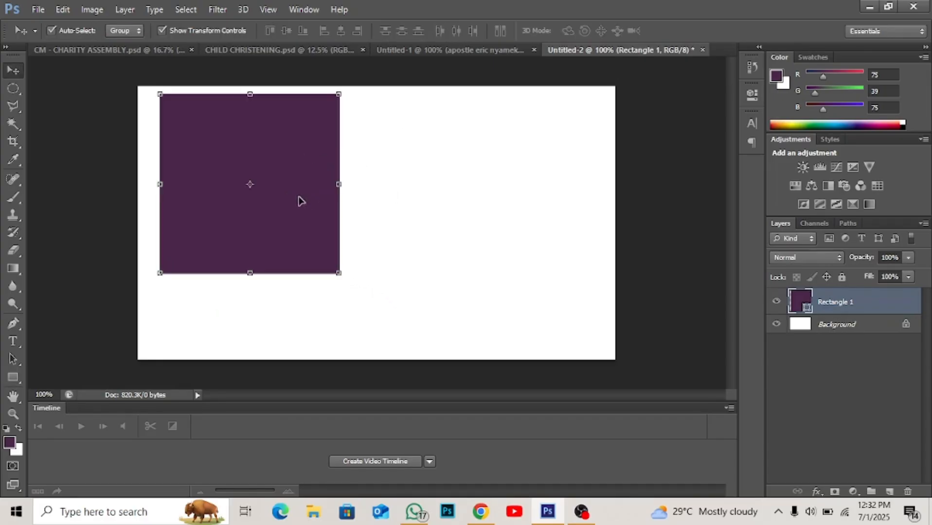
left_click(343, 277)
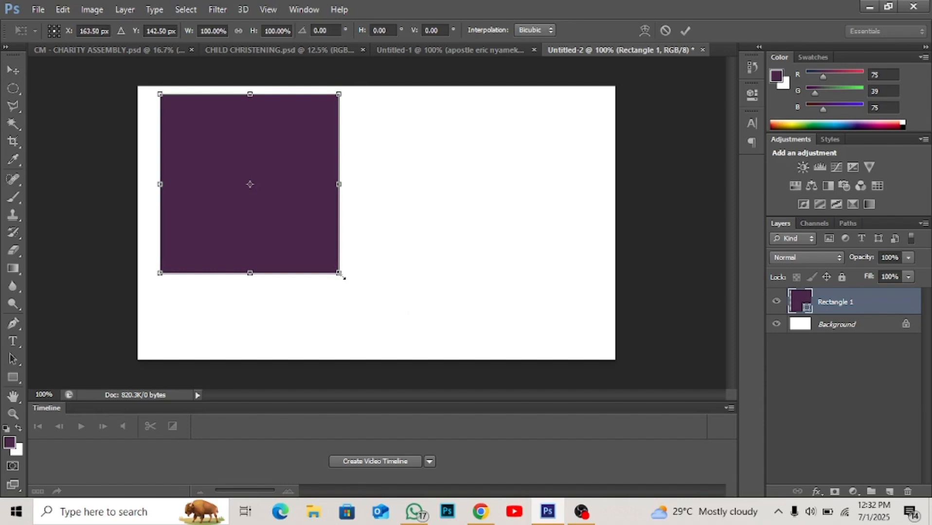
left_click_drag(343, 277, 253, 202)
key("Return")
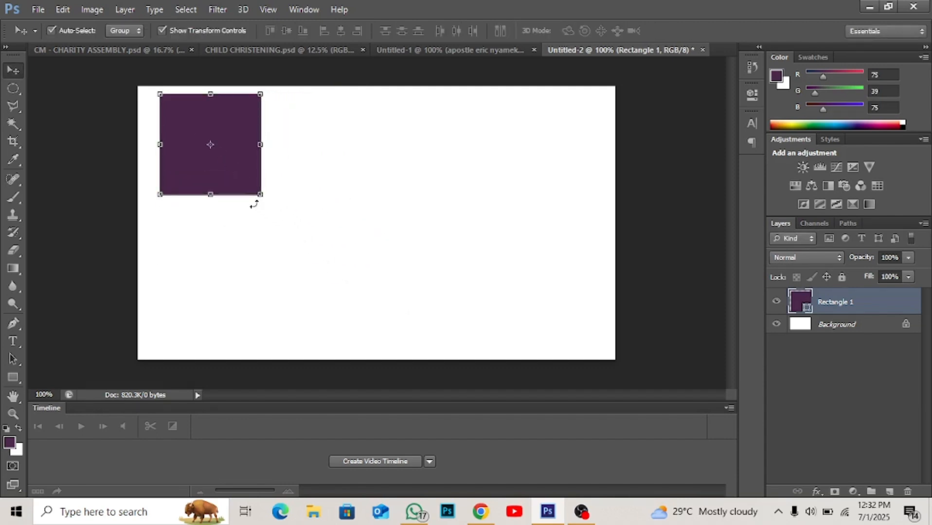
- Draw a rounded rectangle with a 10 px radius, place it beside the square and widen it to about 147 × 129 px
left_click(15, 377)
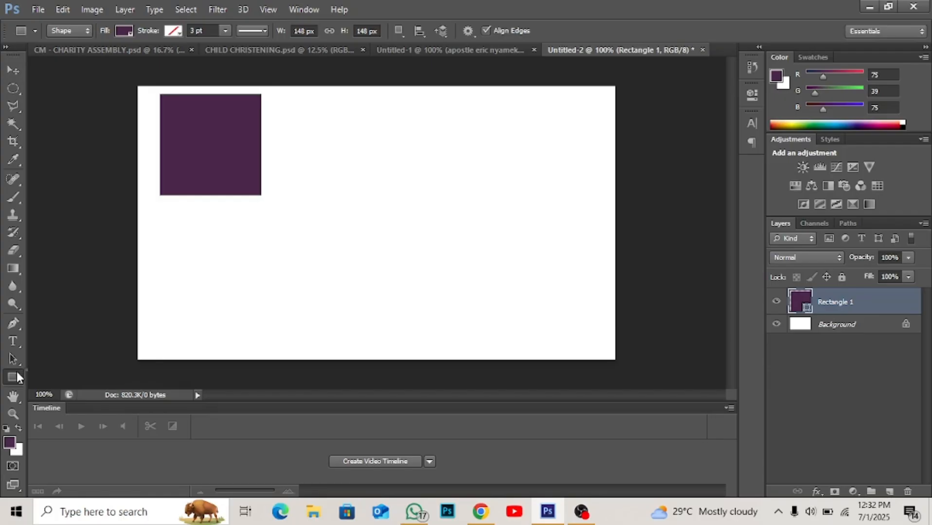
right_click(17, 375)
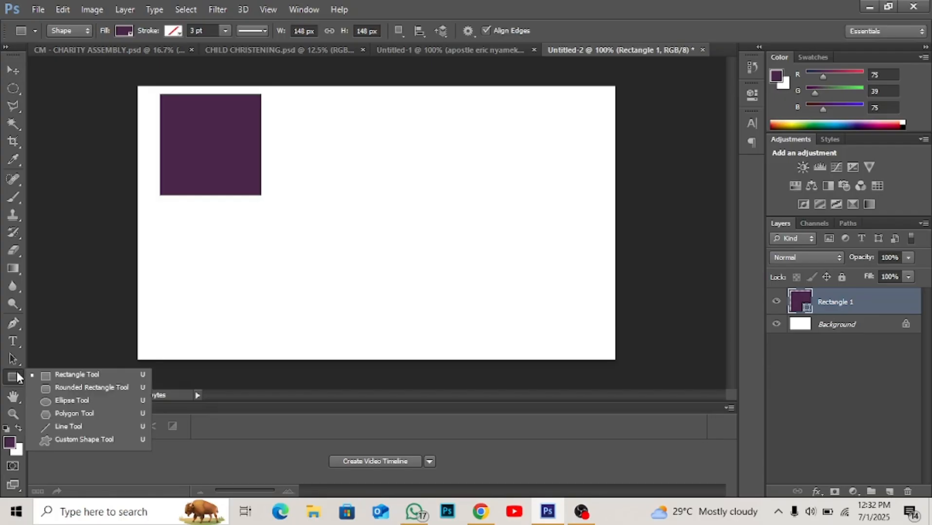
left_click(73, 388)
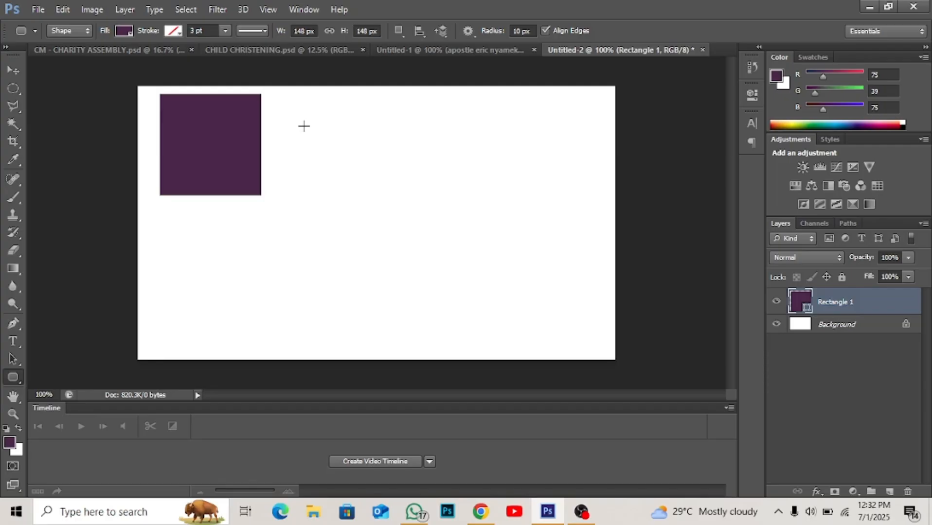
left_click_drag(303, 126, 437, 213)
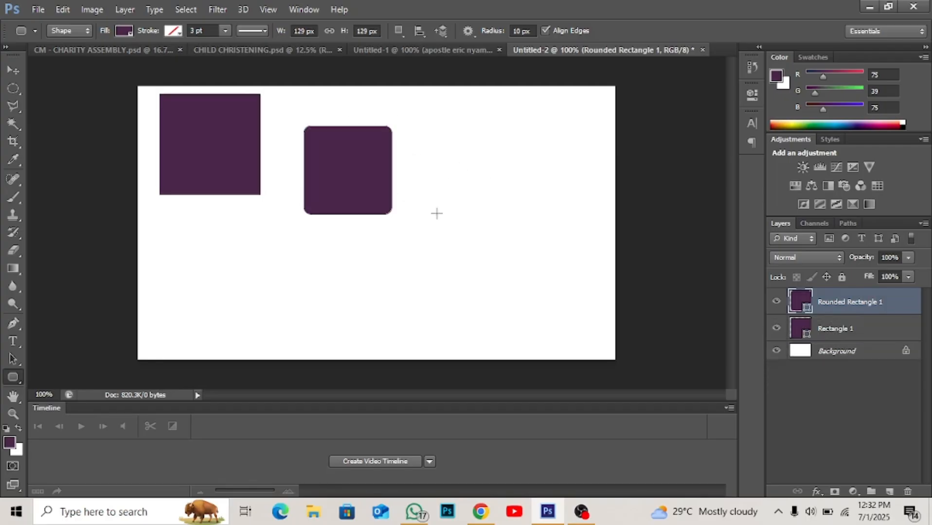
key("v")
mouse_move(375, 190)
left_mouse_down()
mouse_move(349, 158)
mouse_move(358, 194)
mouse_move(372, 206)
left_mouse_up()
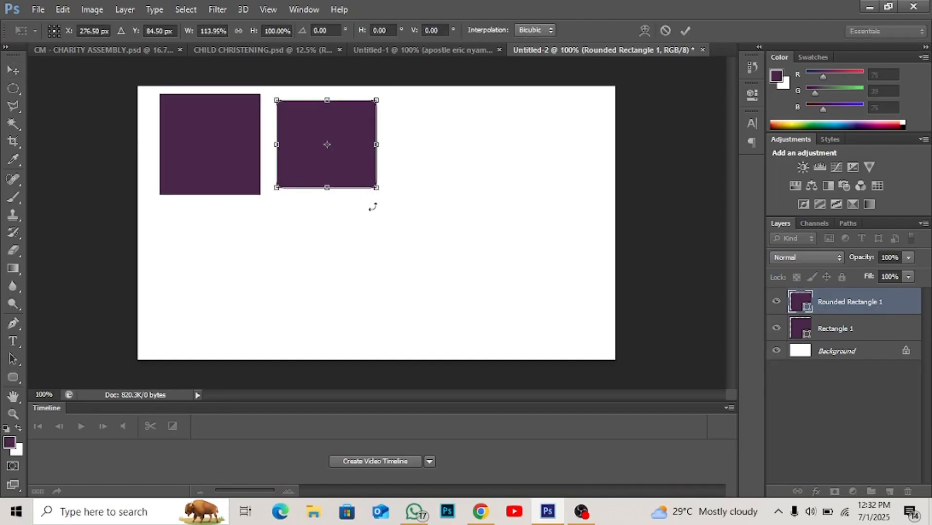
key("Return")
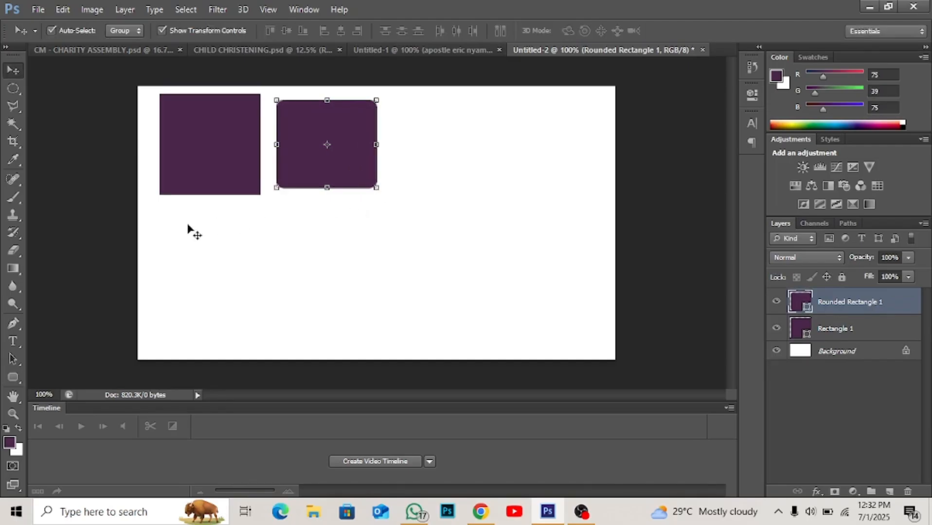
- Draw an ellipse about 244 × 136 px in the canvas's lower half and a small circle above it with the Ellipse tool
left_click(15, 378)
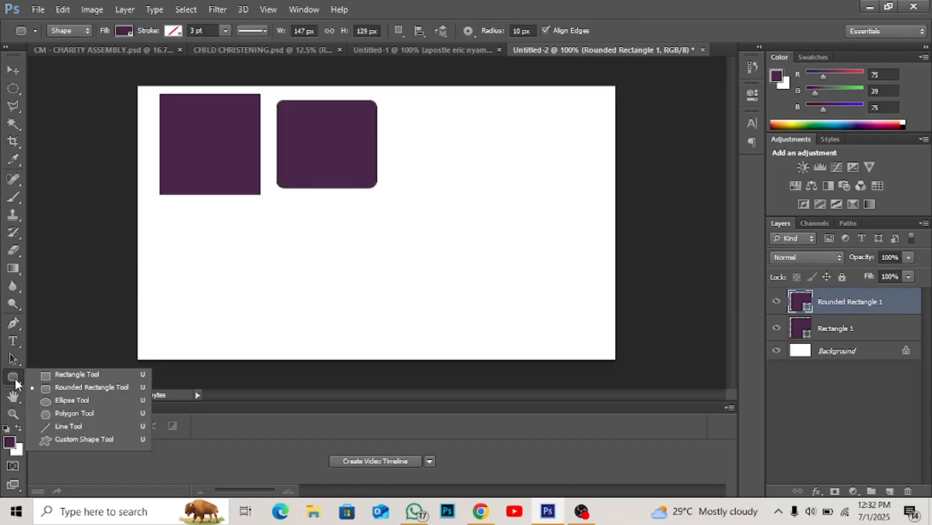
left_click(81, 402)
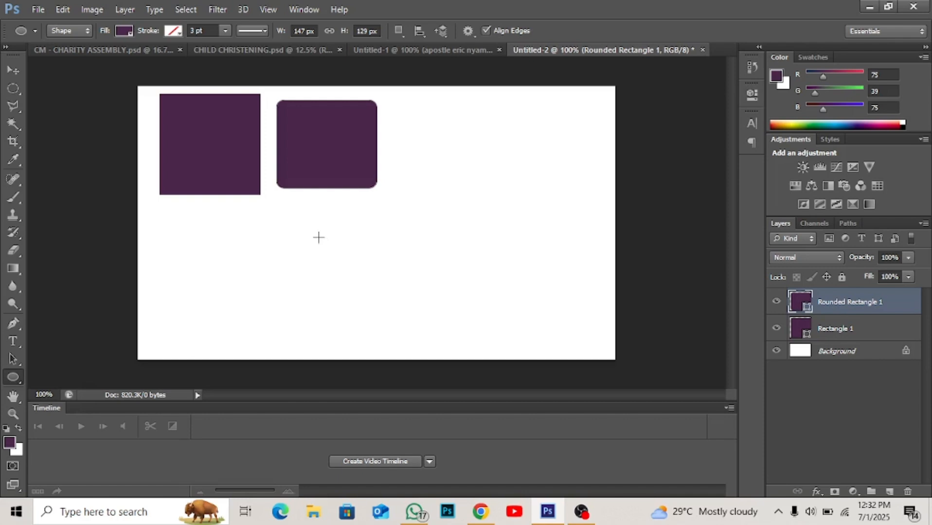
left_click_drag(318, 238, 484, 330)
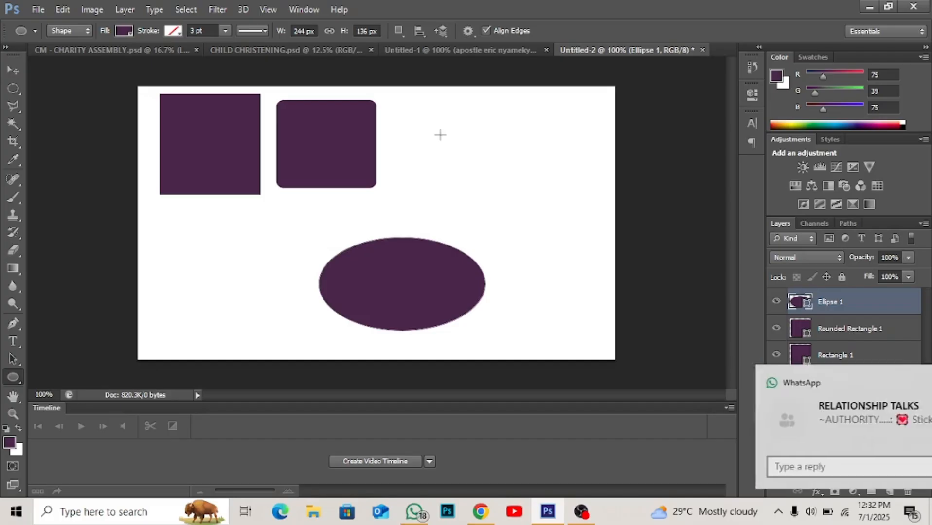
left_click_drag(440, 135, 558, 194)
- Move the circle beside the rounded rectangle and the ellipse directly below the square
key("v")
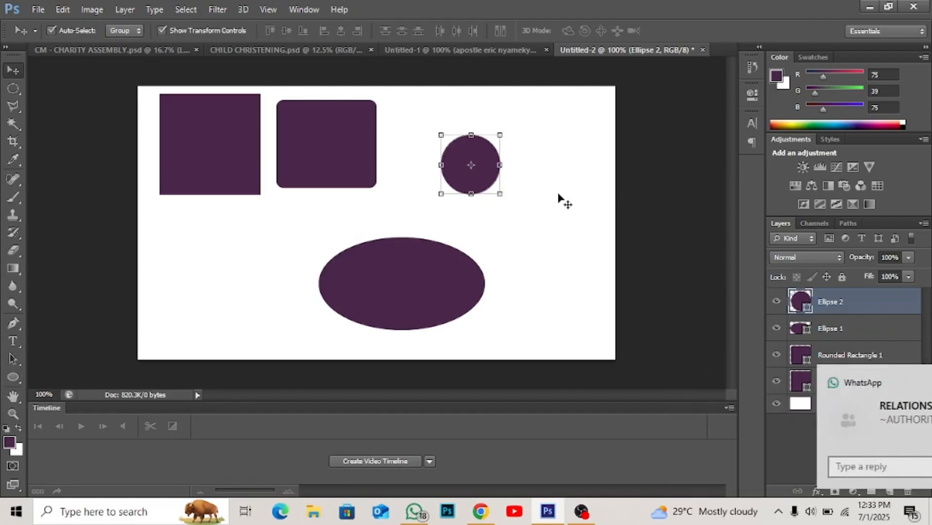
left_click_drag(484, 153, 436, 133)
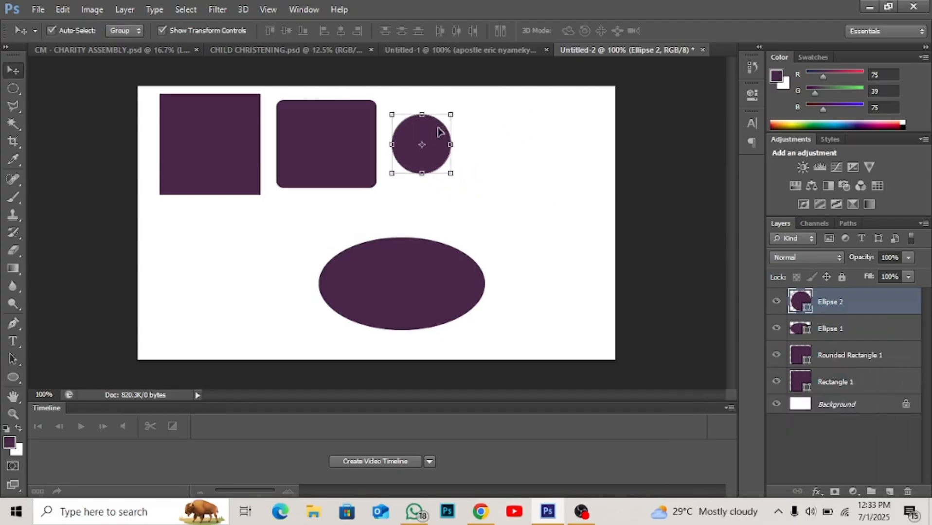
left_click_drag(430, 251, 269, 228)
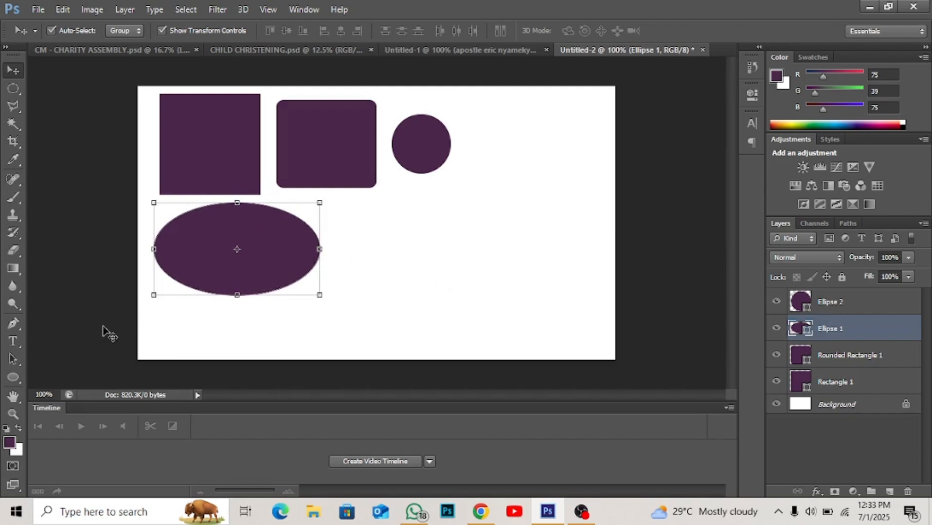
- Set the Polygon tool to 3 sides and draw a triangle about 118 × 102 px beside the circle
left_click(13, 378)
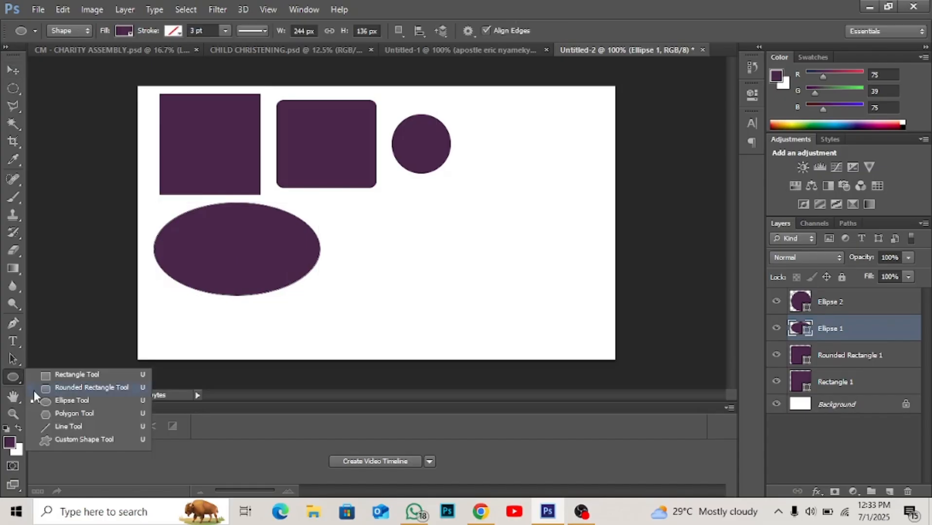
left_click(86, 413)
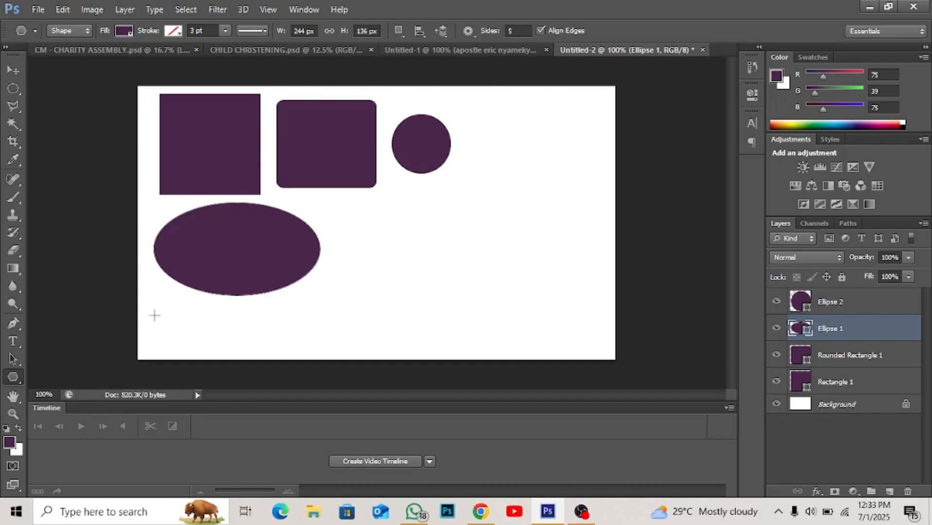
left_click(17, 375)
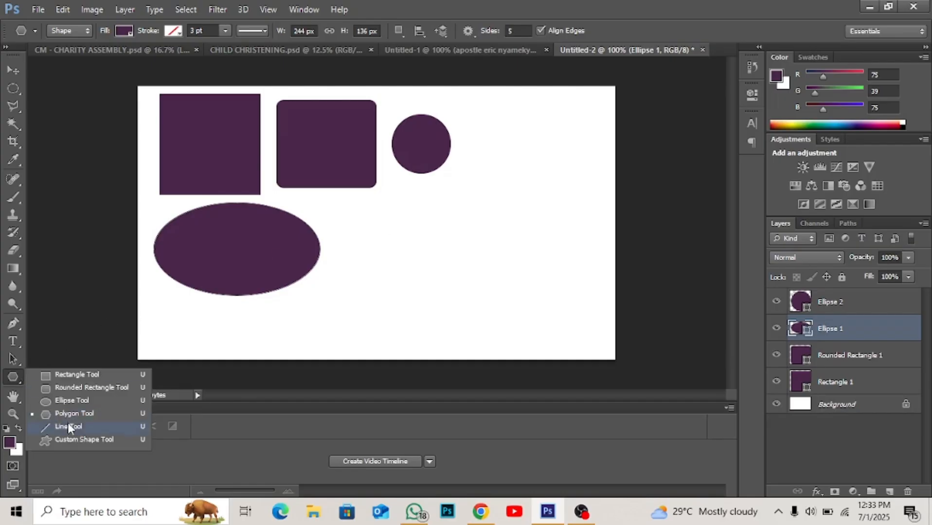
left_click(76, 412)
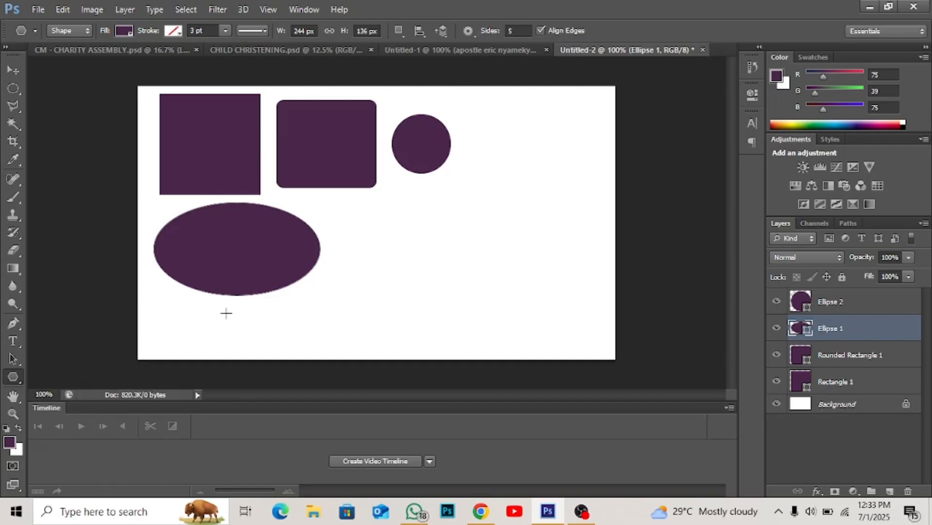
left_click(521, 32)
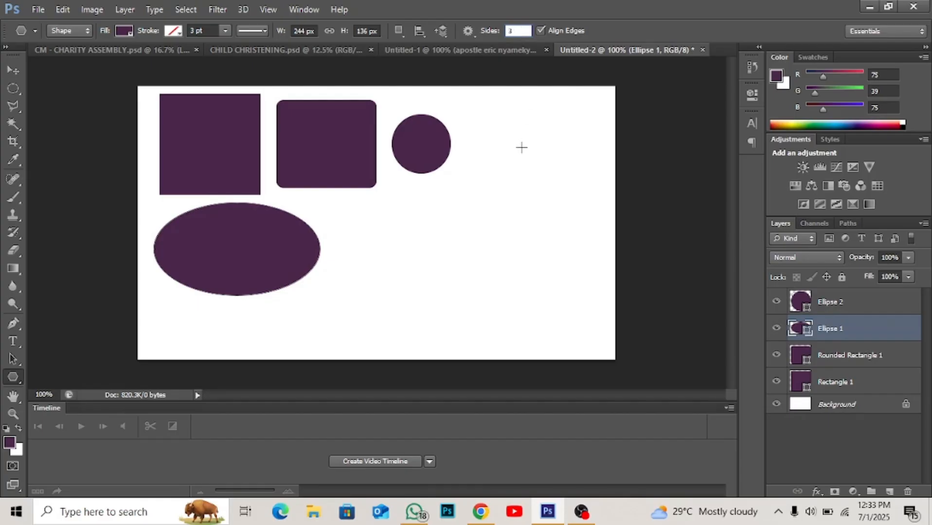
left_click_drag(505, 151, 544, 173)
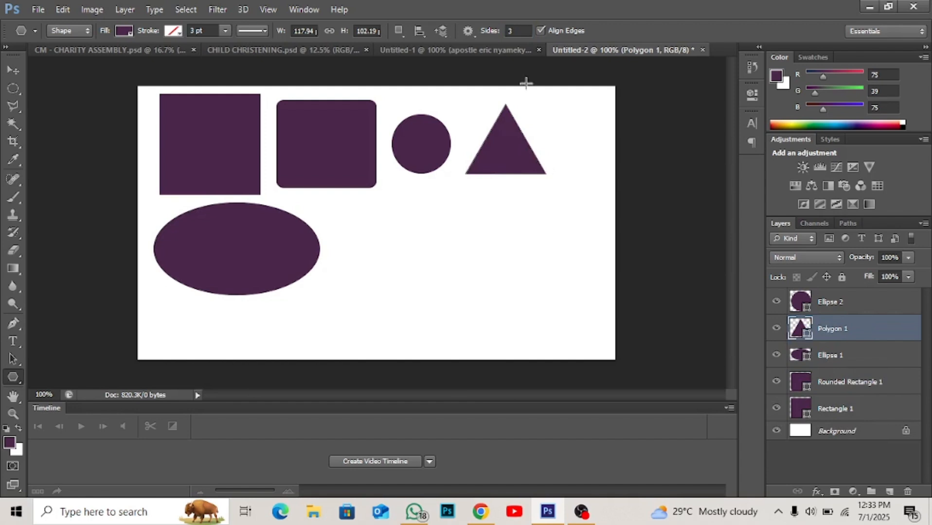
- Draw a 4-sided polygon about 118 × 118 px below the circle and triangle, and a 5-sided one about 112 × 111 px beside the ellipse
left_click(514, 31)
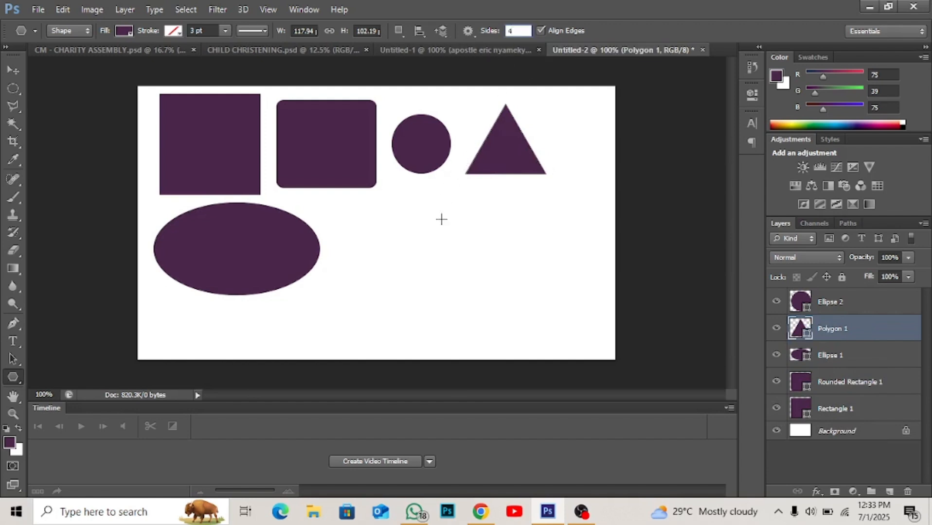
left_click_drag(441, 219, 474, 259)
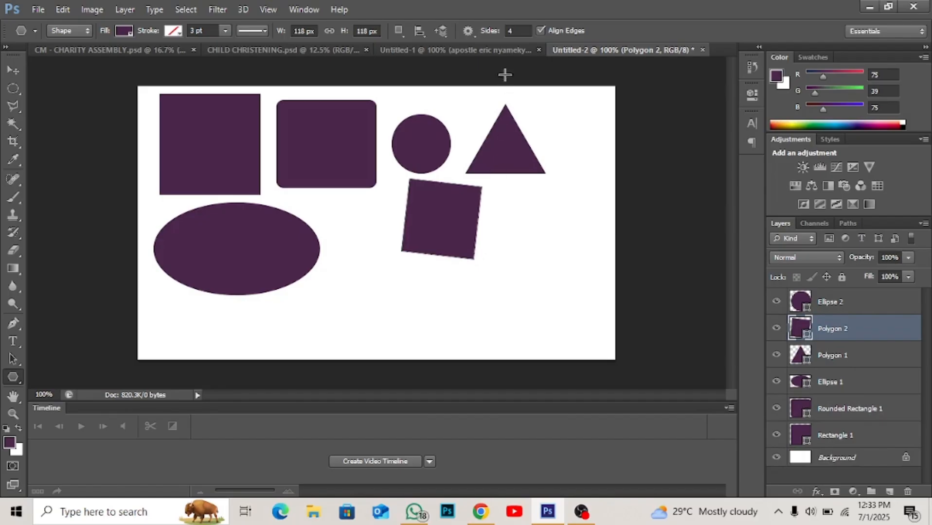
left_click(511, 31)
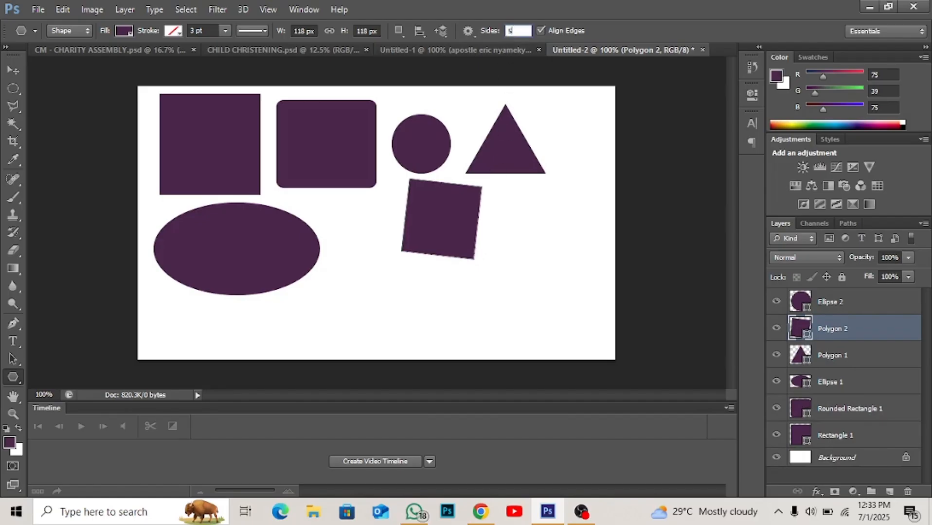
left_click_drag(531, 199, 380, 266)
key("v")
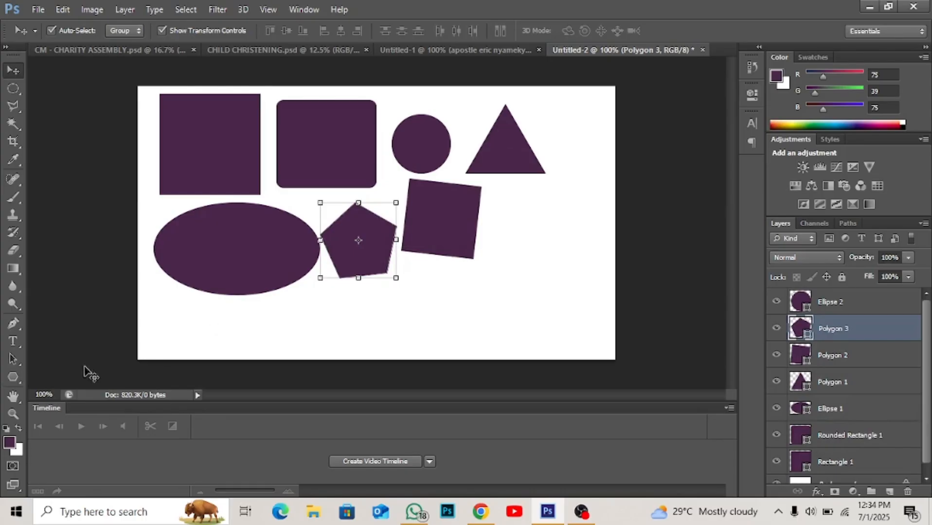
- Draw a 9-sided polygon about 100 × 100 px beside the tilted square with the Polygon tool
left_click_drag(16, 376, 16, 375)
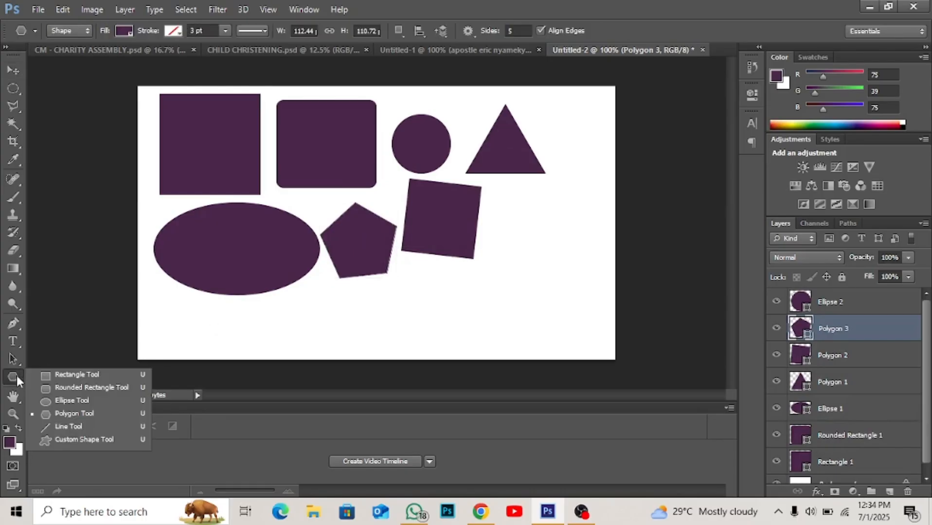
left_click(70, 415)
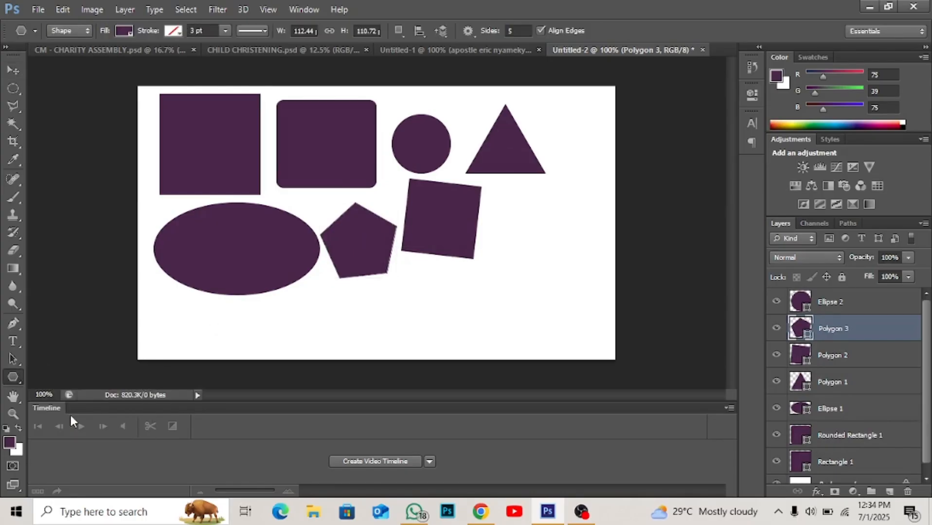
left_click(514, 32)
left_click_drag(520, 235, 544, 258)
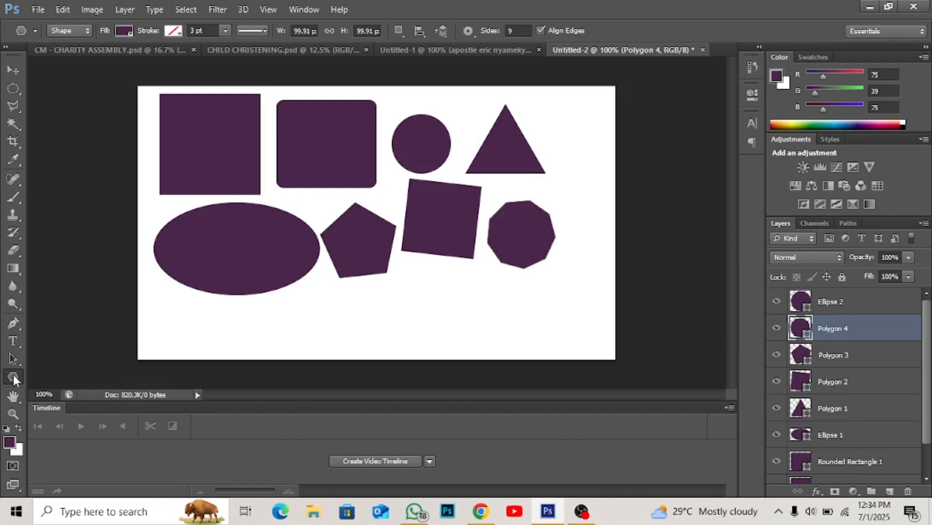
- Draw the telephone custom shape about 58 × 58 px below the tilted square
right_click(13, 375)
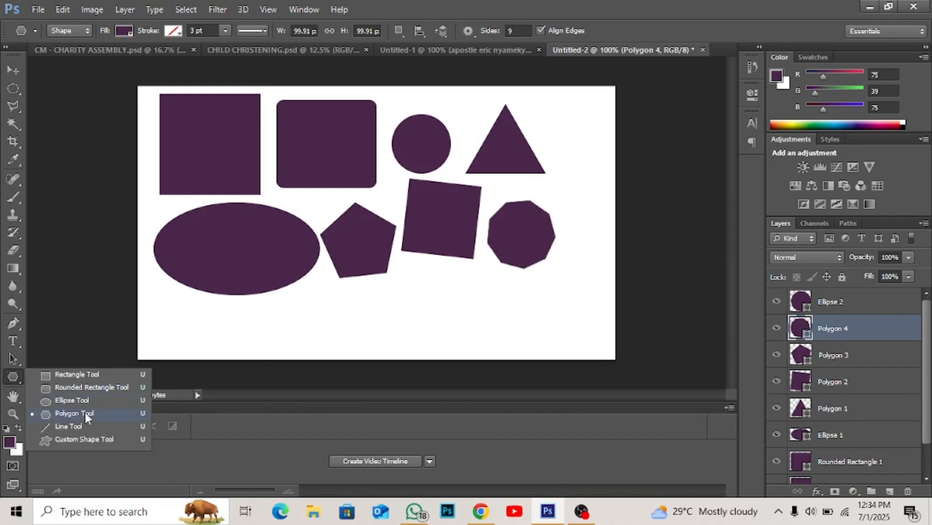
left_click(85, 440)
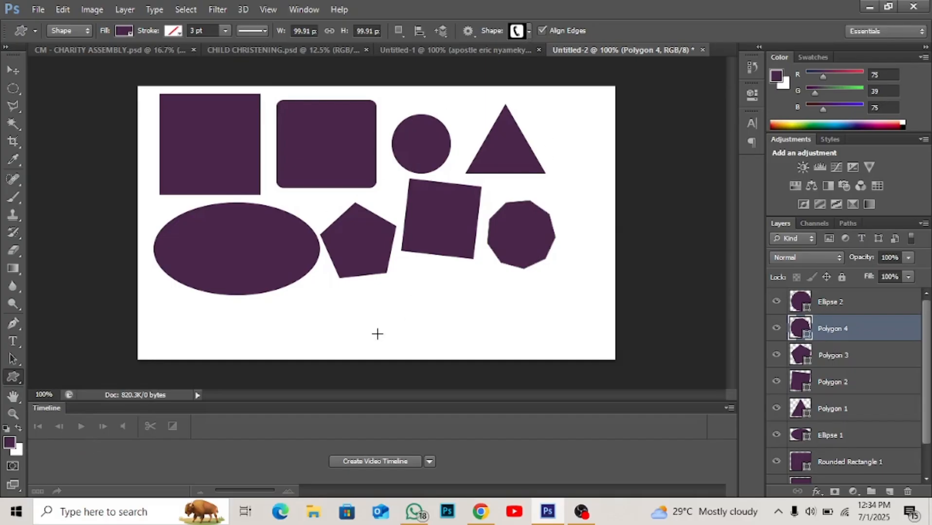
left_click_drag(400, 298, 451, 338)
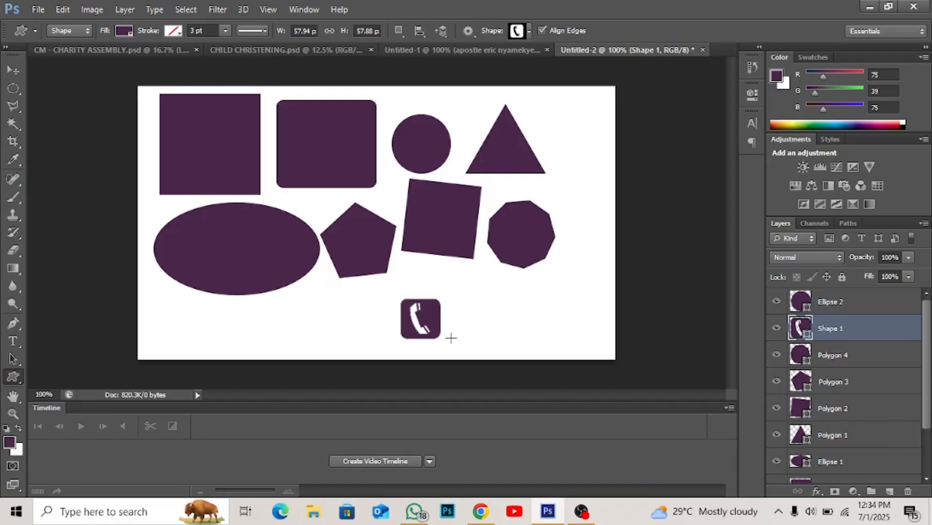
- Choose the registered trademark symbol as the custom shape and draw it about 59 × 59 px beside the telephone
left_click(529, 30)
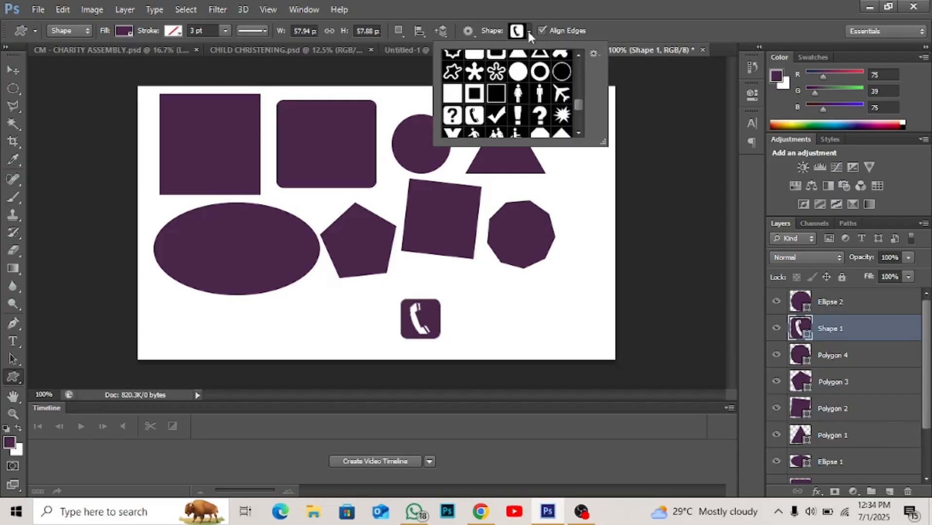
scroll(519, 102, "down", 4)
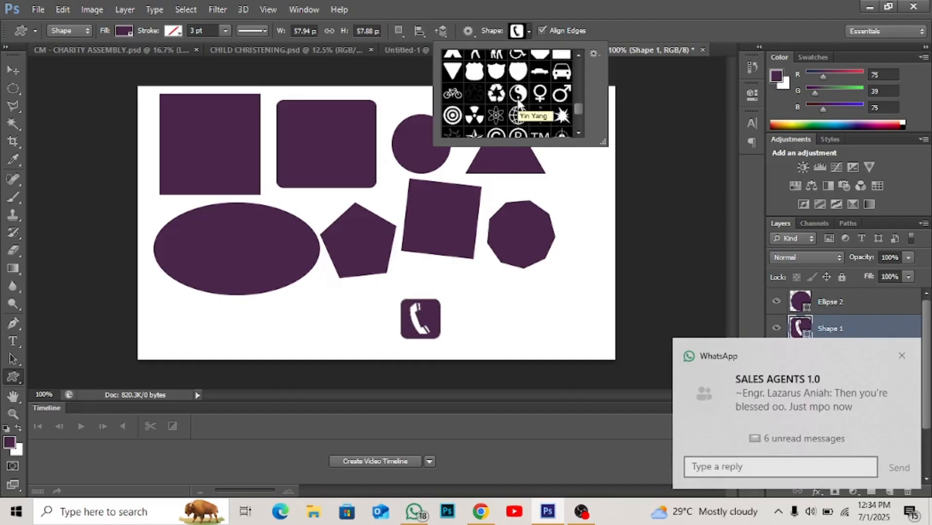
scroll(517, 100, "down", 2)
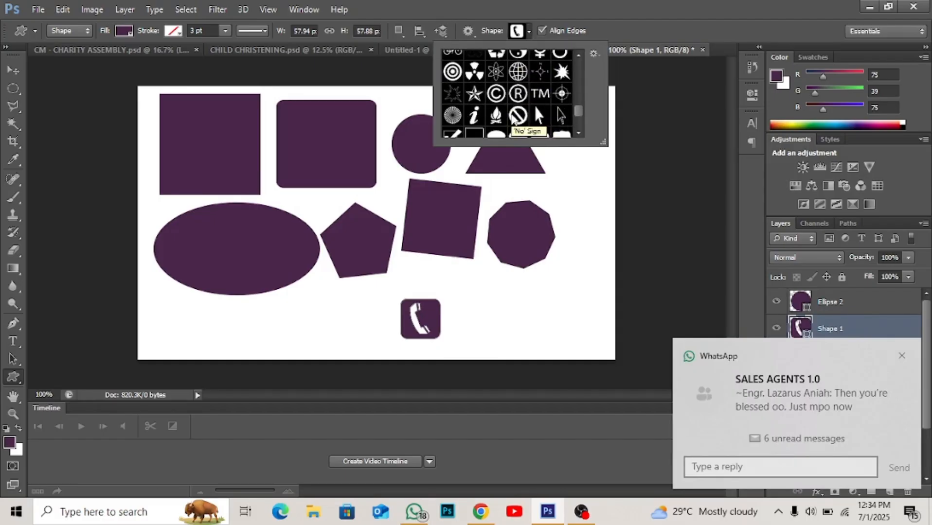
left_click(517, 95)
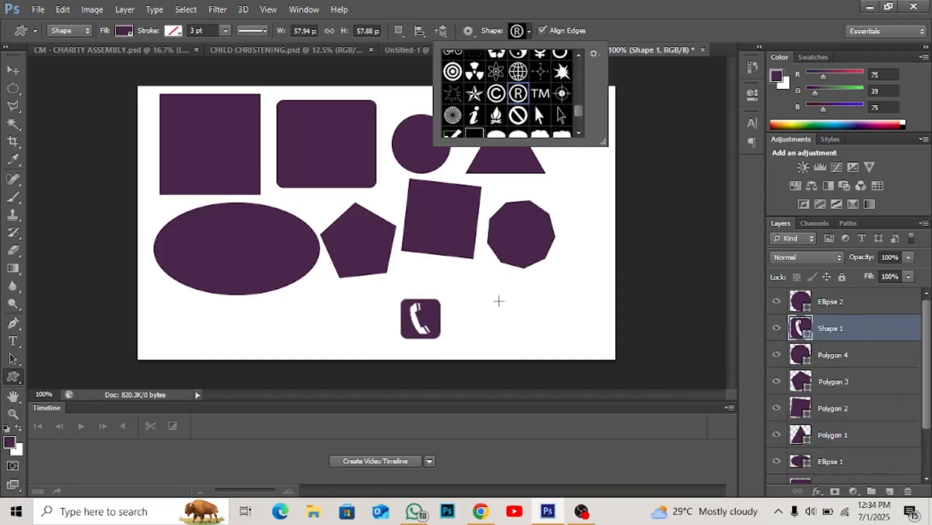
left_click(499, 302)
left_click_drag(499, 301, 537, 350)
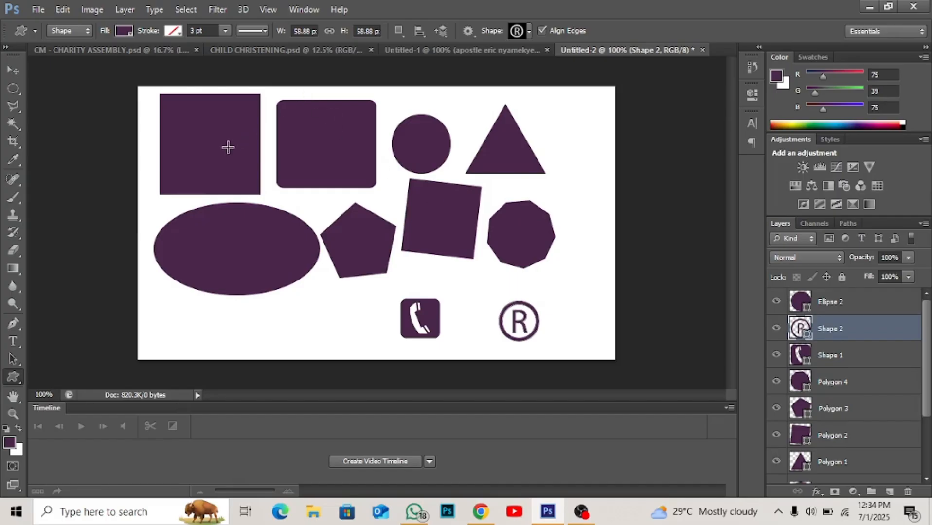
- Select the square, rounded rectangle, circle, triangle and polygons in turn with the Move tool to examine their matching layers
key("v")
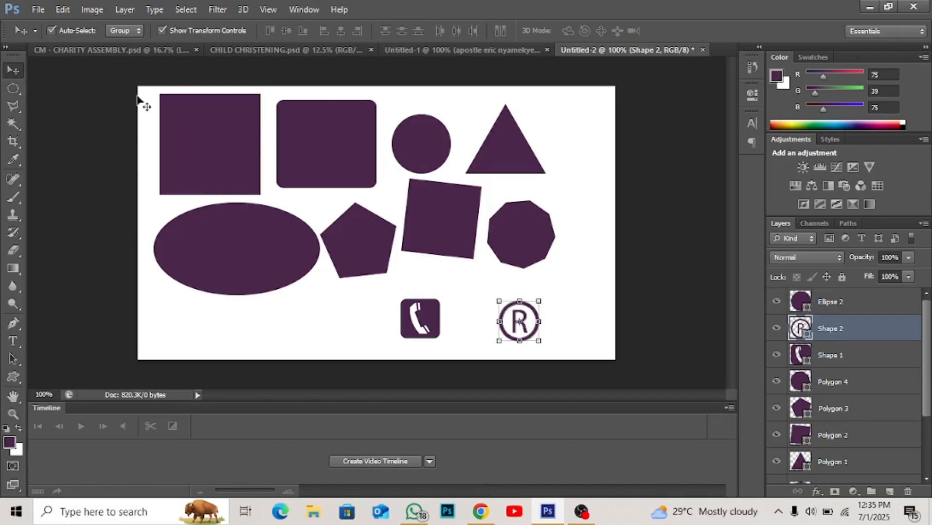
left_click(241, 149)
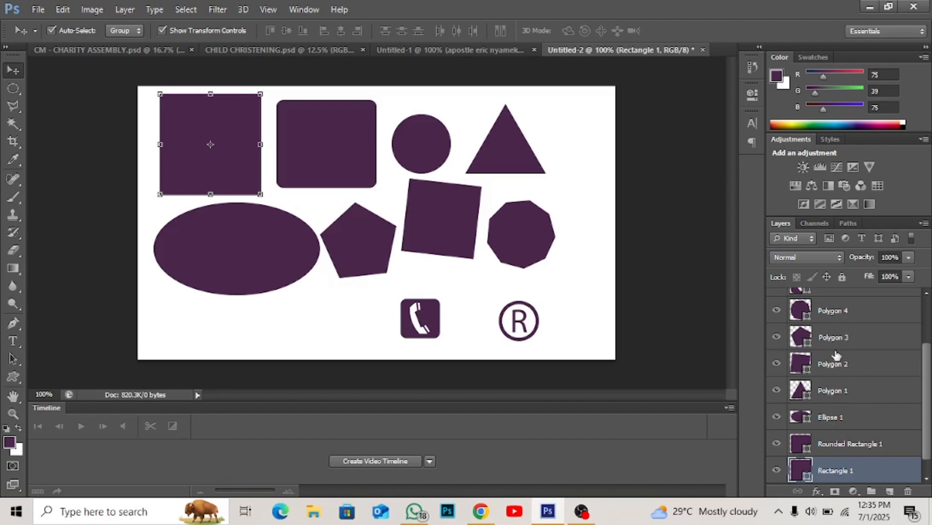
left_click(315, 162)
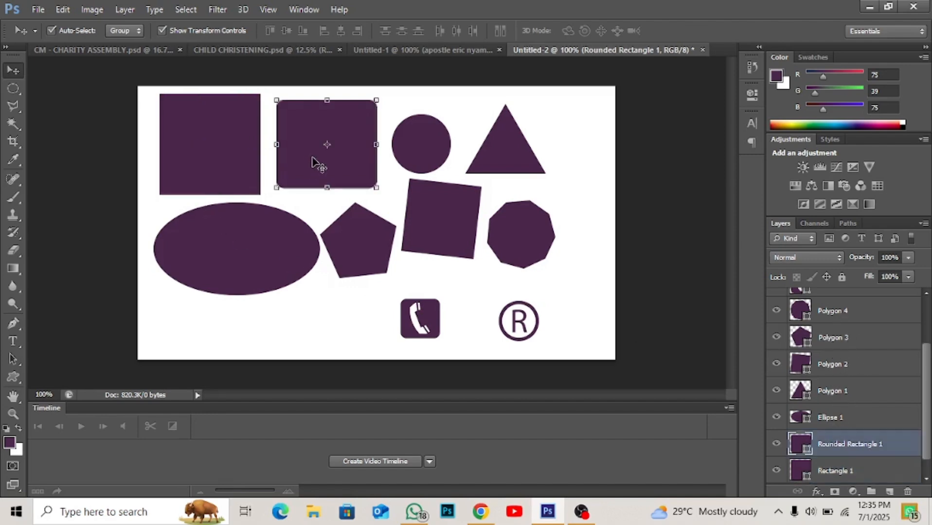
left_click(406, 158)
left_click(527, 155)
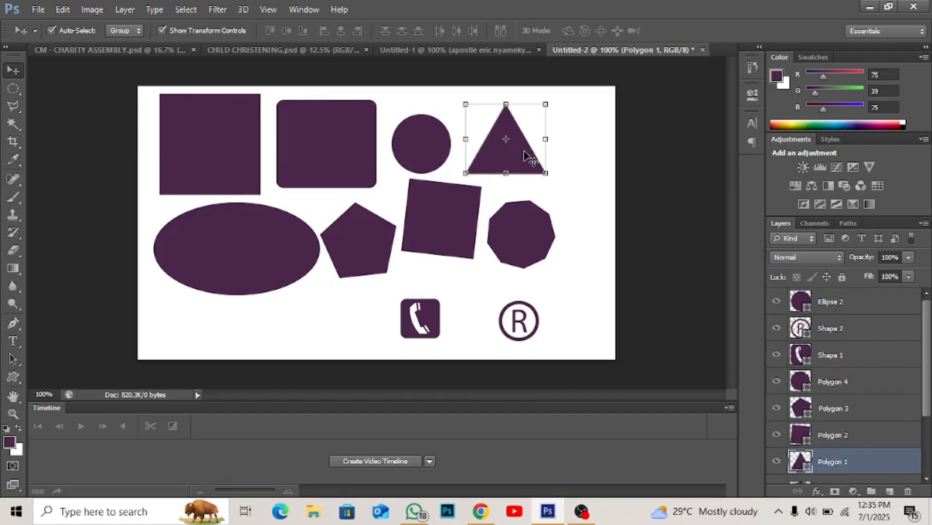
left_click(533, 238)
left_click(452, 243)
left_click(356, 253)
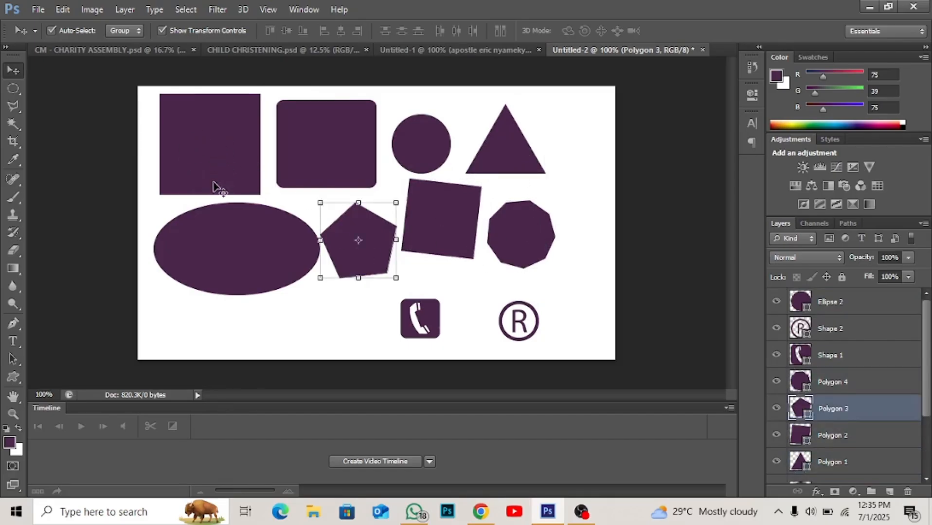
- Add a Color Overlay effect to the large square's layer and open its overlay color for editing
left_click(205, 156)
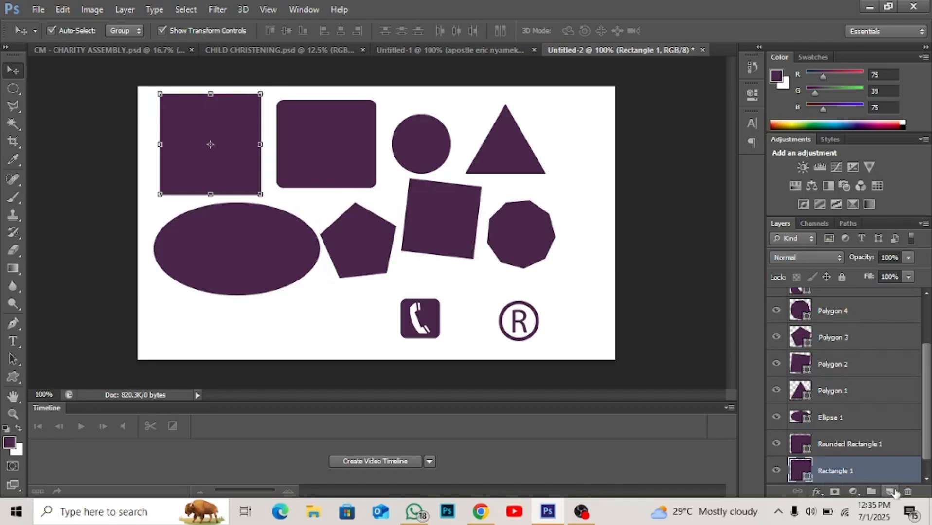
left_click(817, 493)
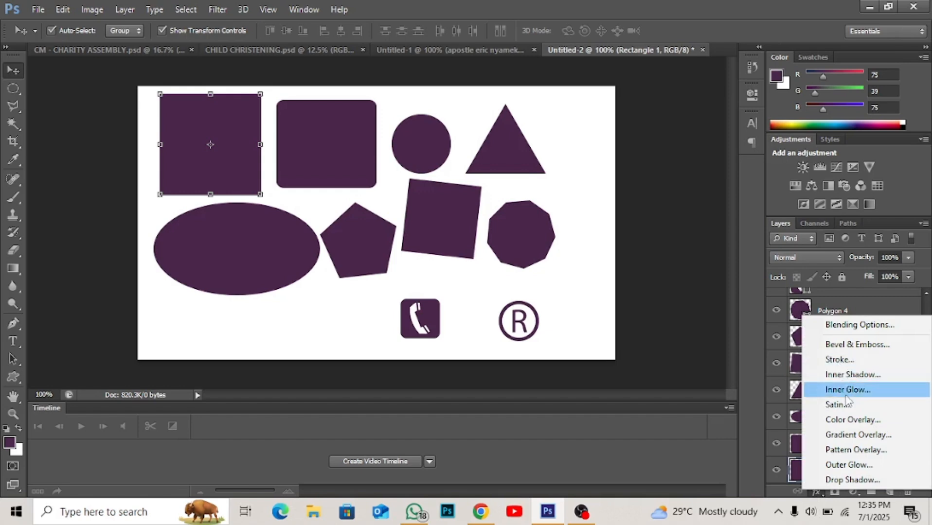
left_click(856, 421)
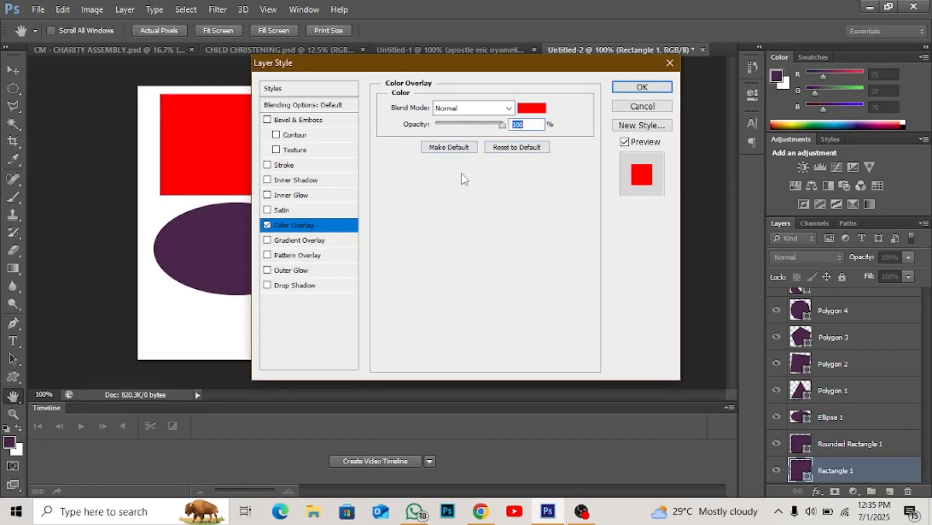
left_click(535, 113)
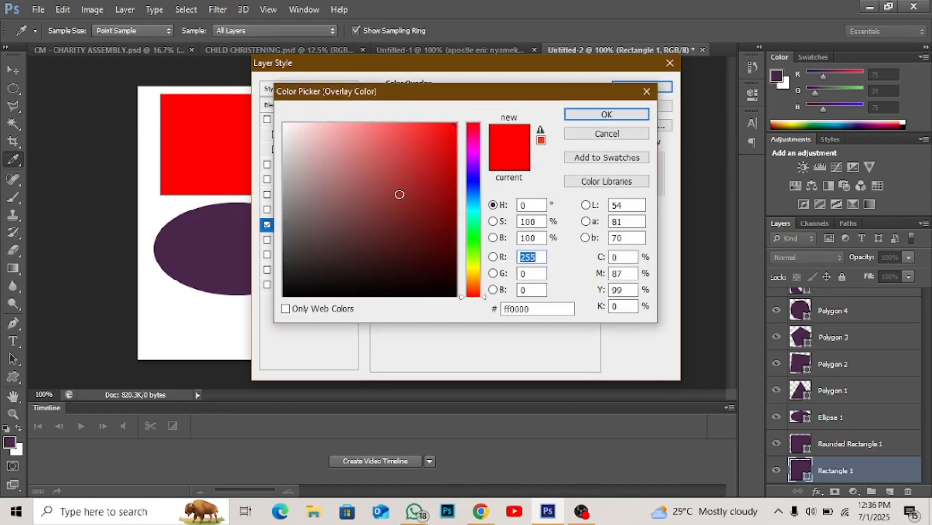
- Try darker red overlay shades on the square, ending with #661818, keeping the color picker clear of the square
left_click(399, 194)
left_click_drag(399, 194, 398, 170)
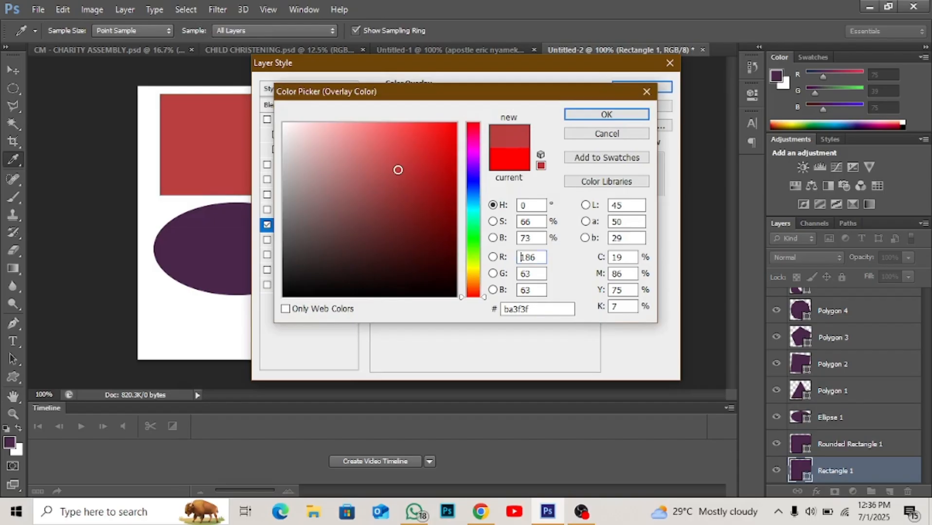
left_click(391, 196)
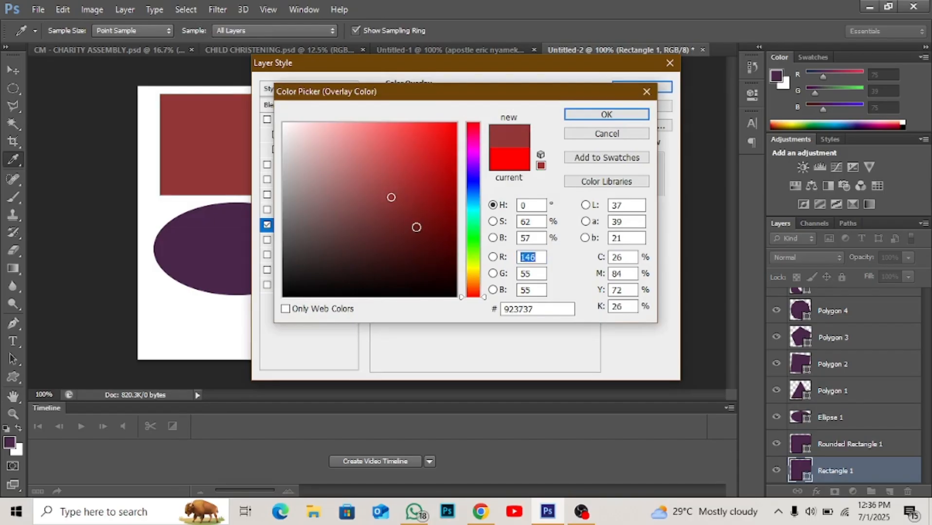
left_click(417, 227)
left_click_drag(428, 98, 506, 173)
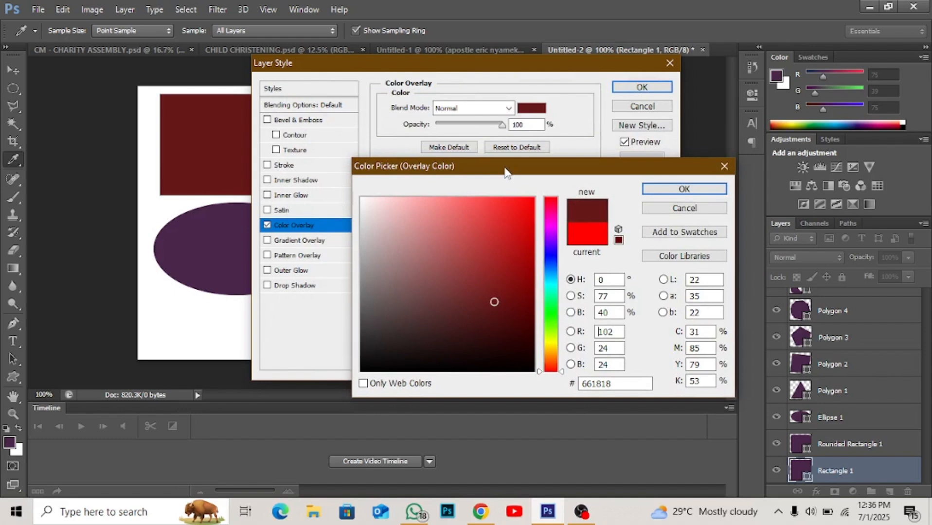
left_click_drag(506, 172, 458, 139)
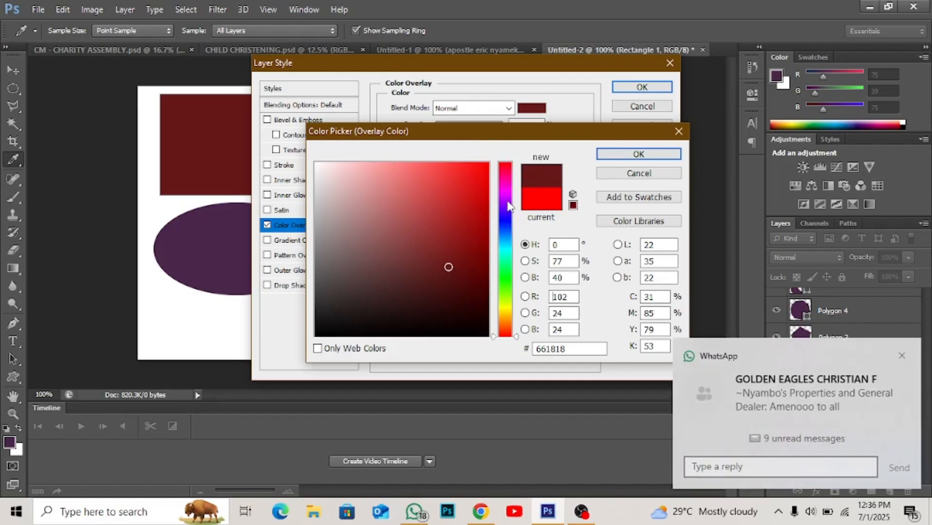
- Try teal and blue overlay hues on the square, ending with the very dark blue #04042e
left_click(504, 278)
left_click(505, 249)
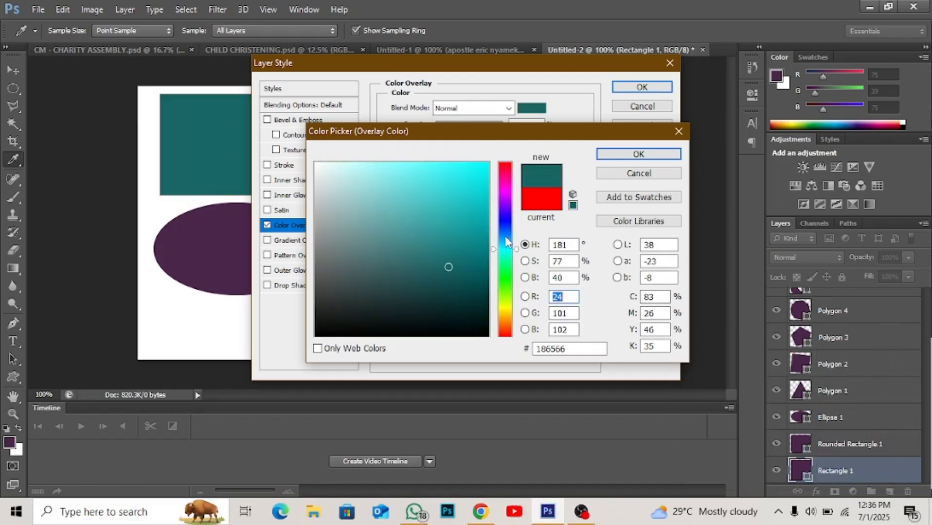
left_click(505, 221)
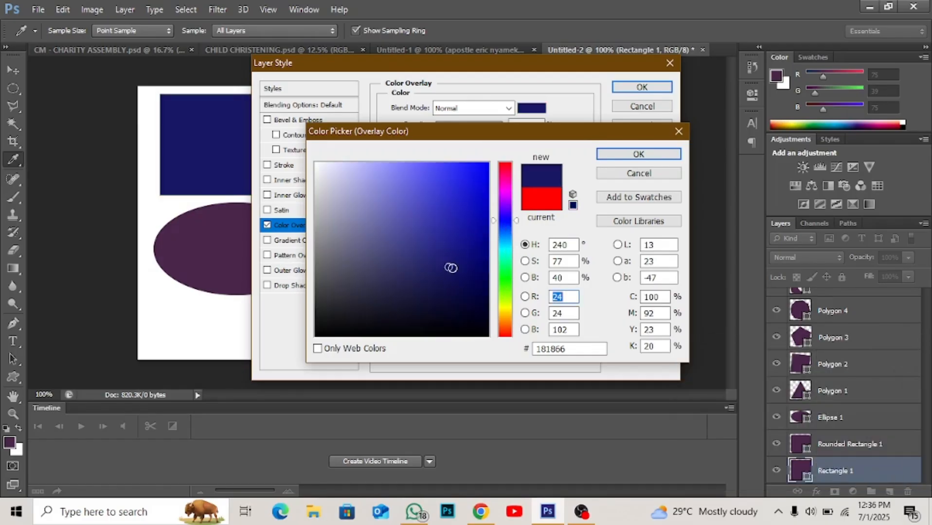
left_click(463, 201)
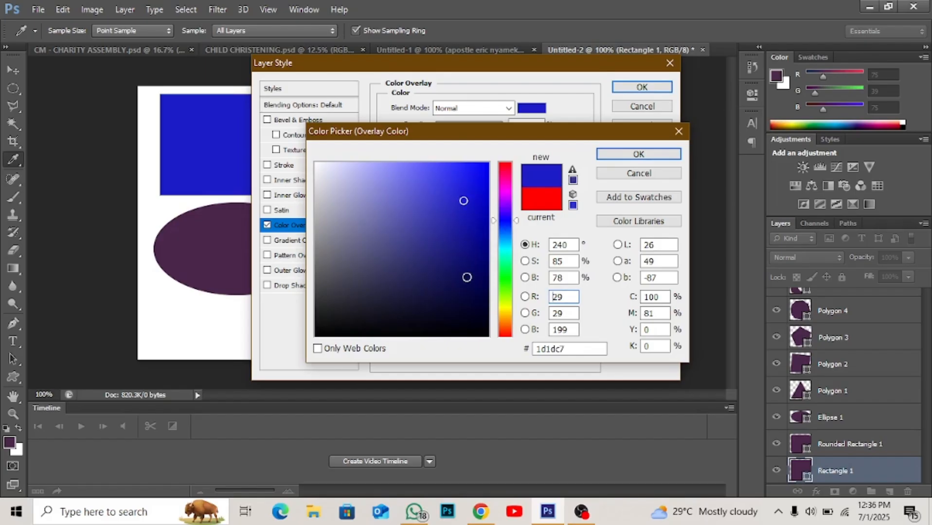
left_click(467, 278)
left_click(475, 305)
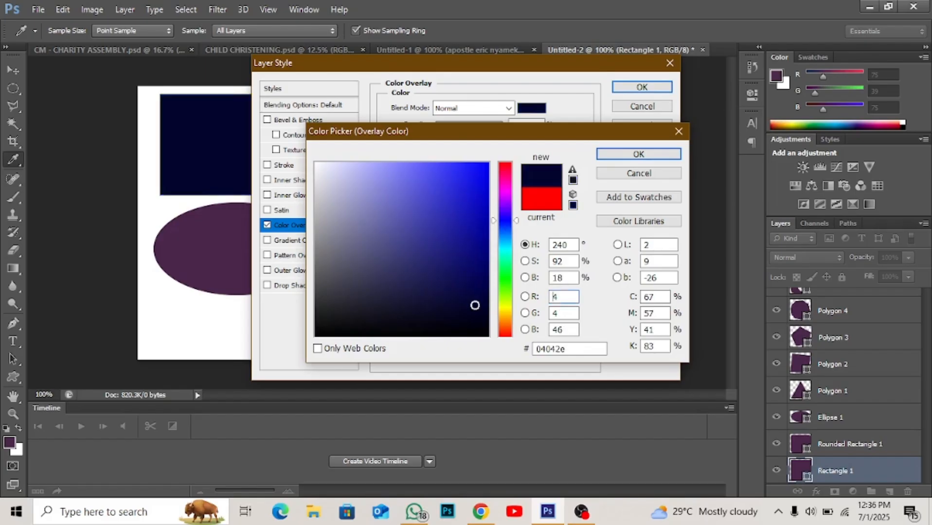
- Set the square's overlay color to purple #830676 and apply the layer style
left_click(508, 188)
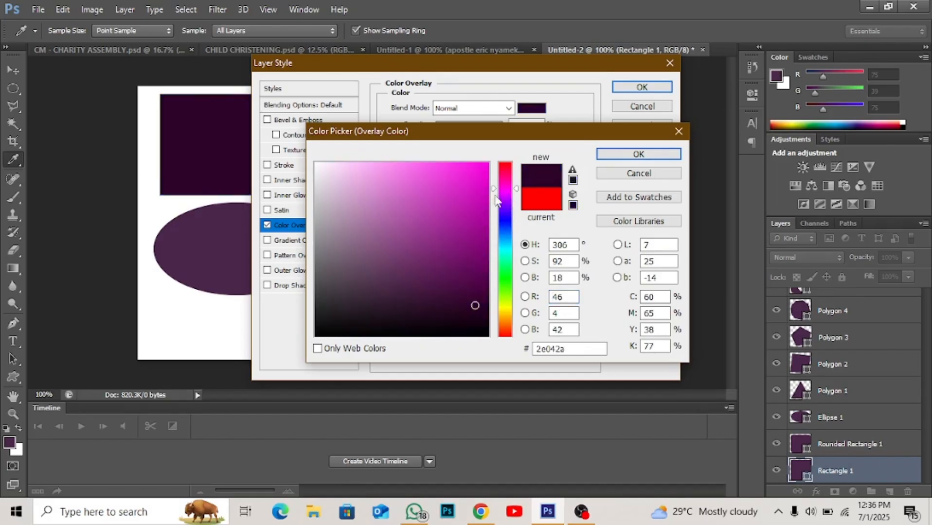
left_click(480, 247)
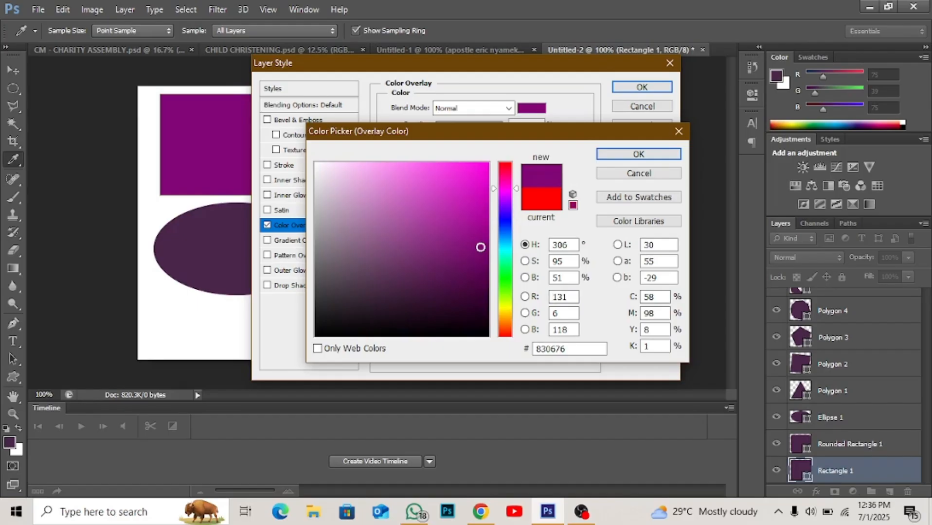
left_click(603, 152)
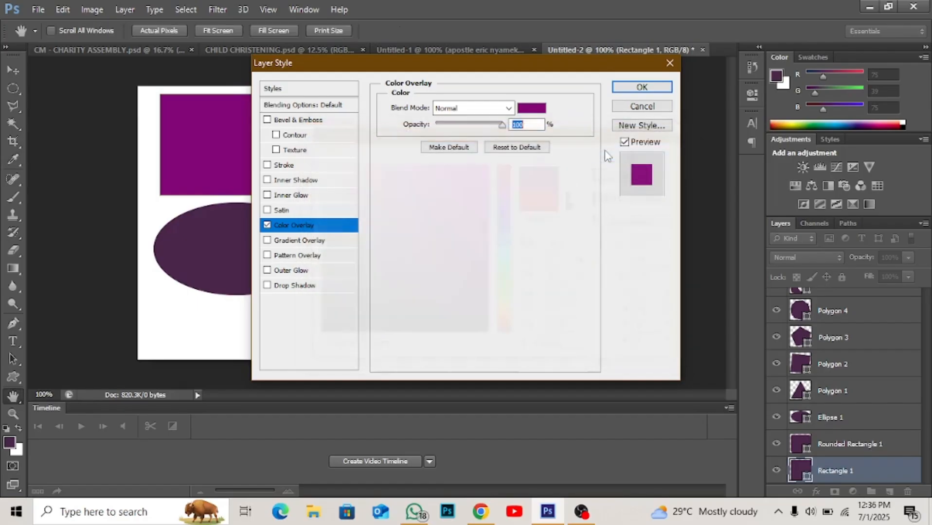
left_click(628, 86)
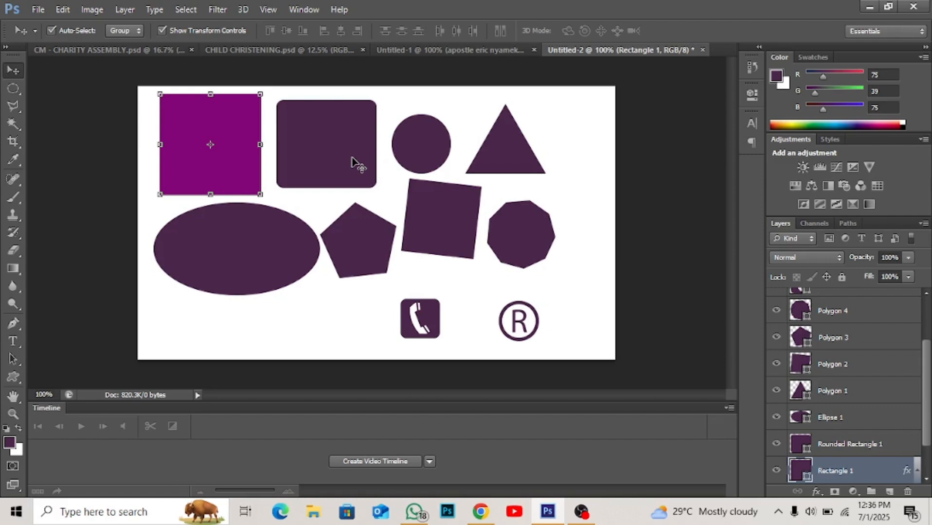
- Add a Color Overlay effect to the tilted square's layer and open its overlay color, keeping the dialogs clear of the shape
left_click(434, 227)
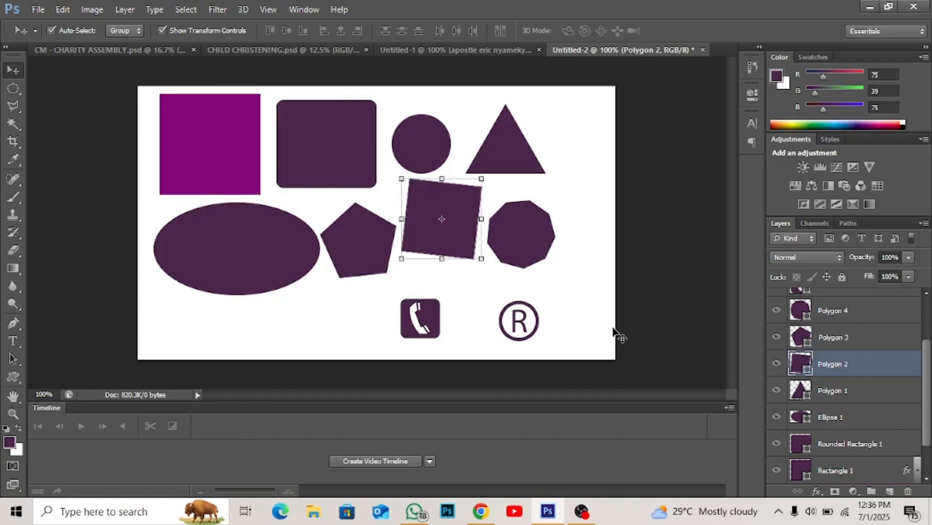
left_click(817, 492)
left_click(847, 421)
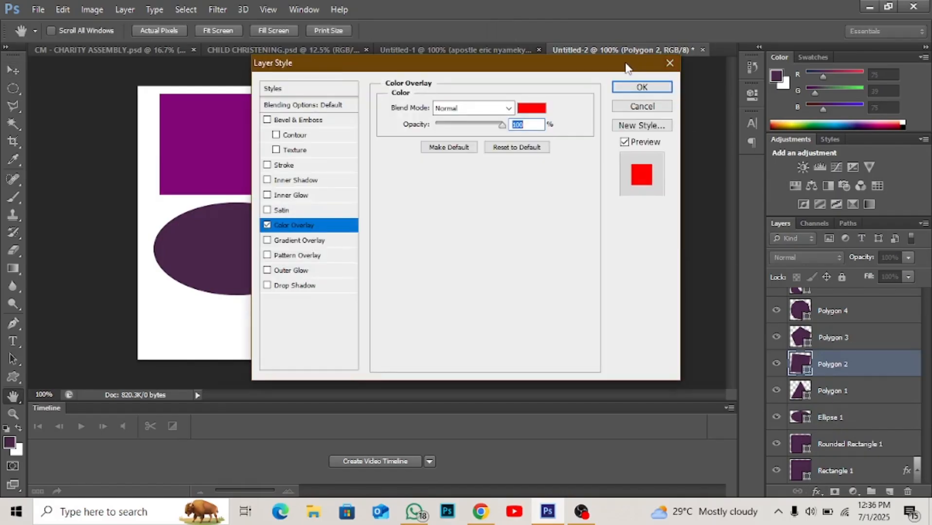
left_click_drag(626, 68, 341, 83)
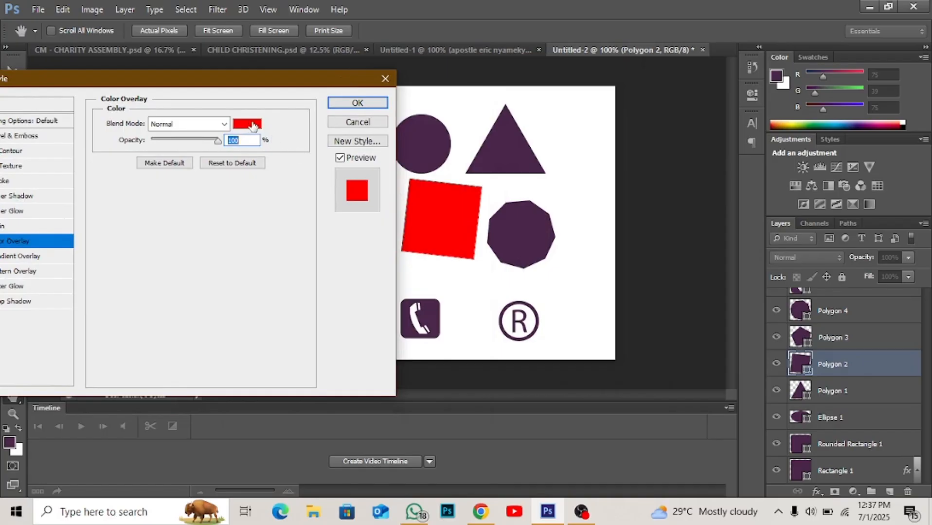
left_click(252, 126)
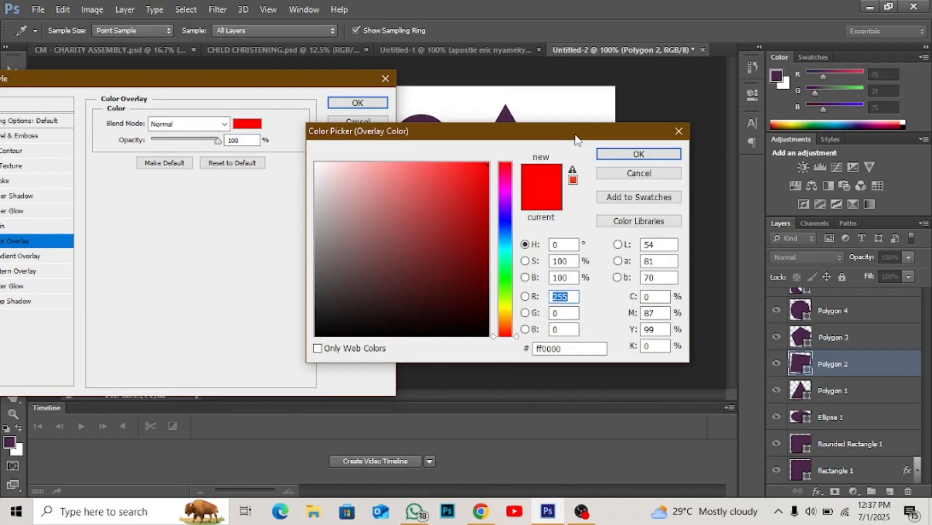
left_click_drag(577, 140, 270, 193)
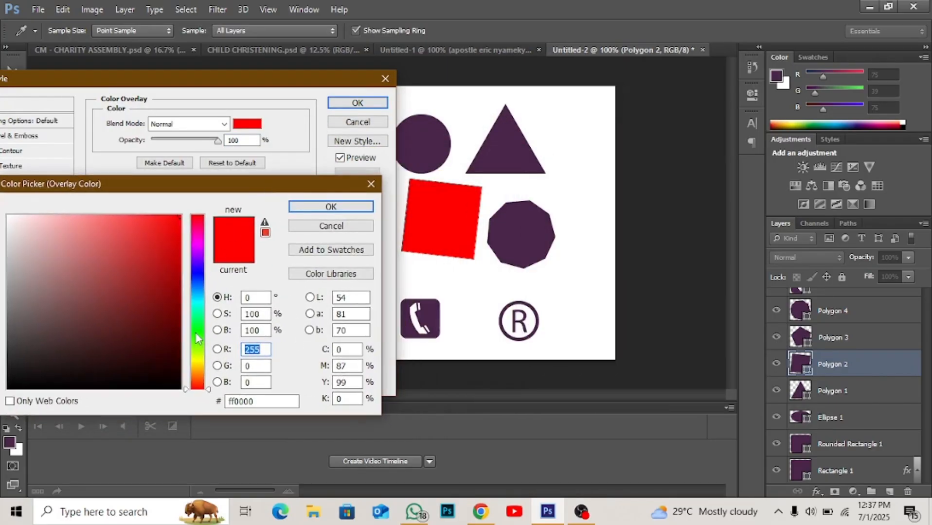
- Set the tilted square's overlay color to dark green #043c02 and apply the layer style
left_click(195, 332)
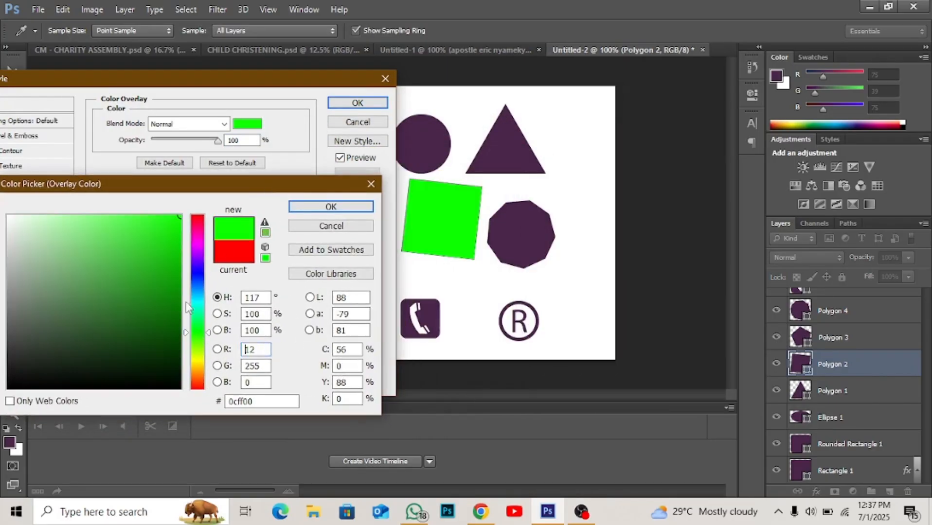
left_click(175, 321)
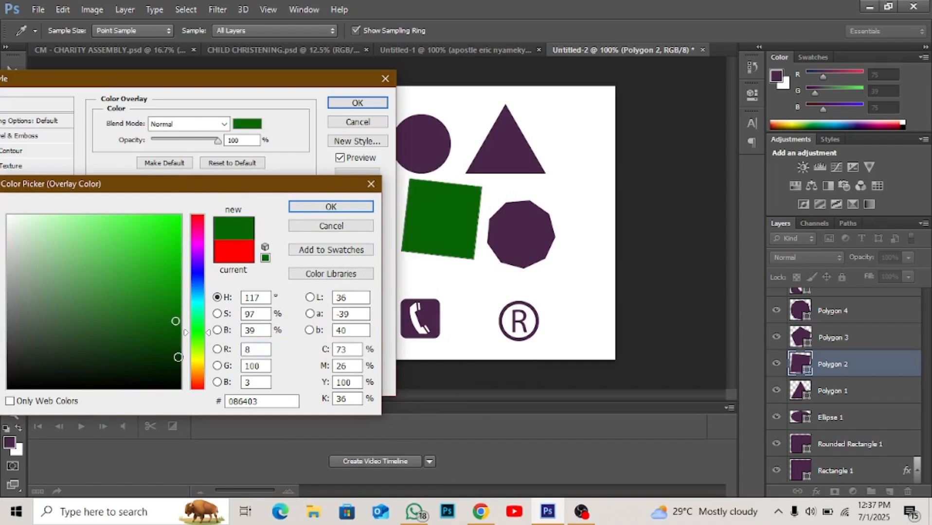
left_click(175, 358)
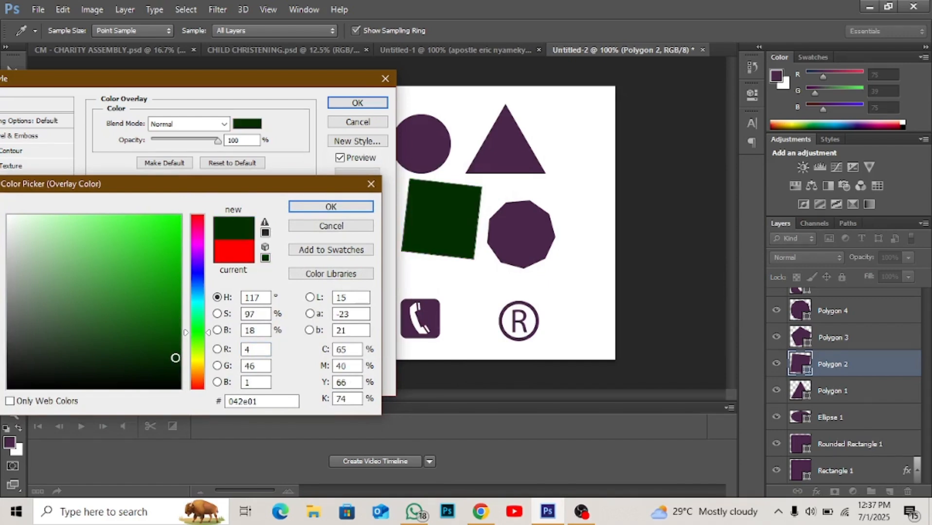
left_click(176, 348)
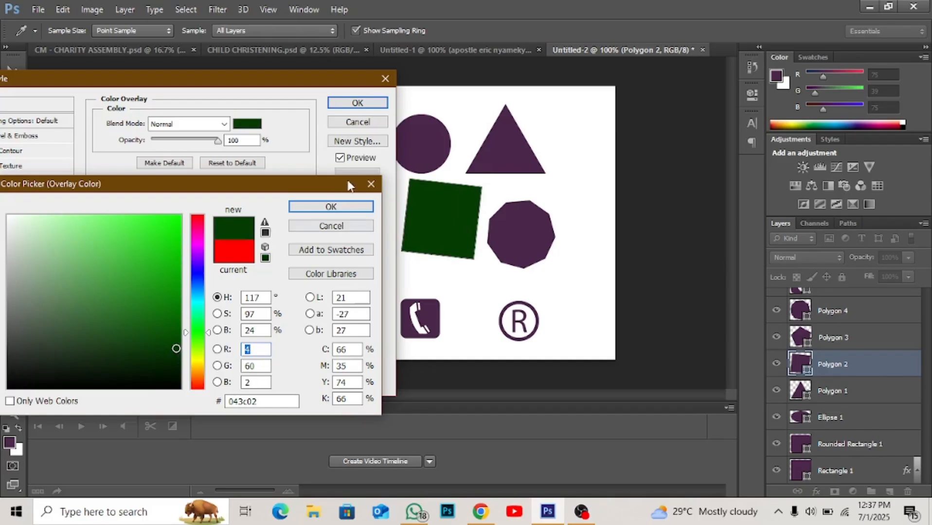
left_click(332, 207)
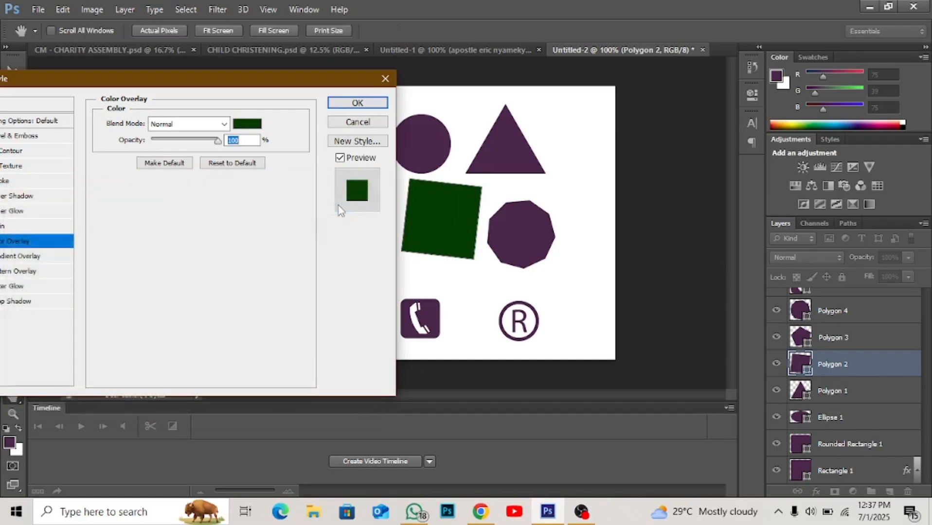
left_click(377, 104)
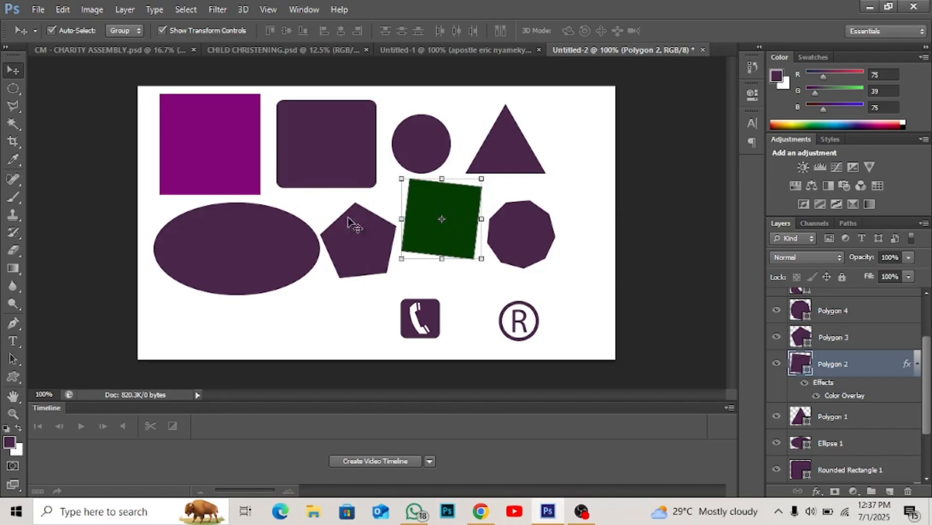
left_click(38, 10)
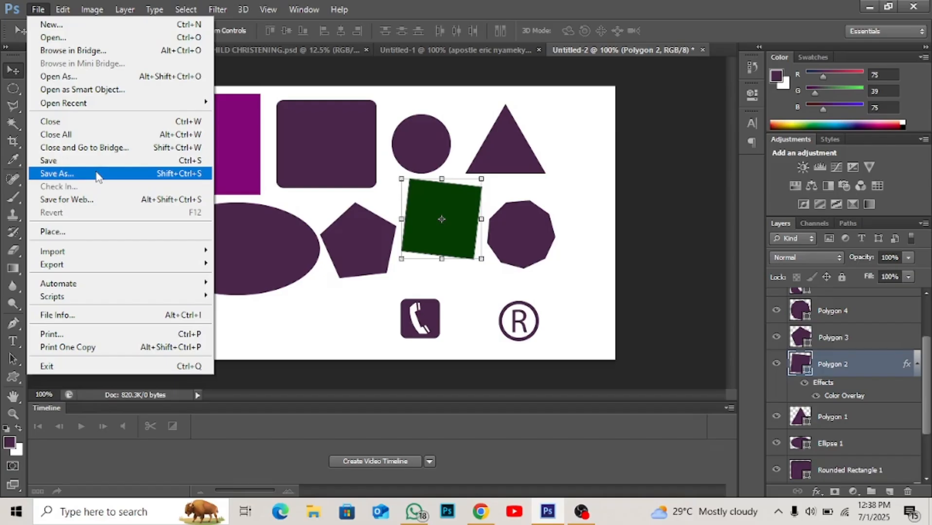
left_click(307, 207)
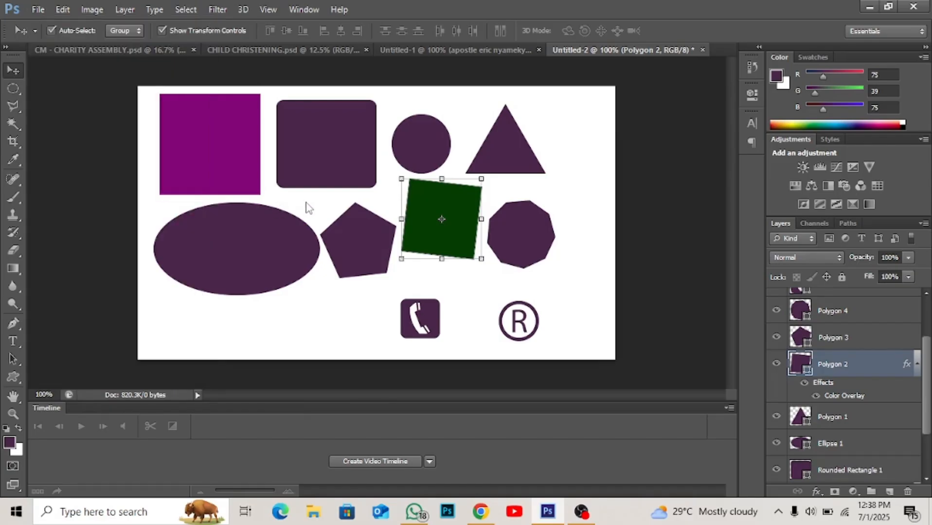
key("ctrl+shift+s")
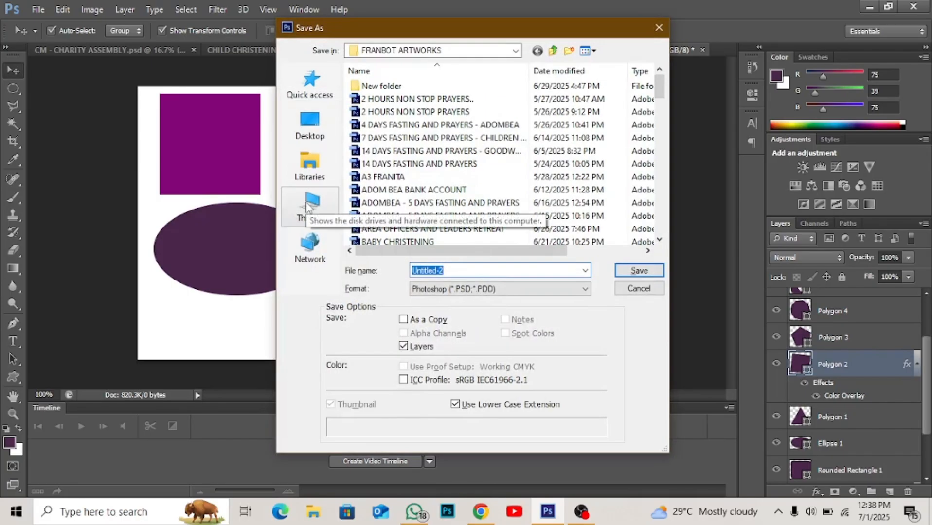
left_click(659, 27)
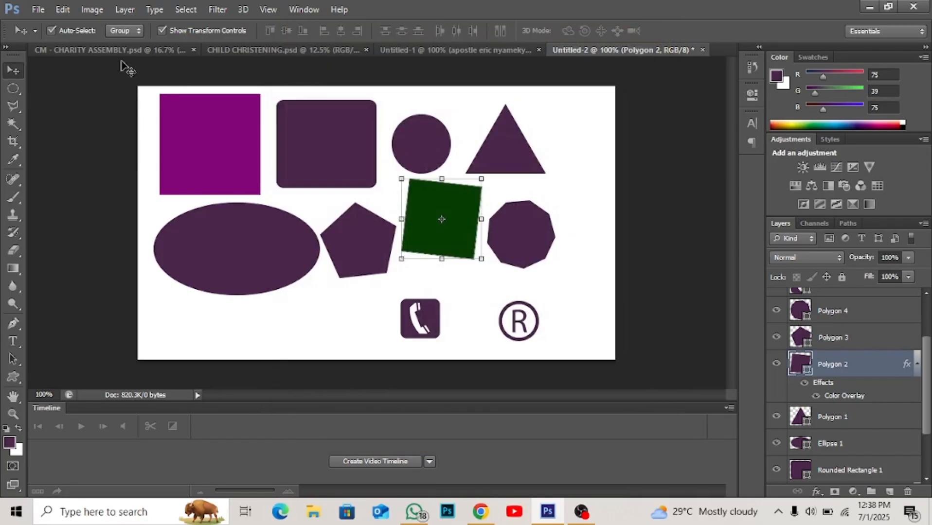
- Save the document to the Desktop as SHAPES in Photoshop (*.PSD;*.PDD) format with Maximize Compatibility on
left_click(32, 10)
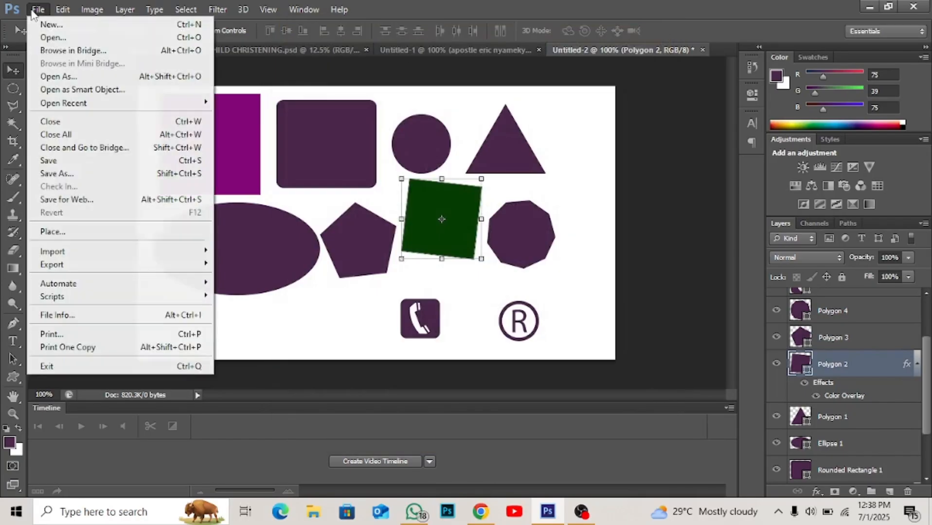
left_click(102, 173)
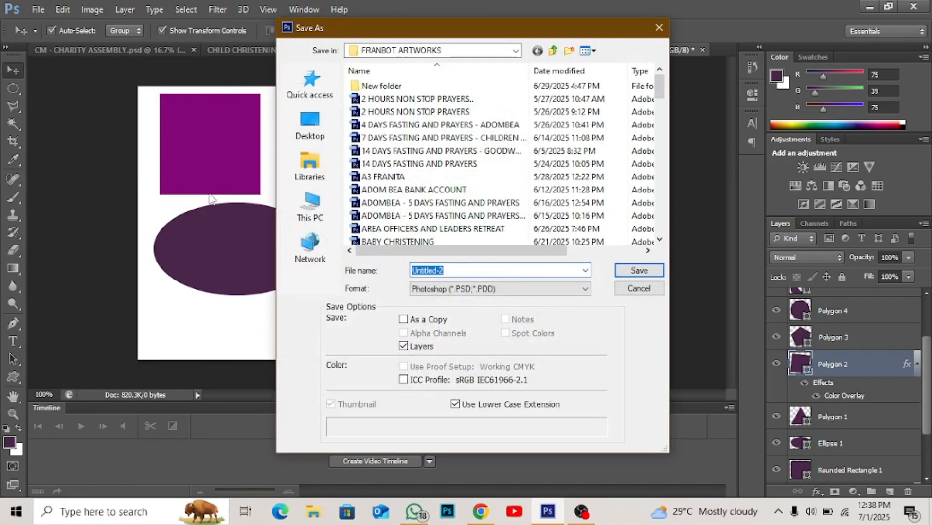
left_click(310, 125)
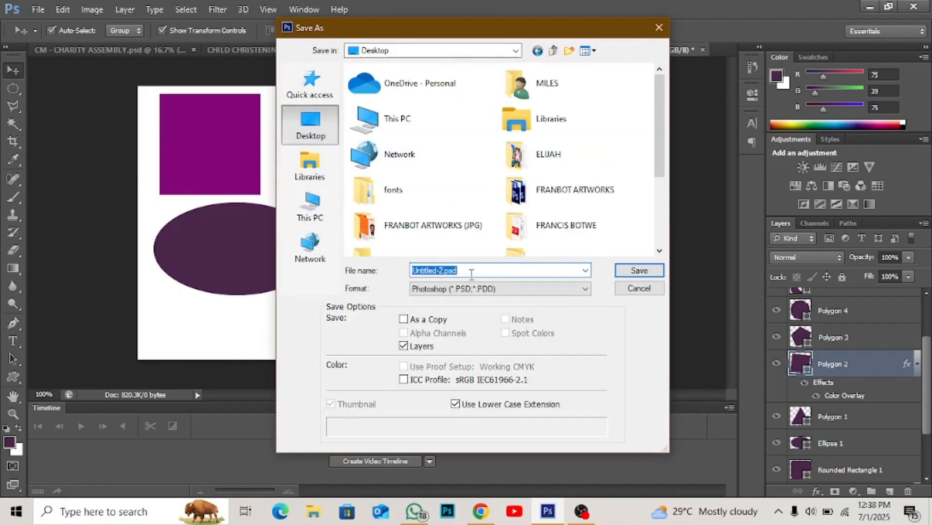
type("S")
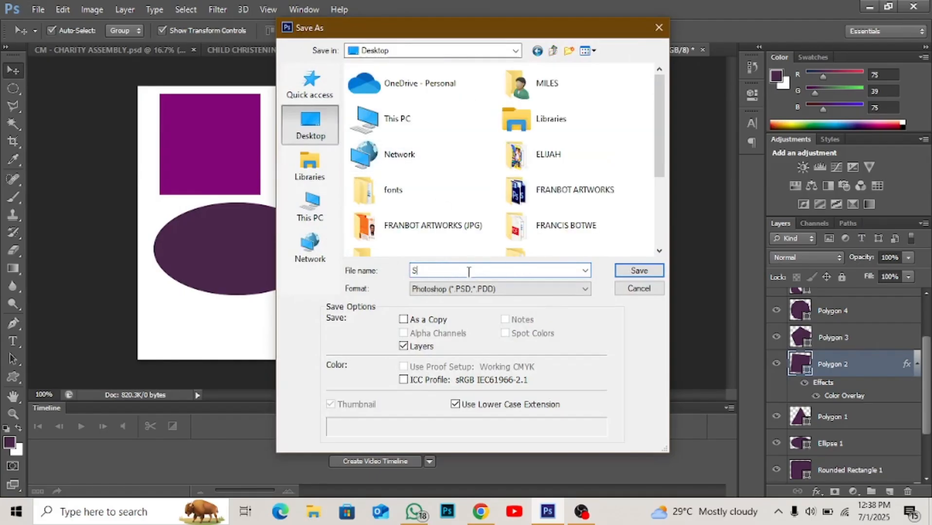
type("HAPES")
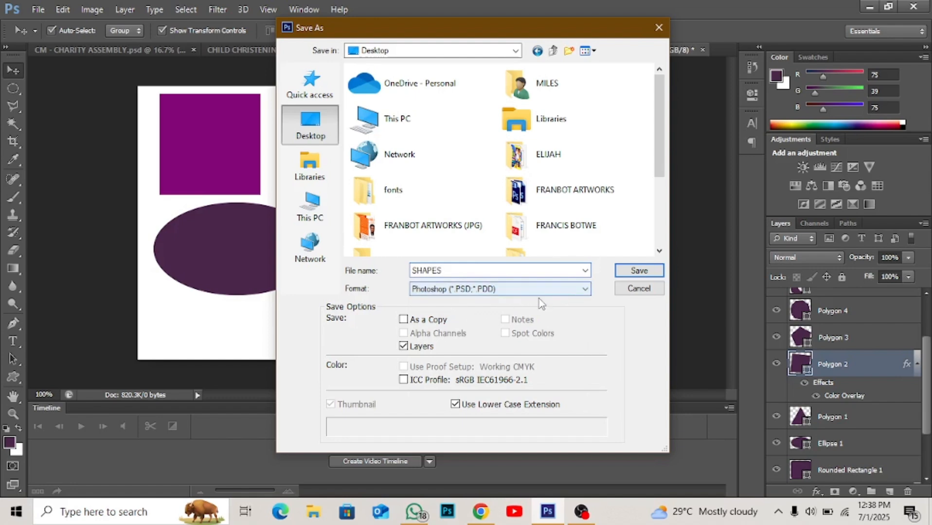
left_click(576, 296)
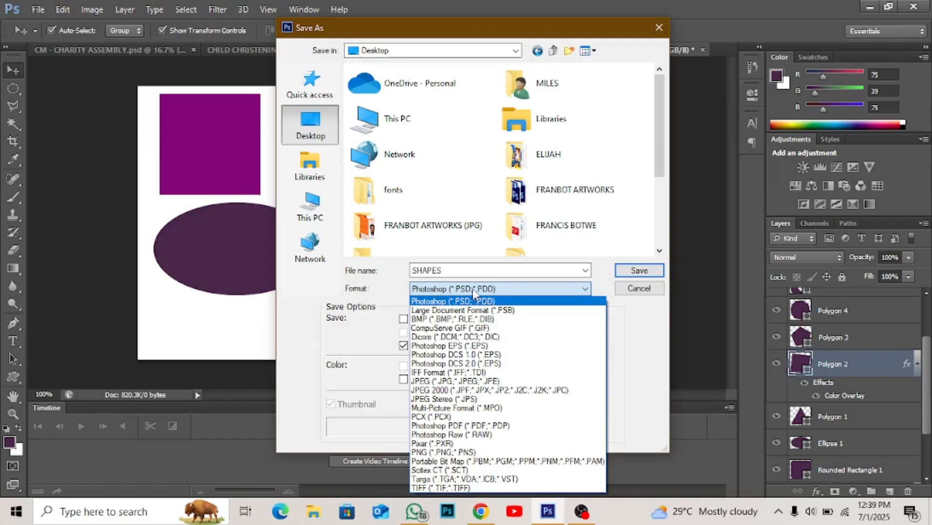
left_click(480, 302)
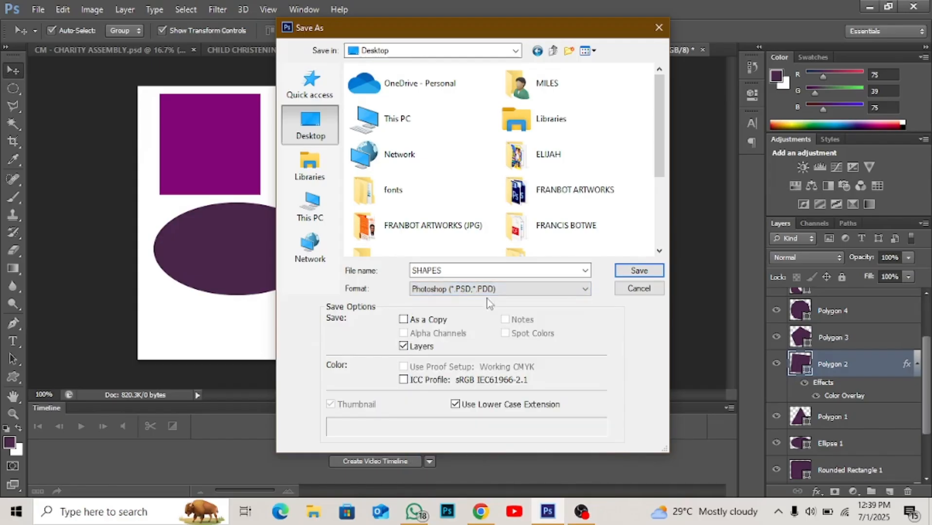
left_click(639, 270)
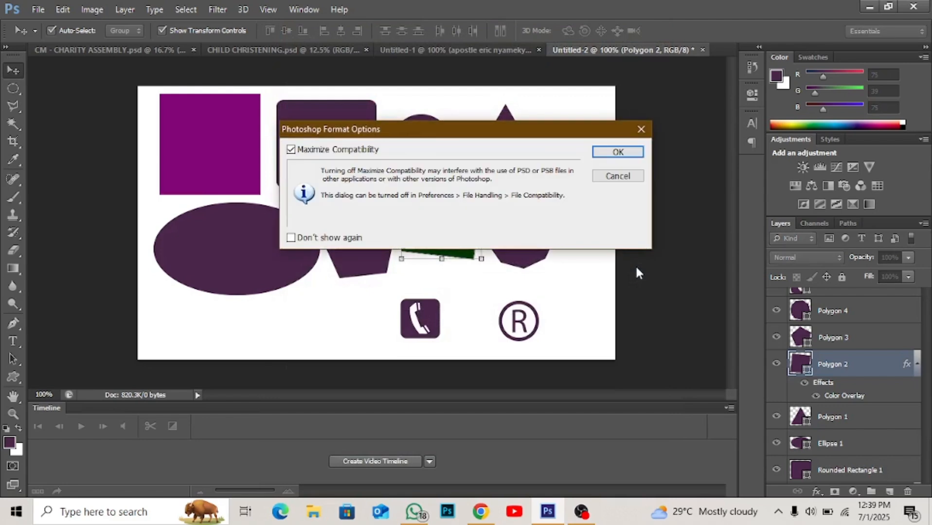
left_click(617, 151)
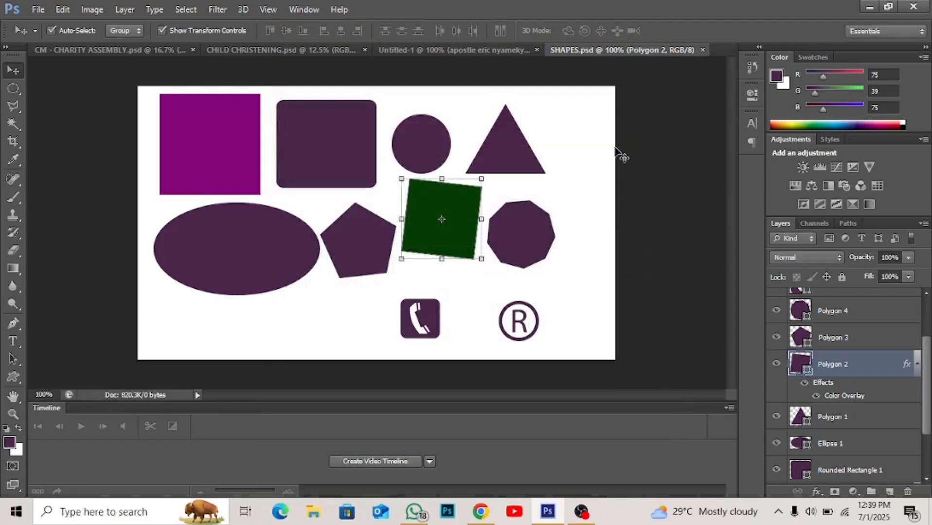
- Minimize the open windows to check the desktop for the saved SHAPES file and return to Photoshop
left_click(871, 4)
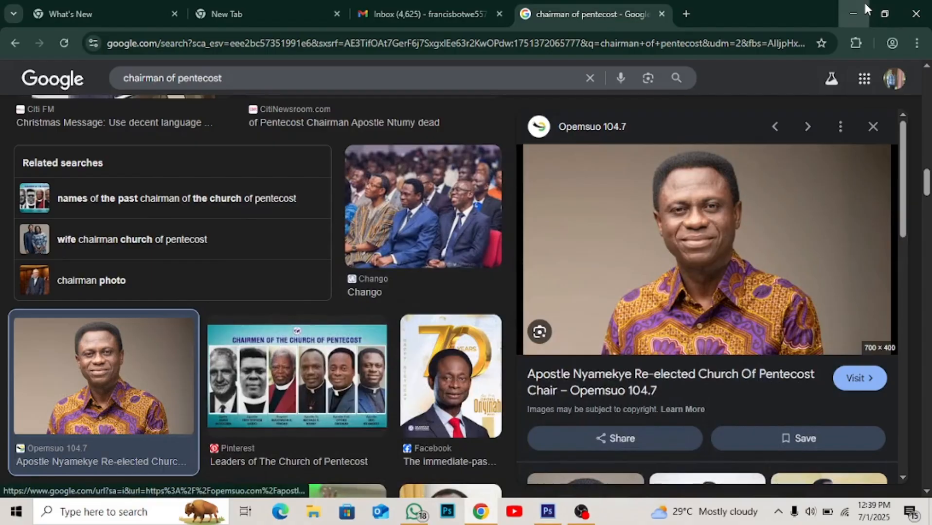
left_click(864, 1)
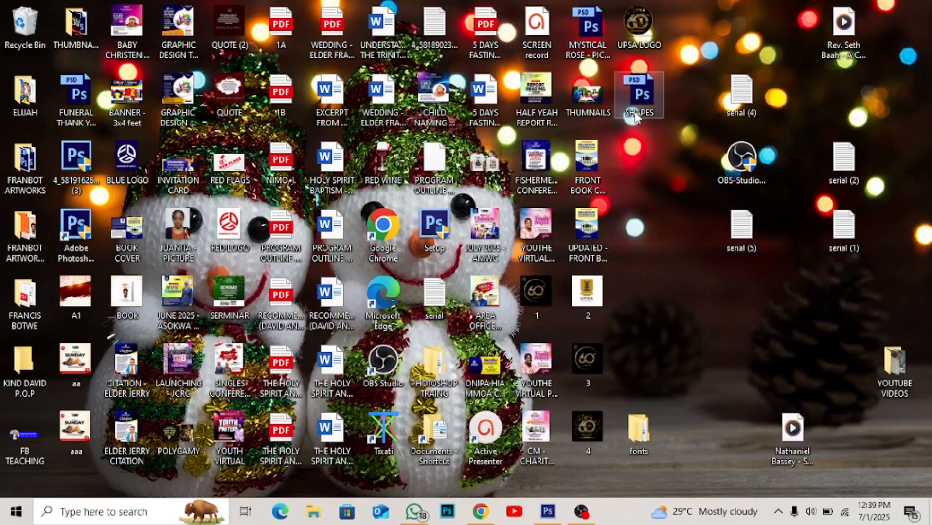
left_click(549, 510)
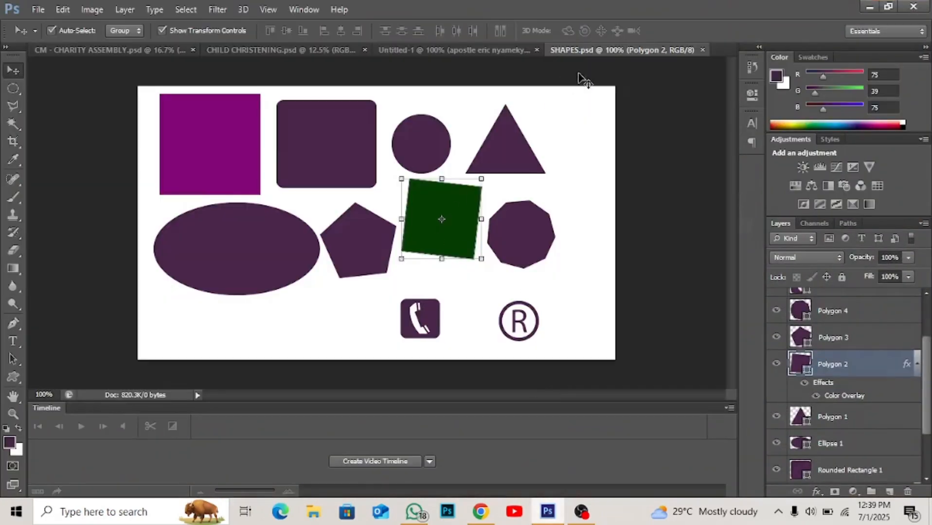
- Close the SHAPES document and reopen the saved SHAPES Photoshop file from the Desktop
left_click(702, 50)
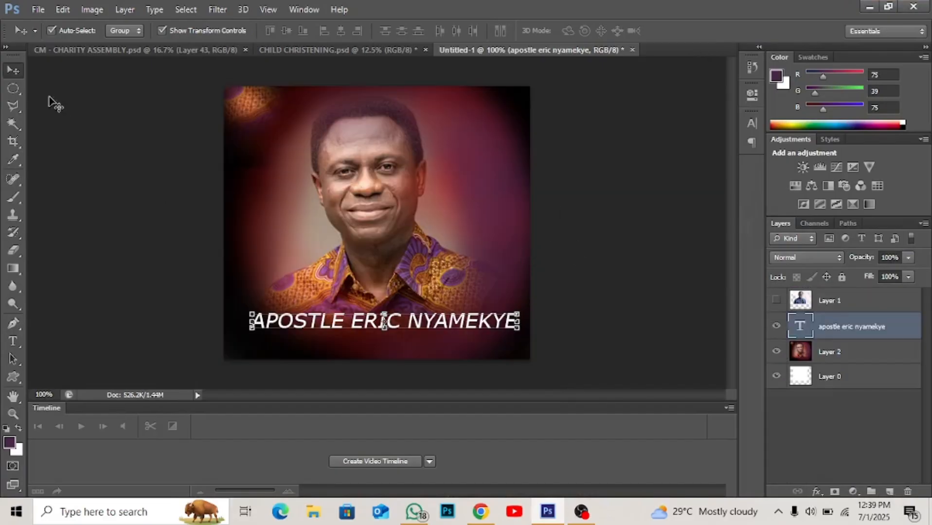
left_click(41, 9)
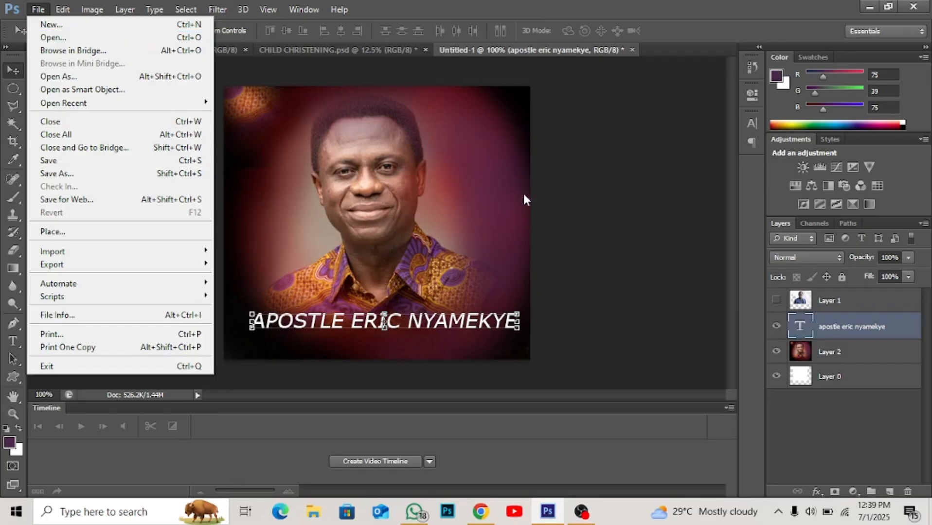
left_click(593, 242)
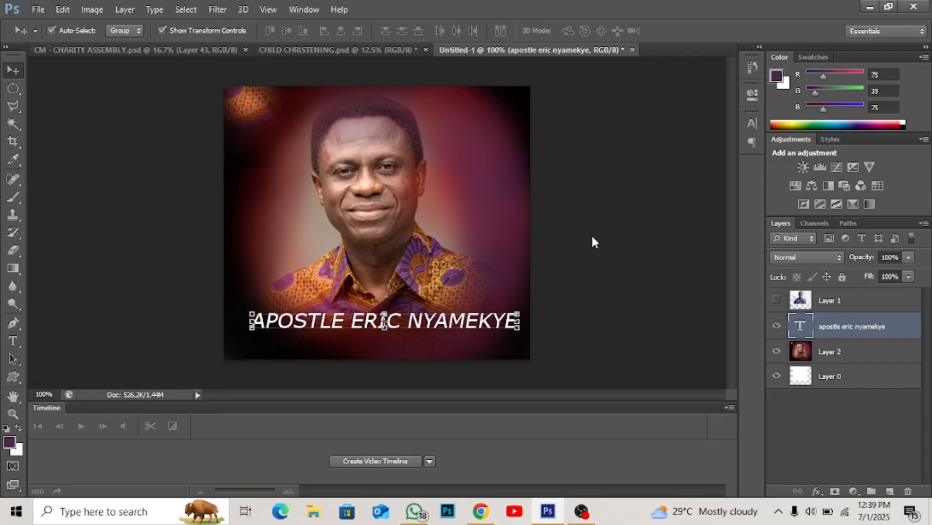
key("ctrl+o")
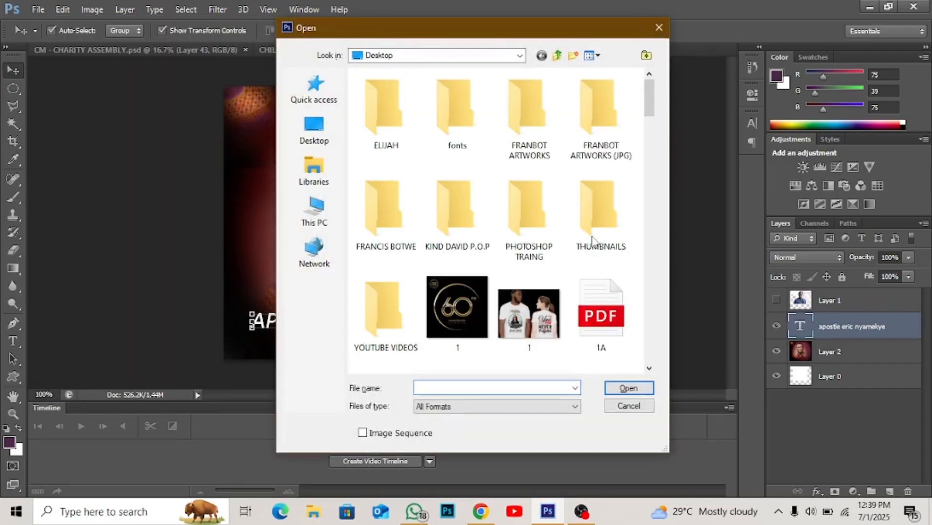
left_click(318, 129)
scroll(489, 266, "down", 8)
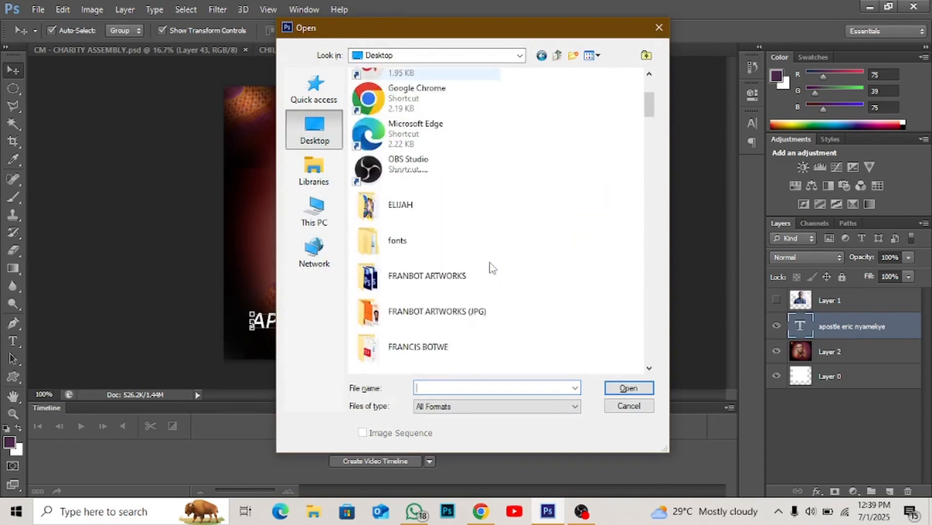
scroll(488, 266, "down", 20)
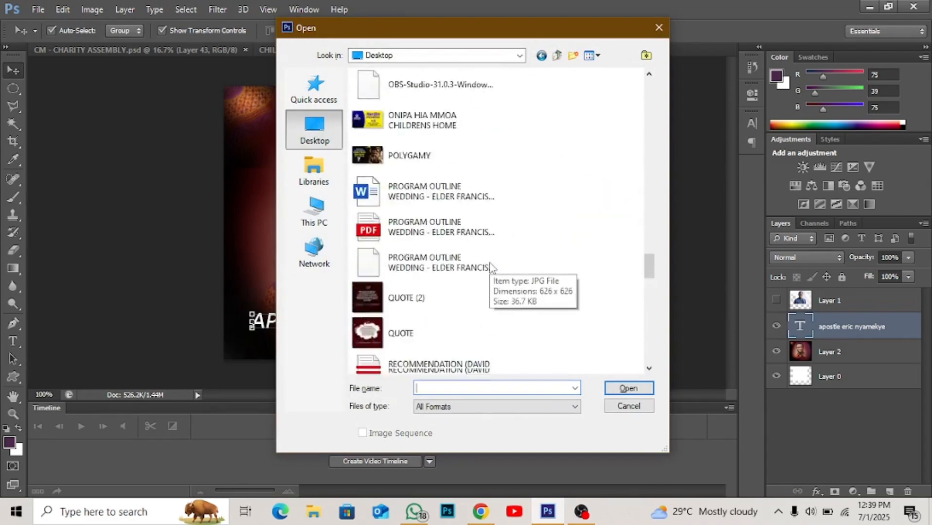
scroll(489, 266, "up", 5)
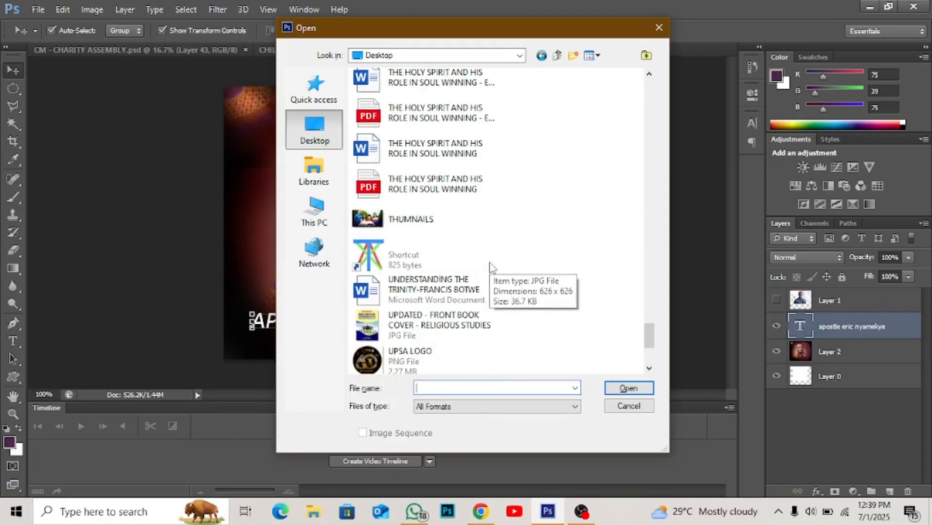
left_click(405, 227)
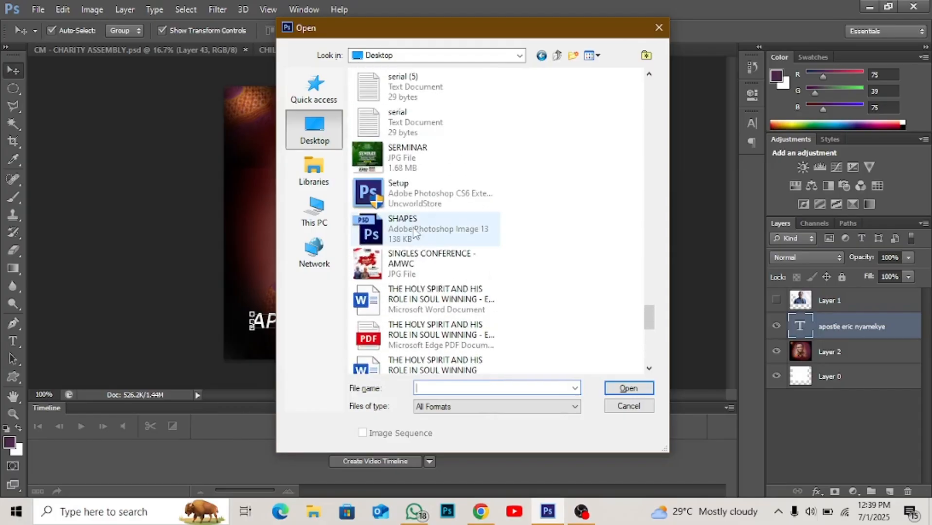
double_click(405, 227)
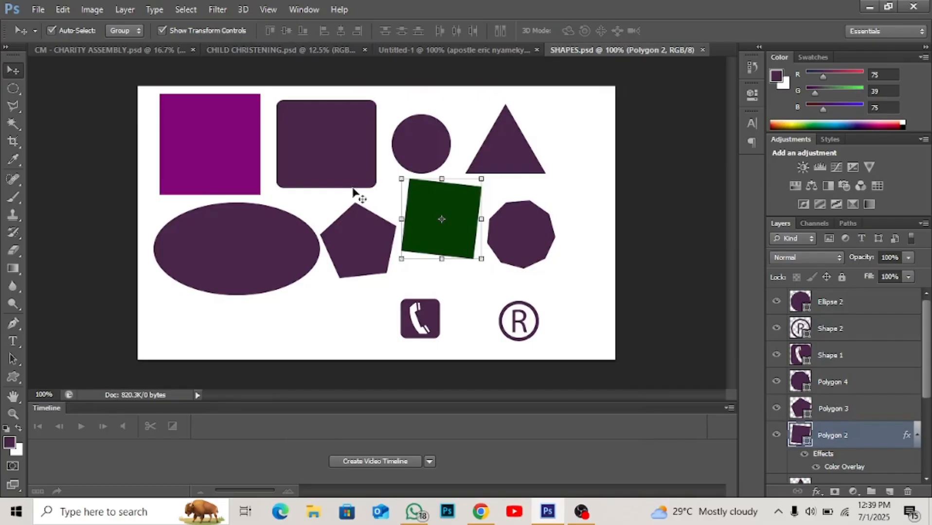
- Reposition the rounded rectangle, ellipse, nine-sided polygon and triangle on the canvas to show that the shapes are still editable
left_click_drag(327, 172, 299, 174)
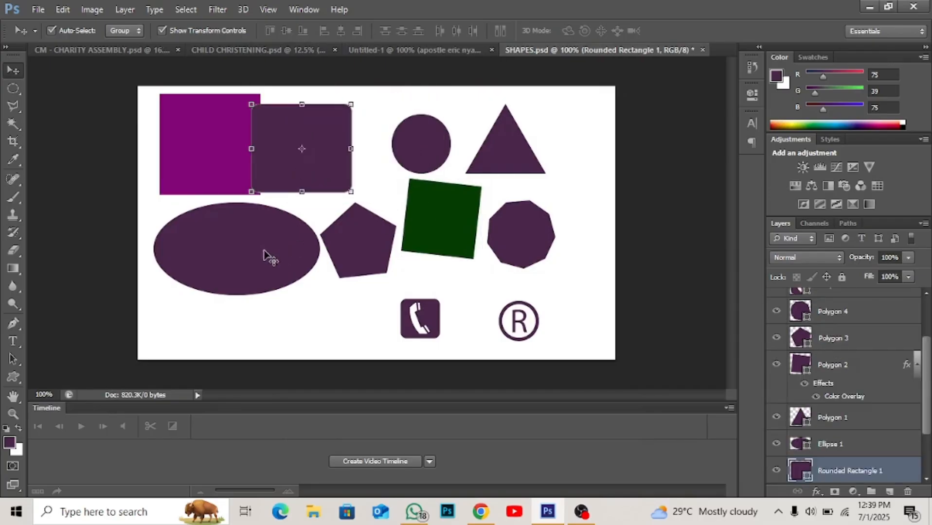
left_click_drag(263, 253, 241, 298)
left_click_drag(280, 162, 324, 165)
left_click_drag(260, 266, 279, 231)
left_click(509, 251)
left_click_drag(509, 252, 500, 271)
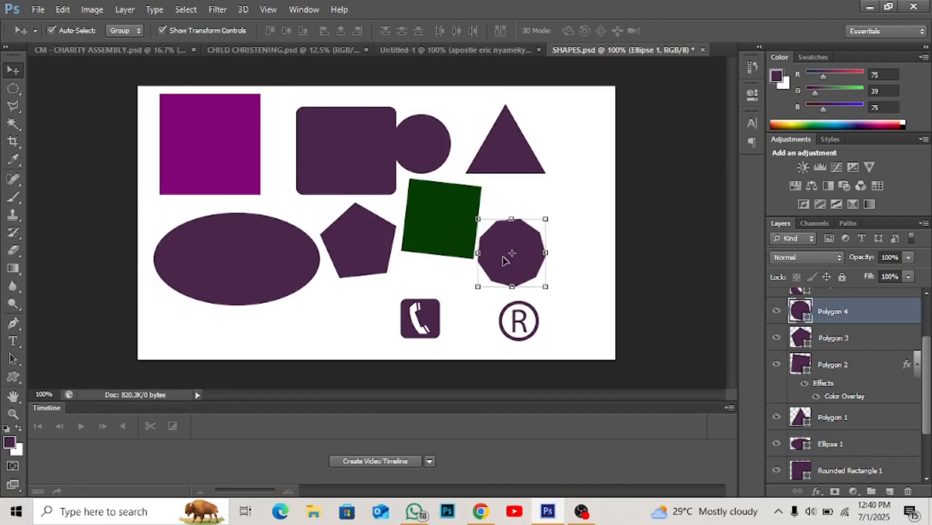
left_click_drag(503, 151, 538, 174)
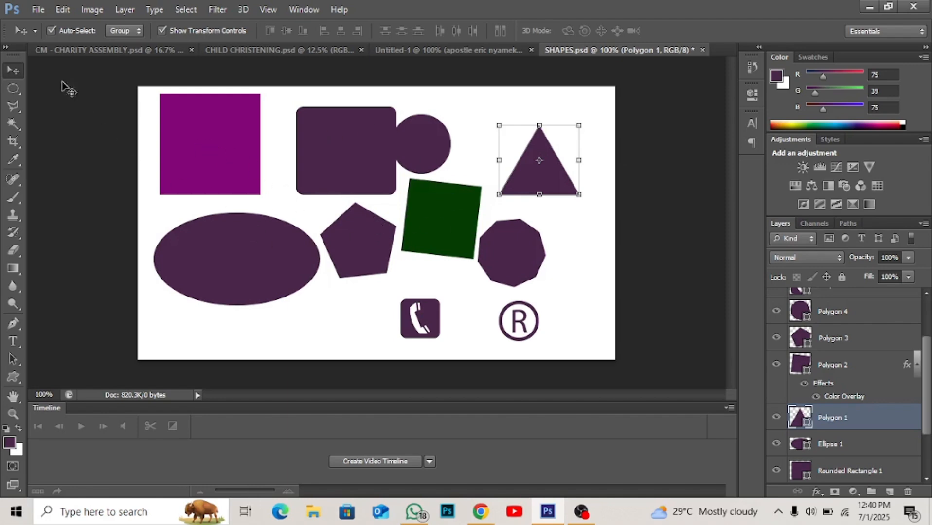
- Save a copy of the document to the Desktop as SHAPES.jpg in JPEG (*.JPG;*.JPEG;*.JPE) format
left_click(35, 11)
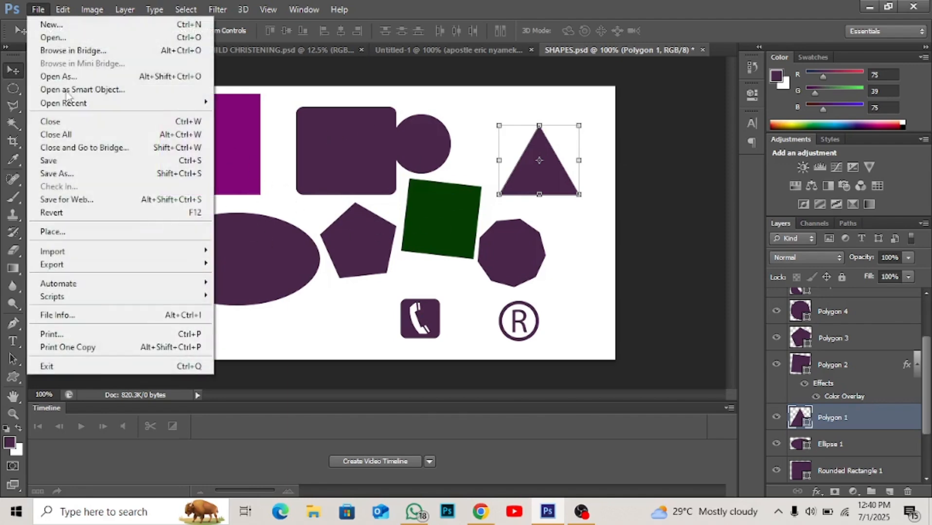
left_click(86, 175)
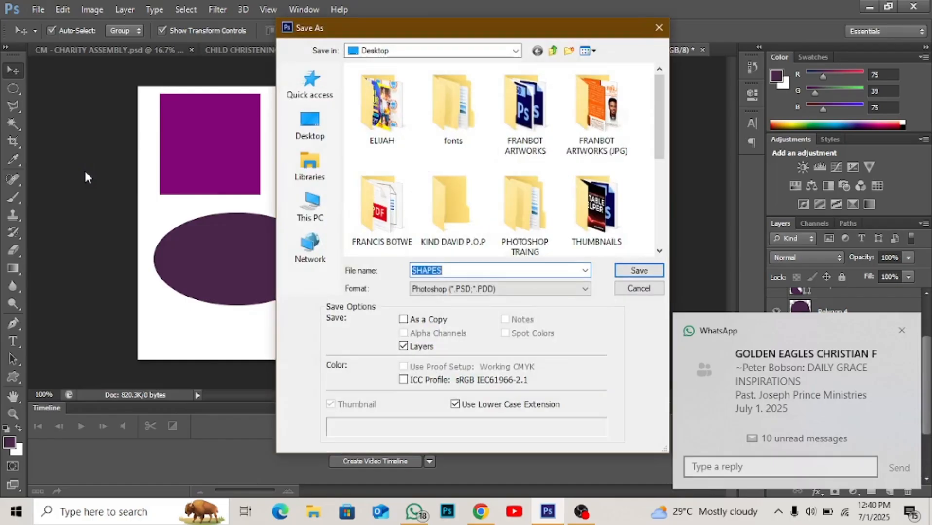
left_click(459, 291)
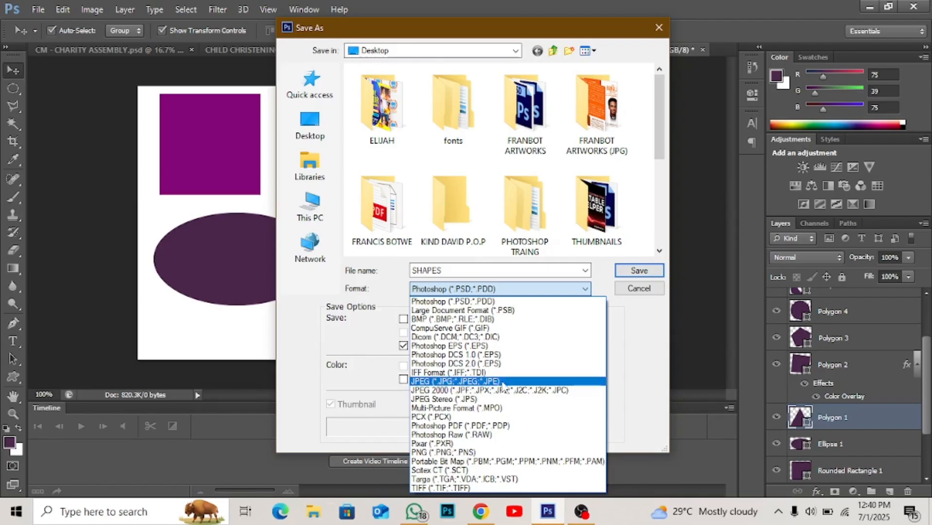
left_click(439, 385)
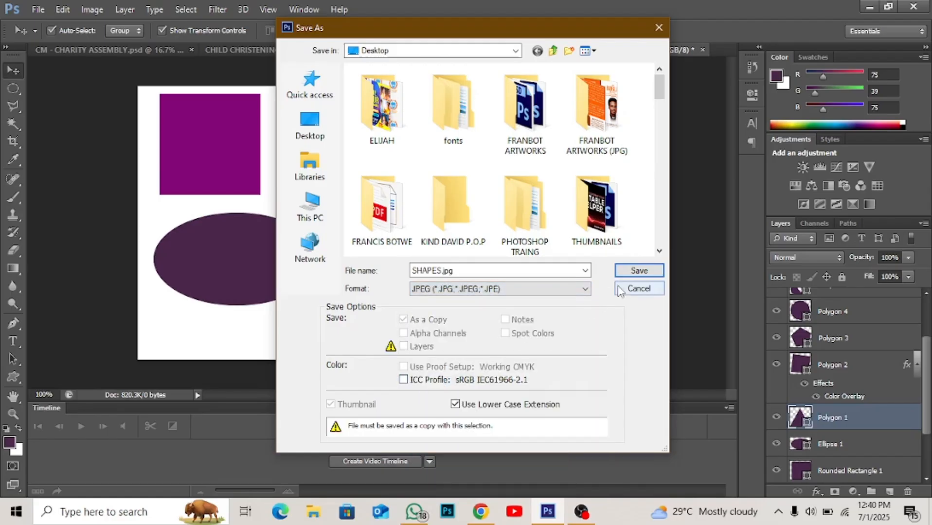
left_click(325, 137)
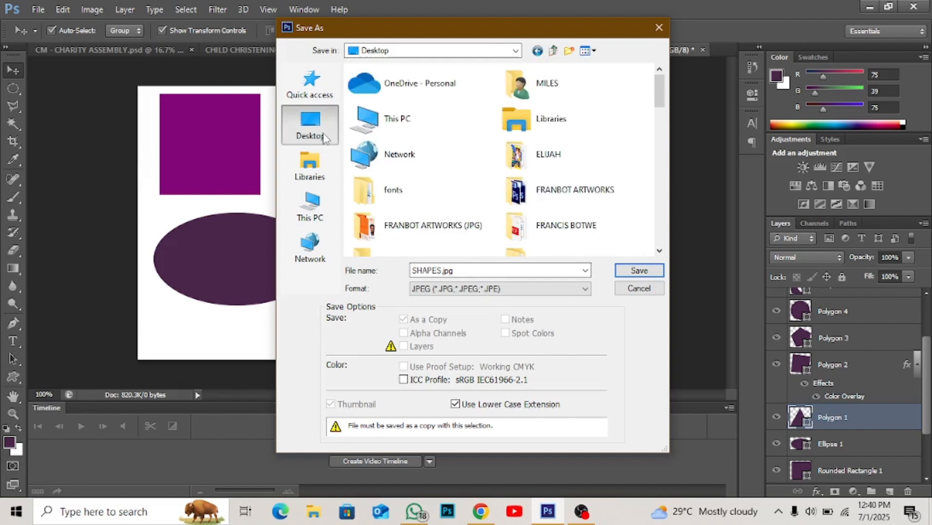
left_click(639, 270)
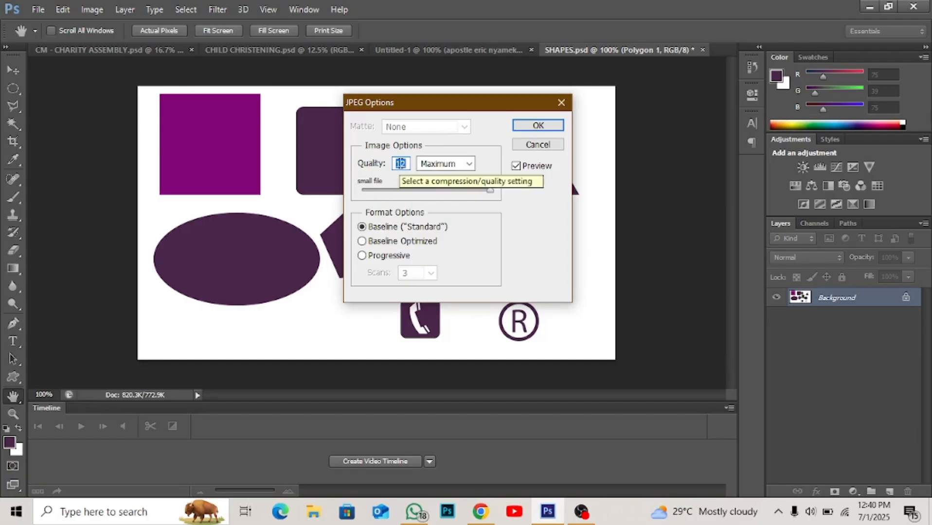
- Set the JPEG quality to 12 (Maximum) and complete the save
left_click(400, 164)
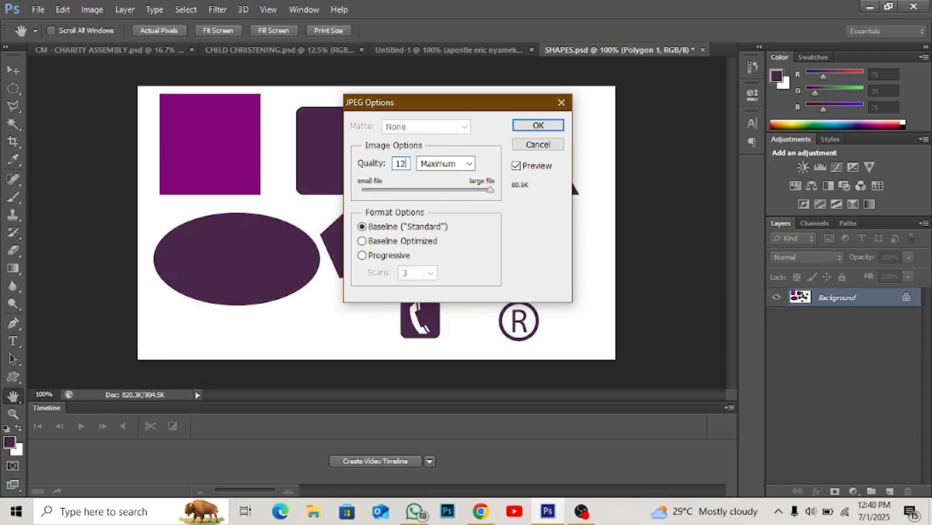
key("BackSpace")
type("0")
key("BackSpace")
type("8")
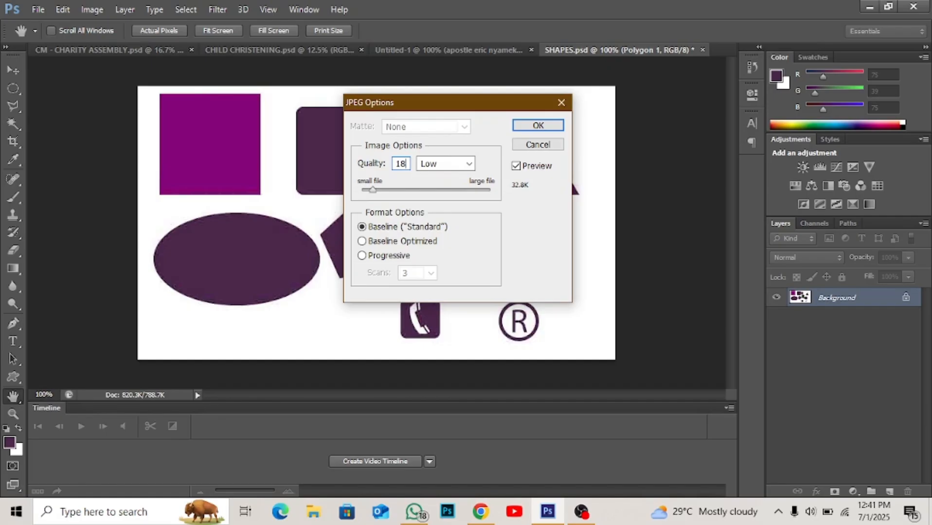
key("BackSpace")
key("BackSpace")
type("12")
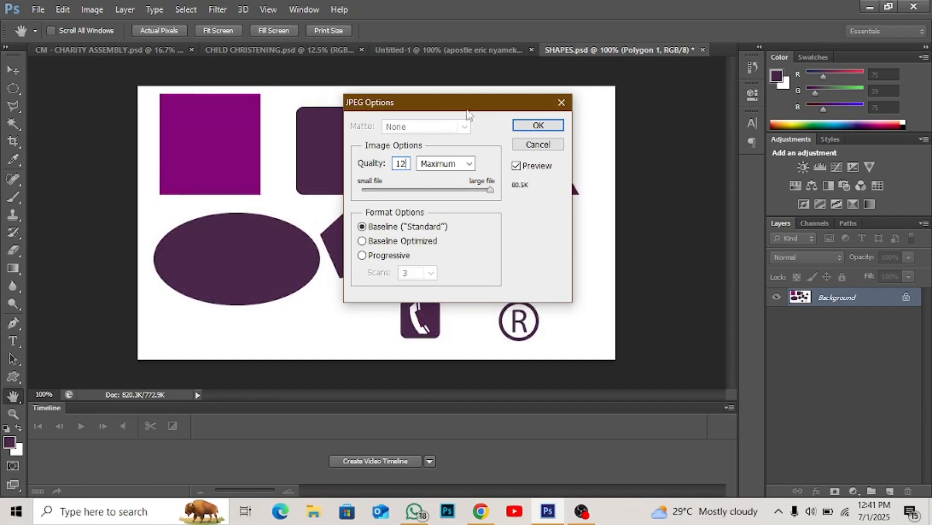
left_click(532, 126)
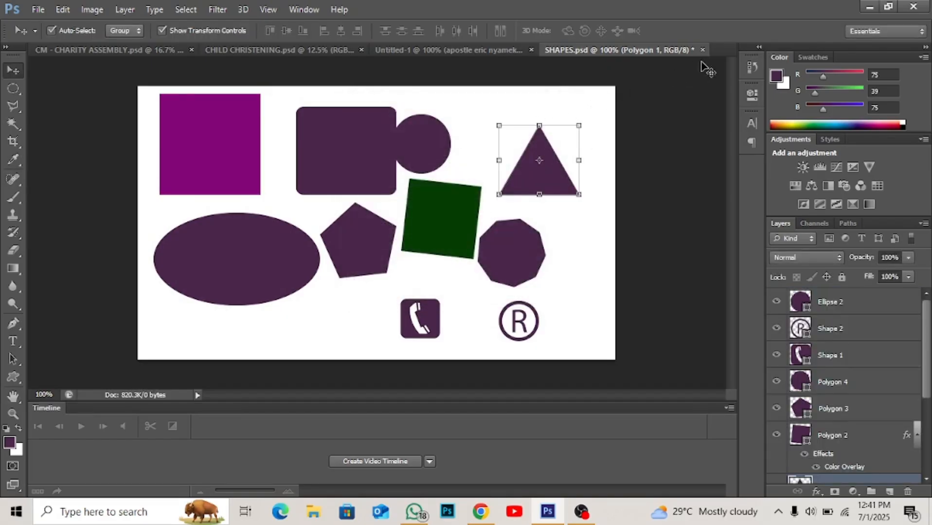
- Switch to the desktop, open the saved SHAPES.jpg in the image viewer and examine the flattened picture full-window and magnified
left_click(867, 7)
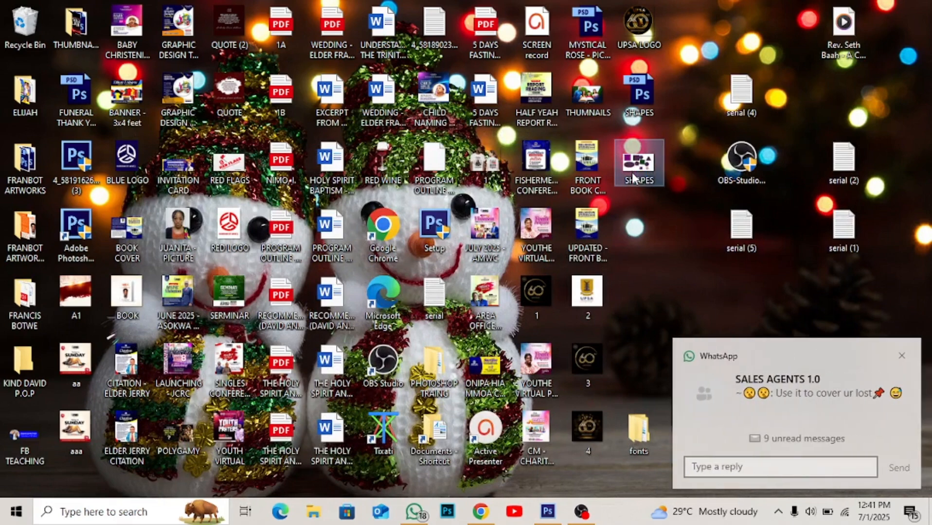
double_click(632, 174)
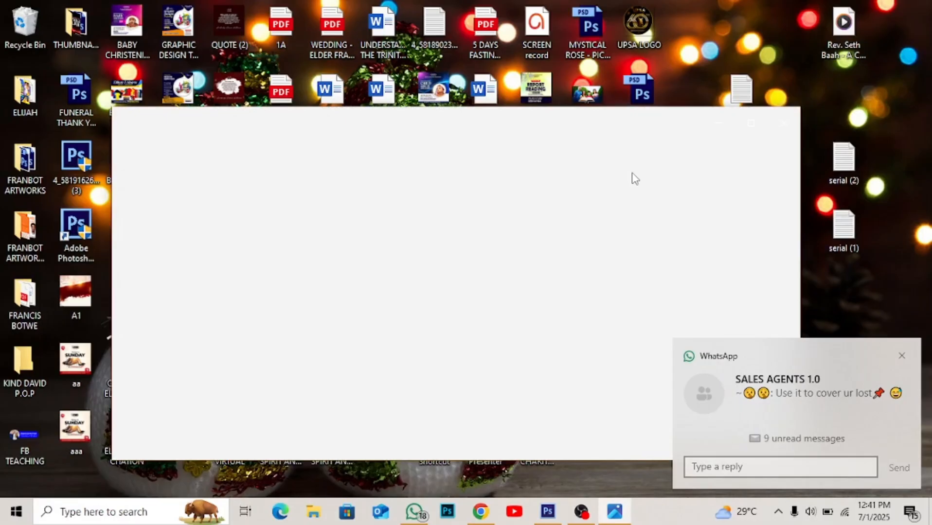
left_click(901, 356)
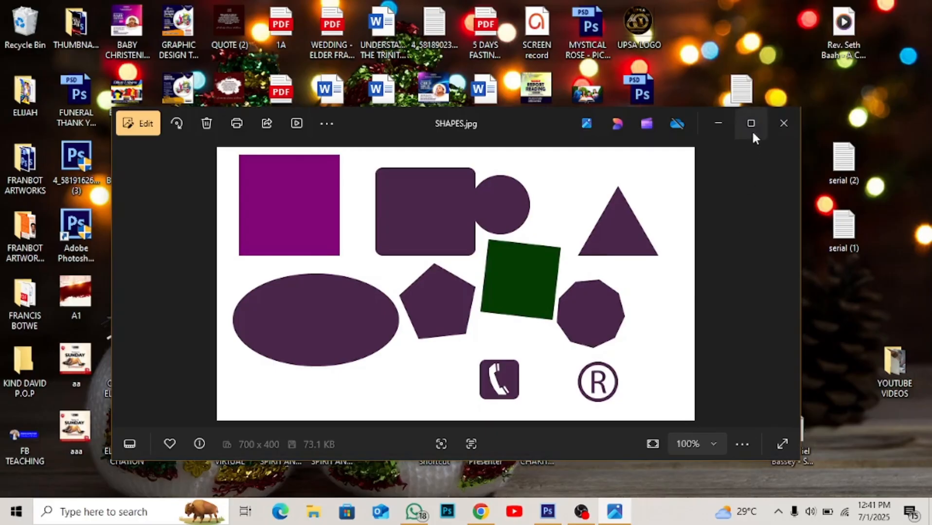
left_click(753, 122)
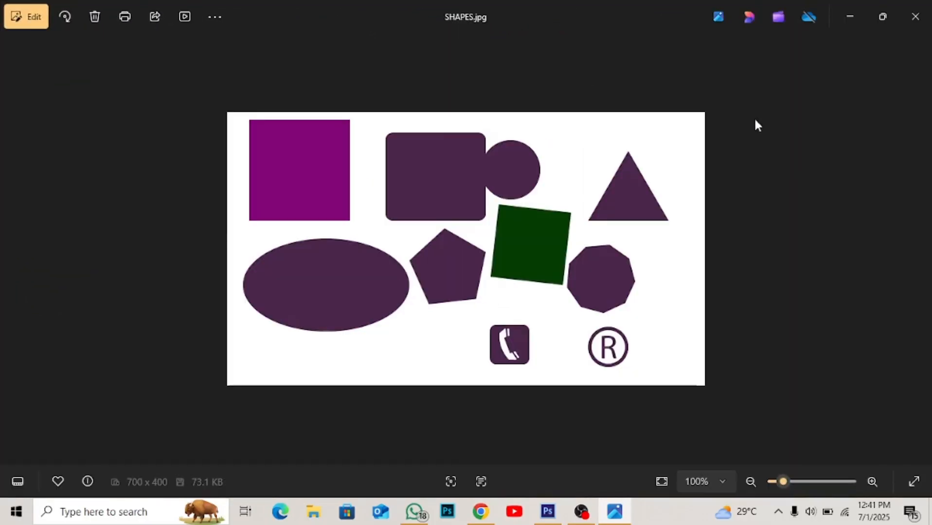
right_click(506, 259)
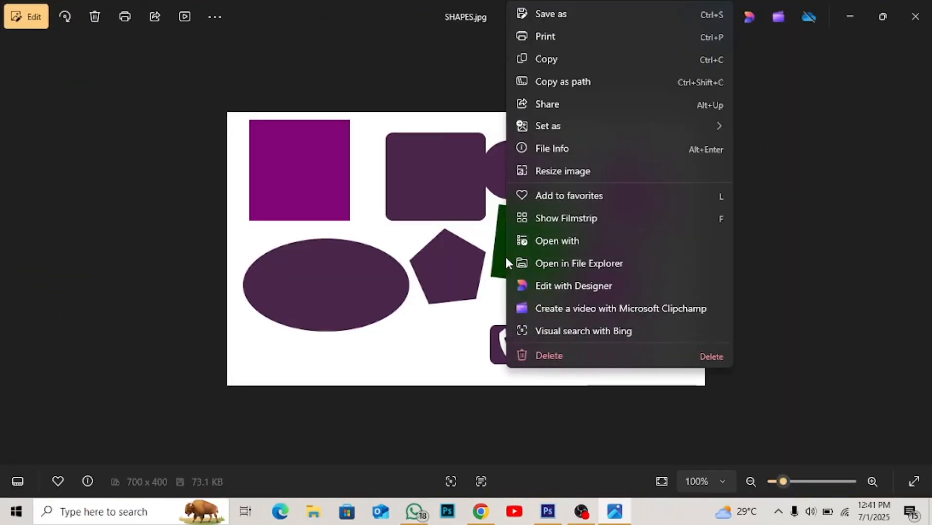
left_click(438, 259)
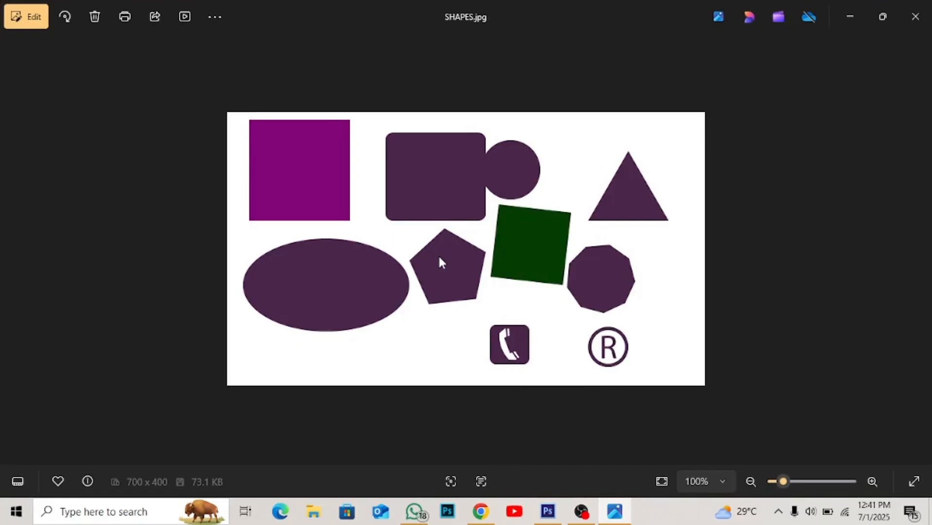
scroll(439, 258, "up", 3)
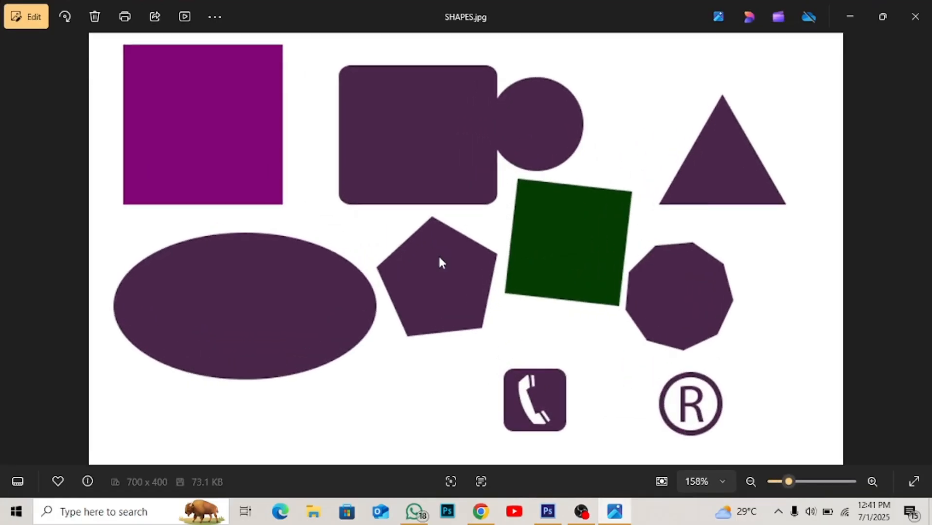
scroll(439, 259, "down", 3)
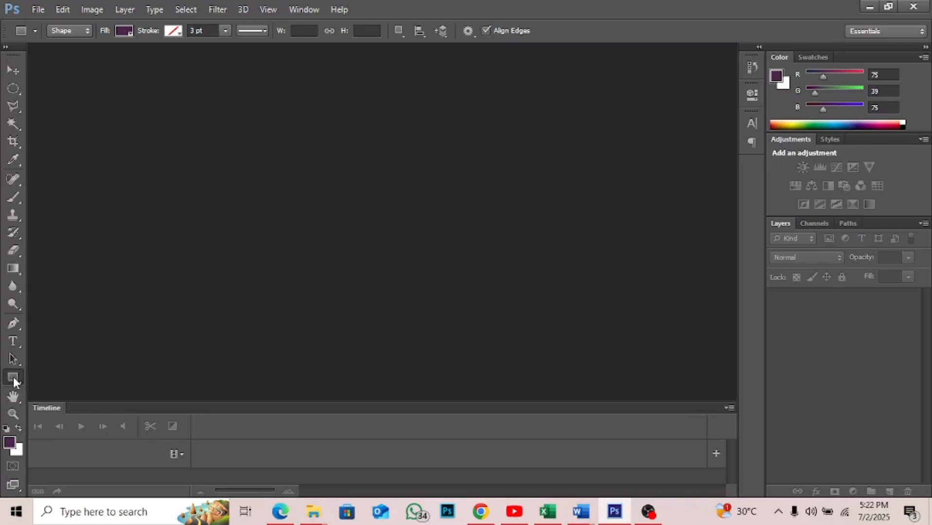
right_click(13, 377)
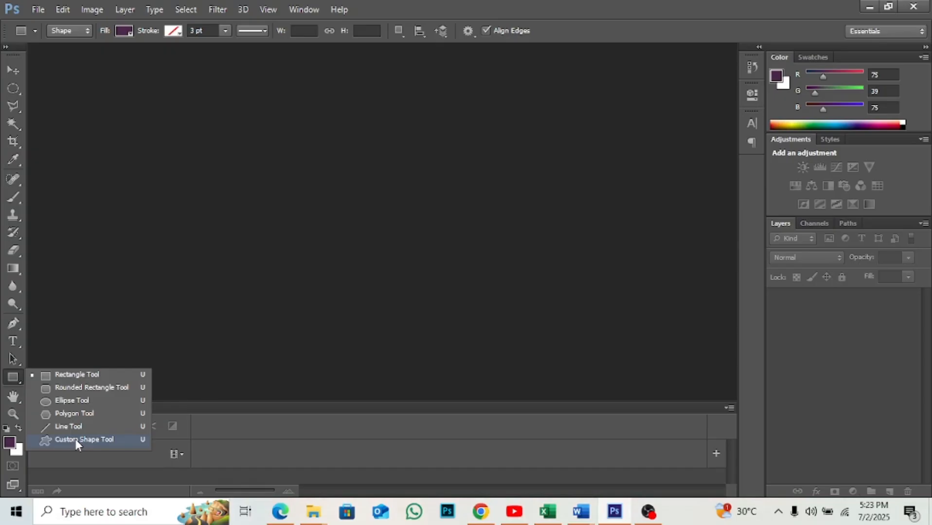
left_click(205, 317)
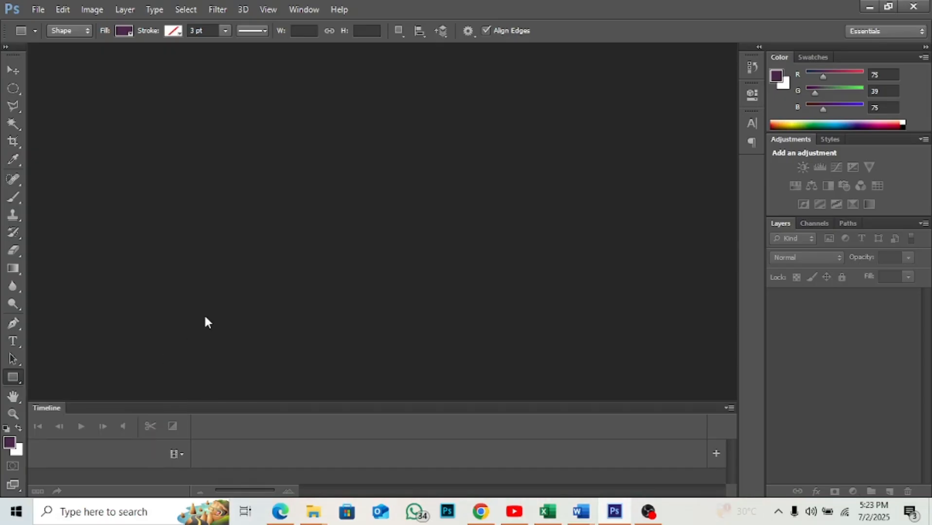
- Create a new document from the International Paper preset at A4 size, 210 × 297 mm, 300 pixels/inch, RGB Color with a white background
left_click(38, 10)
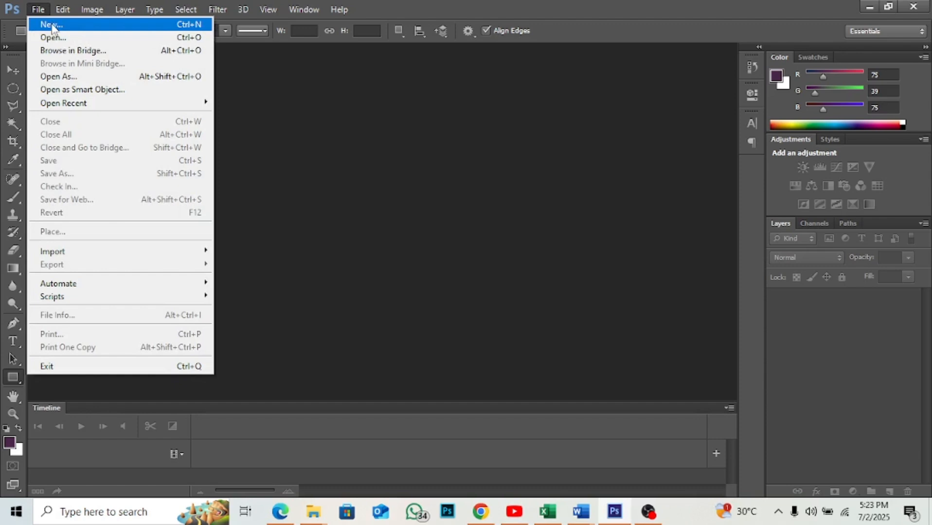
left_click(52, 25)
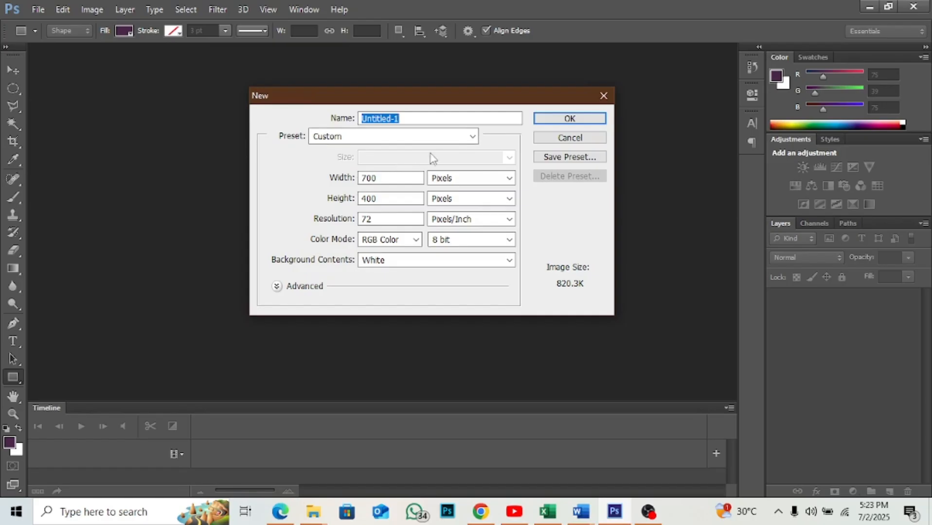
left_click(473, 137)
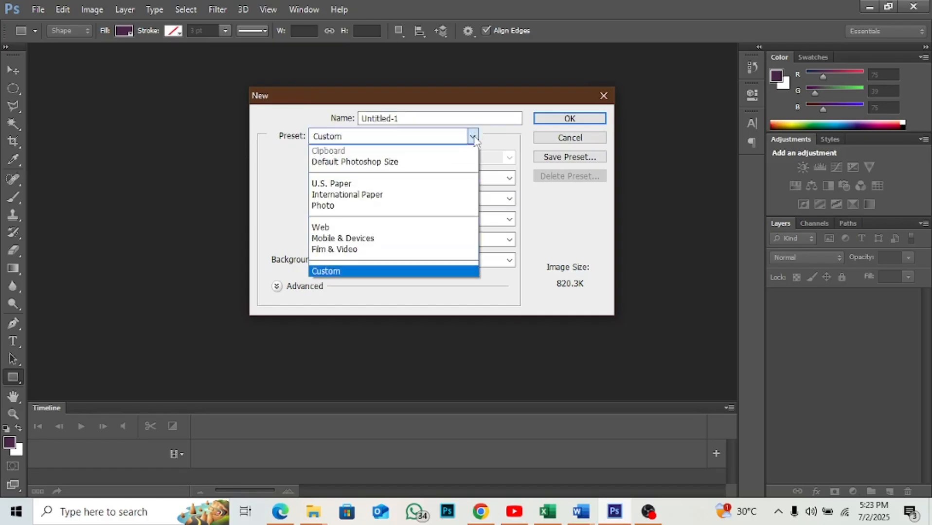
left_click(383, 196)
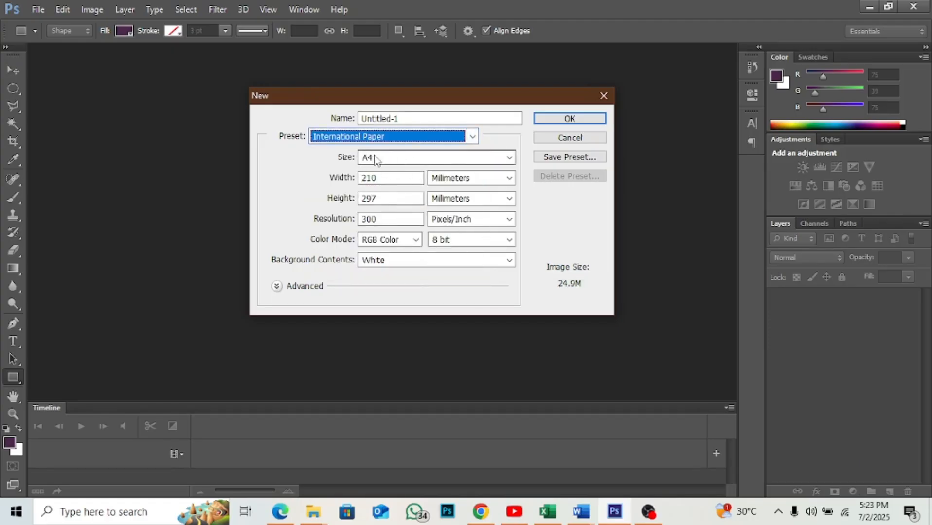
left_click(566, 119)
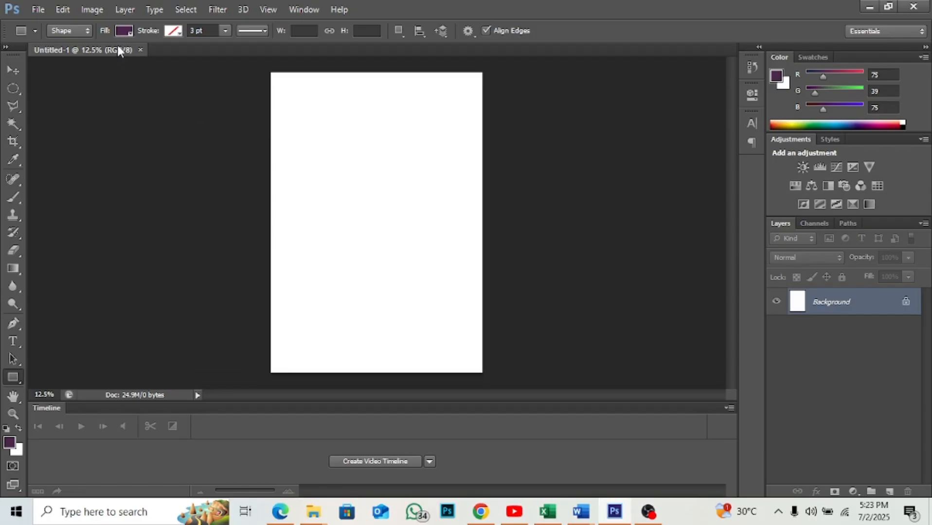
- Rotate the blank A4 canvas 90° clockwise into landscape orientation
left_click(86, 8)
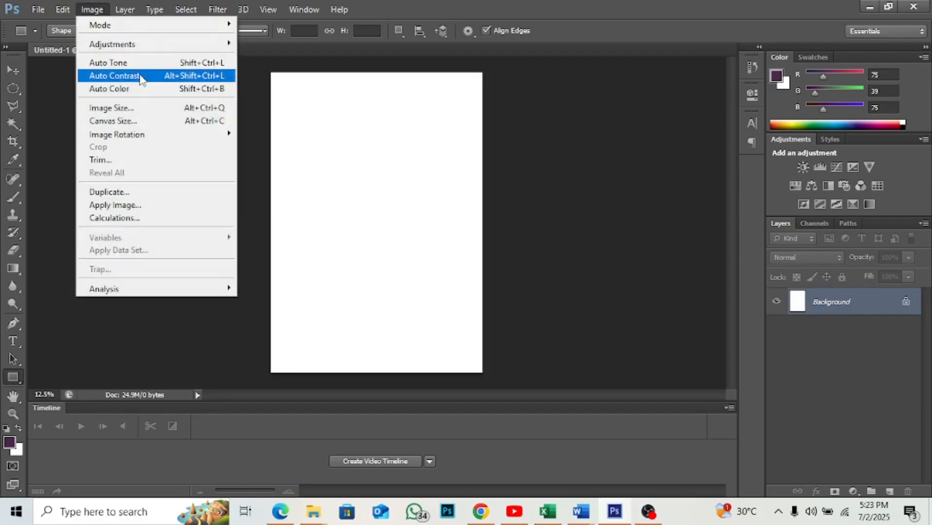
mouse_move(152, 135)
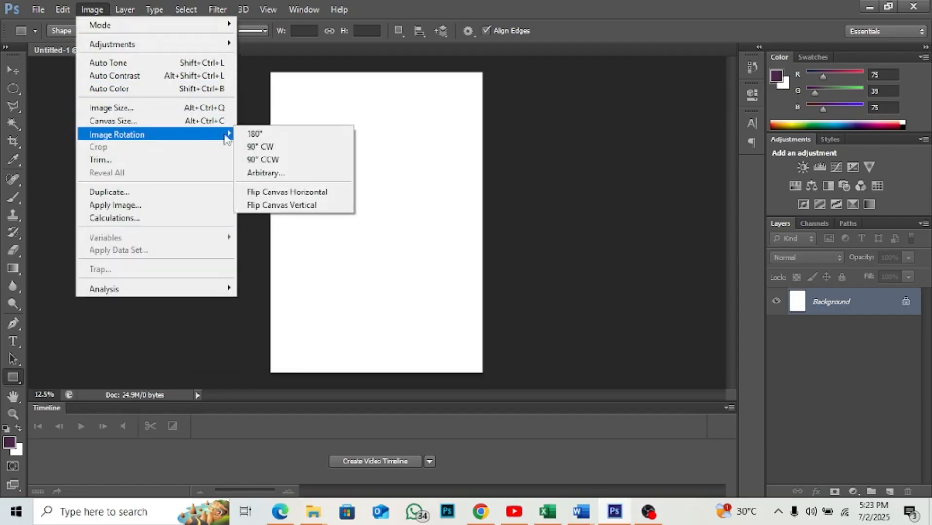
left_click(261, 147)
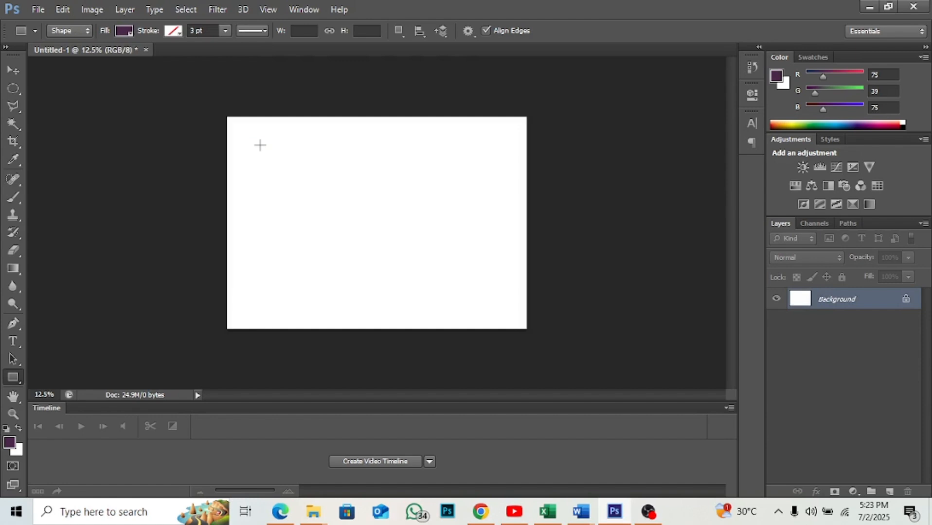
- Activate the Custom Shape tool and look through its whole library of available shapes
left_click(14, 377)
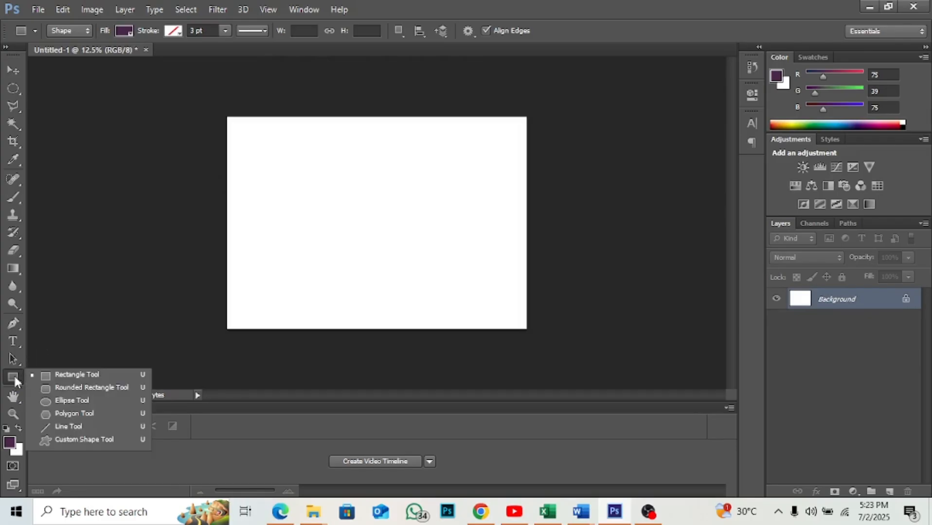
left_click(83, 440)
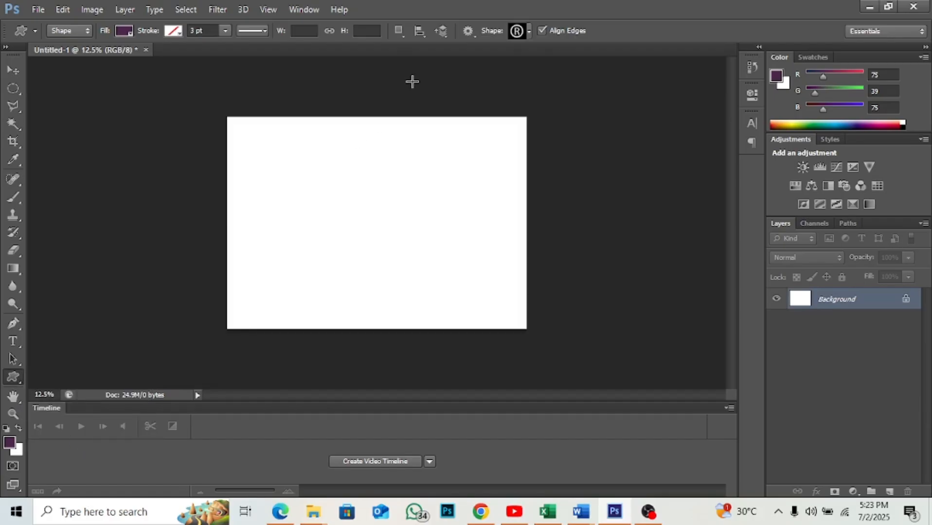
left_click(529, 31)
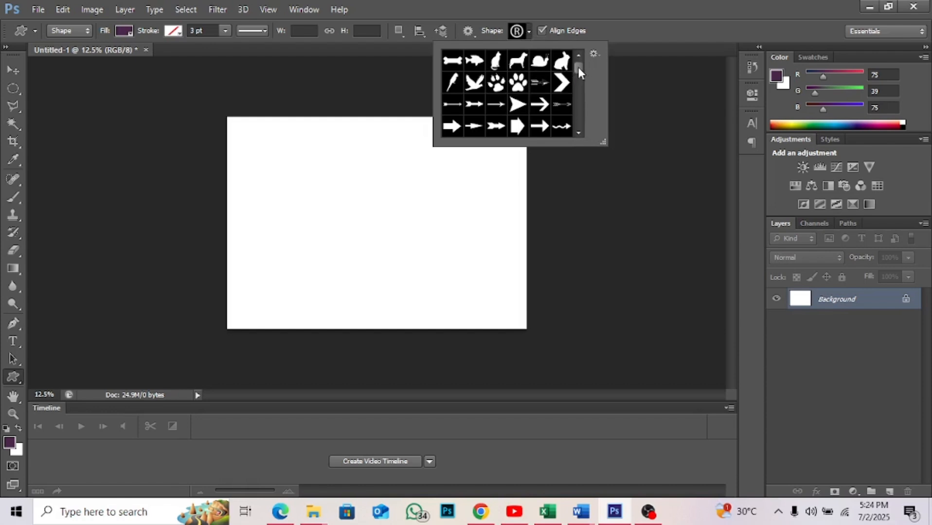
mouse_move(578, 67)
left_mouse_down()
mouse_move(580, 124)
mouse_move(578, 67)
left_mouse_up()
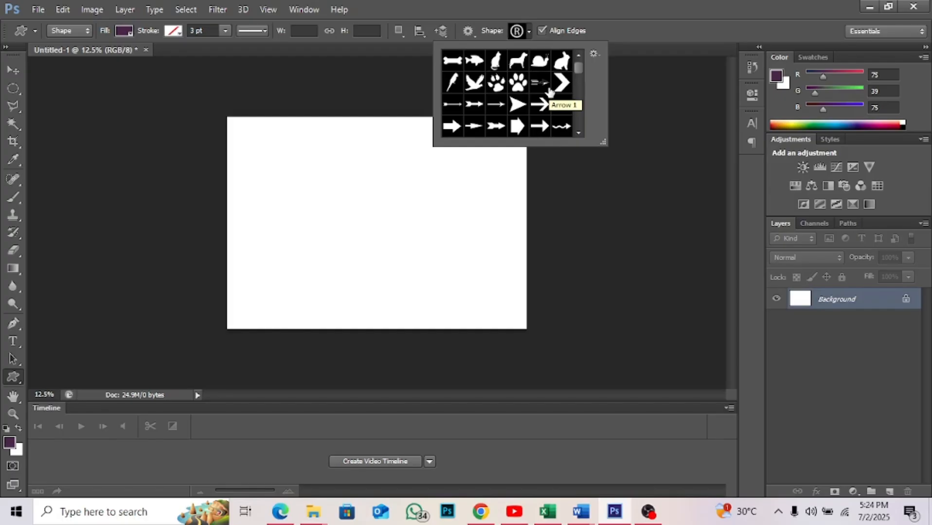
scroll(549, 91, "down", 5)
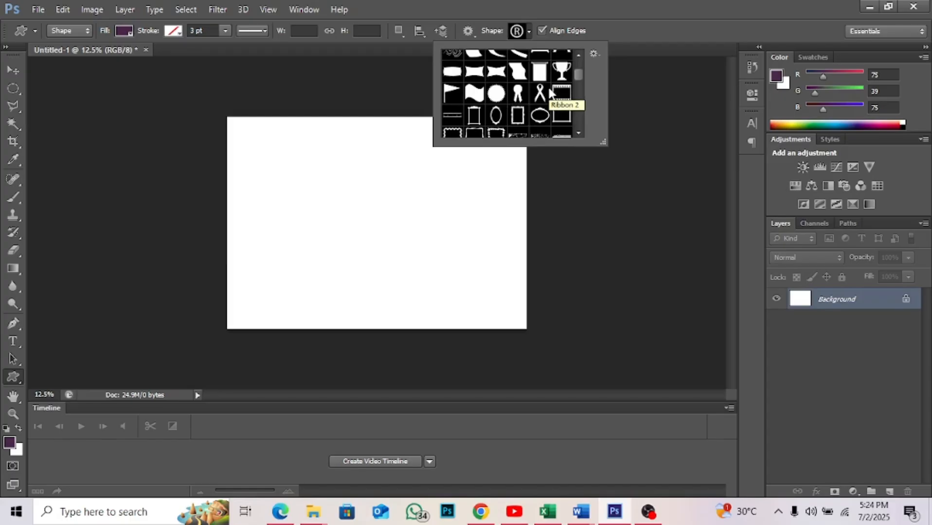
scroll(549, 92, "down", 2)
scroll(550, 92, "down", 4)
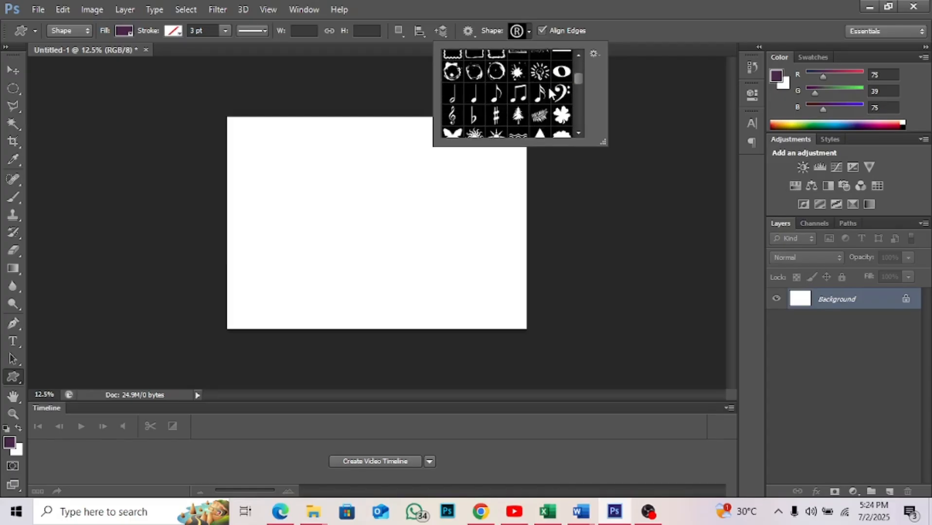
scroll(551, 93, "down", 8)
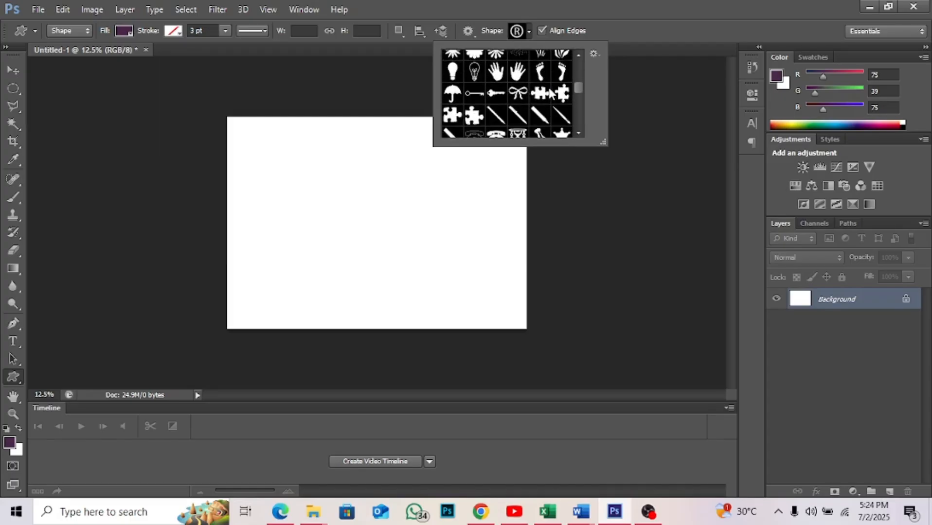
scroll(551, 93, "down", 8)
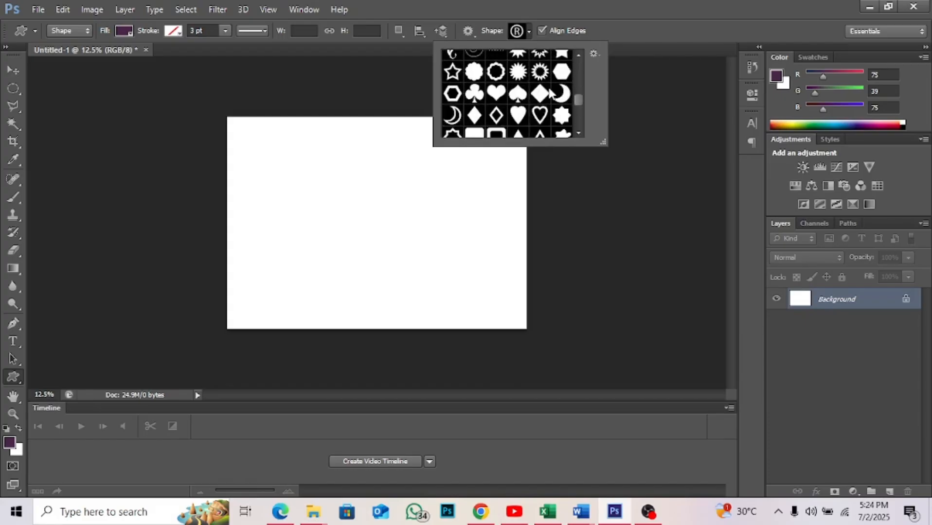
scroll(551, 93, "down", 8)
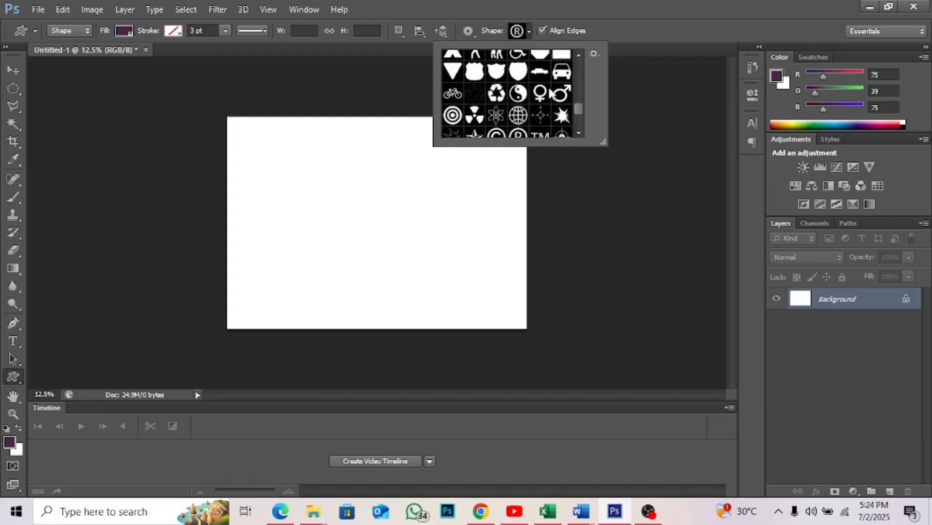
scroll(549, 92, "down", 8)
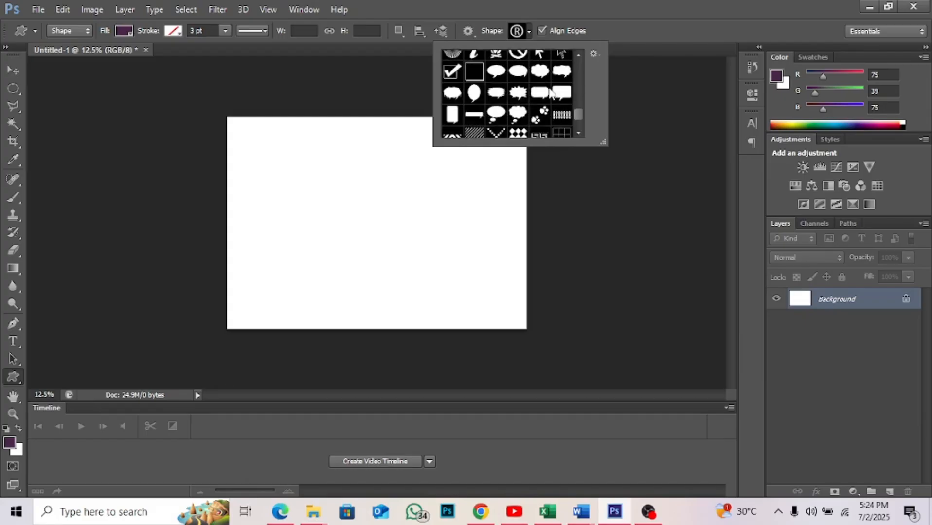
scroll(548, 90, "down", 3)
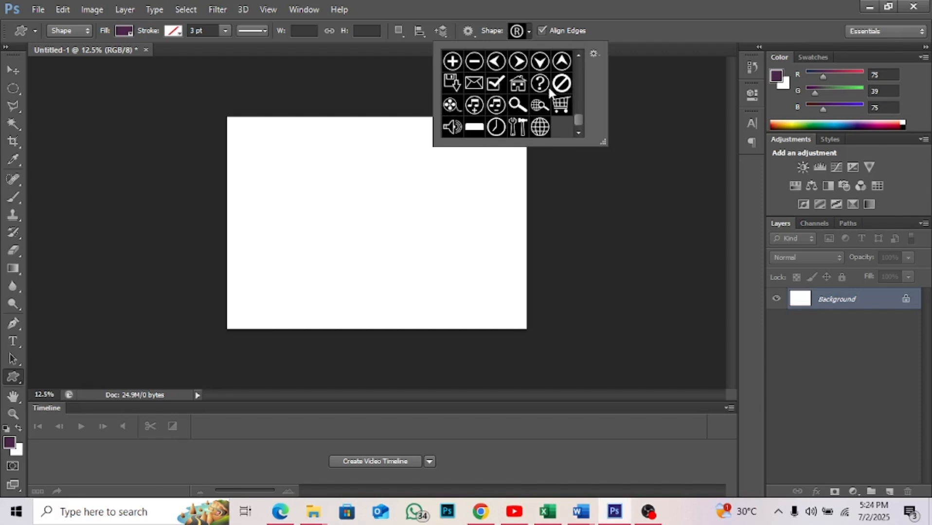
- Replace the current custom shapes with the complete All set
left_click(594, 54)
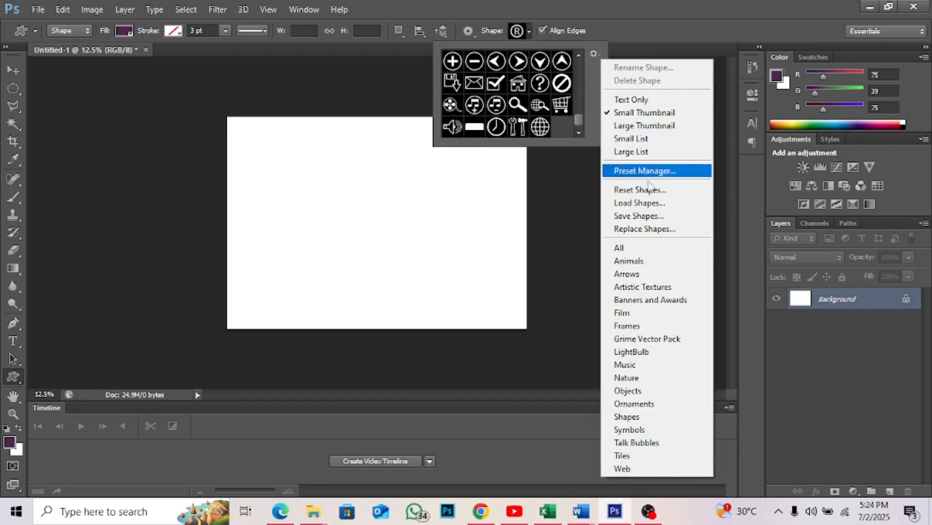
left_click(642, 247)
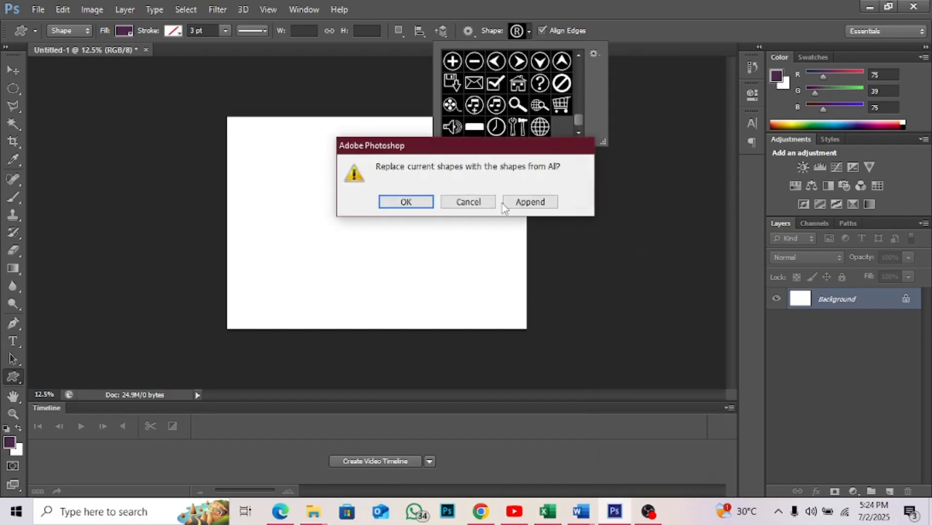
left_click(406, 202)
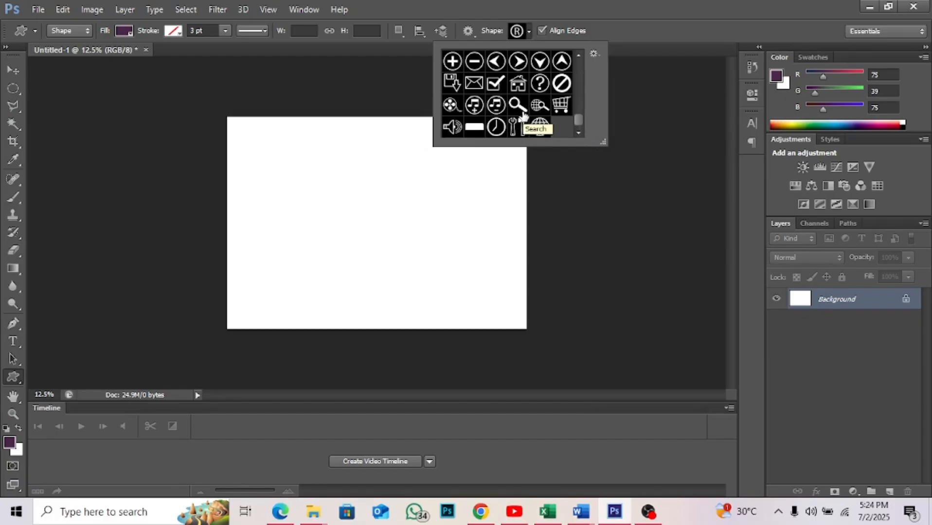
- Draw an oval speech bubble custom shape about 1315 × 928 px near the middle of the canvas
scroll(524, 115, "up", 2)
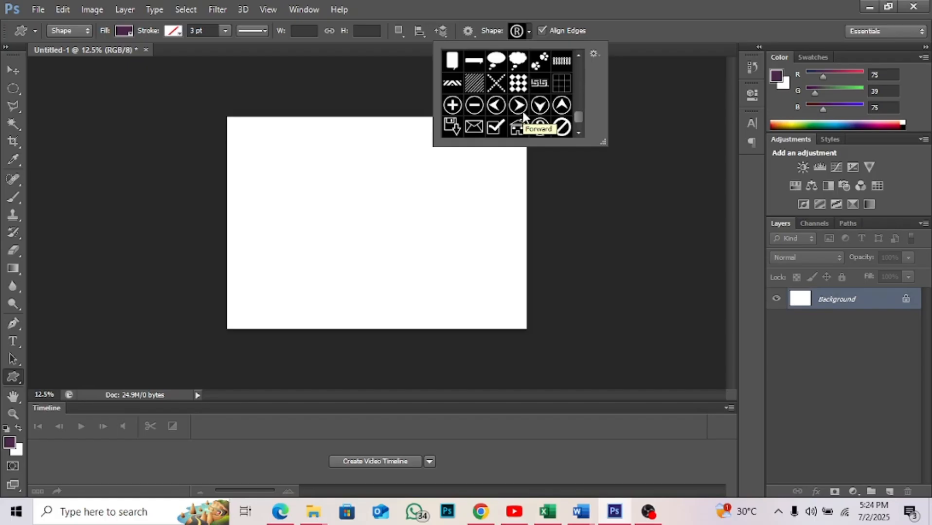
scroll(524, 115, "up", 1)
scroll(523, 116, "up", 1)
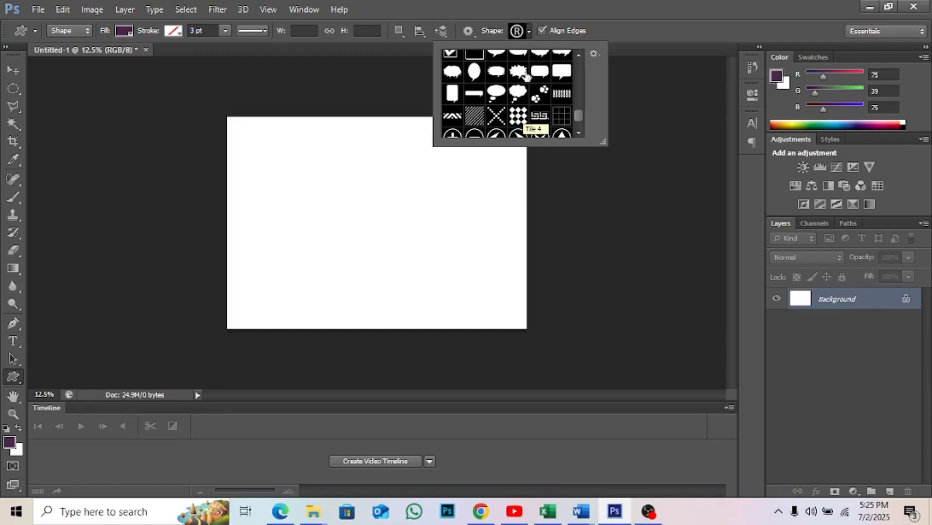
scroll(526, 74, "up", 3)
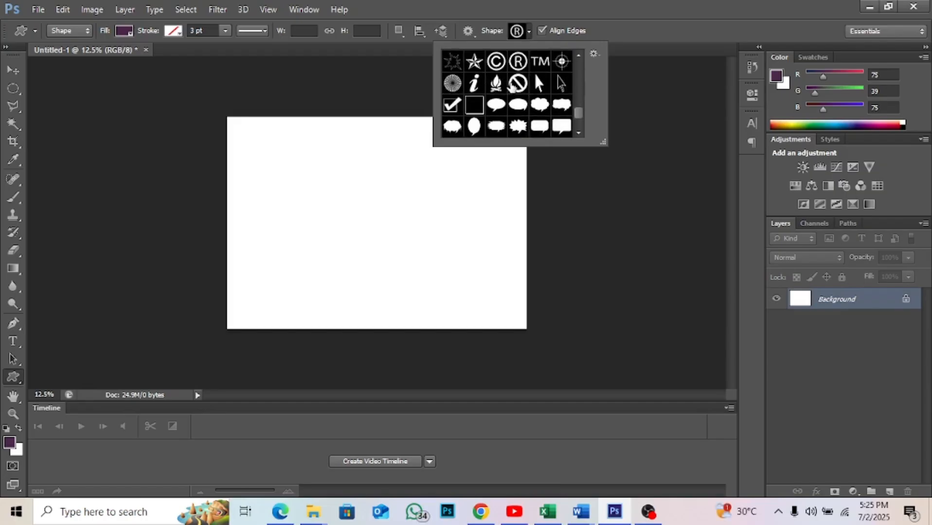
left_click(495, 105)
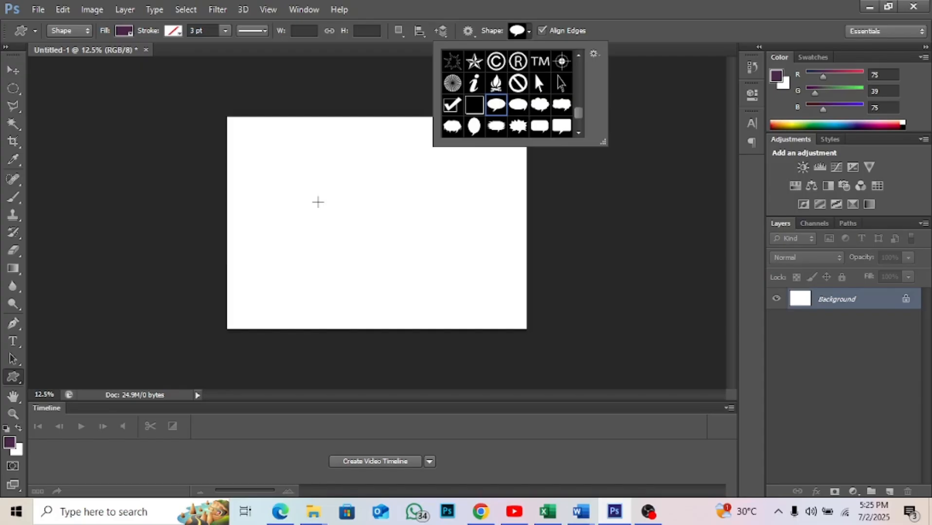
left_click(318, 202)
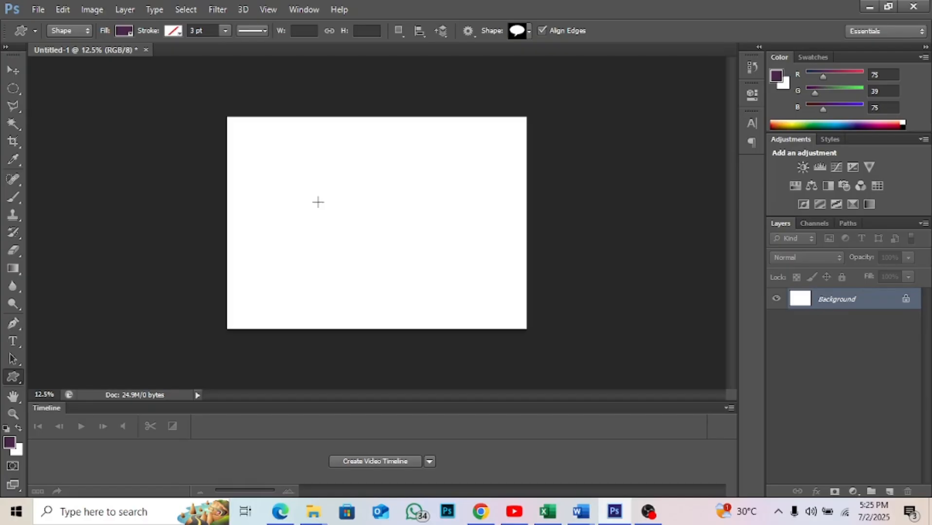
left_click_drag(318, 202, 435, 278)
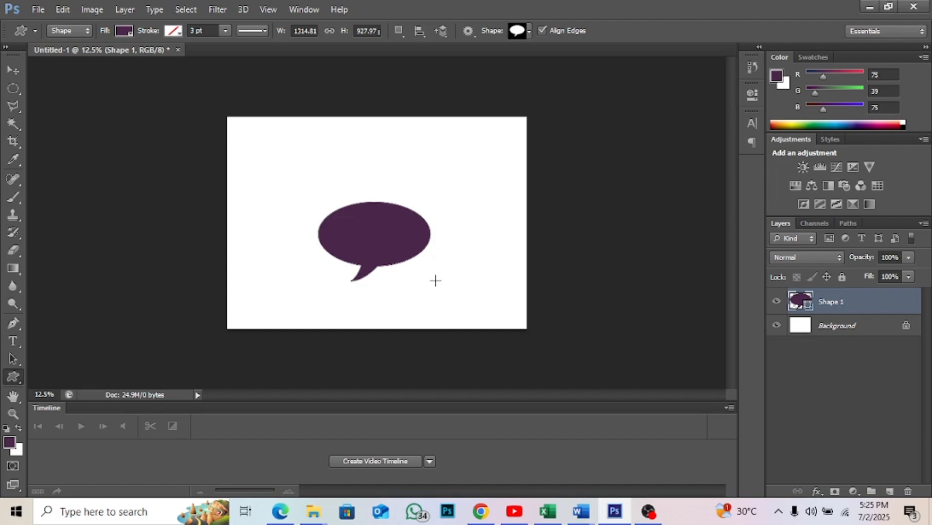
- Enlarge the speech bubble proportionally to about 145% and move it to the canvas's upper-left area
key("v")
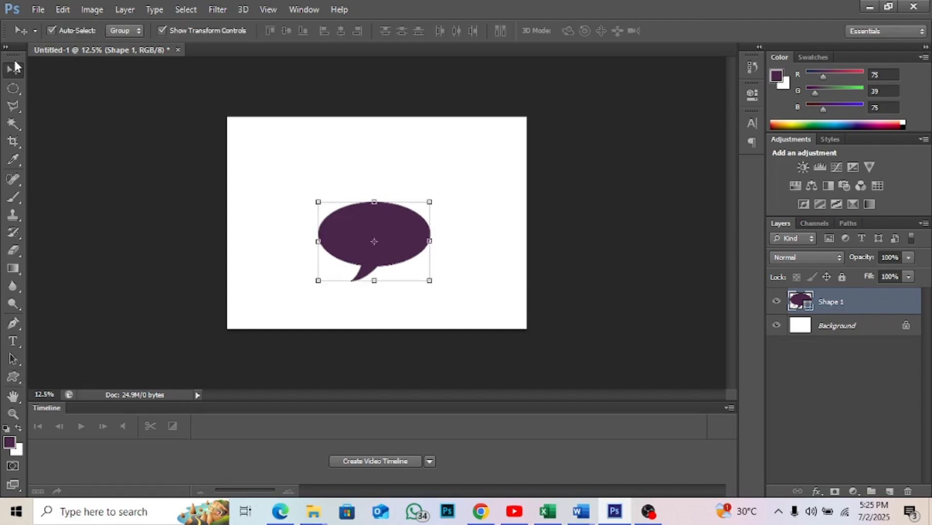
mouse_move(403, 227)
left_mouse_down()
mouse_move(406, 214)
mouse_move(398, 208)
mouse_move(398, 216)
left_mouse_up()
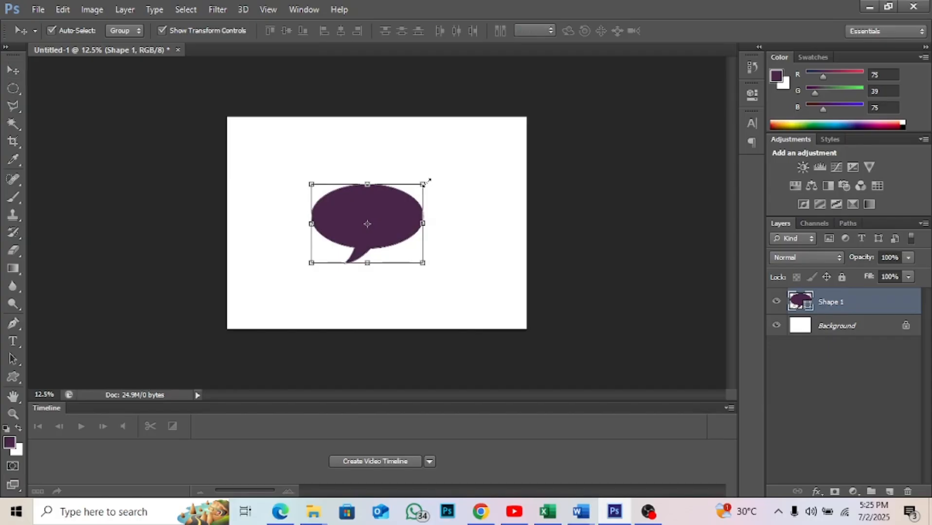
left_click(423, 183)
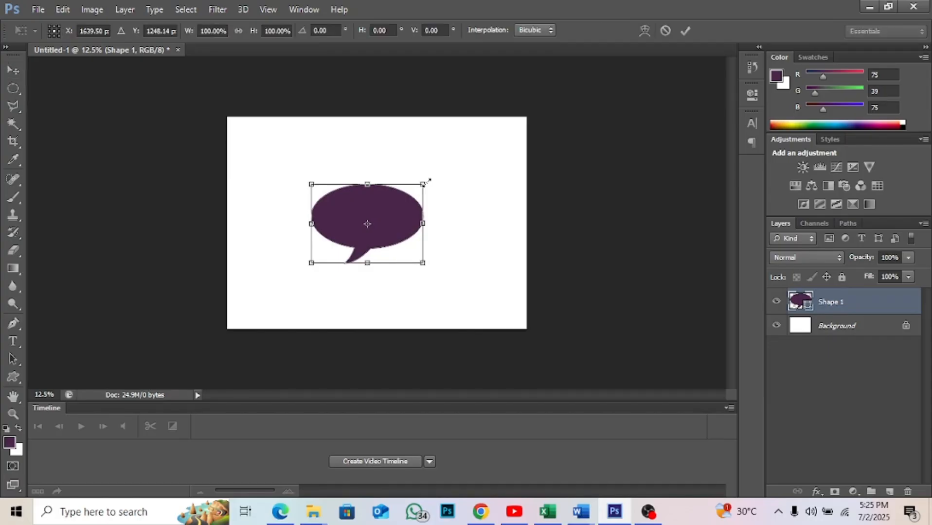
left_click_drag(427, 183, 517, 172)
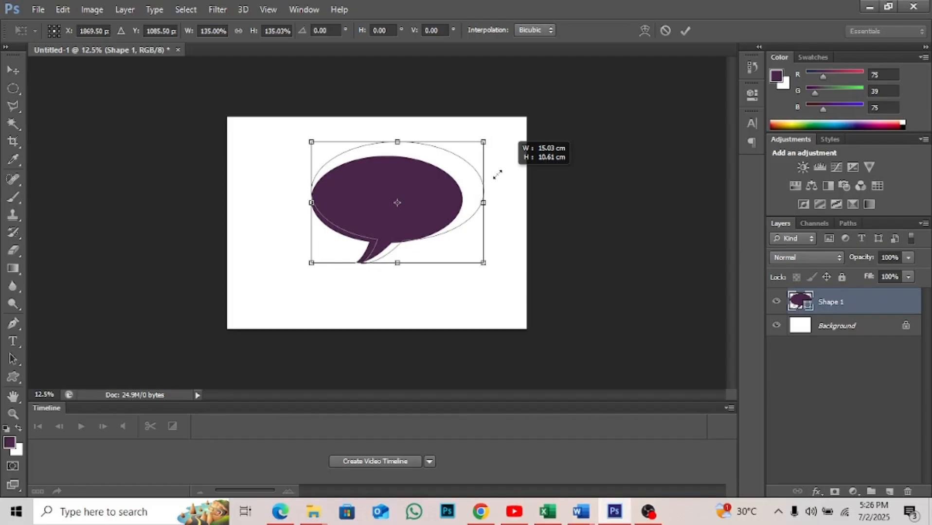
left_click_drag(498, 175, 496, 175)
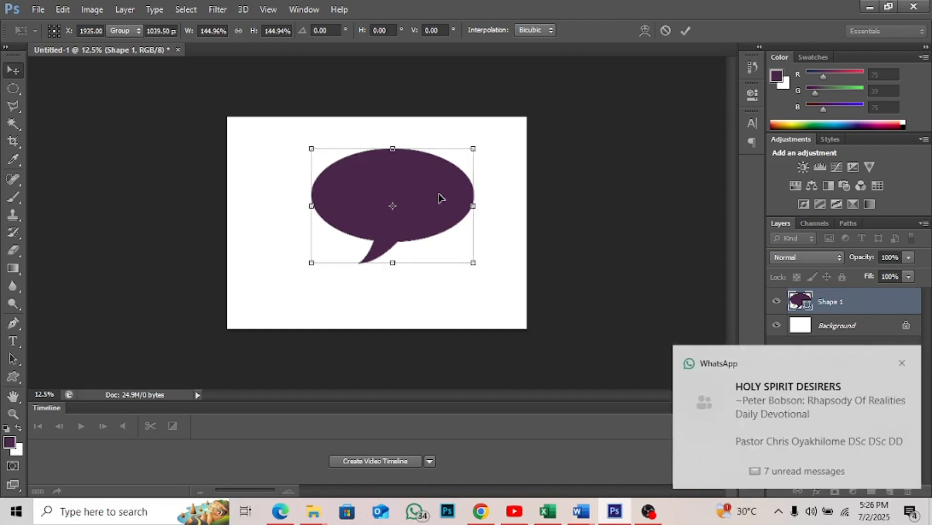
key("Return")
left_click_drag(439, 197, 368, 182)
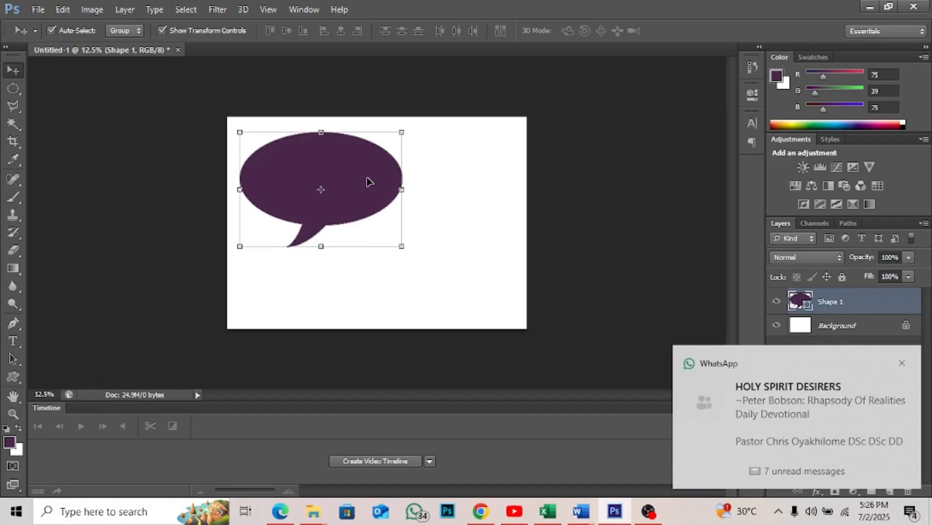
- Draw a bicycle custom shape about 1533 × 857 px in the lower-right area of the canvas
left_click(14, 375)
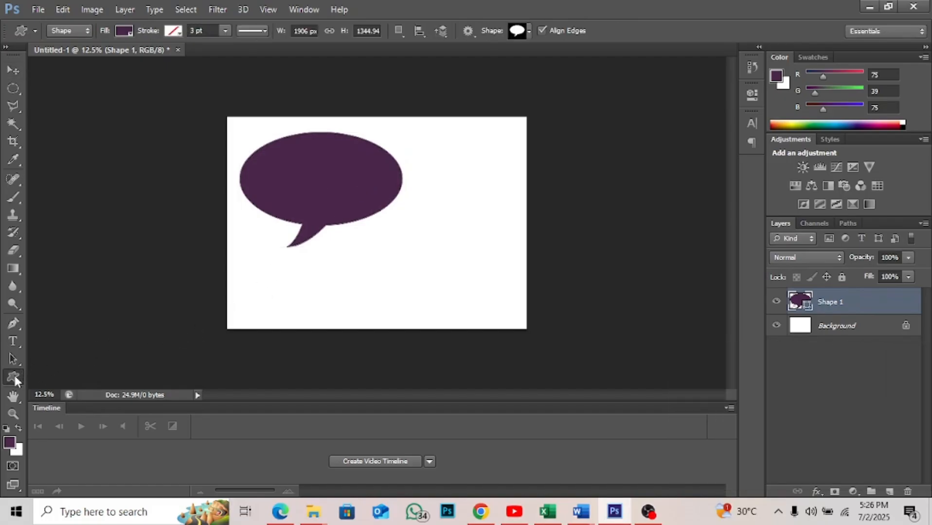
left_click(528, 30)
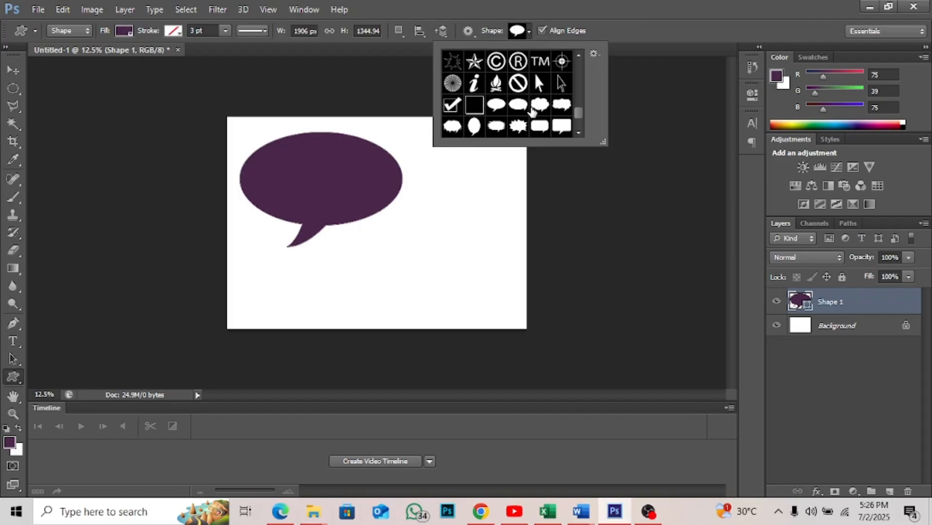
scroll(533, 112, "down", 1)
scroll(533, 113, "down", 1)
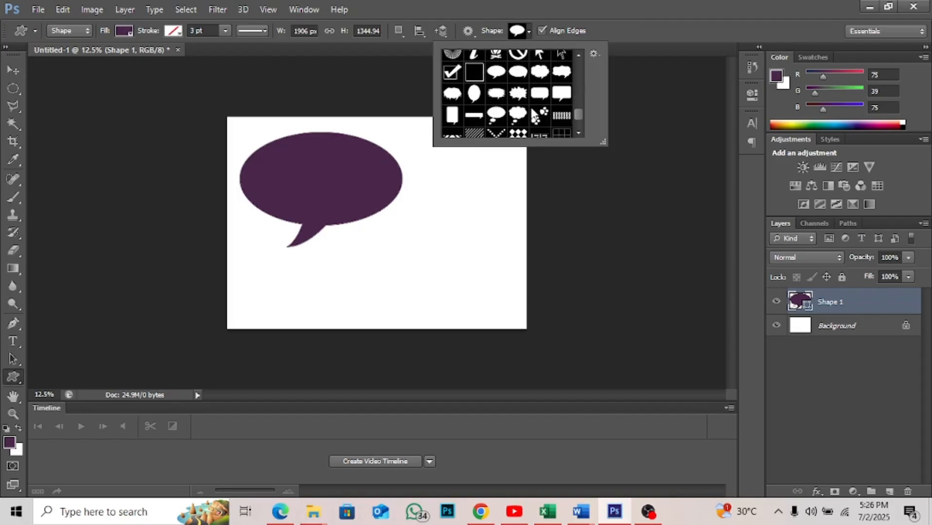
scroll(534, 115, "down", 1)
scroll(534, 114, "down", 1)
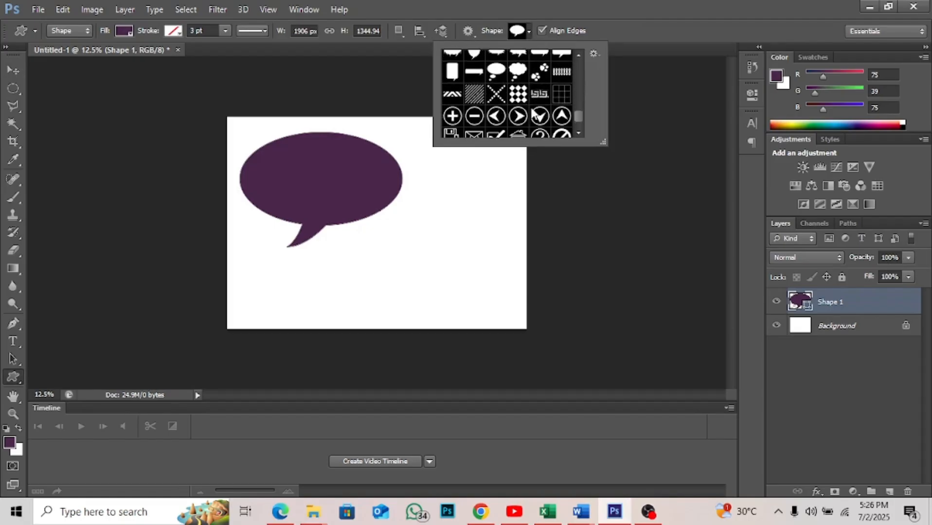
scroll(534, 115, "down", 1)
scroll(534, 115, "down", 2)
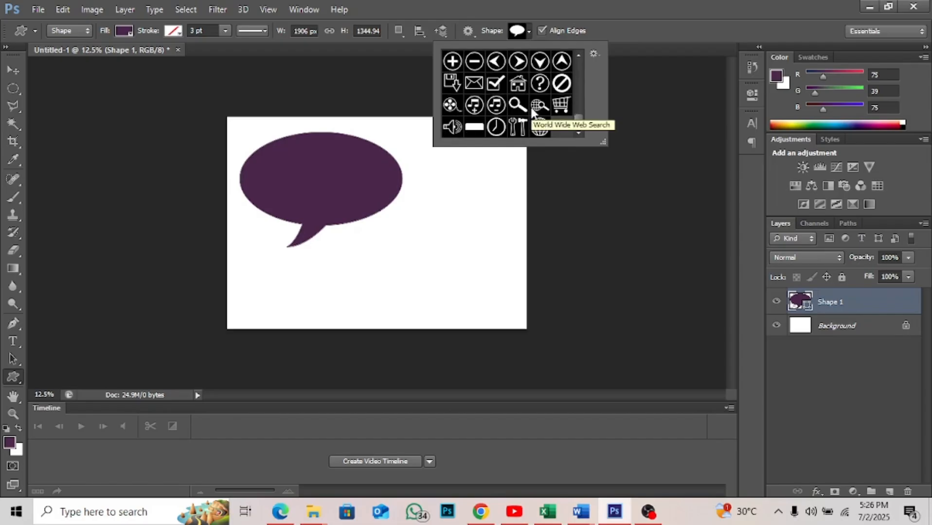
scroll(534, 113, "up", 10)
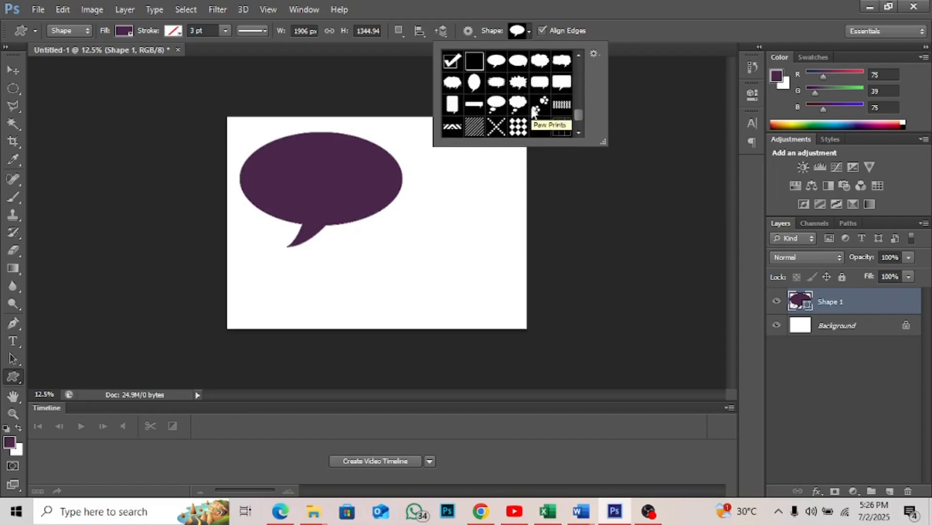
scroll(532, 112, "up", 2)
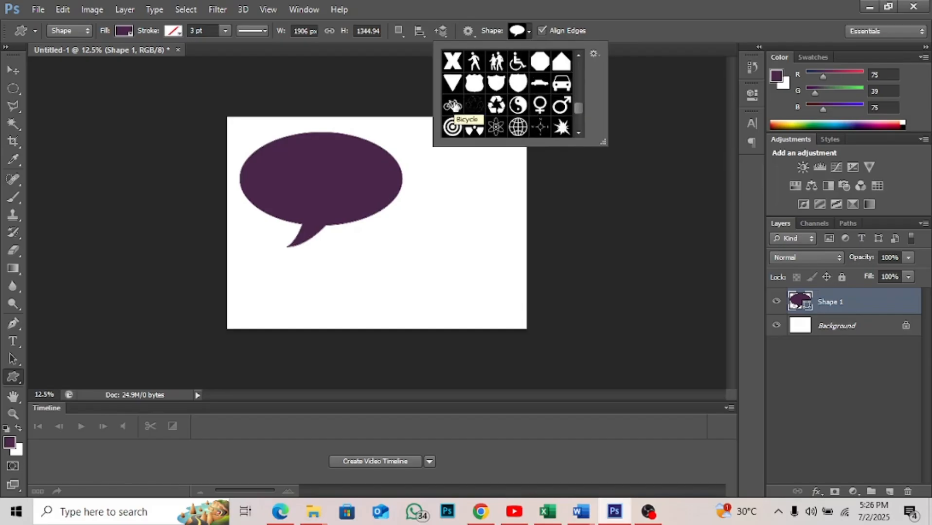
left_click(452, 106)
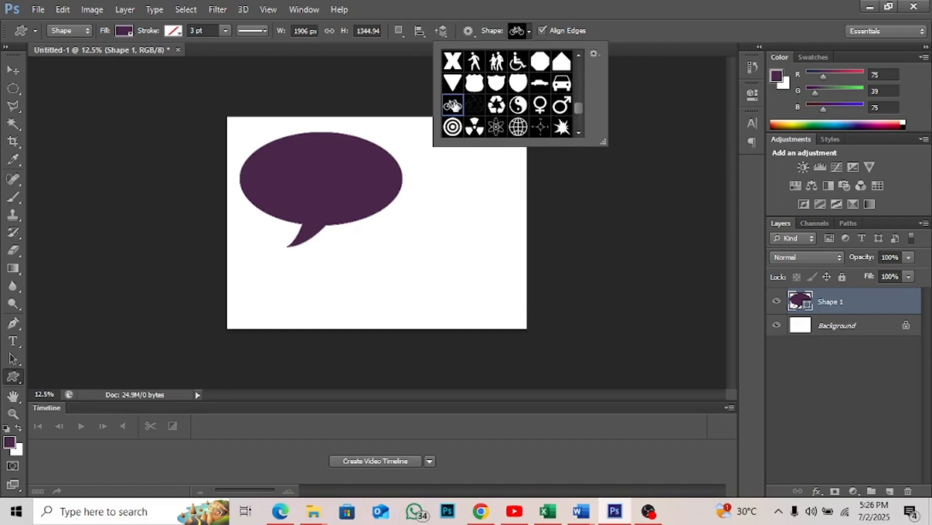
left_click(380, 249)
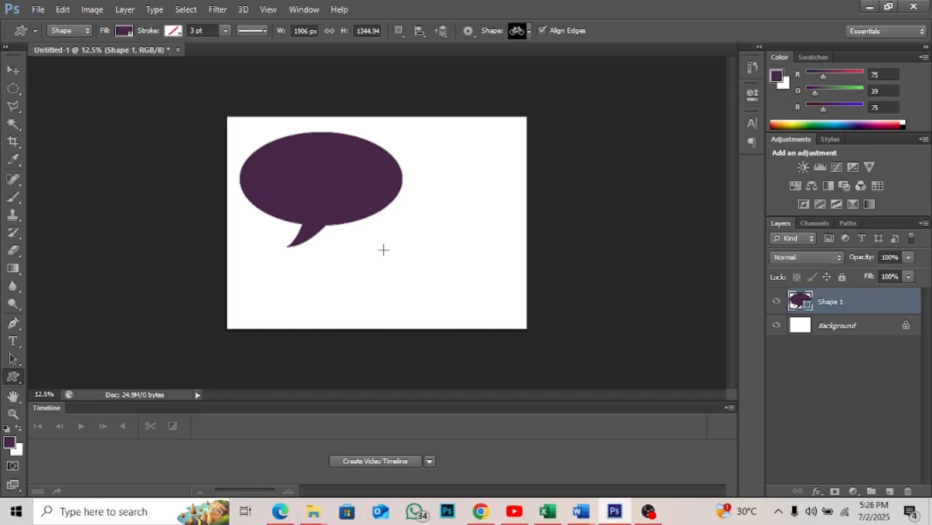
left_click_drag(380, 249, 529, 321)
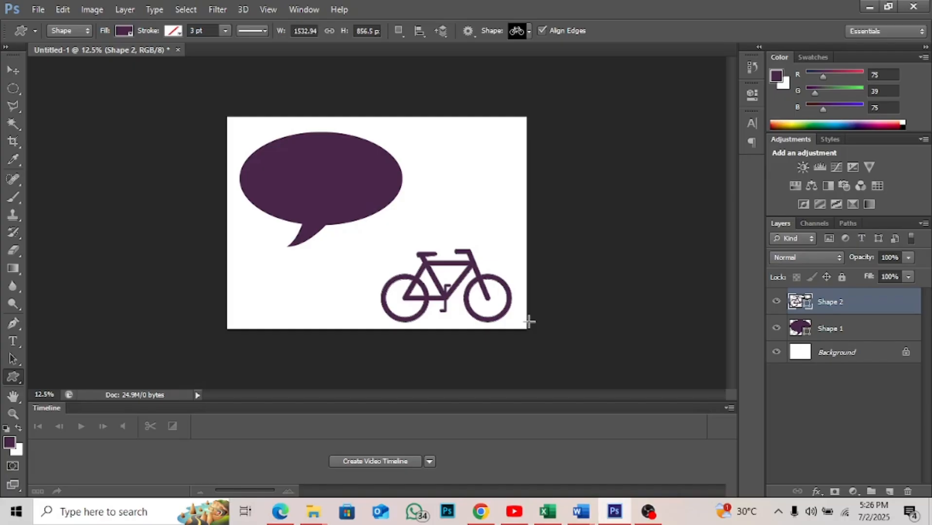
- Move the bicycle shape up and to the left, just below the speech bubble's lower-right edge
key("v")
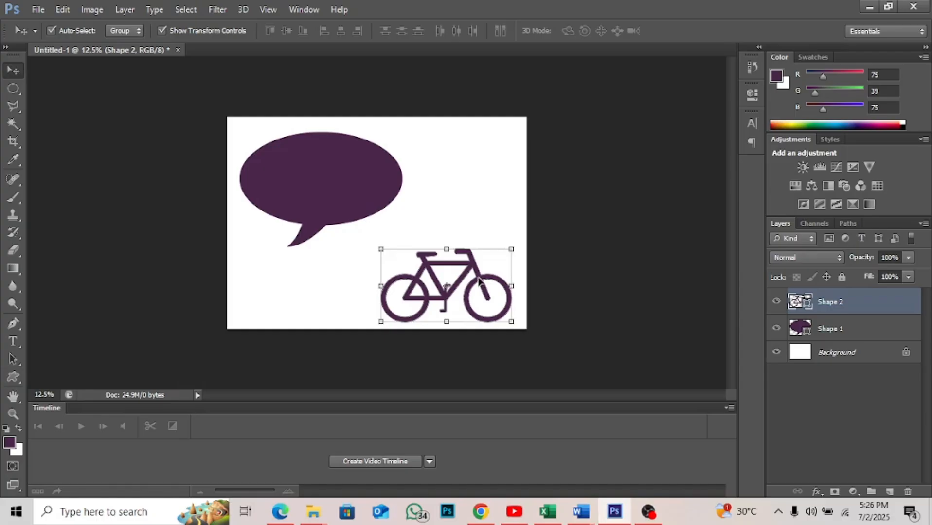
left_click_drag(480, 281, 445, 262)
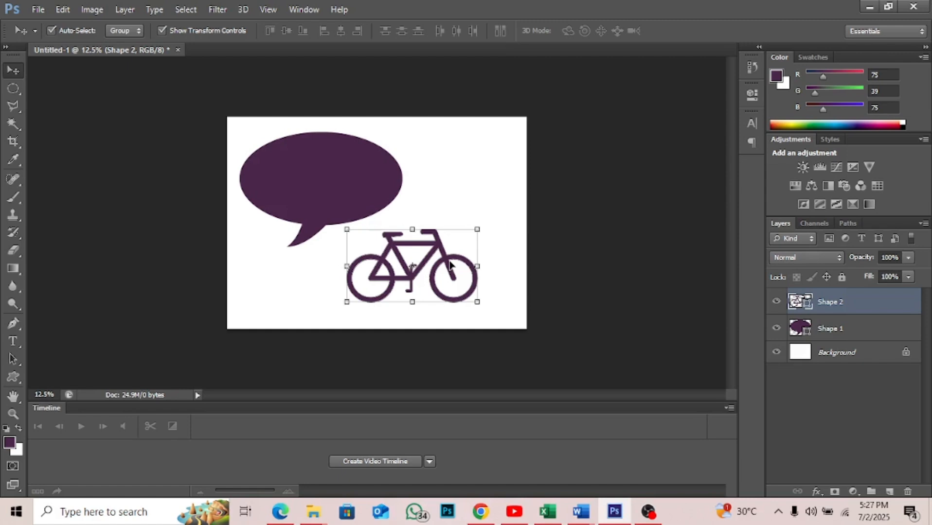
left_click(447, 210)
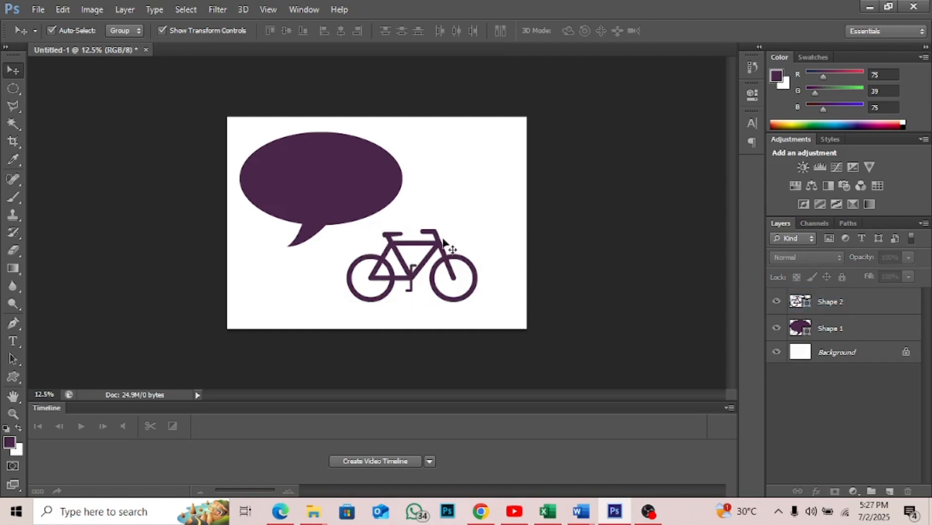
left_click(443, 260)
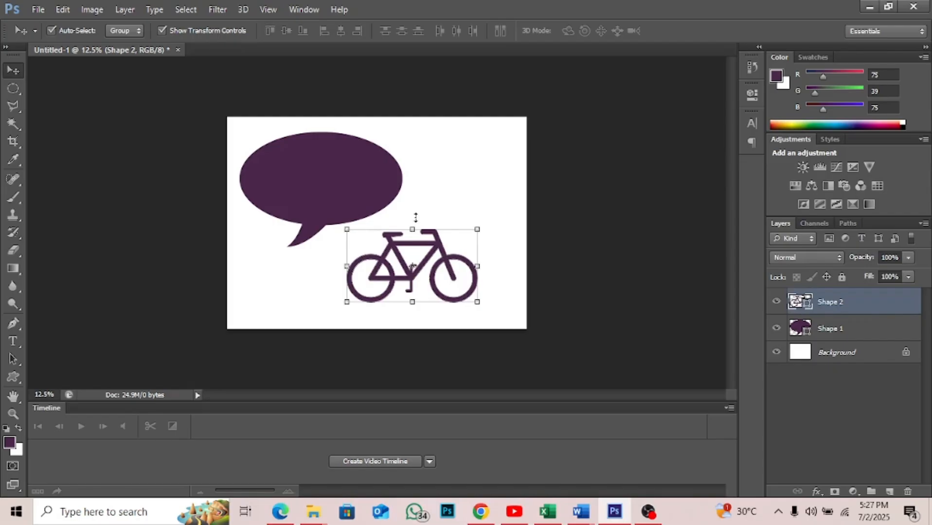
- Add a Gradient Overlay layer style to the speech bubble and move the style dialog clear of the artwork
left_click(341, 175)
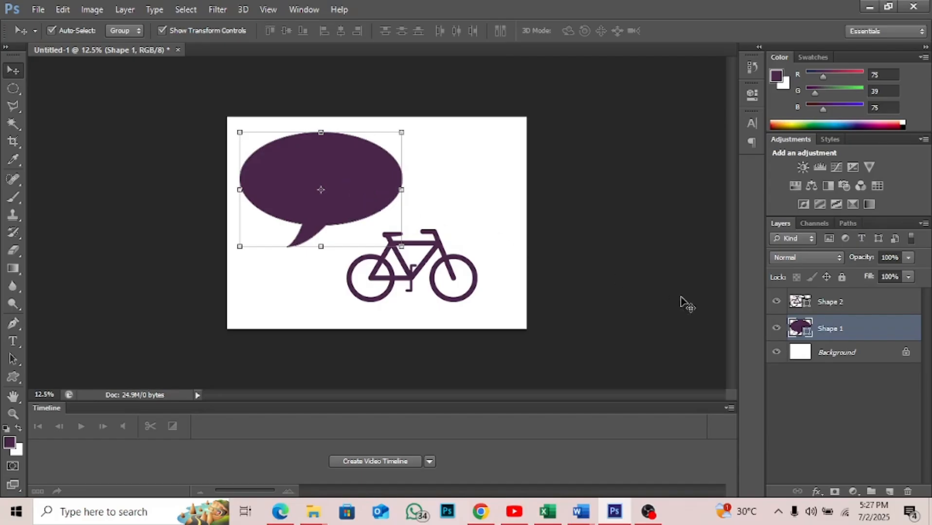
left_click(817, 492)
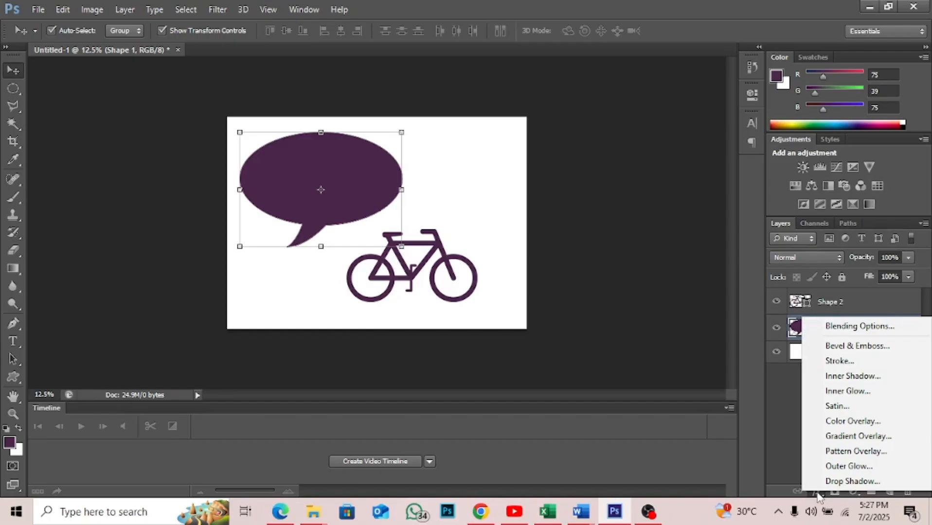
left_click(817, 494)
left_click(817, 493)
left_click(817, 493)
left_click(817, 493)
left_click(817, 493)
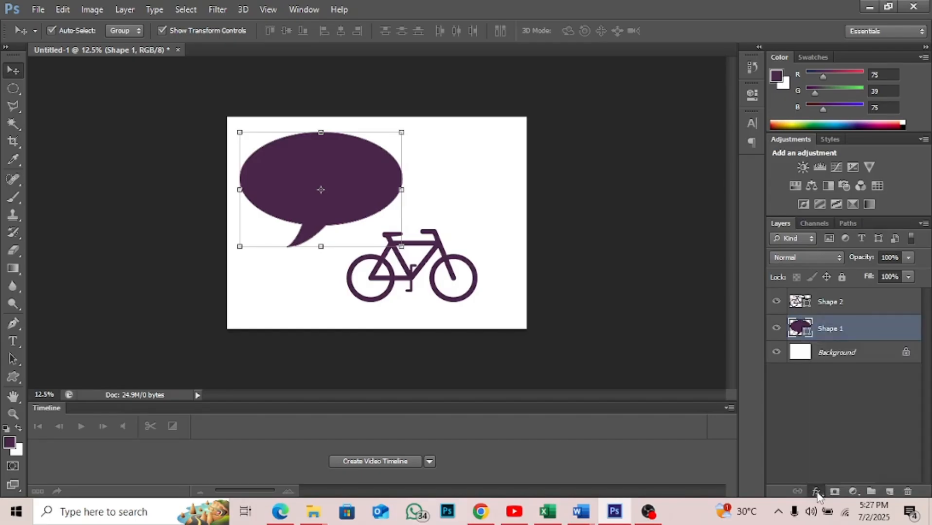
left_click(817, 492)
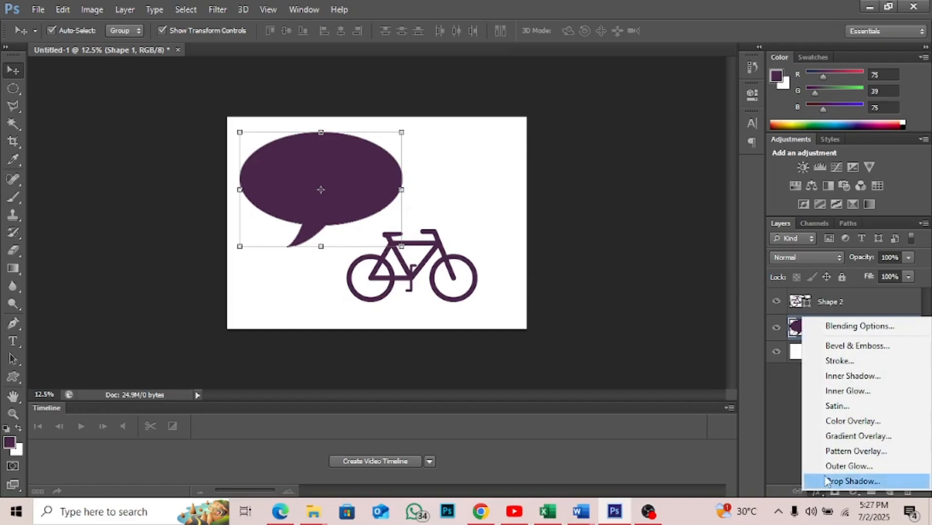
left_click(853, 438)
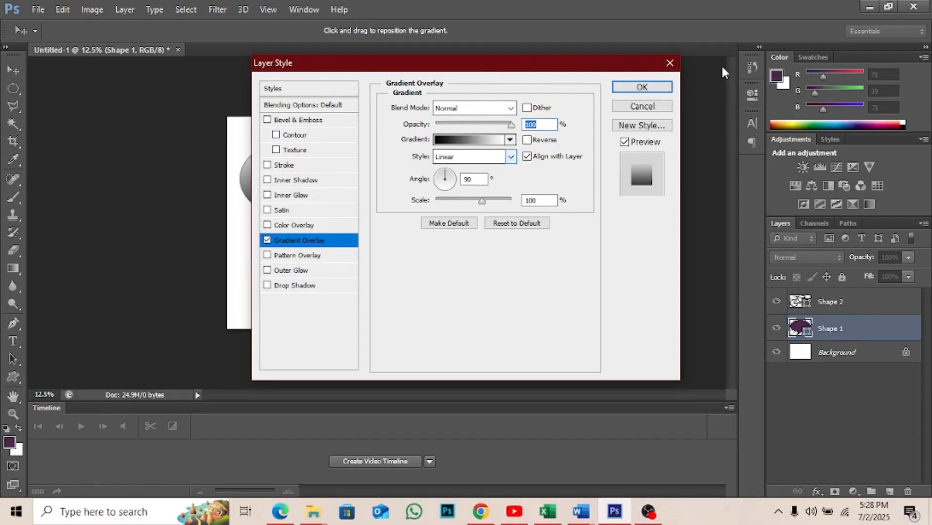
left_click_drag(653, 63, 554, 63)
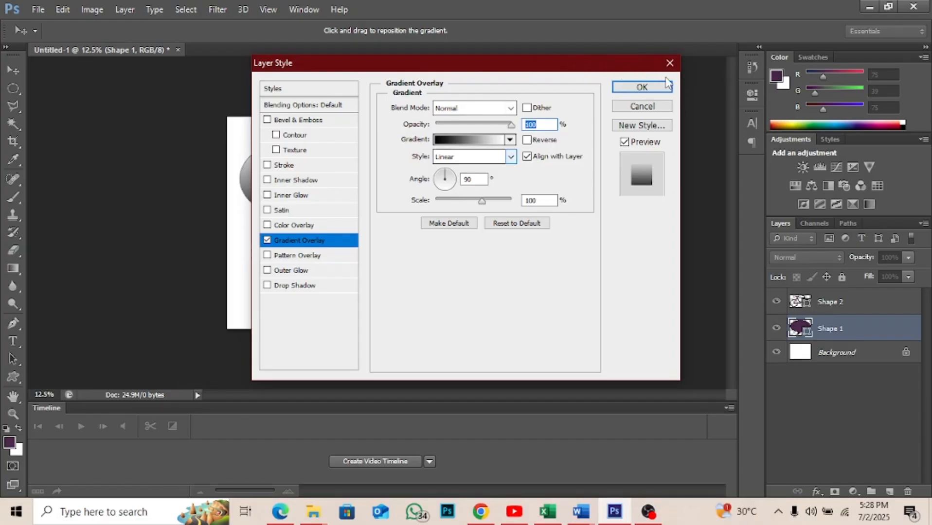
left_click_drag(711, 72, 715, 43)
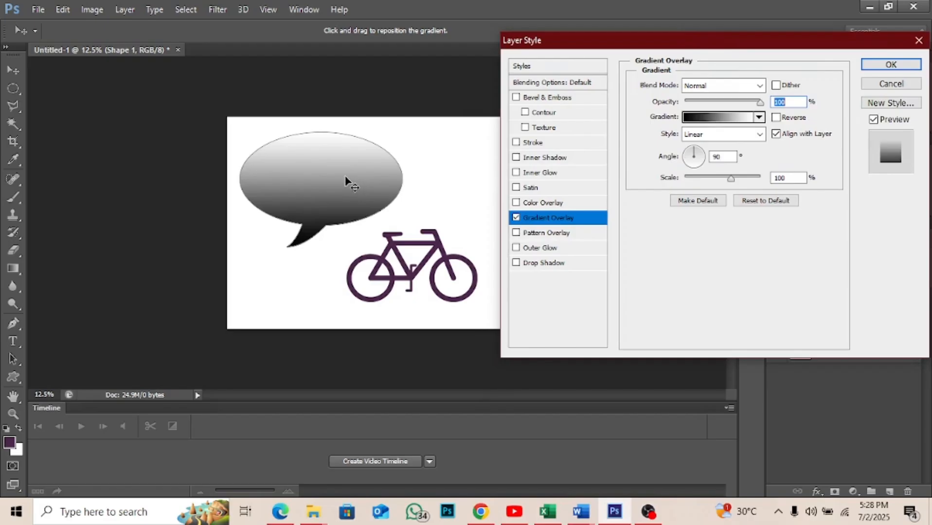
- Set the colour stop at location 0% of the speech bubble's overlay gradient to purple 7a0273
left_click(711, 122)
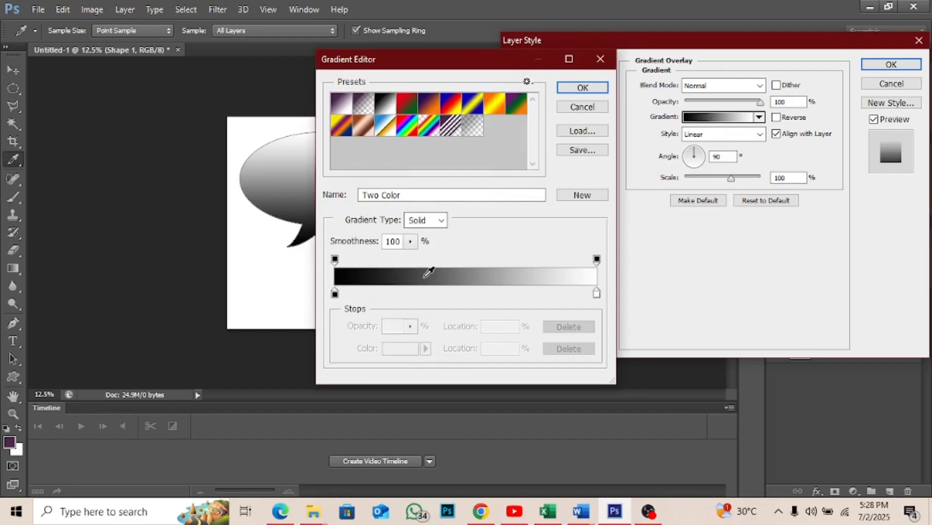
left_click(335, 294)
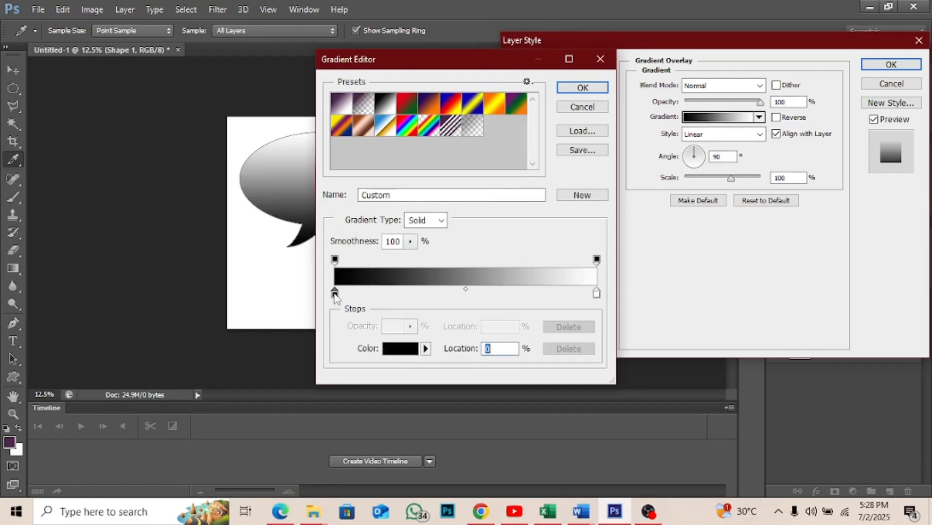
left_click(400, 350)
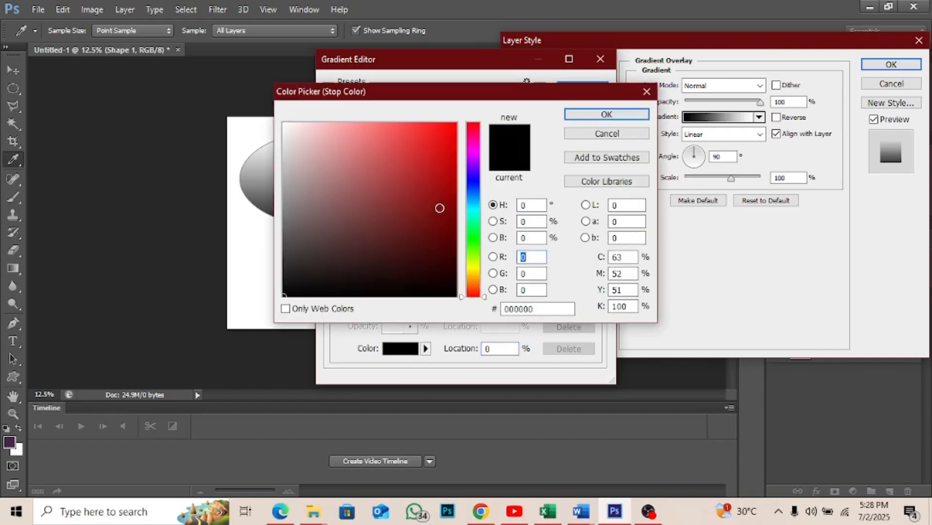
left_click(472, 150)
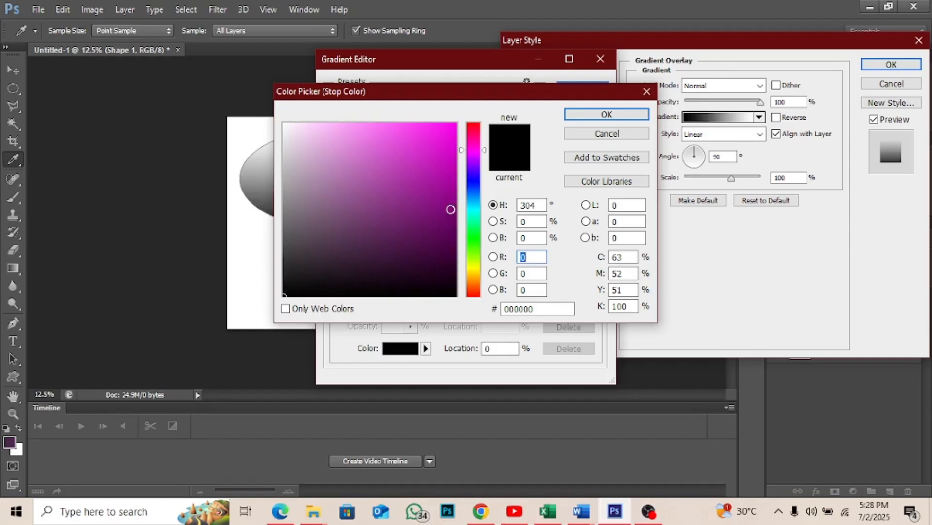
left_click(451, 220)
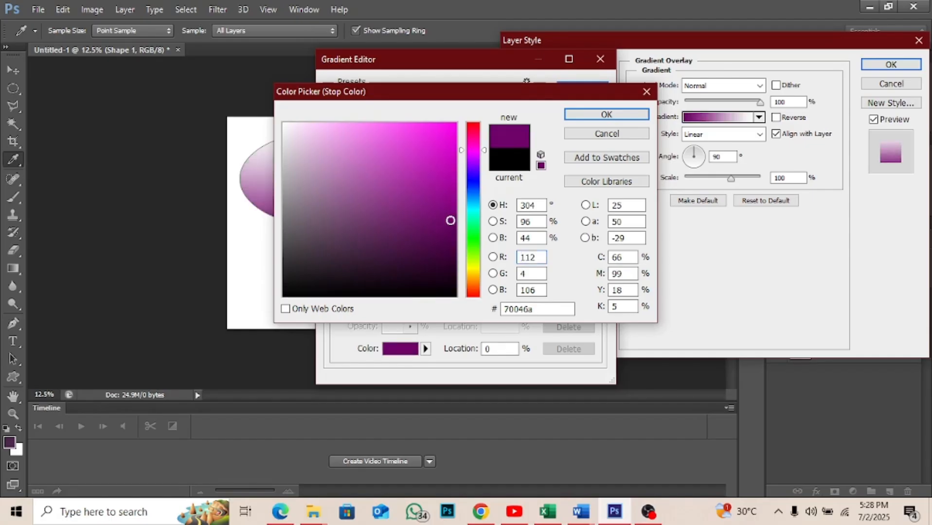
left_click(451, 228)
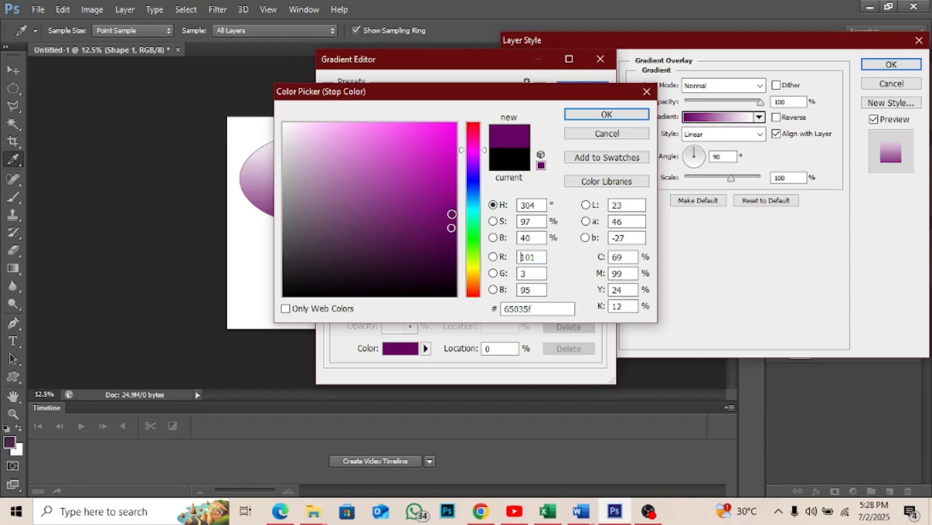
left_click(452, 201)
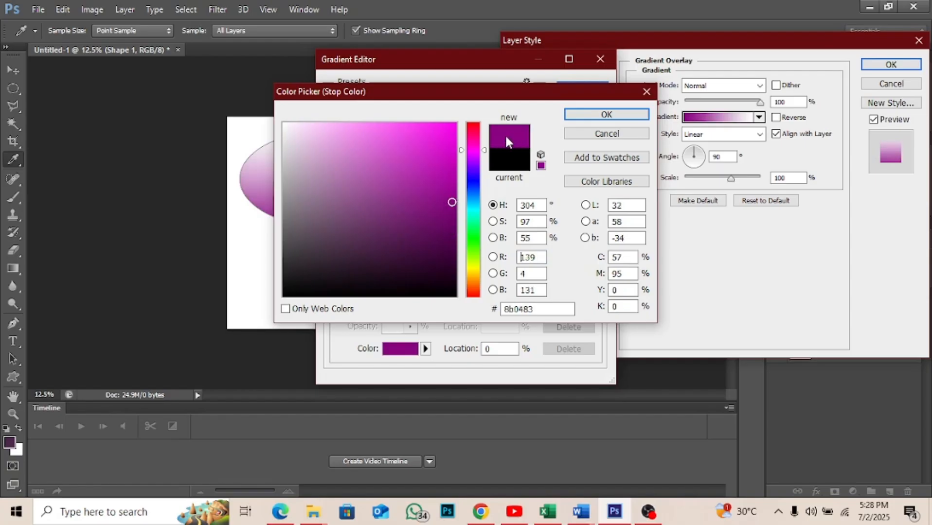
left_click(453, 213)
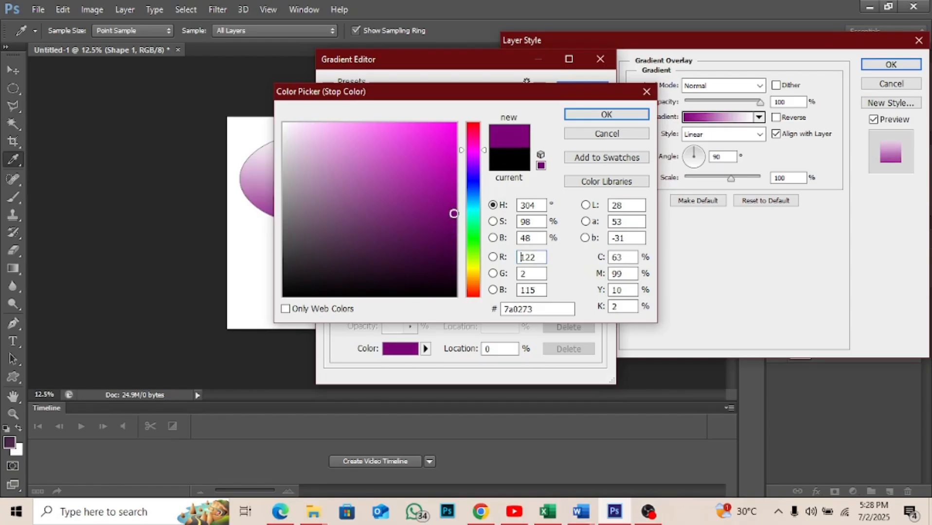
left_click(572, 117)
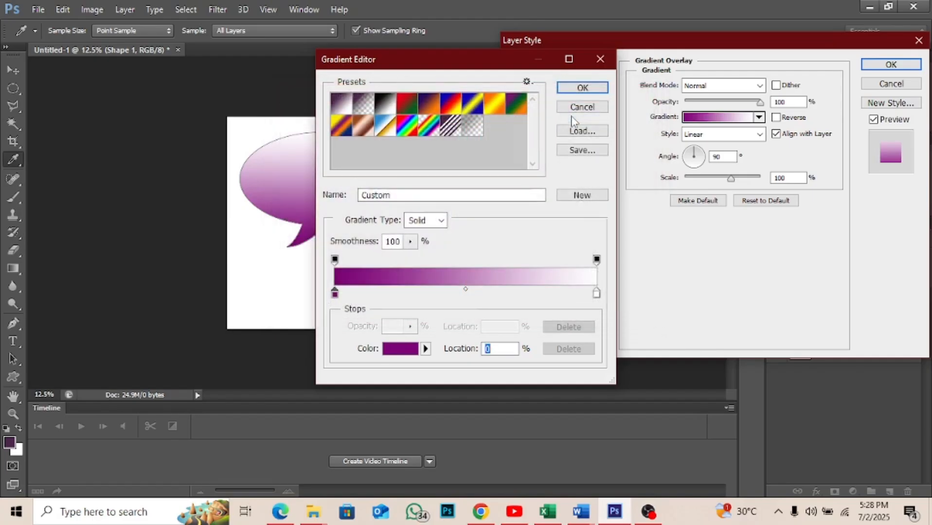
- Set the gradient's colour stop at location 100% to crimson ea064b and accept the edited gradient
left_click(596, 293)
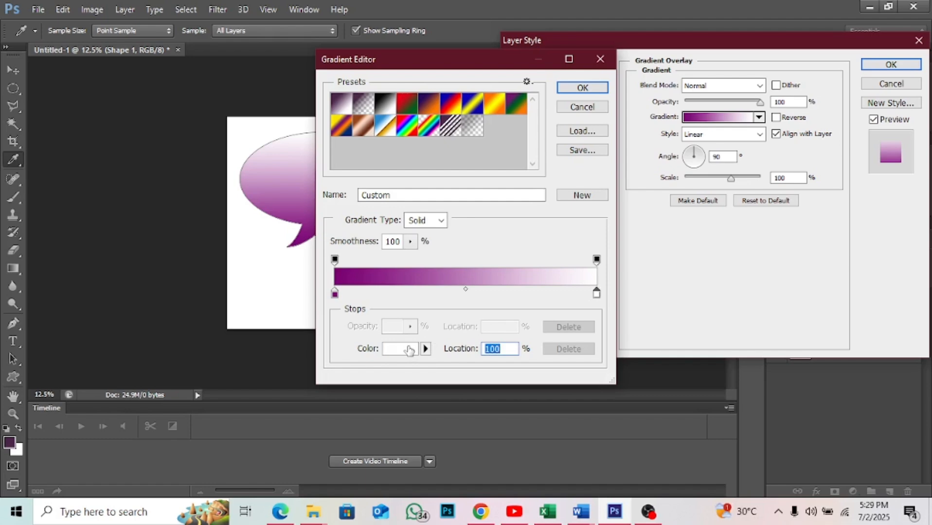
left_click(410, 350)
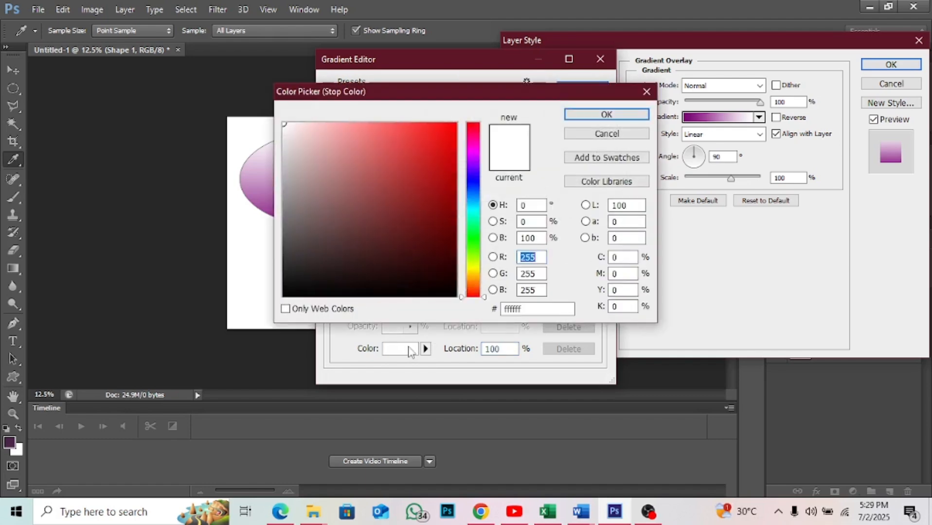
left_click(471, 132)
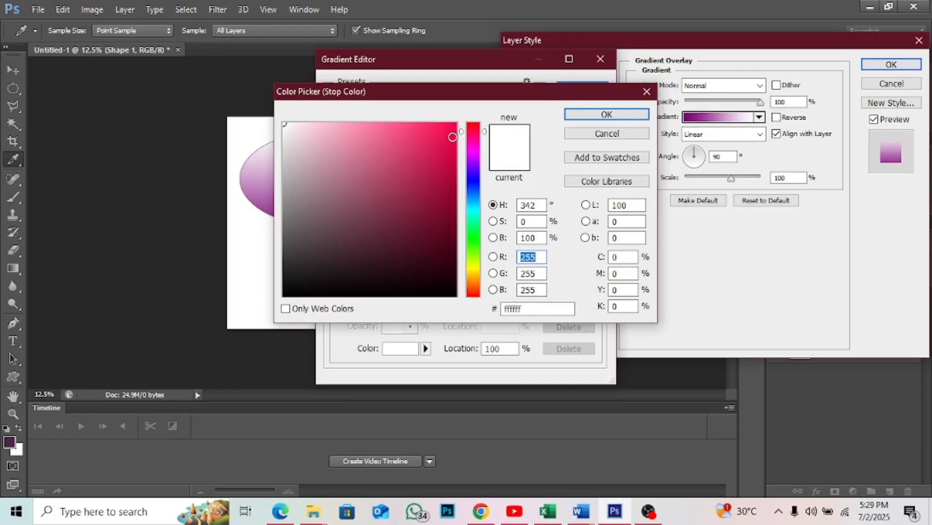
left_click(453, 137)
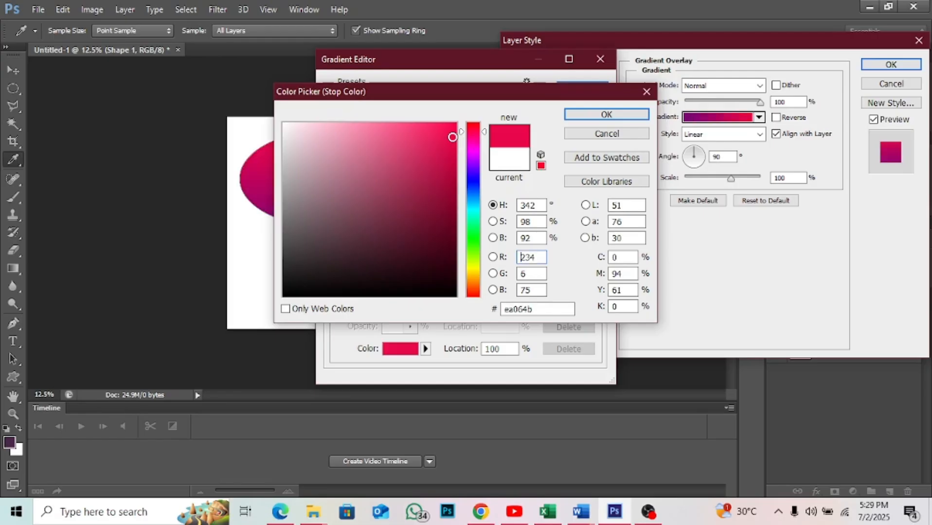
left_click(584, 116)
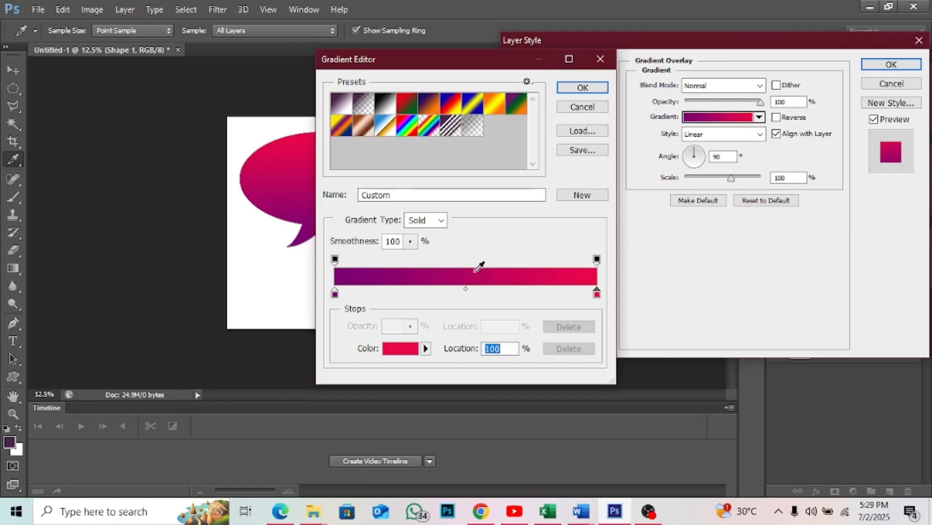
left_click(579, 90)
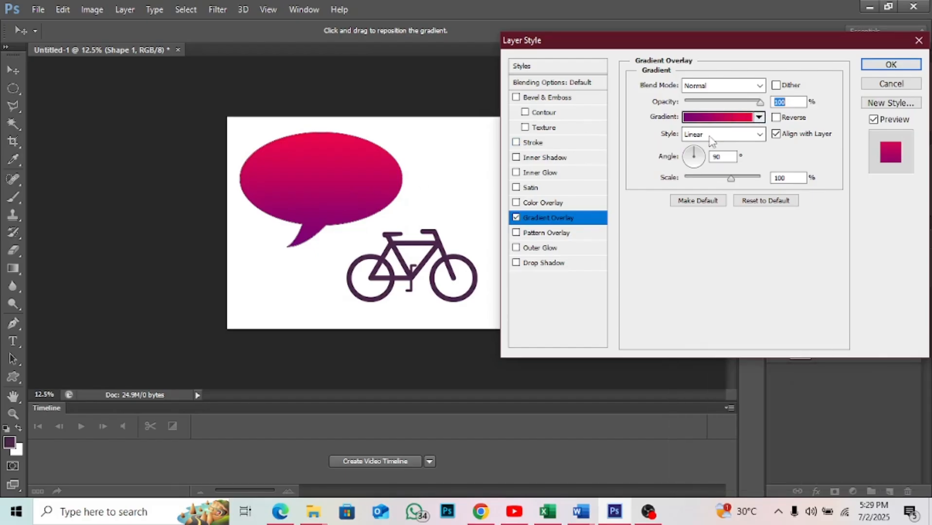
- Preview the Radial, Angle, Reflected and Diamond styles on the speech bubble's gradient overlay, returning the style to Linear
left_click(761, 137)
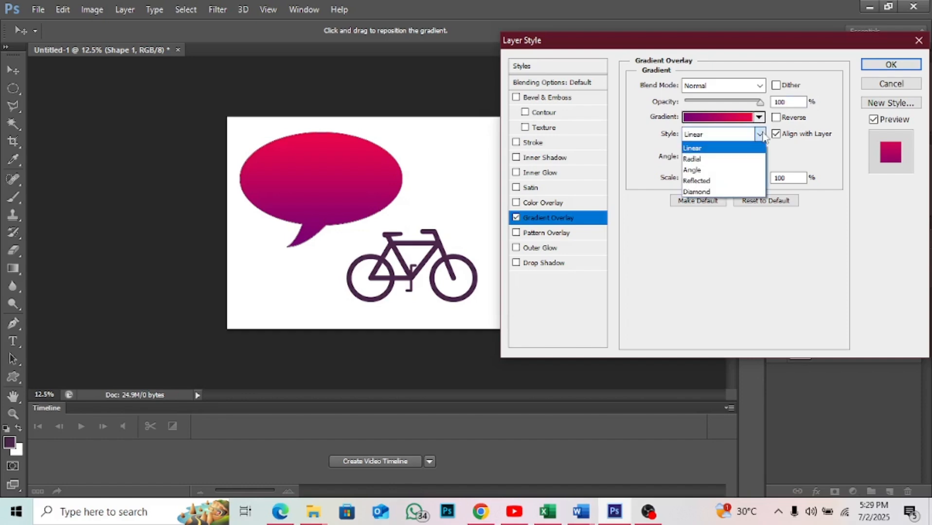
left_click(708, 159)
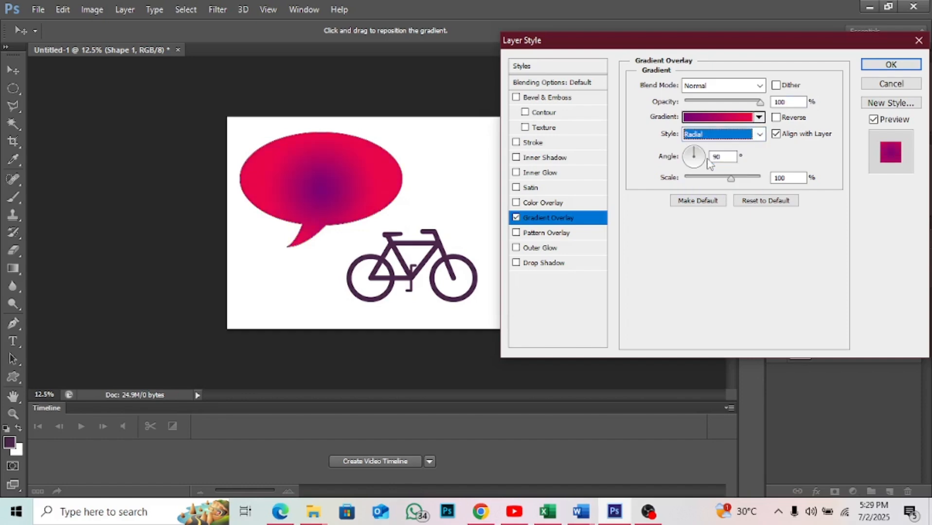
left_click(762, 135)
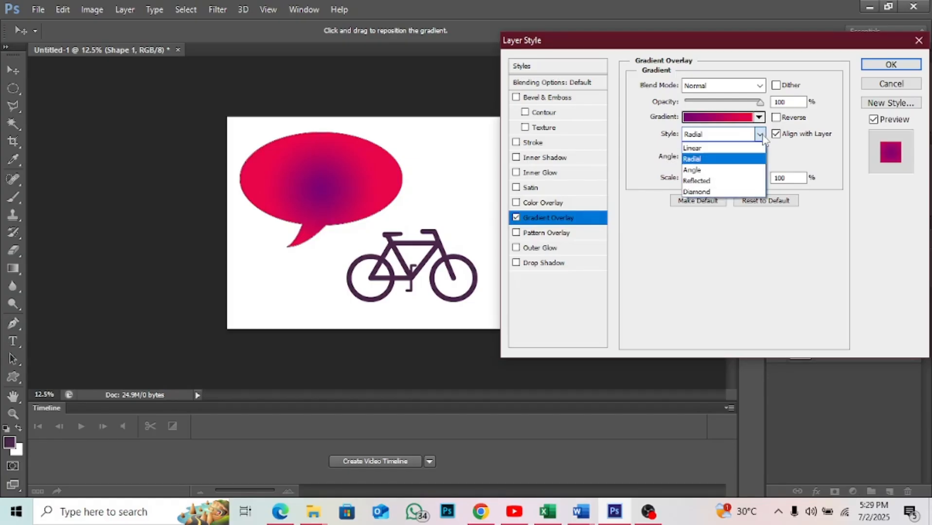
left_click(726, 172)
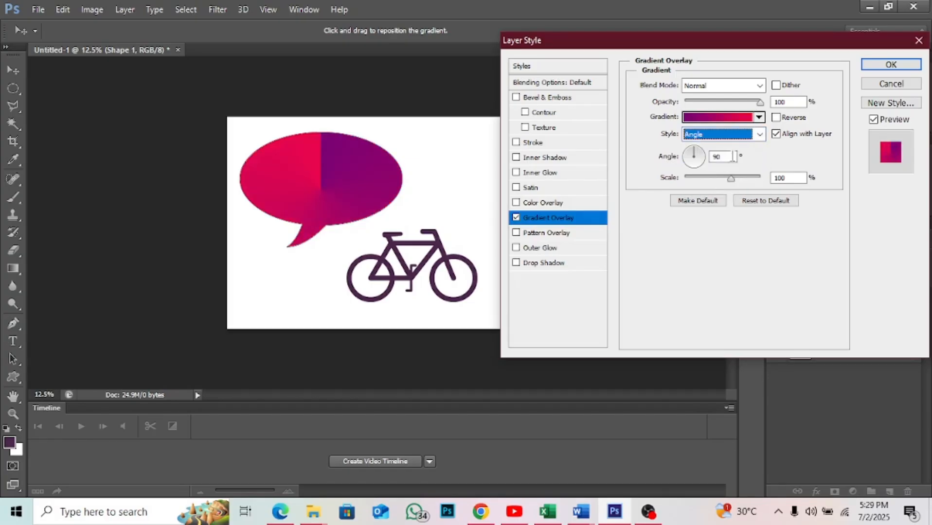
left_click(760, 135)
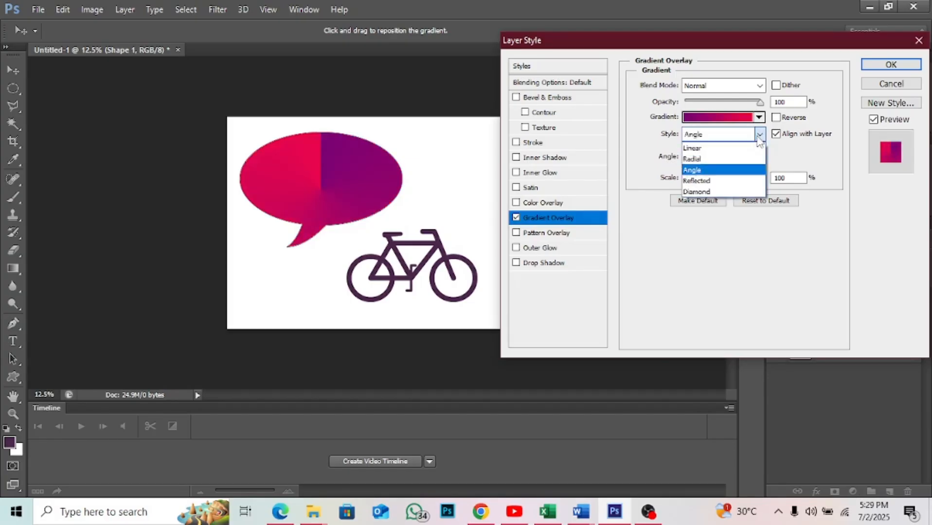
left_click(715, 183)
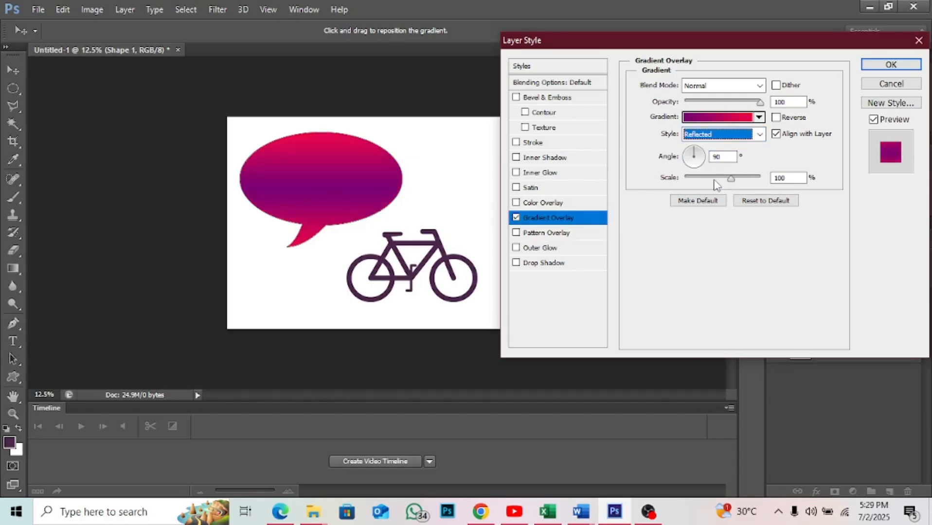
left_click(760, 136)
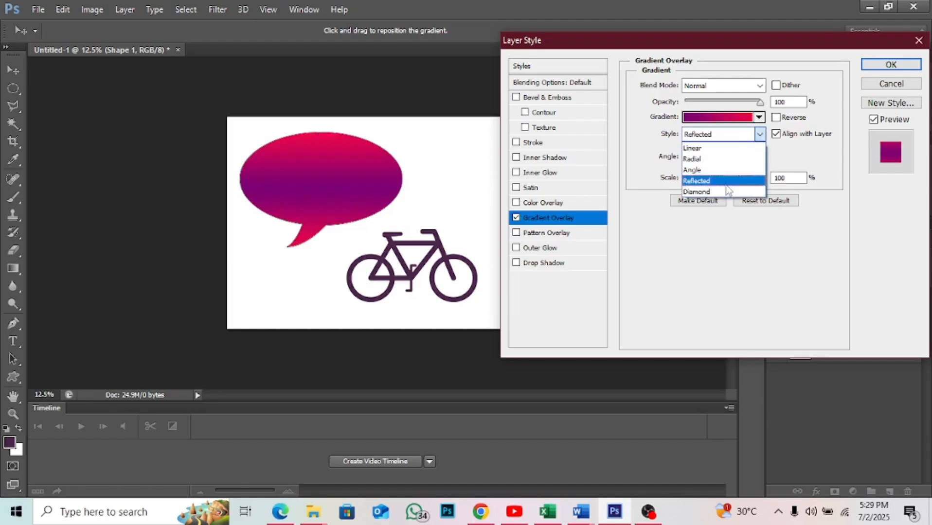
left_click(727, 193)
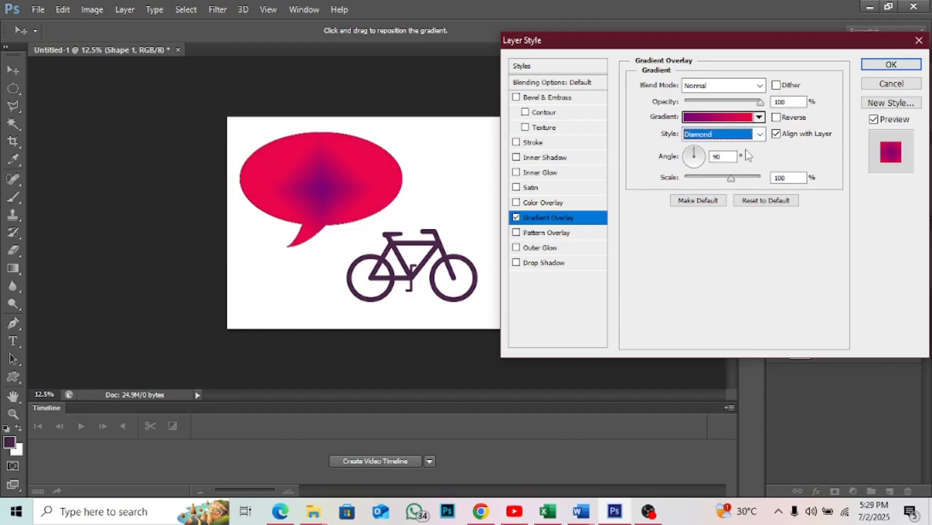
left_click(758, 137)
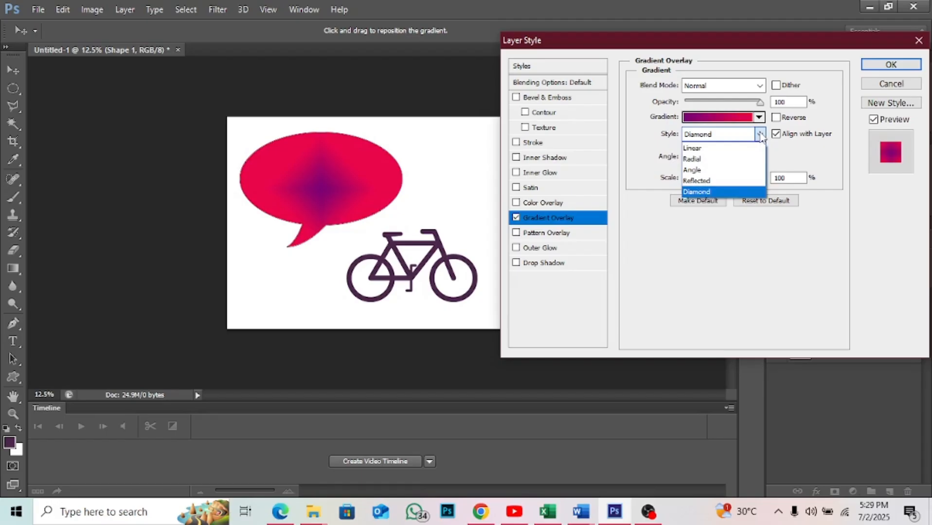
left_click(741, 151)
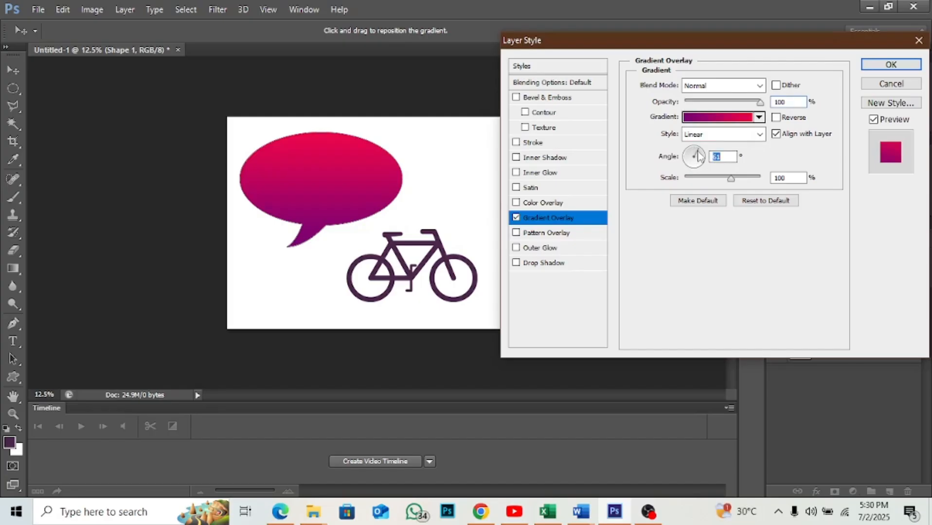
- Try several angles for the speech bubble's gradient overlay, settle on 34° and apply the layer style
left_click_drag(695, 150, 697, 152)
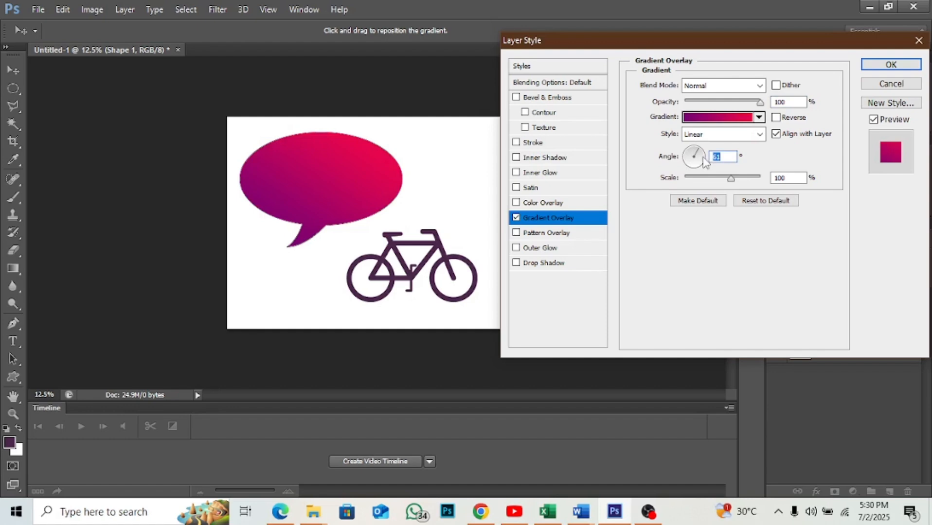
type("0")
left_click(704, 167)
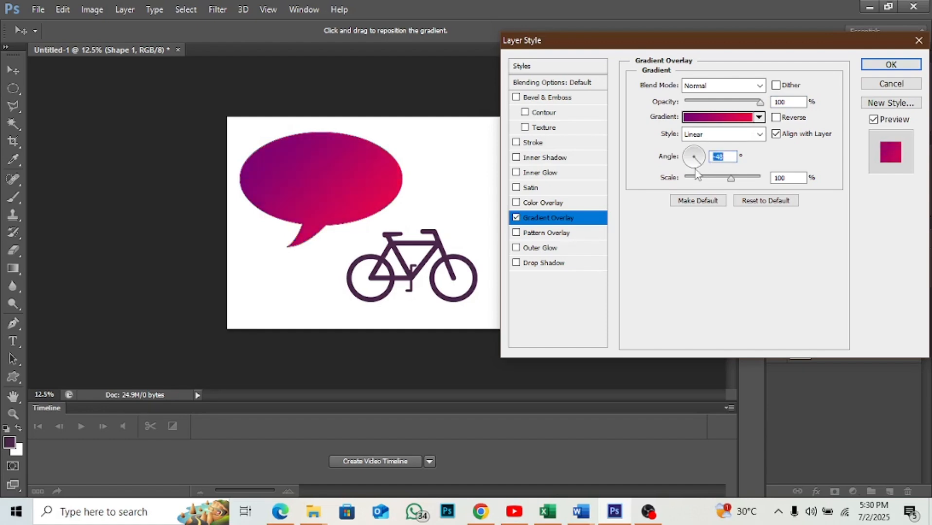
left_click(694, 171)
left_click(690, 167)
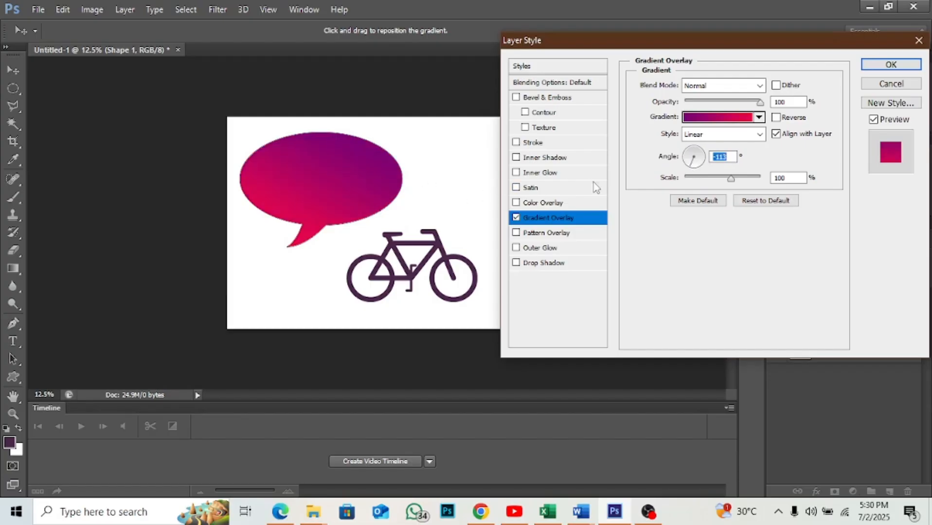
left_click(687, 157)
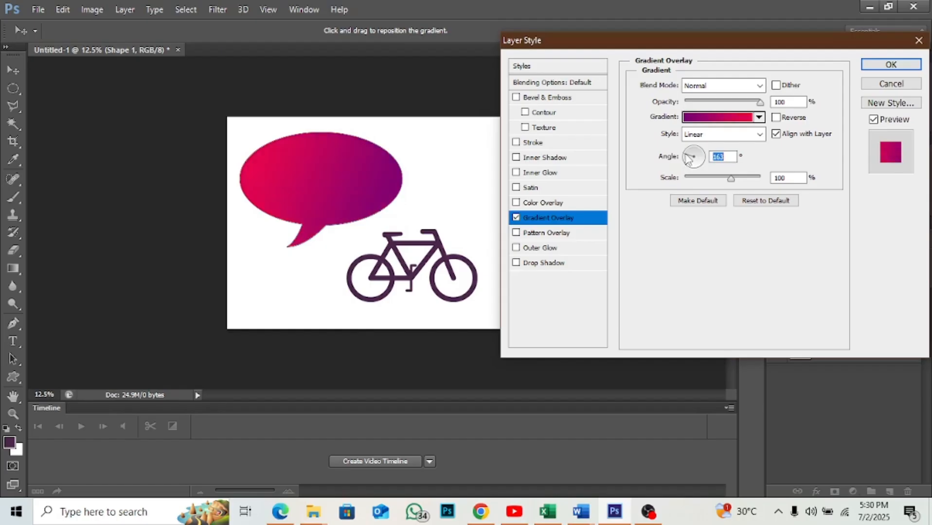
left_click(689, 151)
left_click(701, 149)
left_click(701, 154)
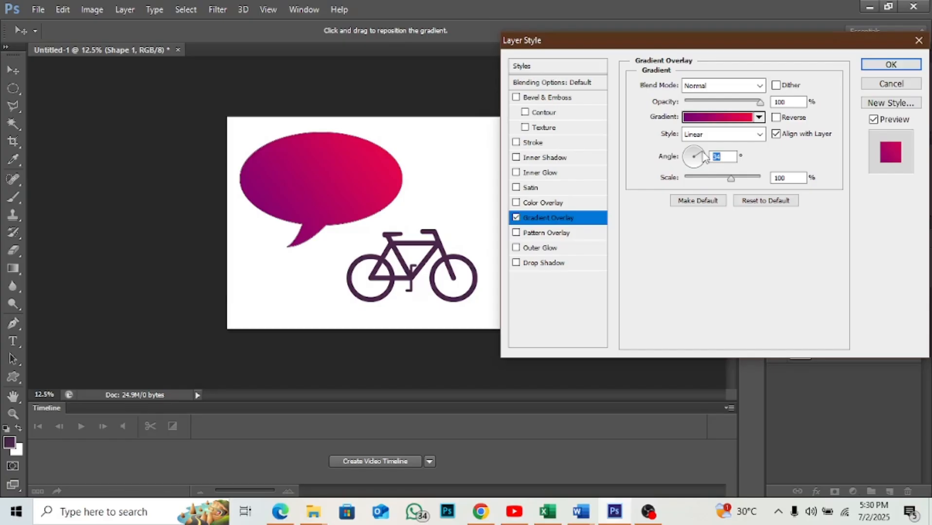
left_click(874, 67)
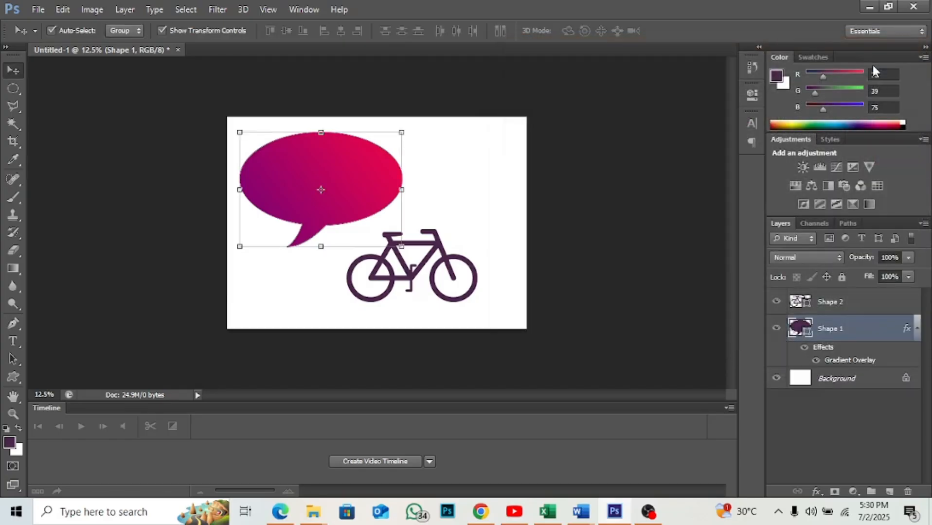
- Add a Gradient Overlay layer style to the bicycle and open its gradient for editing, keeping the editor clear of the artwork
left_click(450, 272)
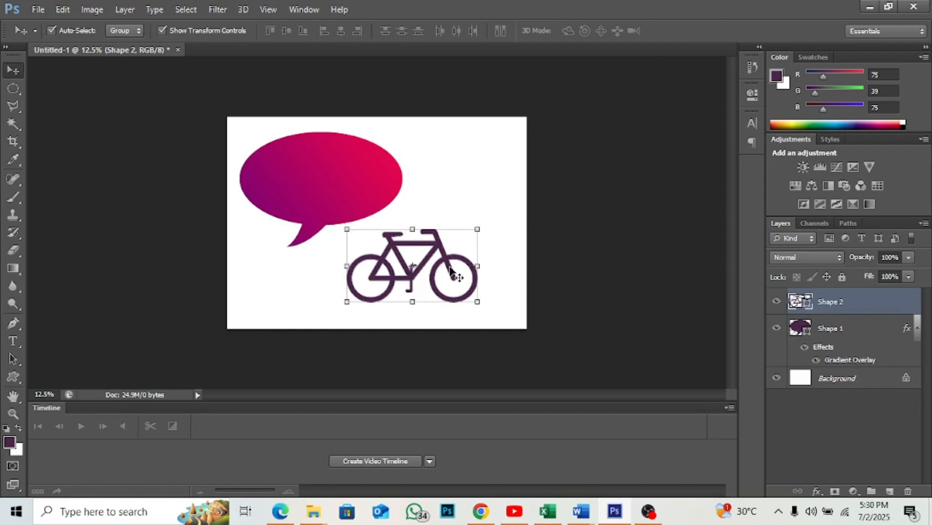
left_click(816, 492)
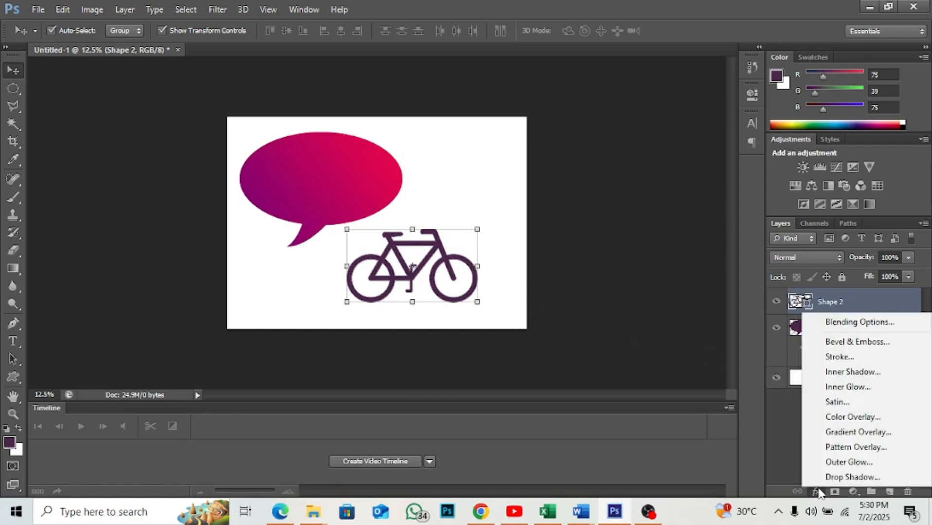
left_click(845, 434)
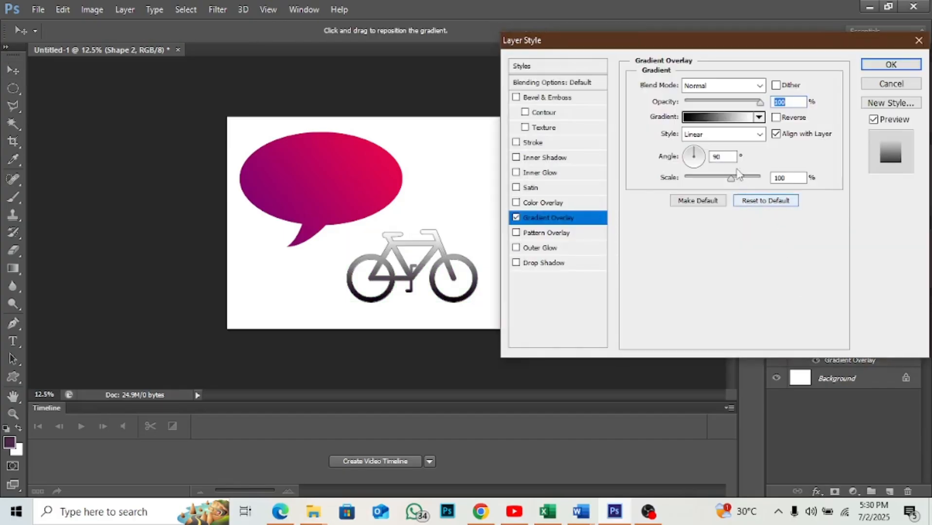
left_click(720, 117)
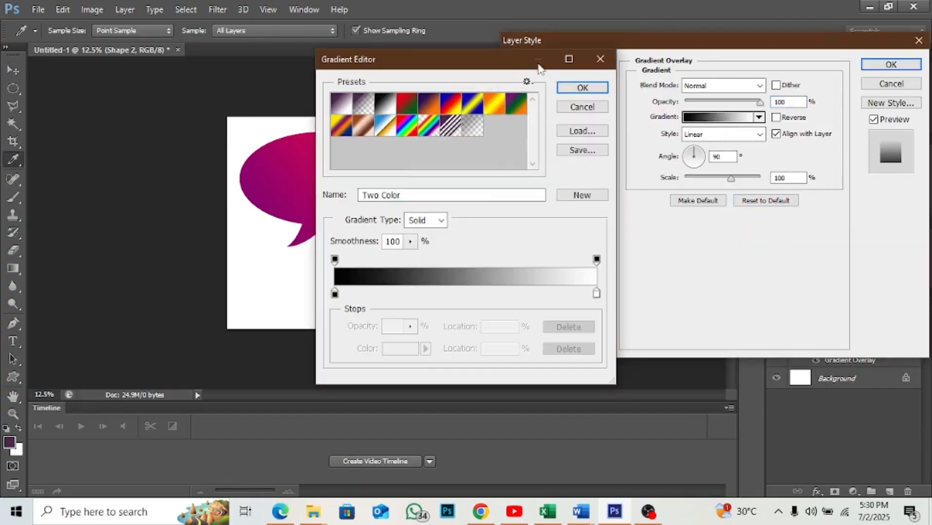
left_click_drag(499, 63, 762, 34)
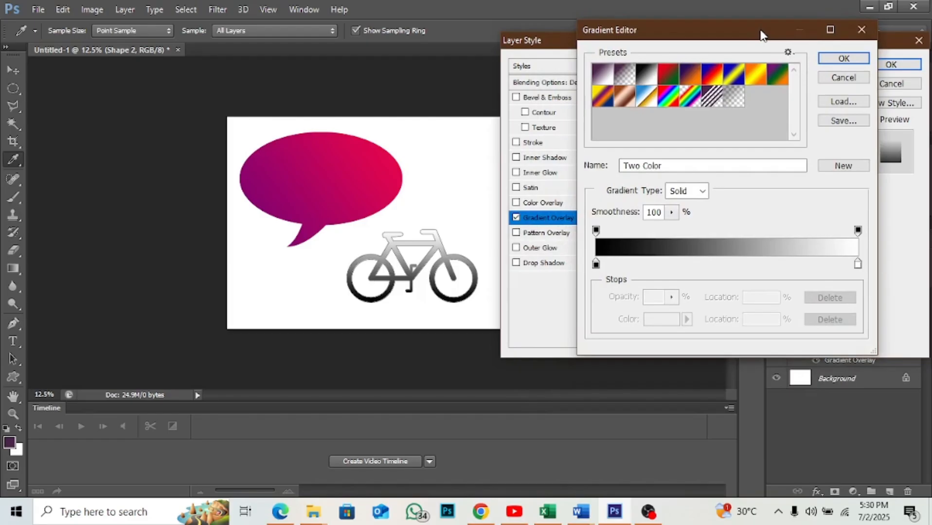
- Set the colour stop at location 0% of the bicycle's overlay gradient to orange ee5d06
left_click(596, 264)
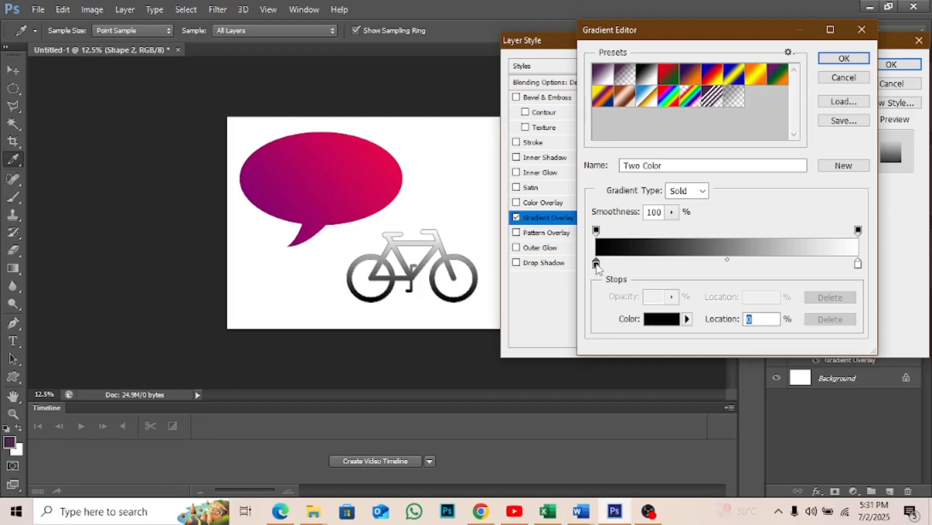
left_click(657, 320)
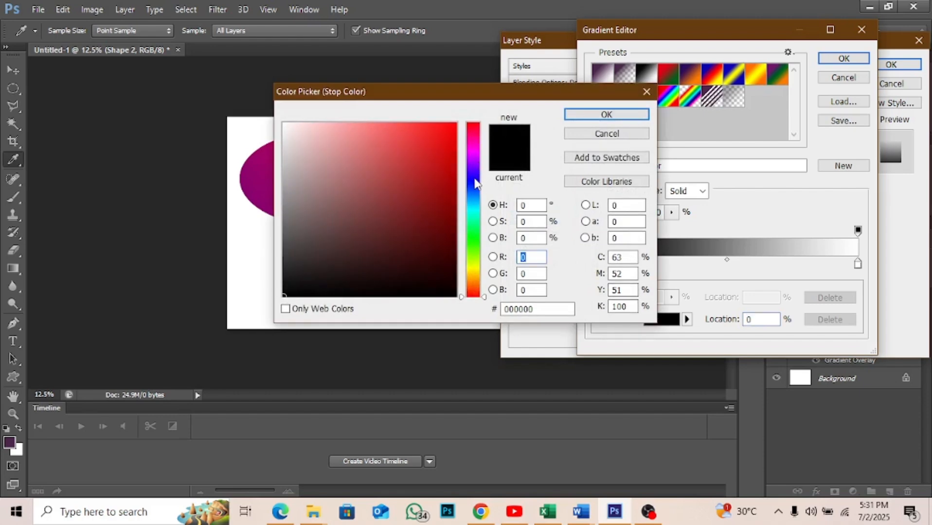
left_click(475, 182)
left_click(474, 286)
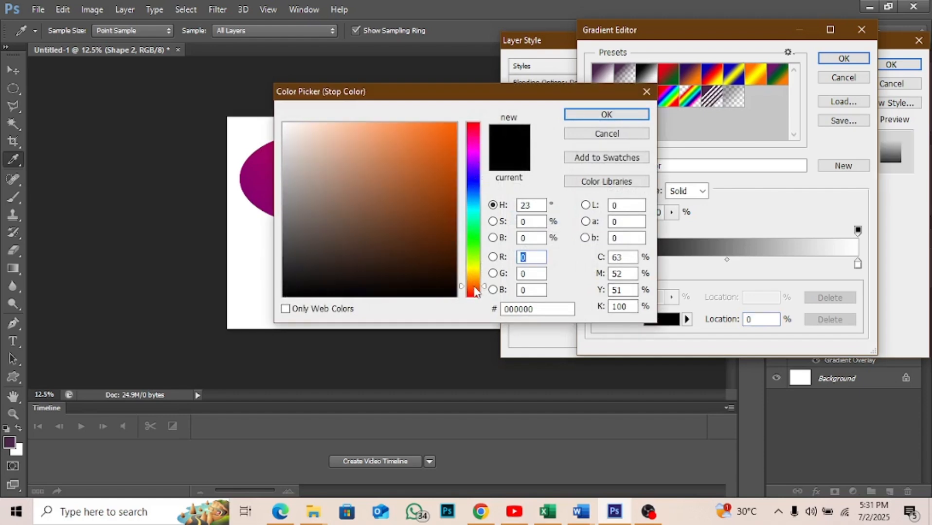
left_click(451, 149)
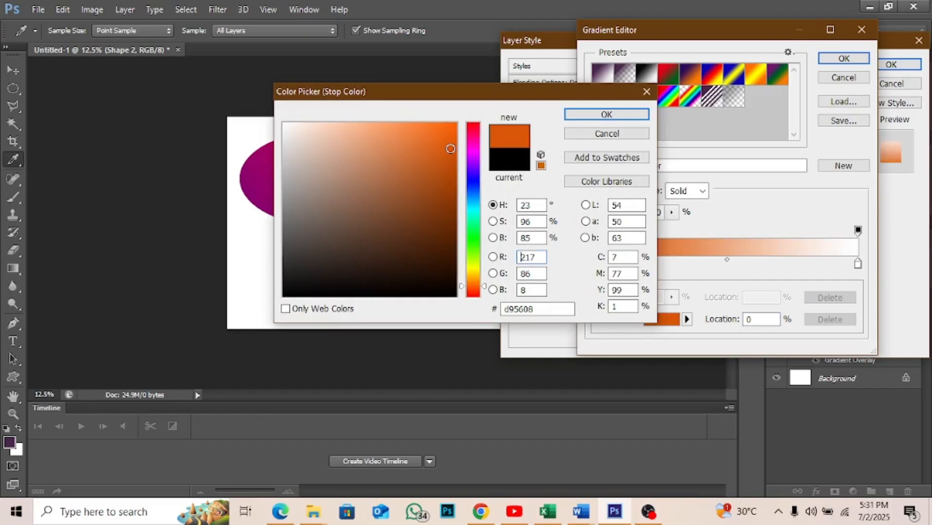
left_click(452, 134)
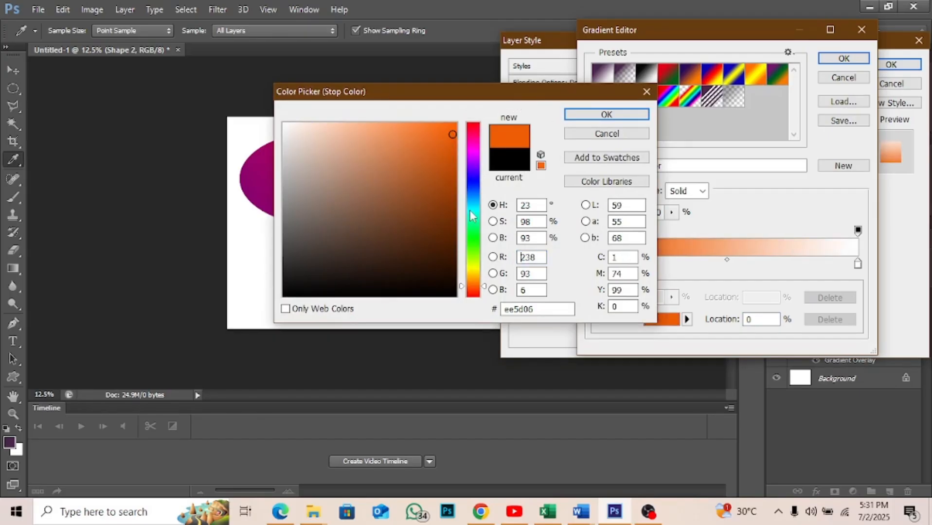
key("Return")
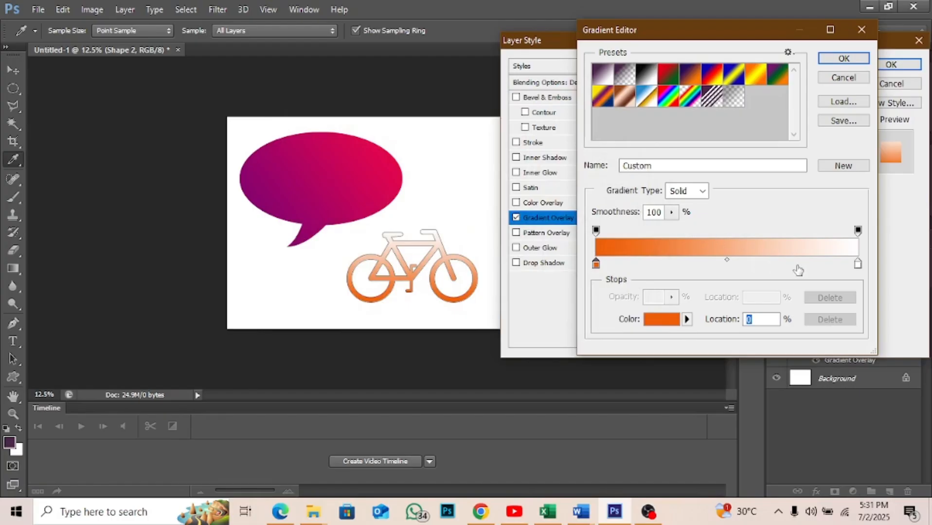
- Set the colour stop at location 100% of the bicycle's gradient to dark brown 641c03
left_click(858, 266)
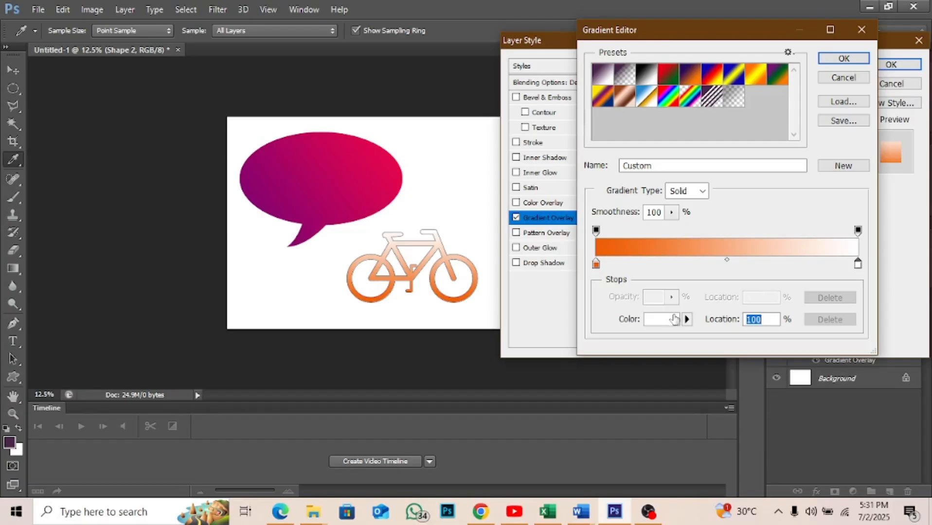
left_click(668, 321)
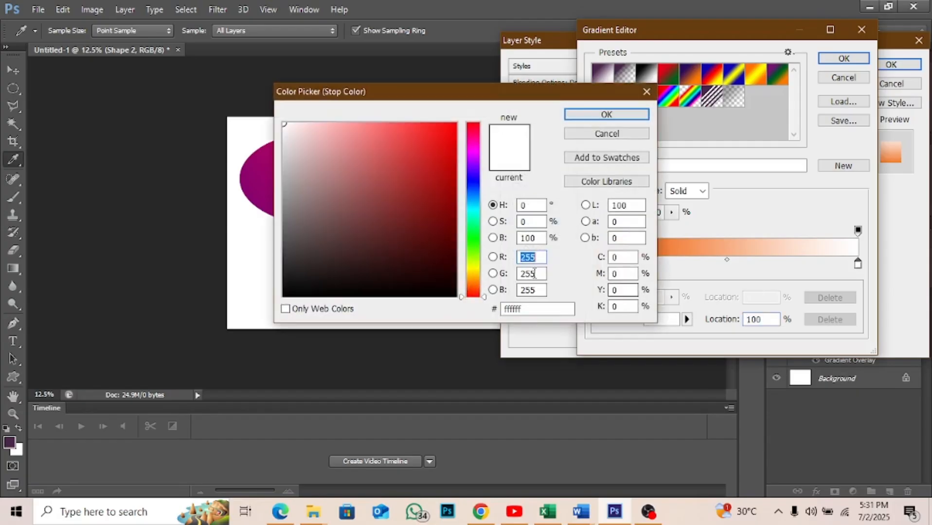
left_click(469, 290)
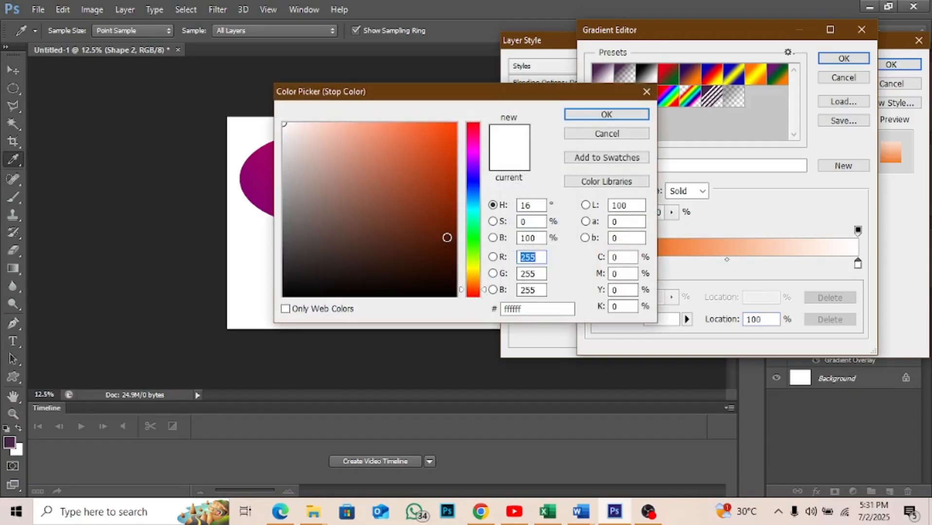
left_click(450, 255)
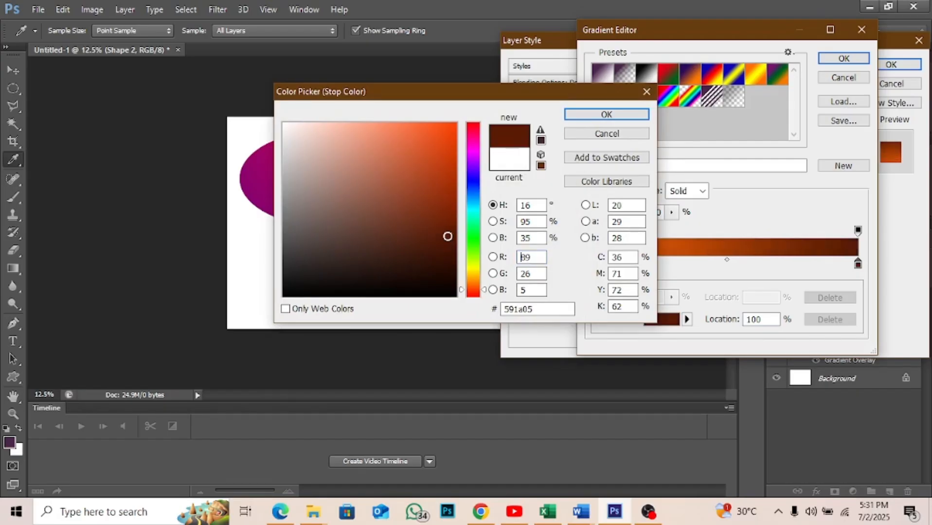
left_click(452, 228)
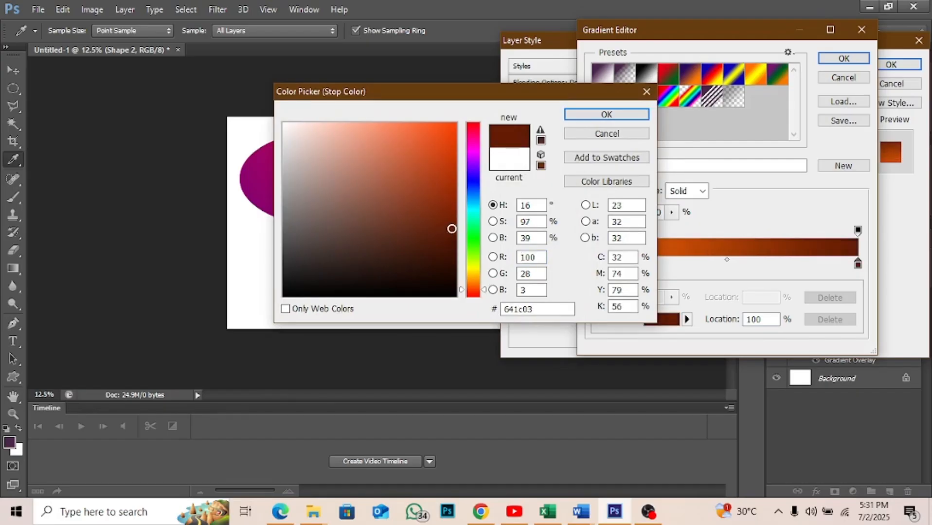
left_click(605, 117)
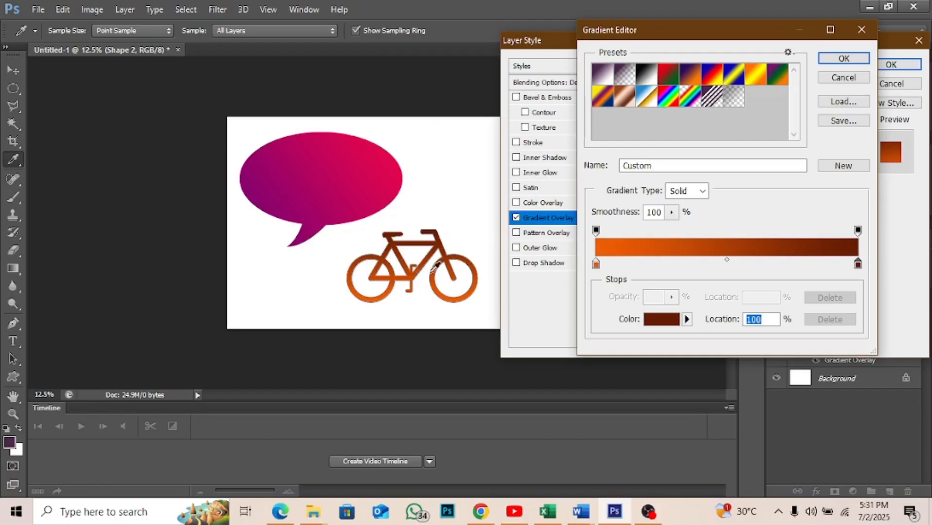
- Add a colour stop at location 33% of the bicycle's gradient and set it to yellow-orange fc9e18
left_click(683, 263)
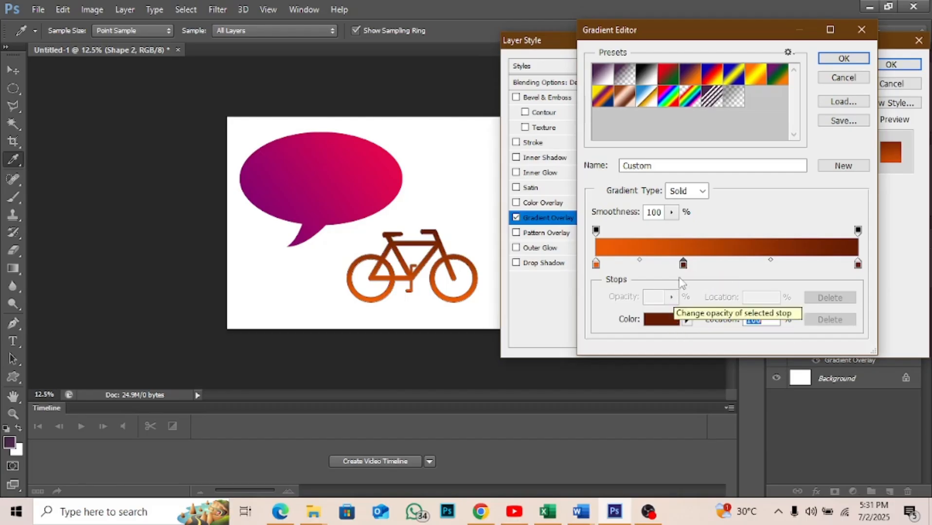
left_click(683, 264)
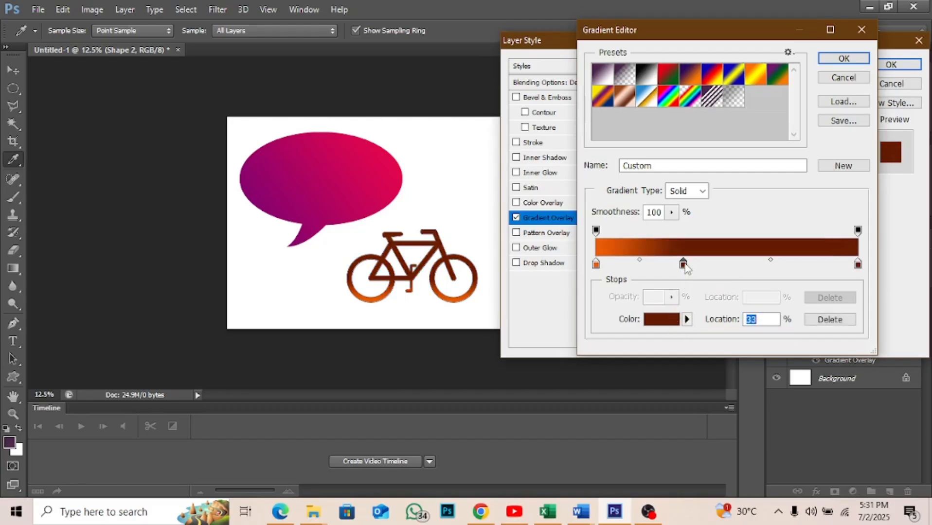
left_click(672, 325)
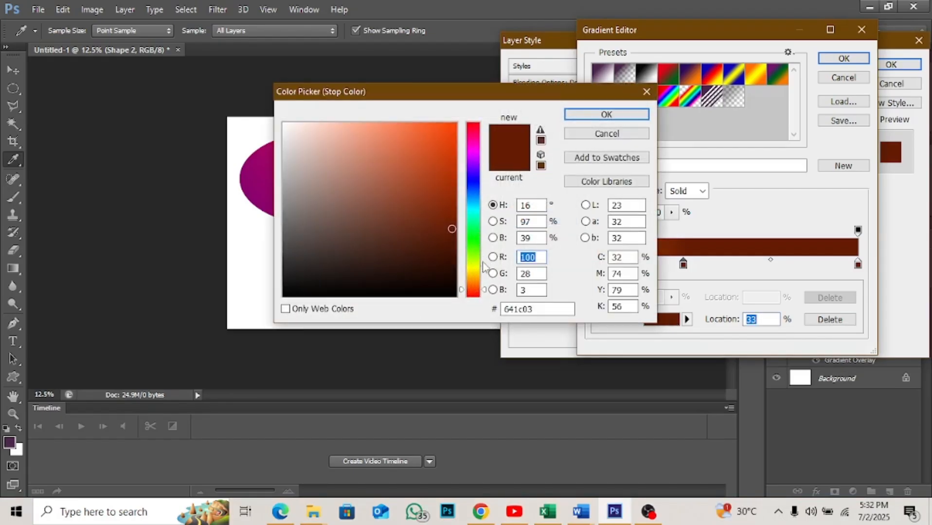
left_click(474, 280)
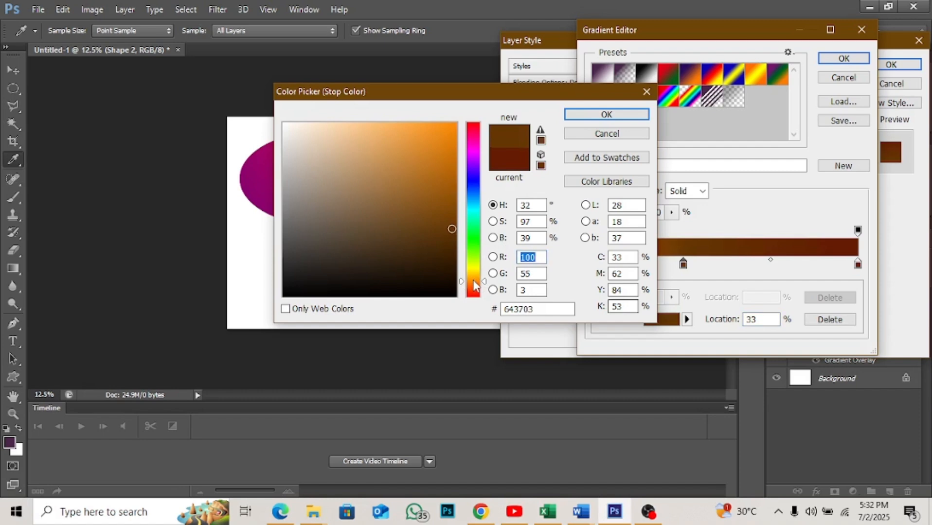
left_click(440, 125)
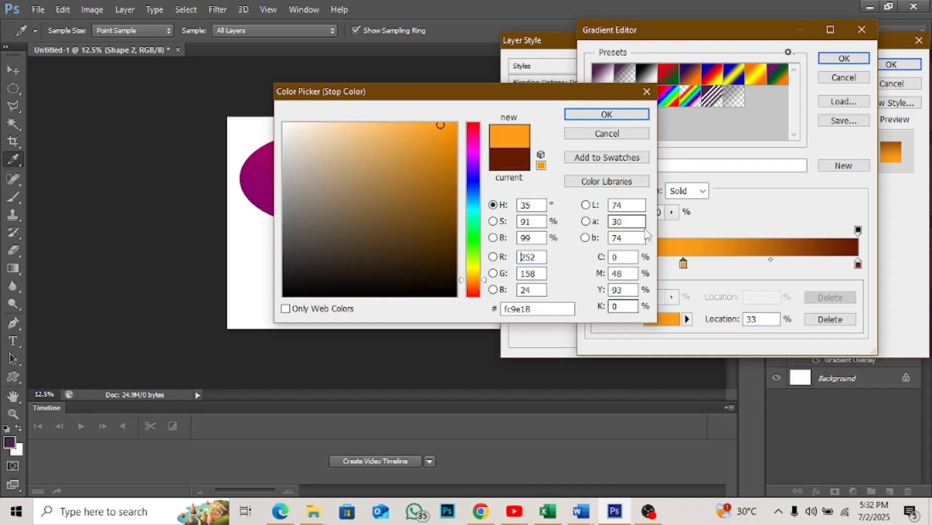
left_click(643, 114)
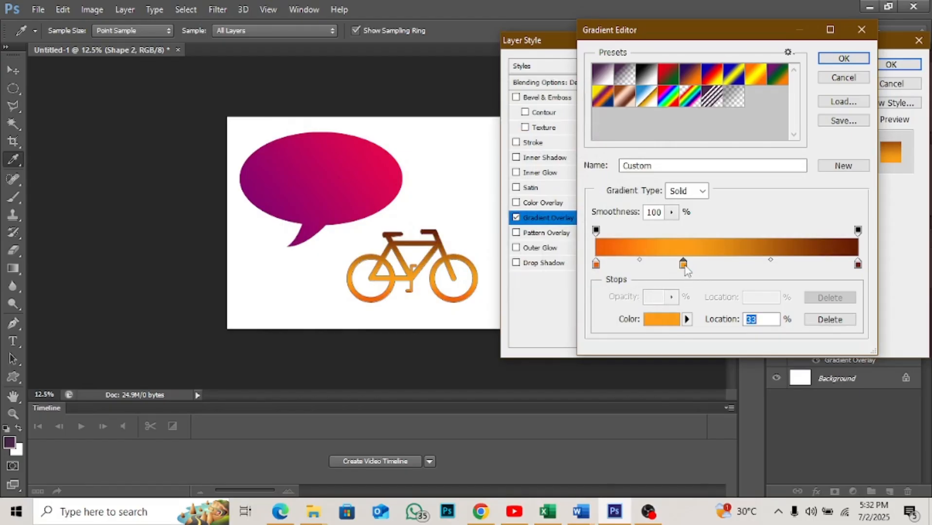
- Move the bicycle gradient's middle stop to 55%, set its midpoints to 72% and 32%, and apply the layer style
left_click_drag(684, 266, 741, 271)
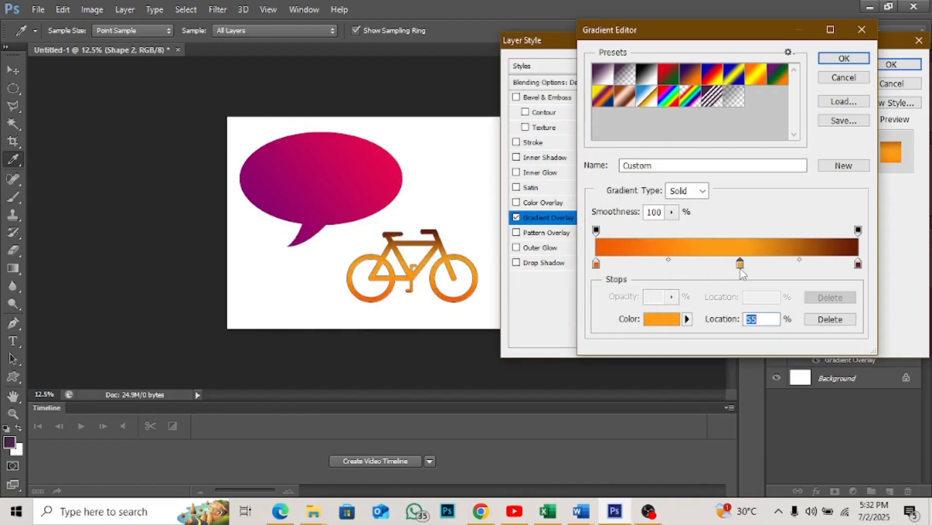
left_click(668, 261)
left_click_drag(669, 262, 702, 263)
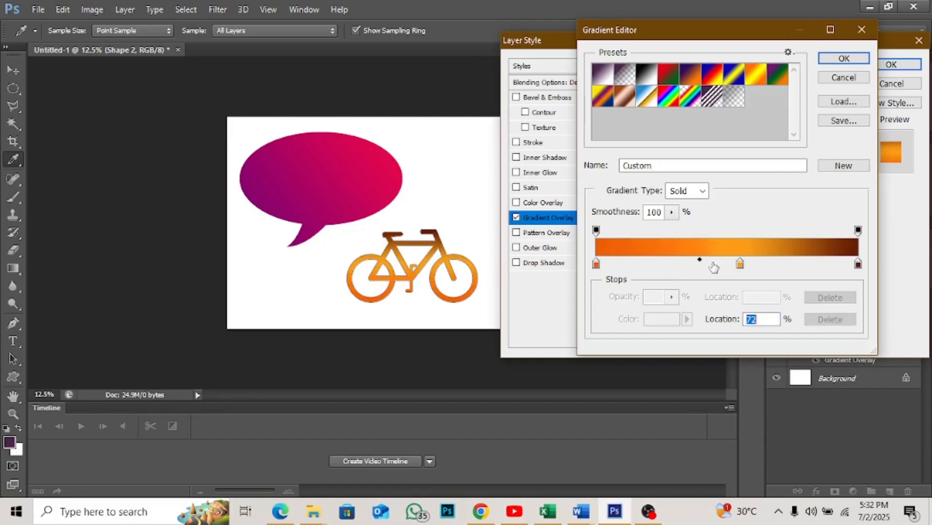
left_click(740, 266)
left_click_drag(799, 261, 779, 264)
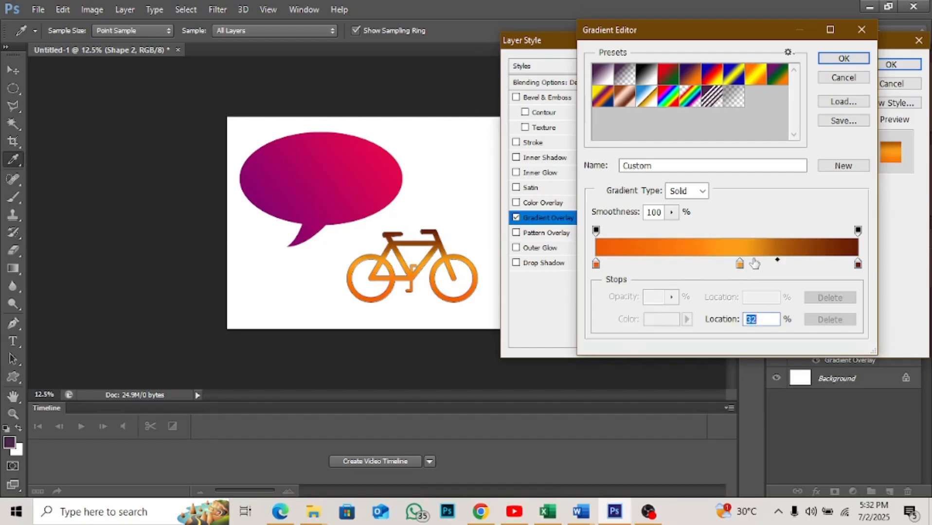
left_click(843, 58)
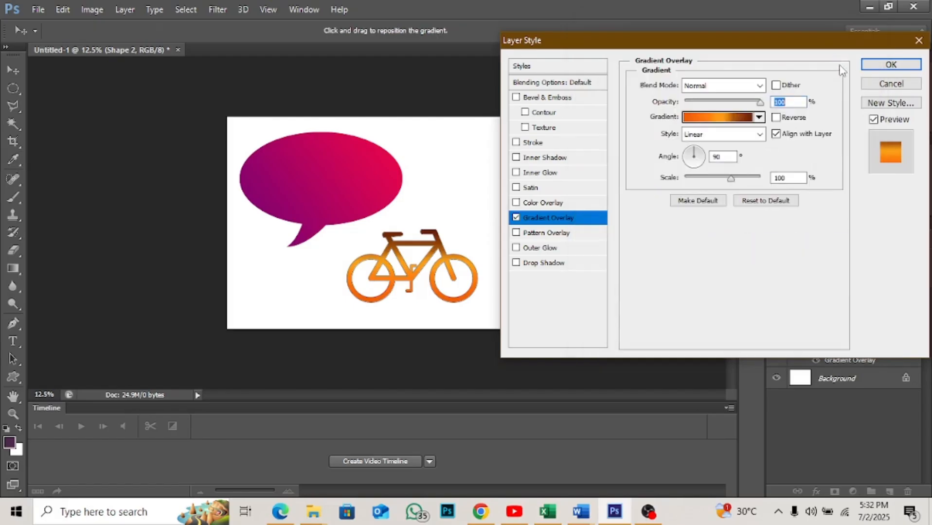
left_click(890, 64)
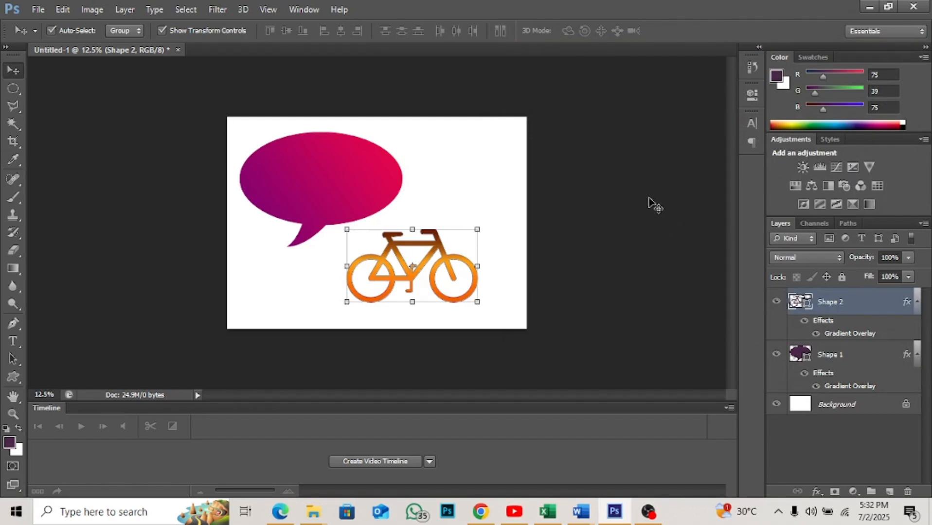
- Add a Stroke layer style to the speech bubble and, after trying 10 px, set its size to 40 px
left_click(359, 185)
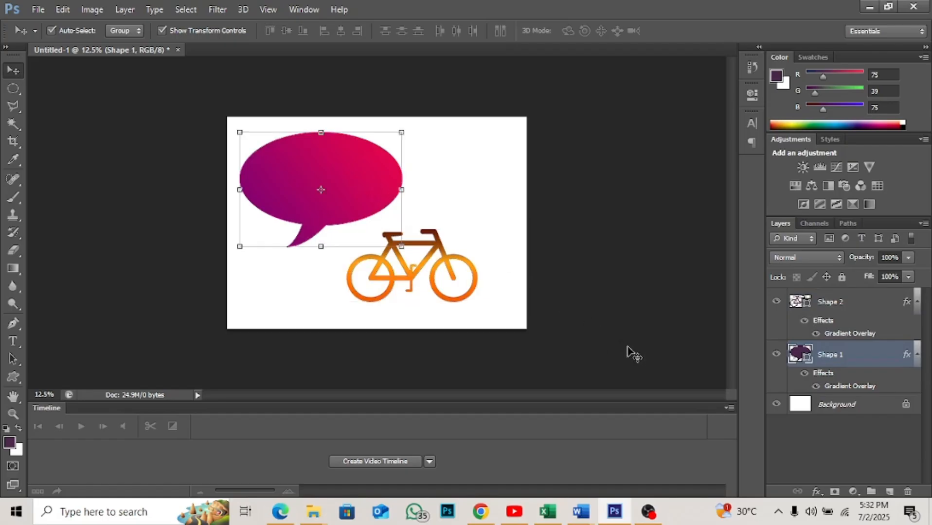
left_click(815, 492)
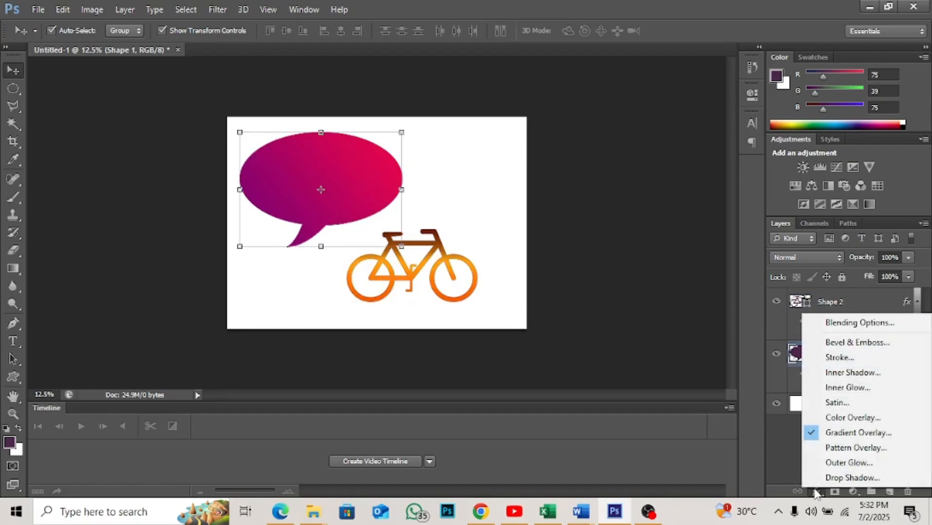
left_click(850, 358)
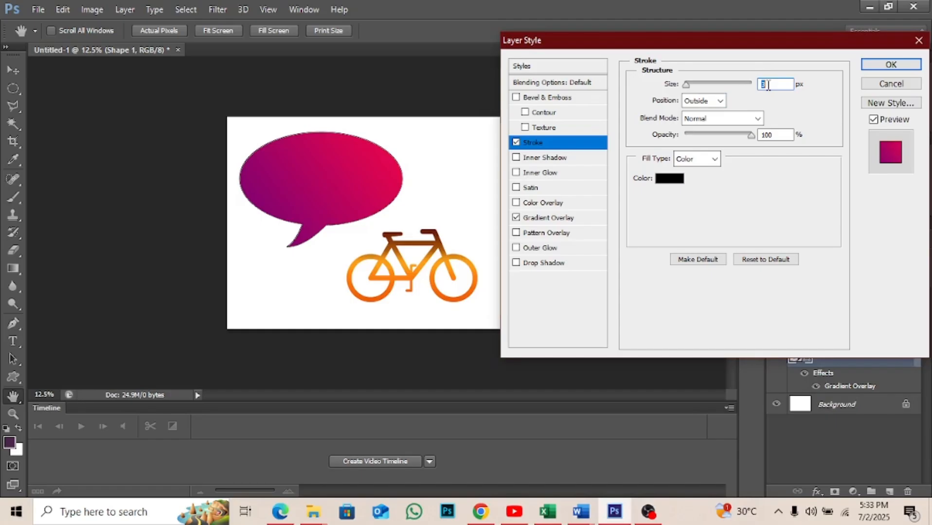
type("10")
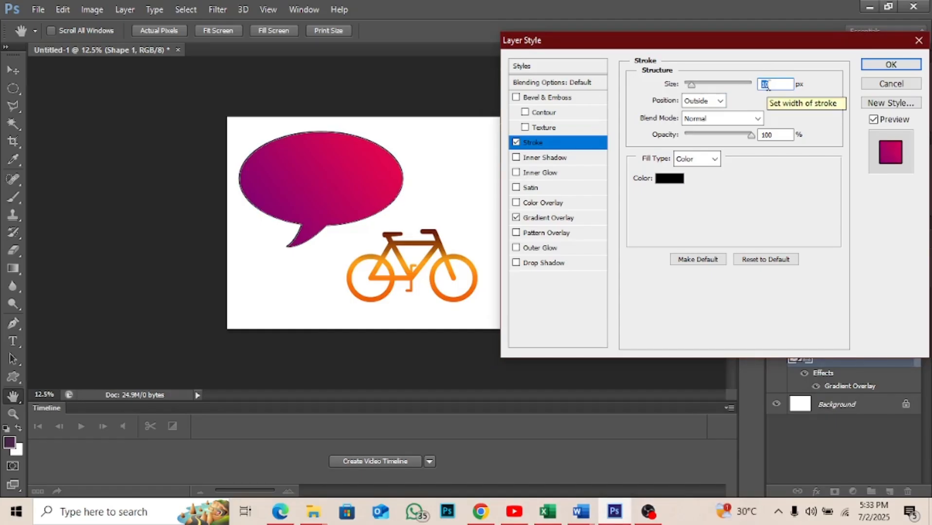
type("40")
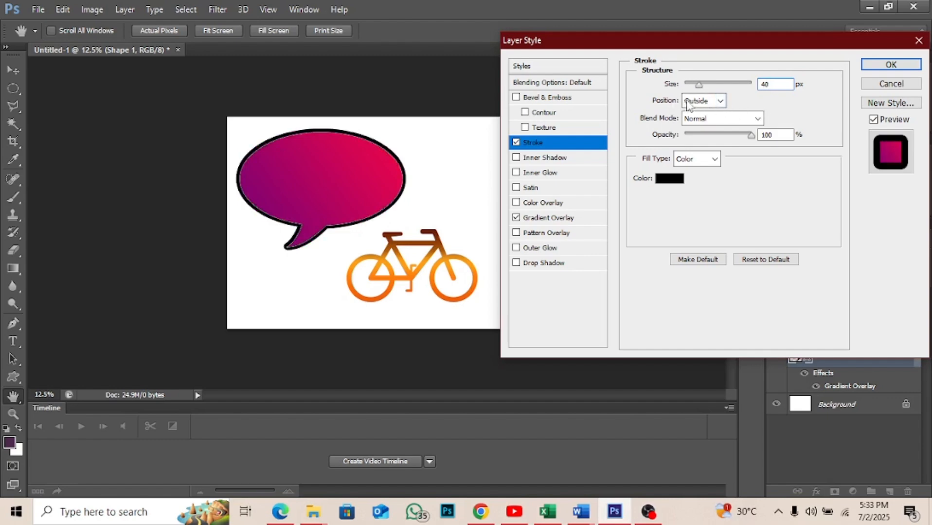
- Look through the stroke's position and blend mode options, then try a lower opacity and restore it to 100%
left_click(719, 101)
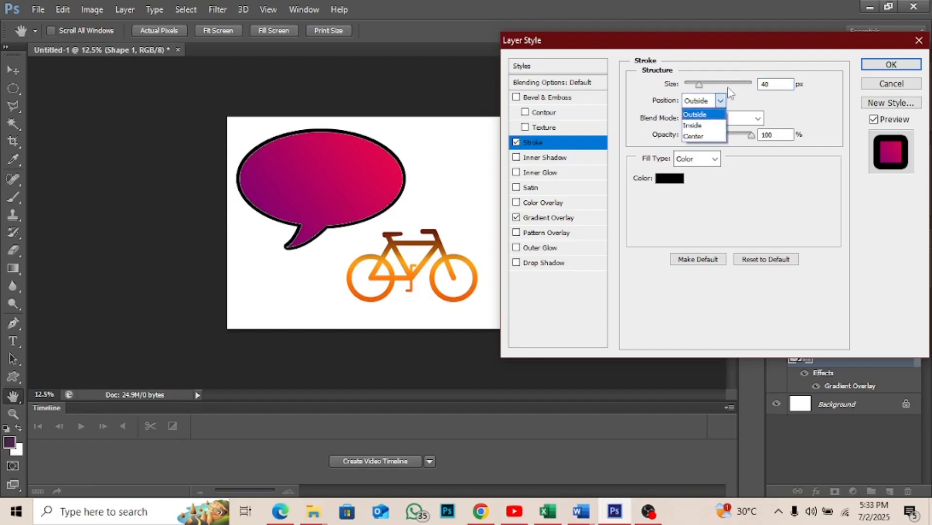
left_click(722, 100)
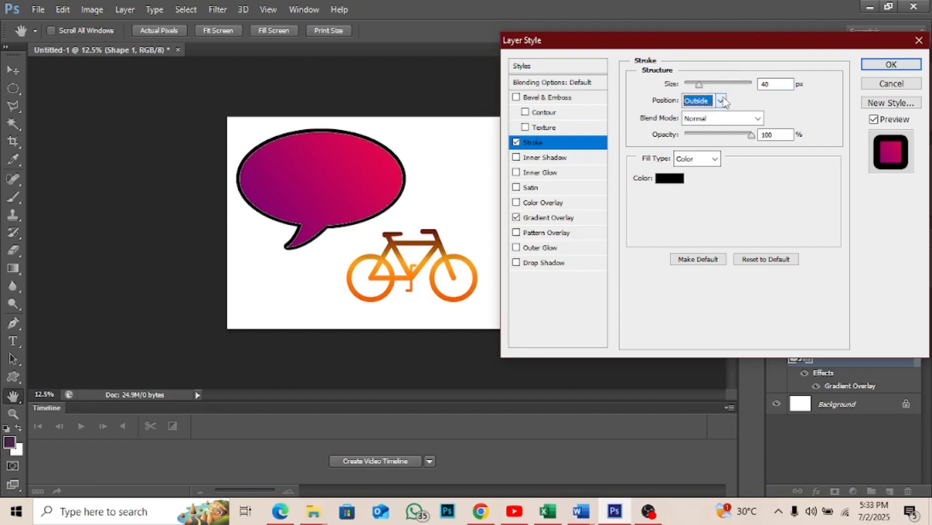
left_click(758, 119)
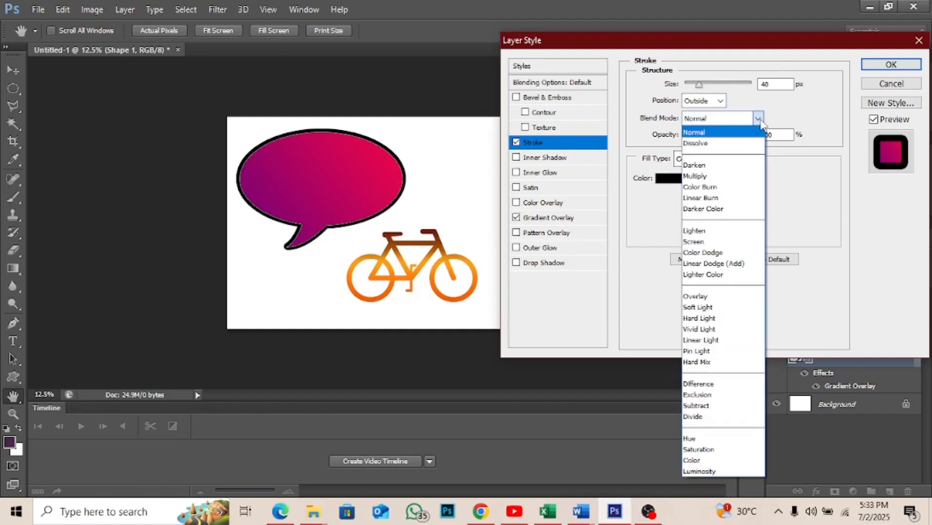
left_click(759, 120)
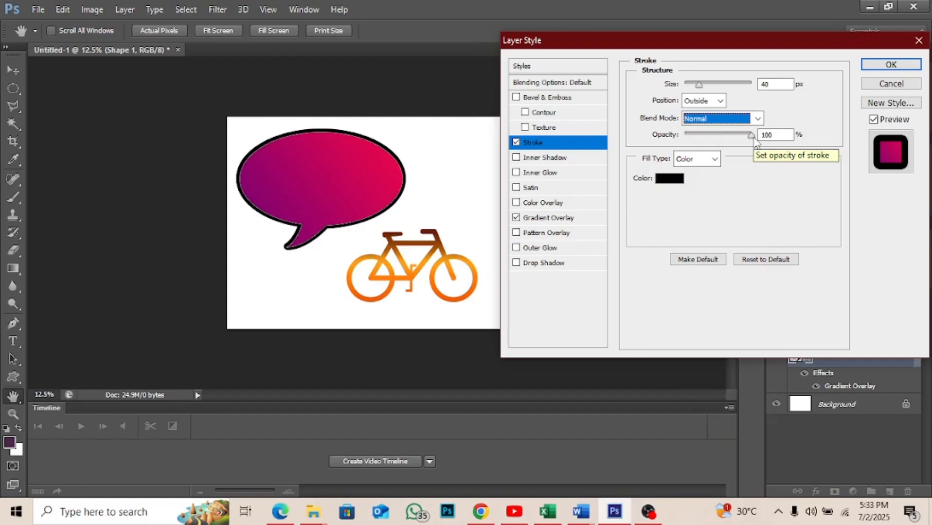
left_click(755, 141)
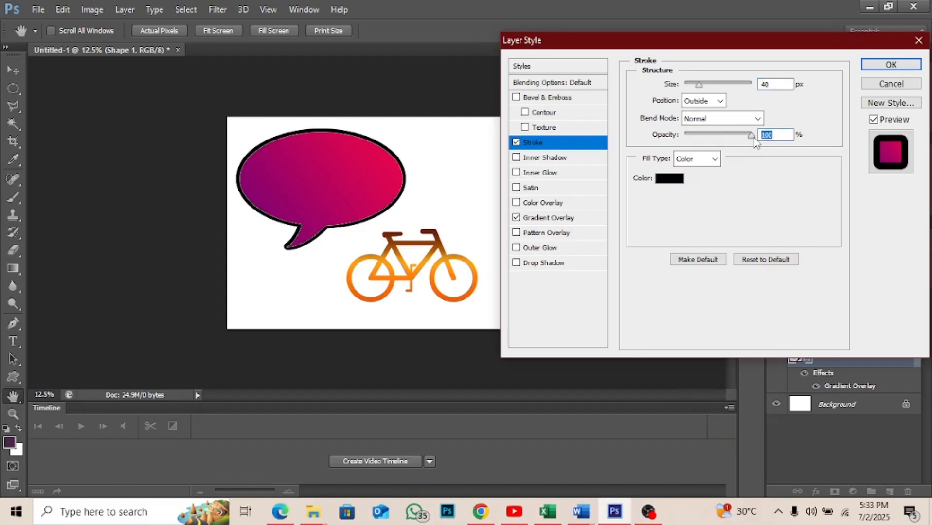
left_click_drag(754, 139, 719, 139)
mouse_move(719, 138)
left_mouse_down()
mouse_move(693, 139)
mouse_move(767, 137)
mouse_move(692, 154)
mouse_move(697, 144)
mouse_move(744, 137)
mouse_move(689, 142)
mouse_move(755, 150)
left_mouse_up()
- Set the speech bubble's stroke colour to bright green 0cff00
left_click(671, 179)
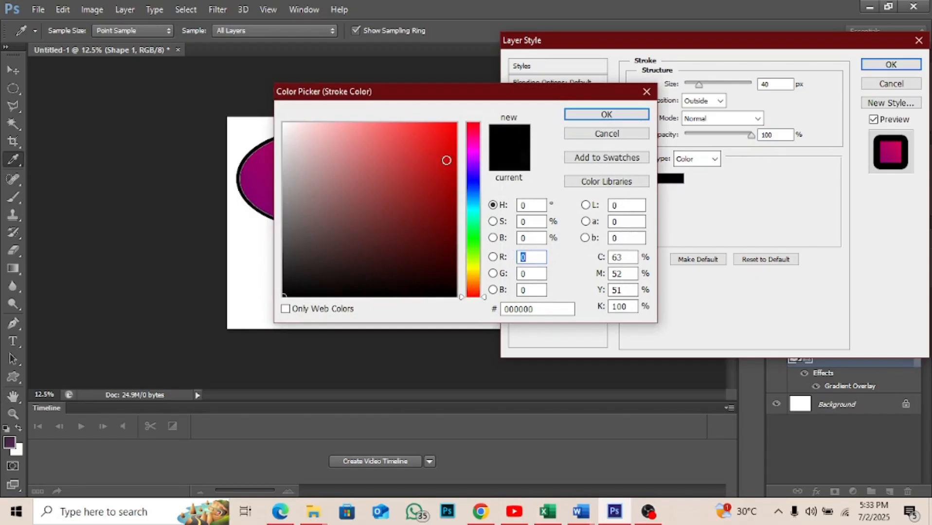
left_click(476, 209)
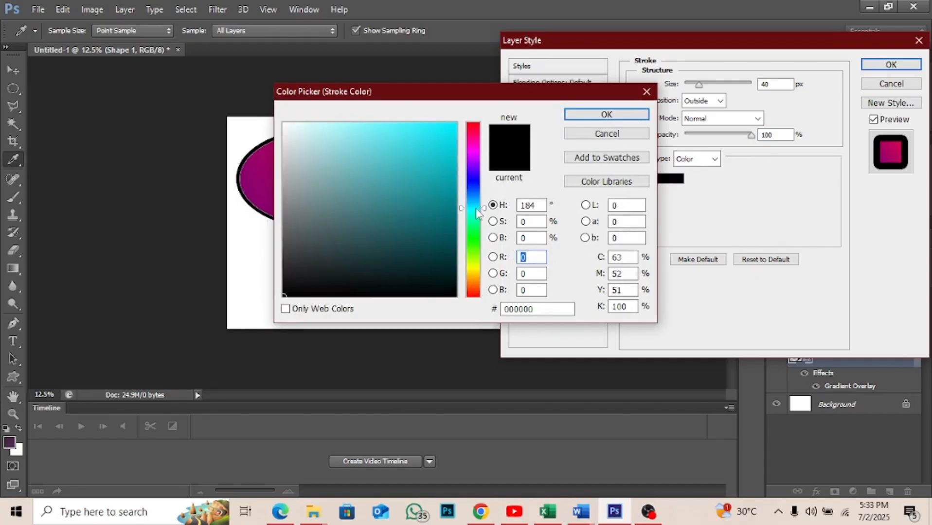
left_click(472, 240)
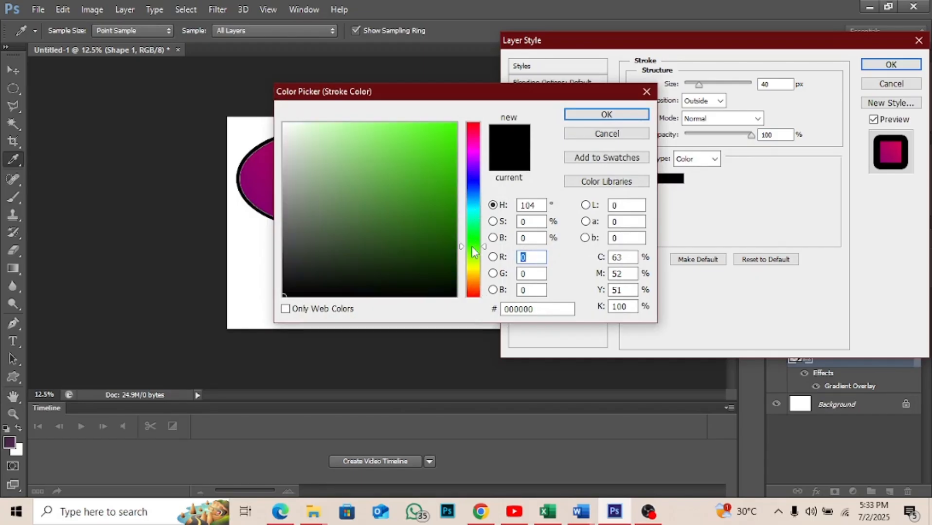
left_click(455, 124)
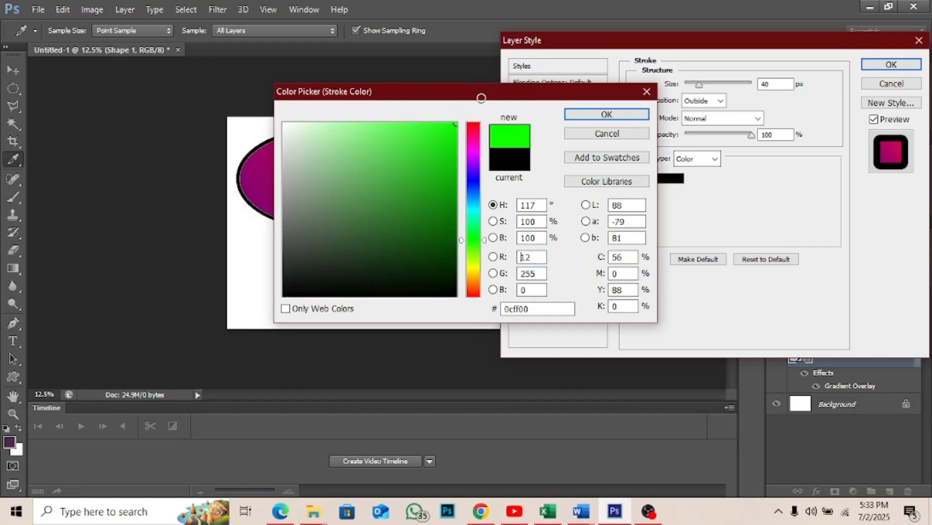
left_click(586, 115)
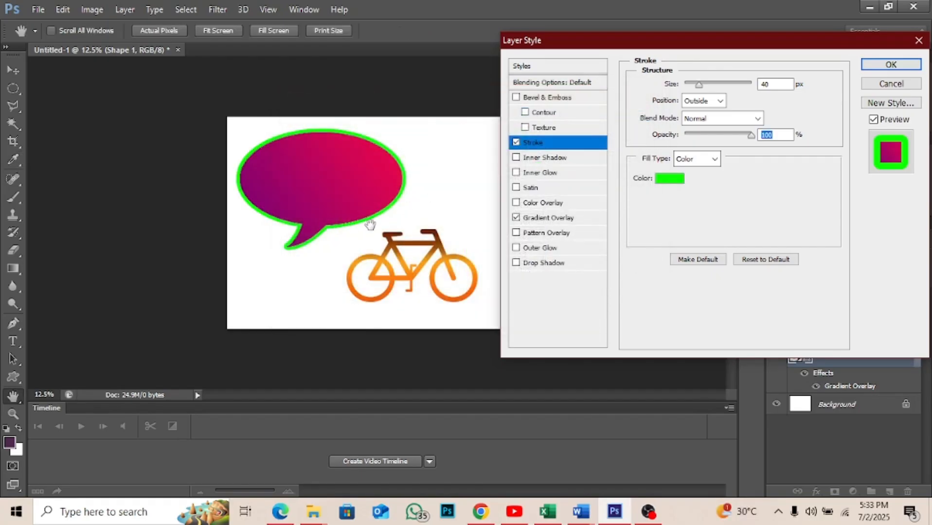
- Change the fill type of the speech bubble's stroke to Gradient
left_click(715, 163)
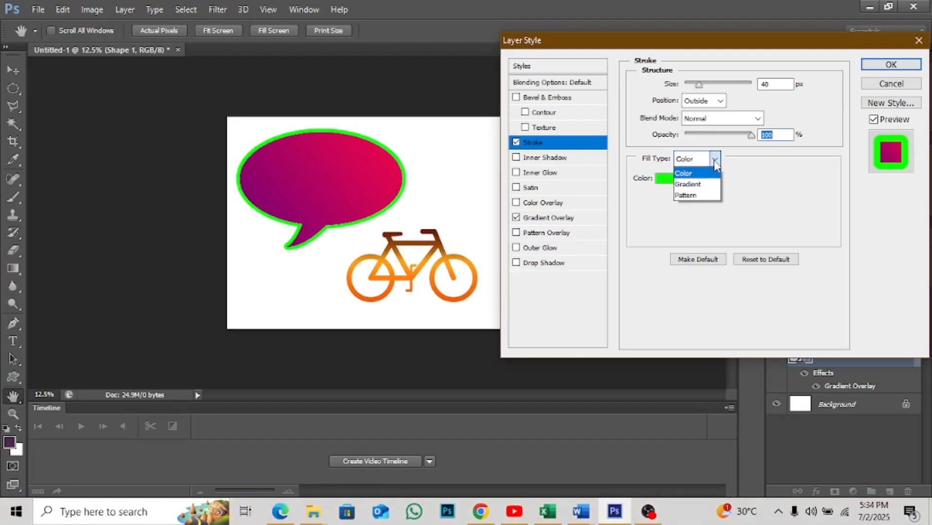
left_click(709, 173)
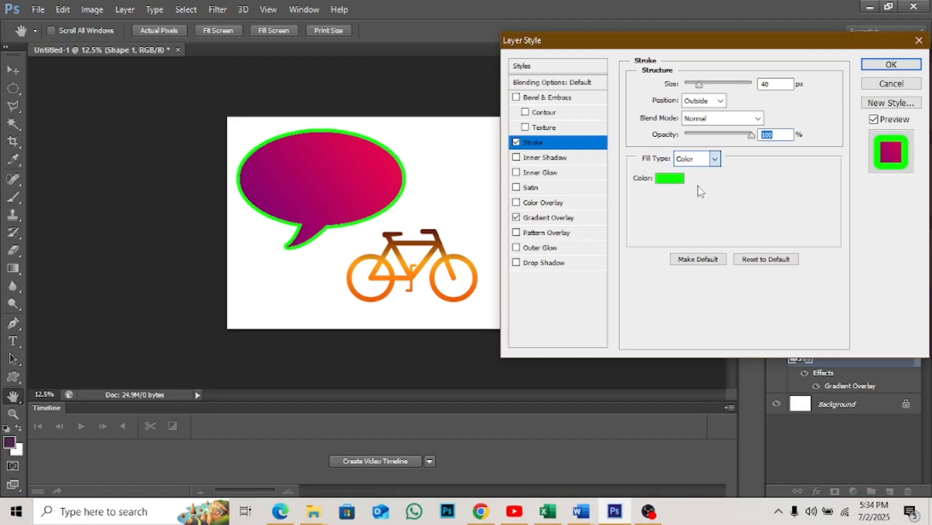
left_click(714, 159)
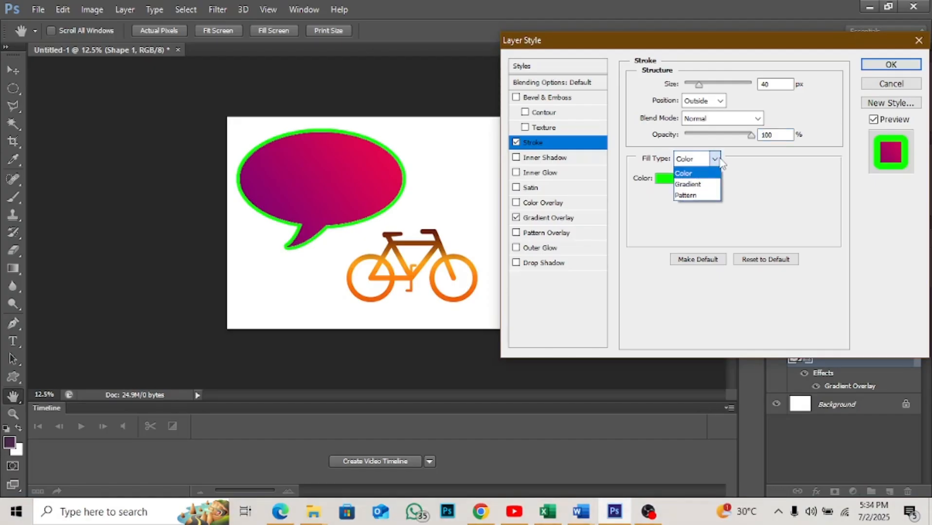
left_click(694, 188)
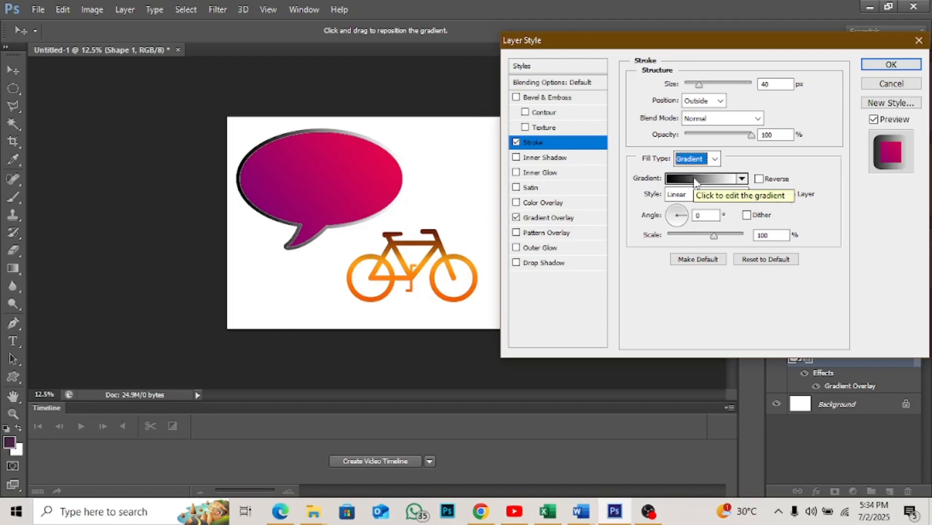
- Edit the stroke's gradient and set its colour stop at location 0% to bright green 06ff00
left_click(694, 180)
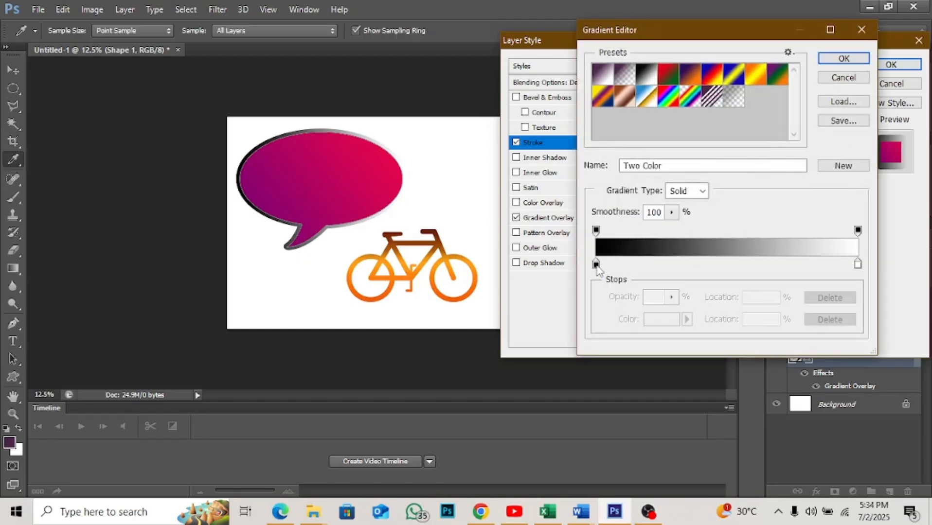
left_click(596, 264)
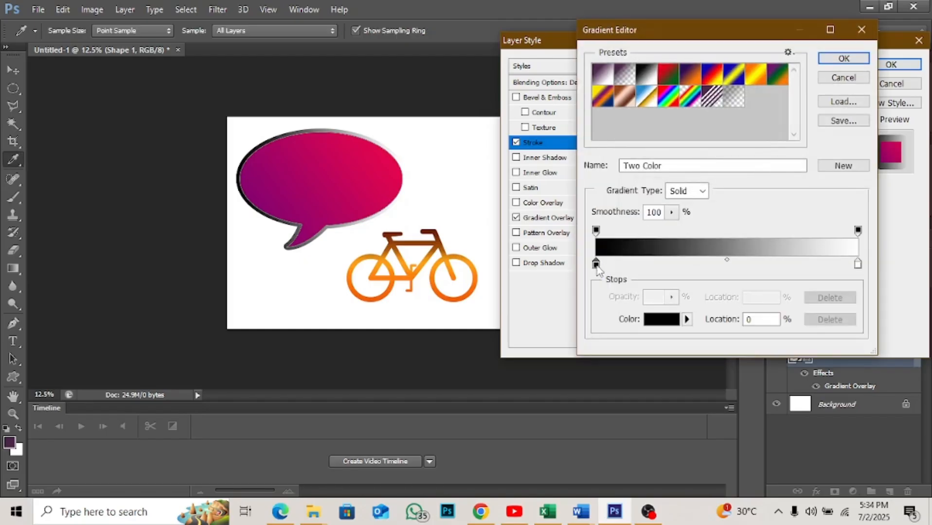
left_click(655, 319)
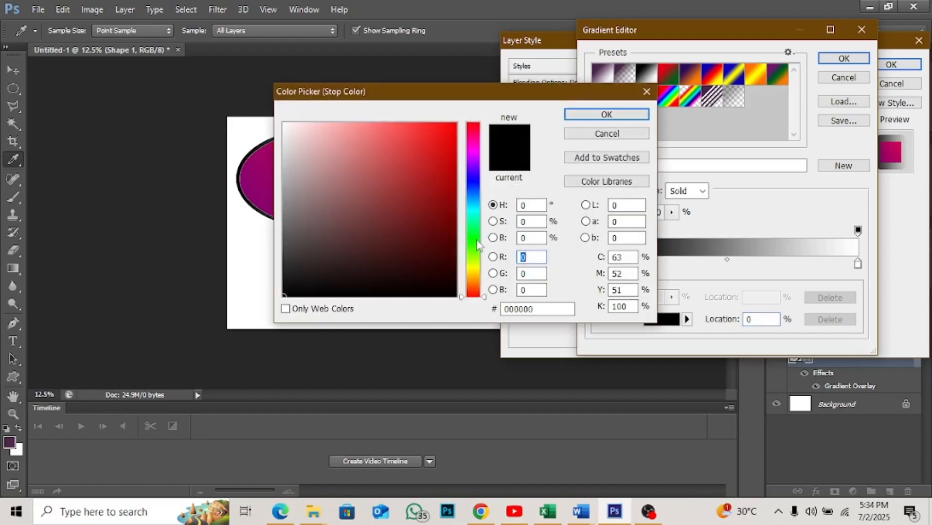
left_click(472, 239)
left_click(455, 123)
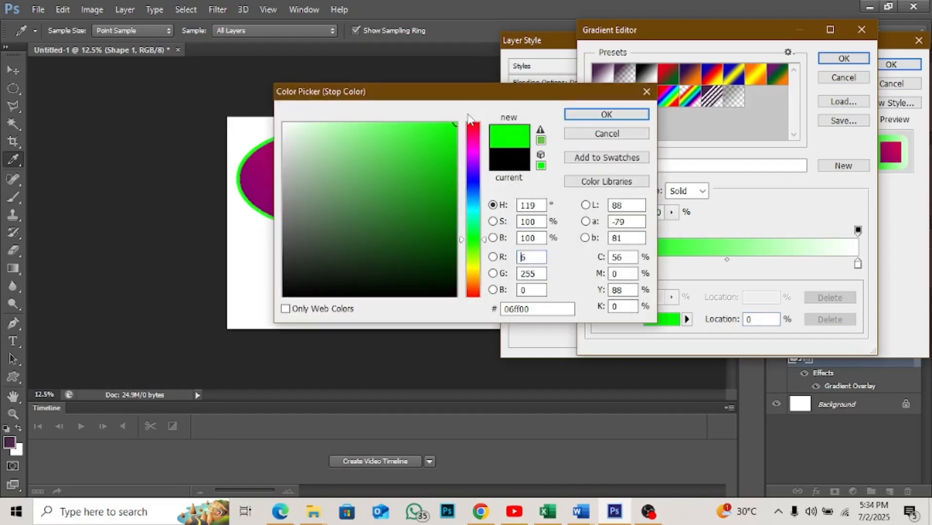
key("Return")
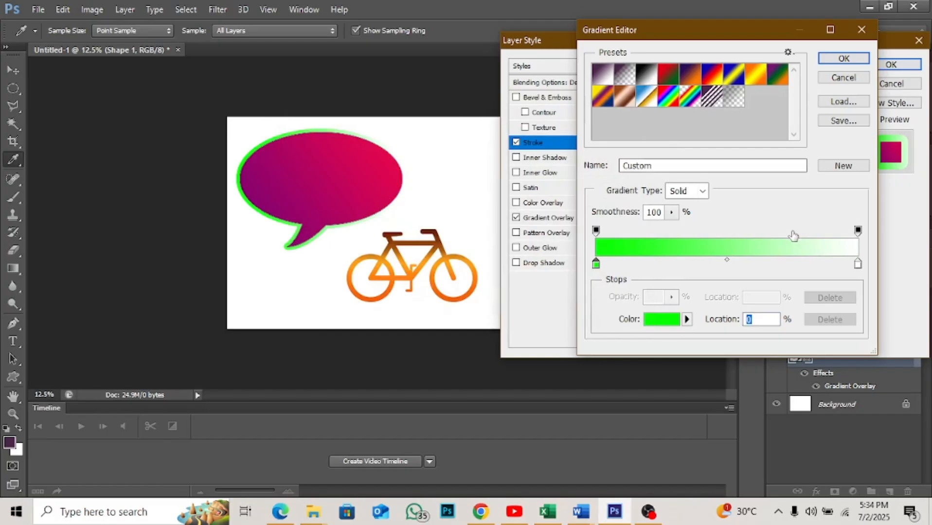
- Set the stroke gradient's colour stop at location 100% to cyan 00f0ff and apply the layer style to the speech bubble
left_click(857, 264)
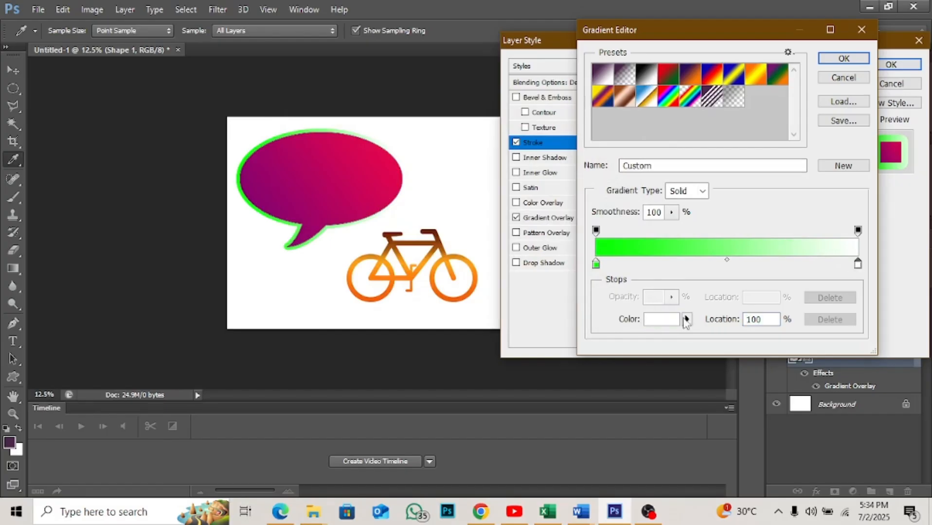
left_click(669, 319)
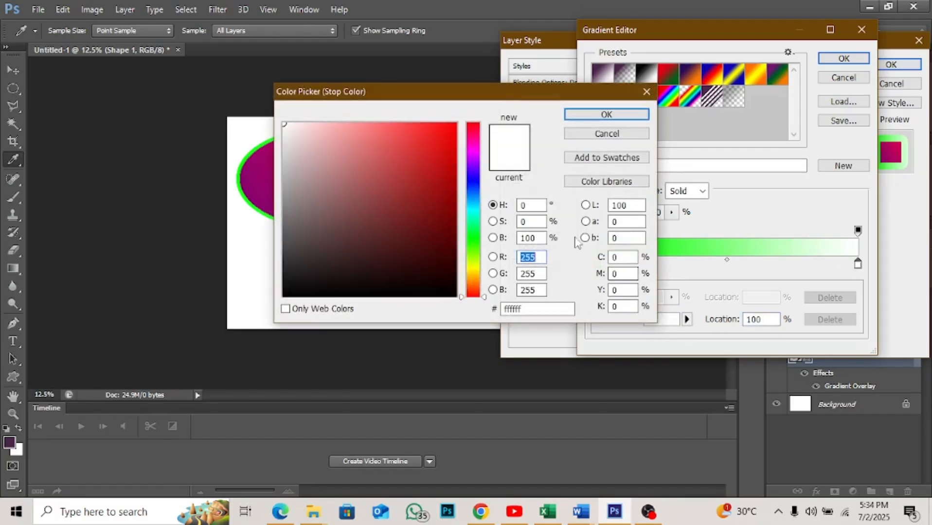
left_click(478, 180)
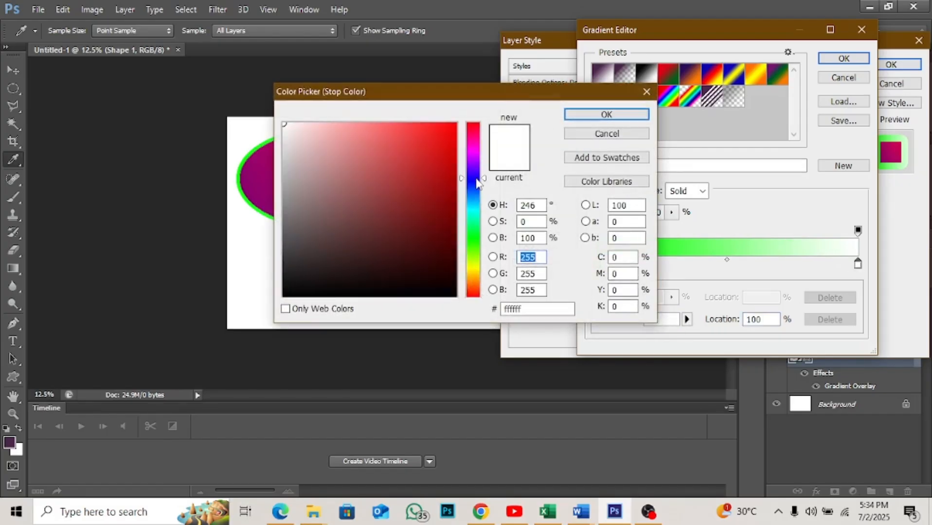
left_click(477, 208)
left_click(455, 124)
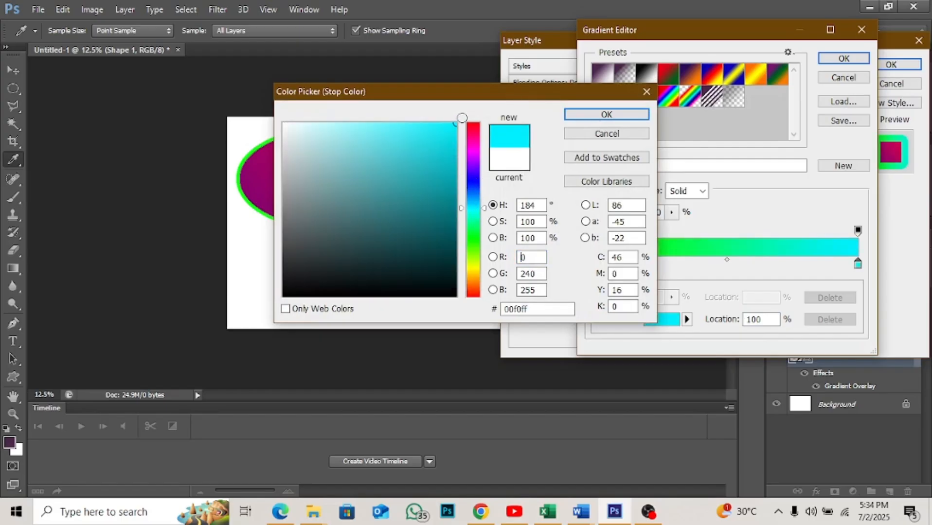
left_click(592, 116)
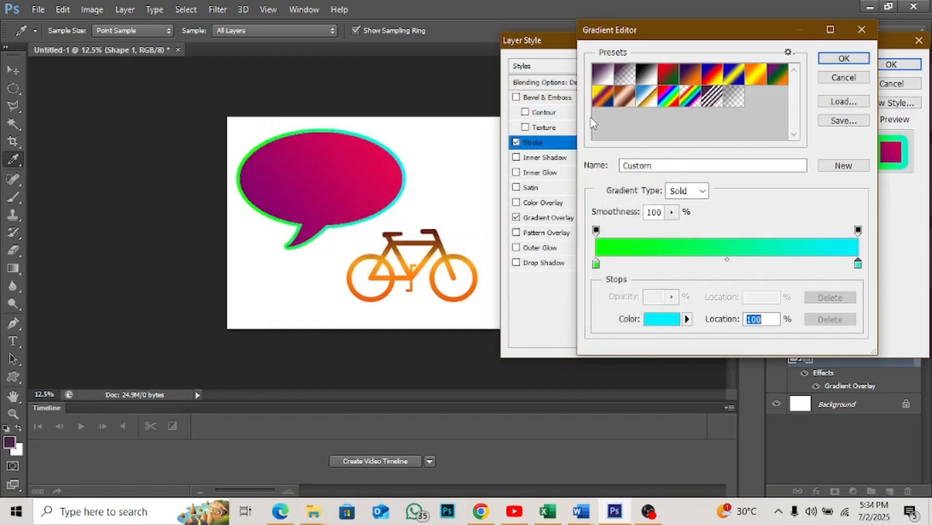
left_click(845, 59)
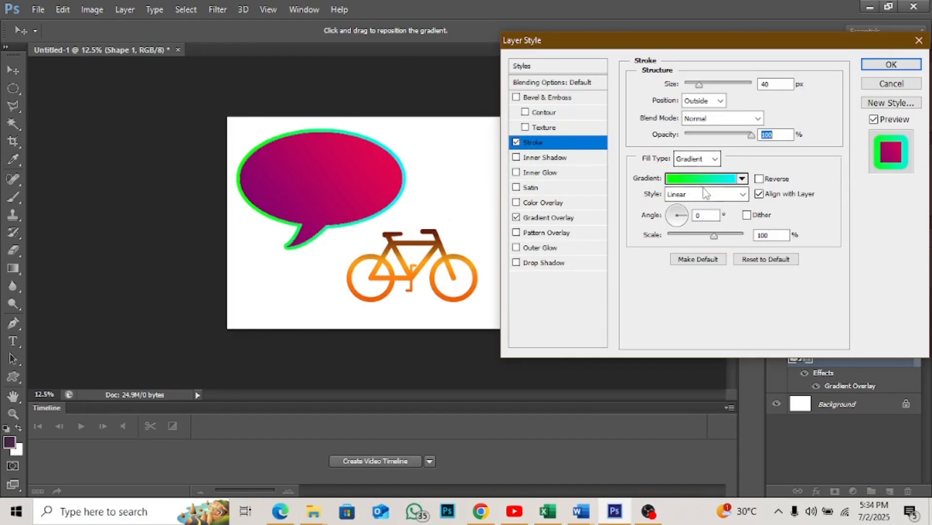
left_click(870, 65)
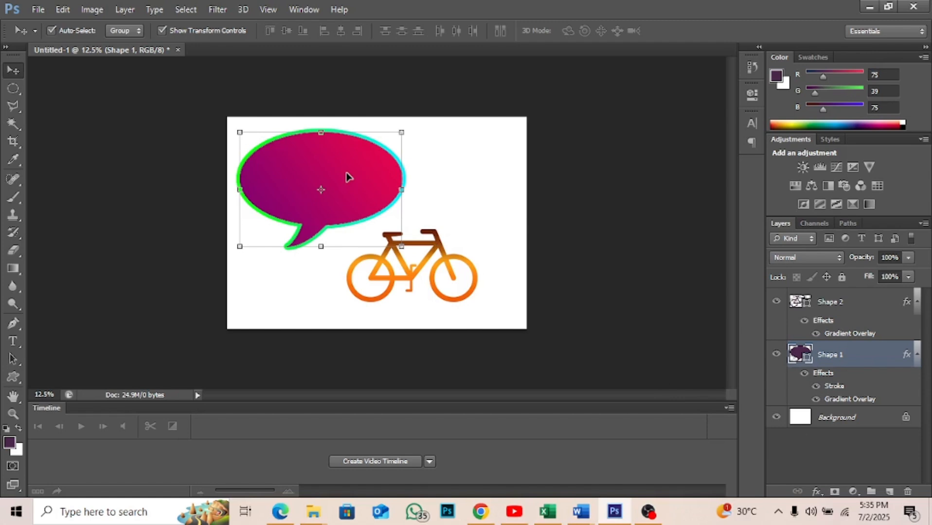
- Add a drop shadow to the speech bubble with distance 137 px, angle 131°, spread 17% and size 136 px
left_click(816, 492)
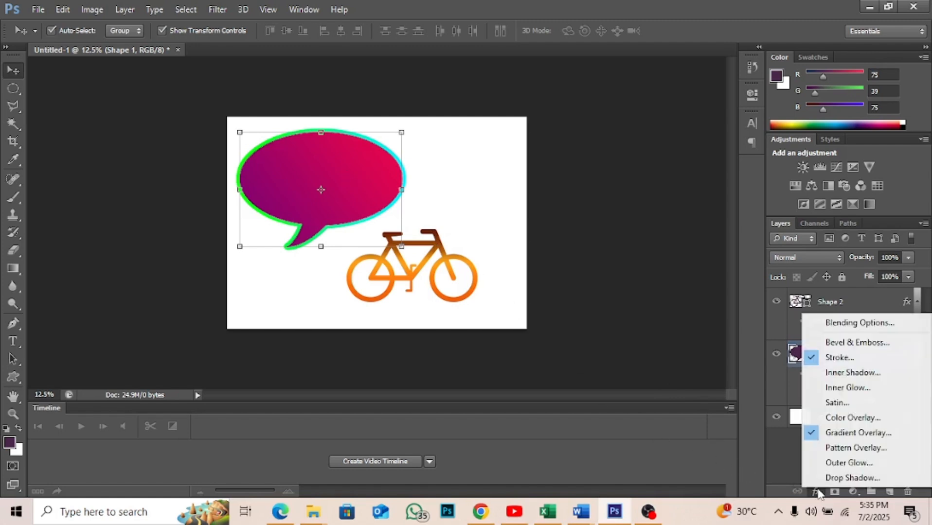
left_click(851, 478)
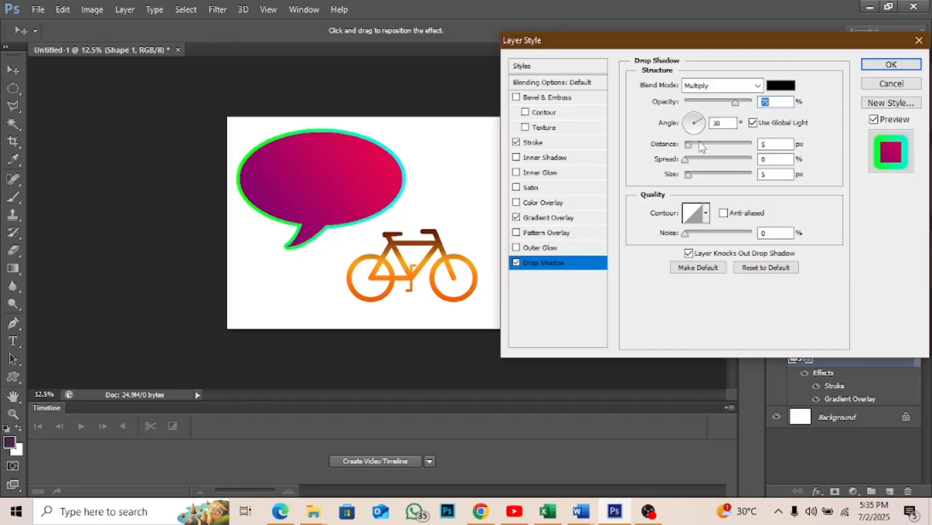
left_click_drag(688, 146, 726, 143)
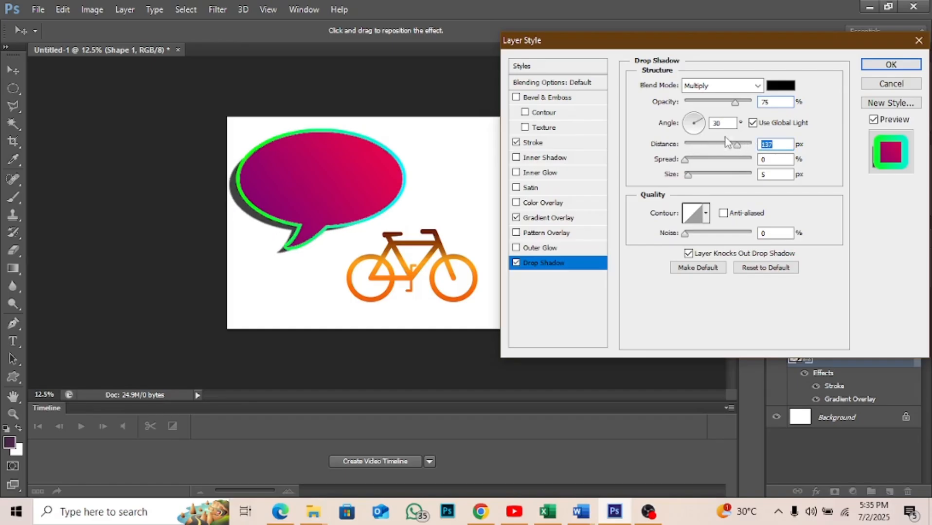
left_click(697, 122)
left_click_drag(694, 120, 693, 125)
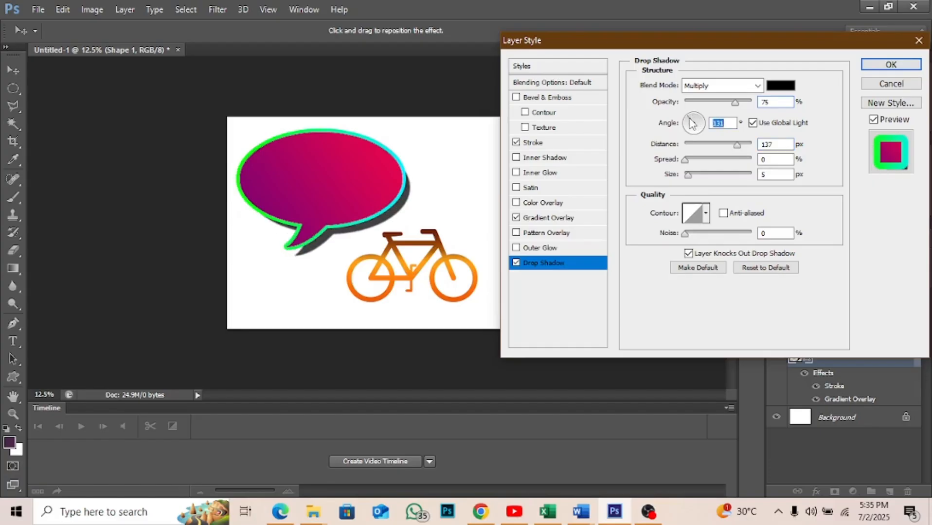
left_click_drag(685, 161, 723, 176)
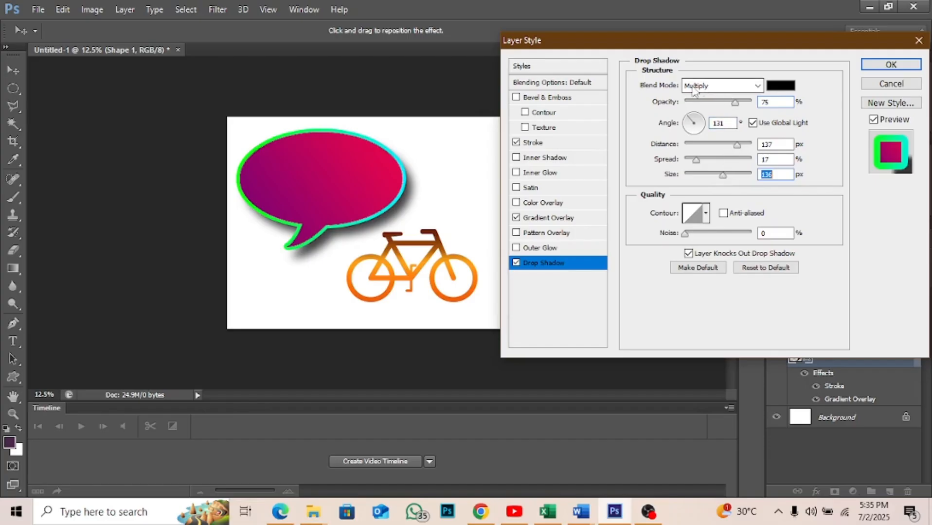
- Set the speech bubble's shadow to Normal blend mode, 55% opacity and 69 px distance, and apply the layer style
left_click(725, 87)
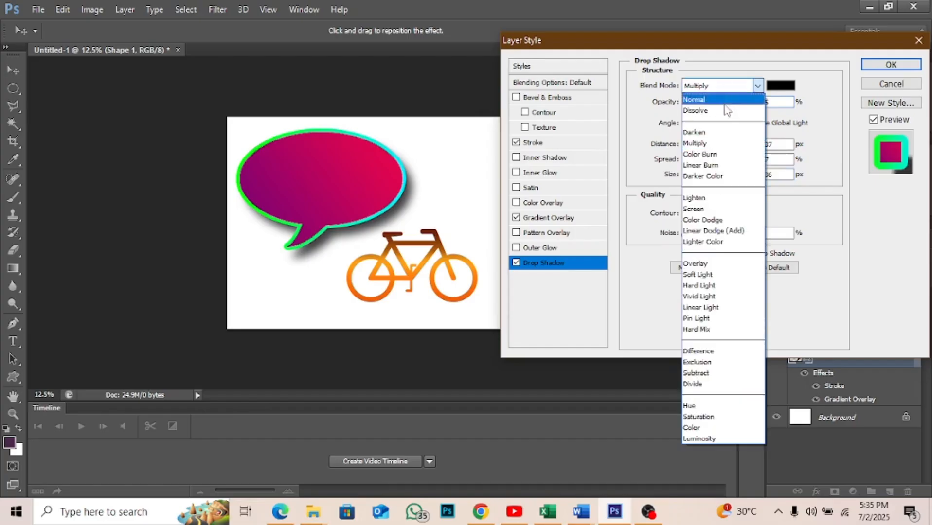
left_click(723, 101)
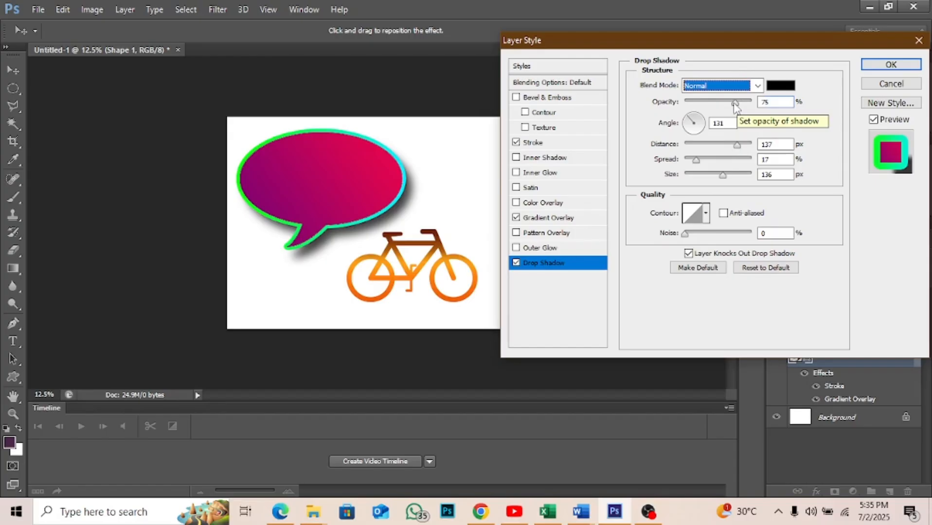
left_click_drag(734, 103, 733, 104)
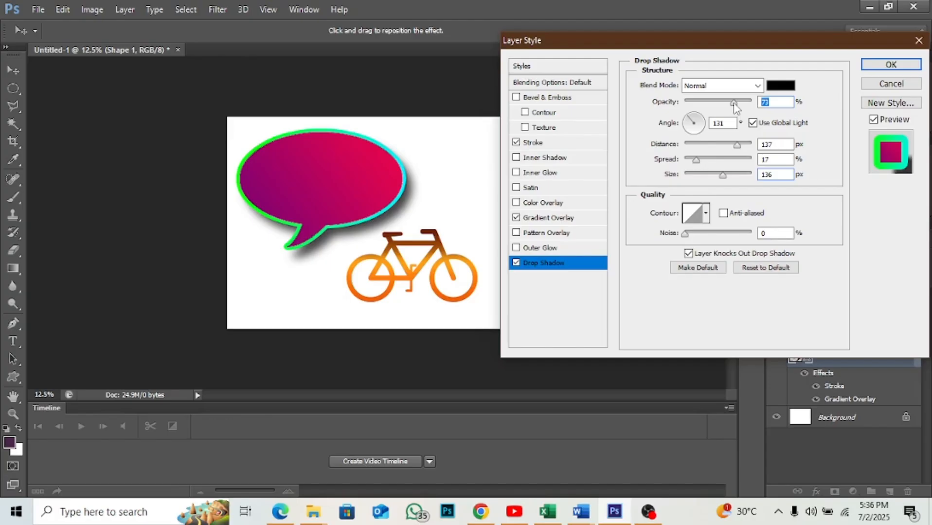
left_click(697, 102)
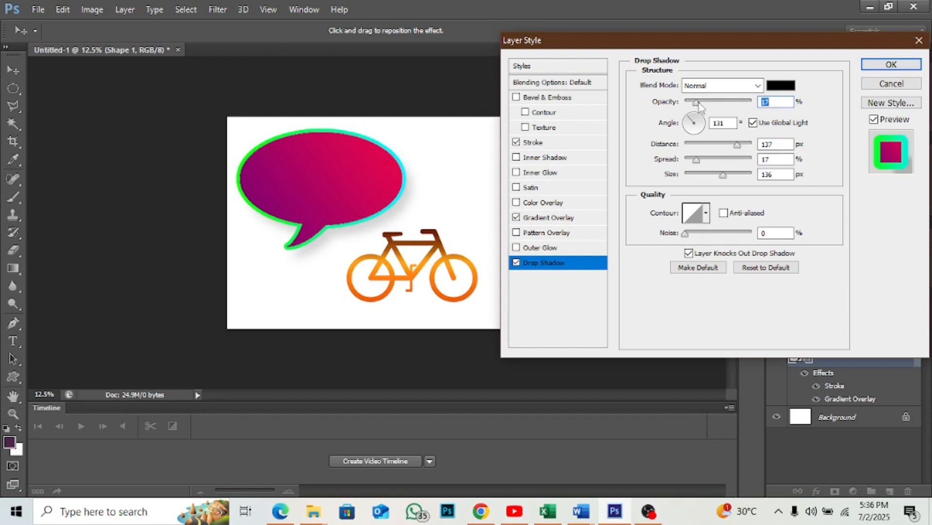
left_click_drag(696, 102, 722, 102)
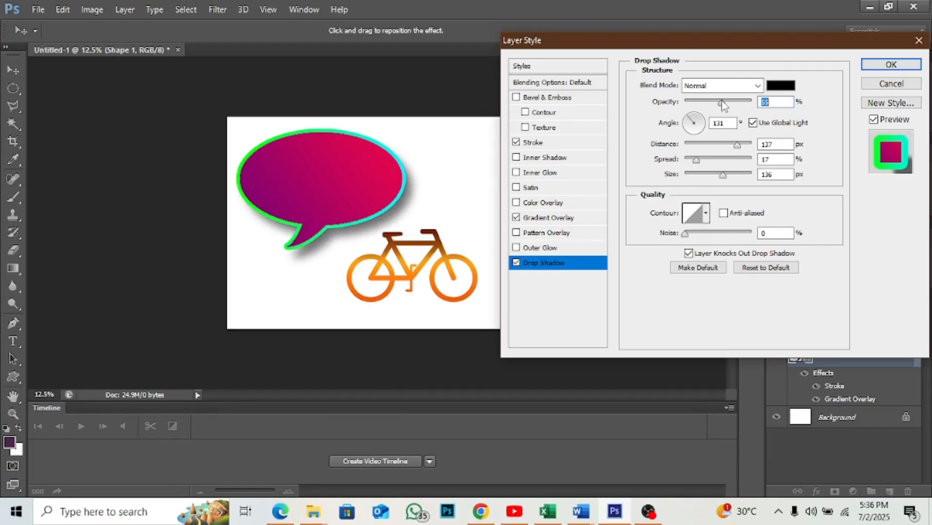
left_click_drag(738, 145, 726, 146)
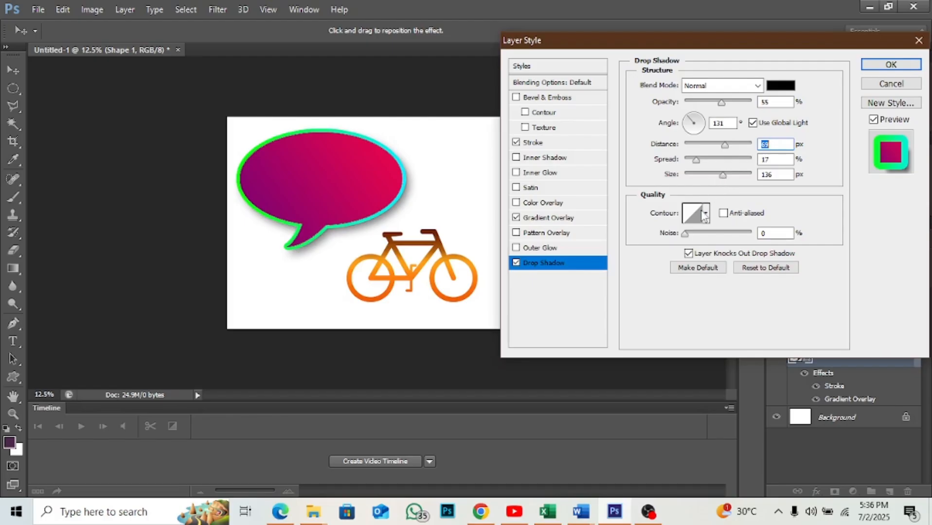
left_click(873, 66)
- Add a drop shadow to the bicycle with a distance of 61 px and an opacity of 29%
left_click(449, 263)
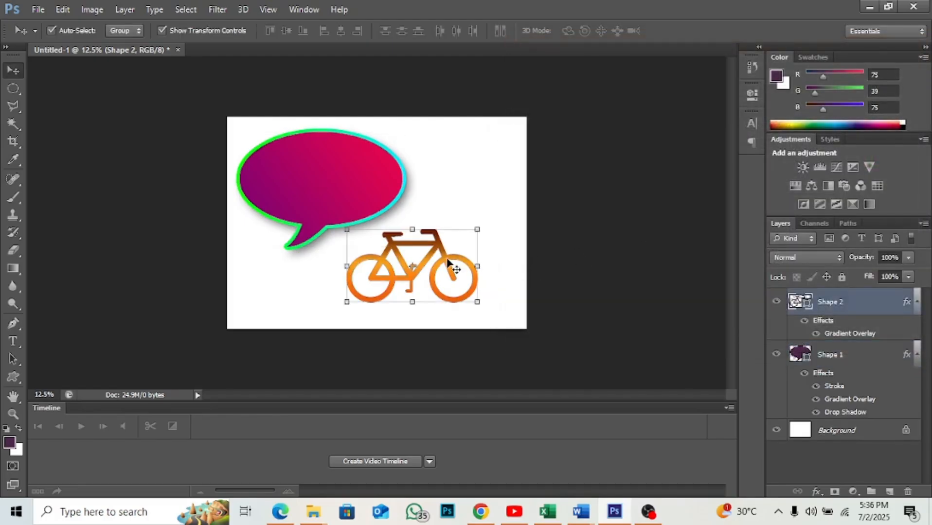
left_click(815, 496)
left_click(849, 484)
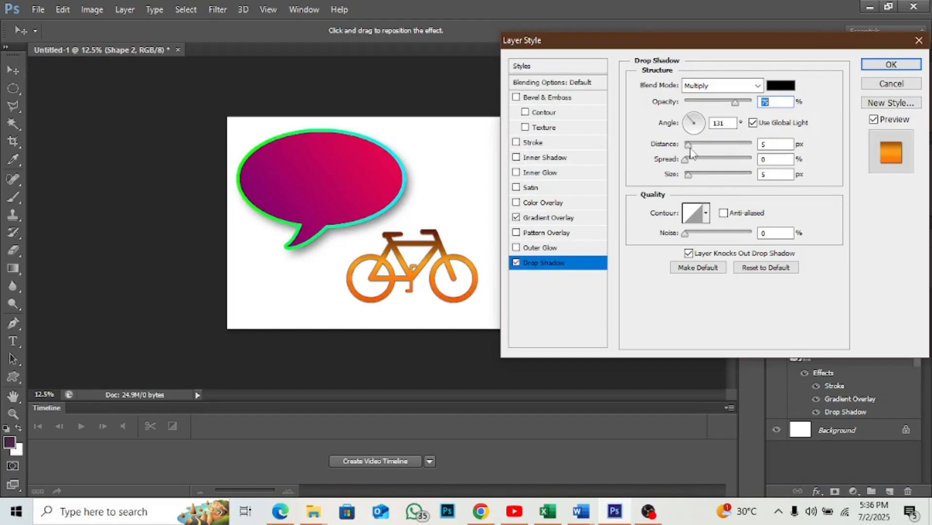
left_click_drag(690, 147, 723, 149)
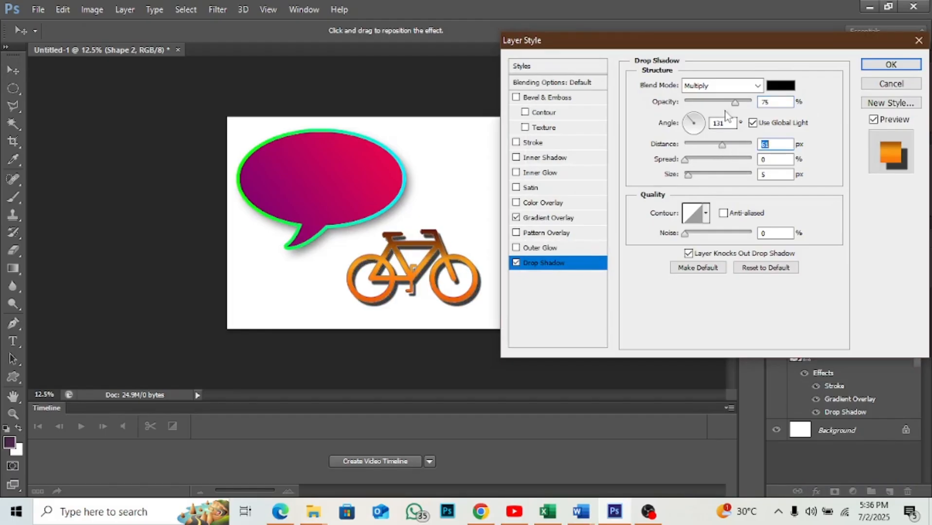
left_click_drag(735, 104, 703, 105)
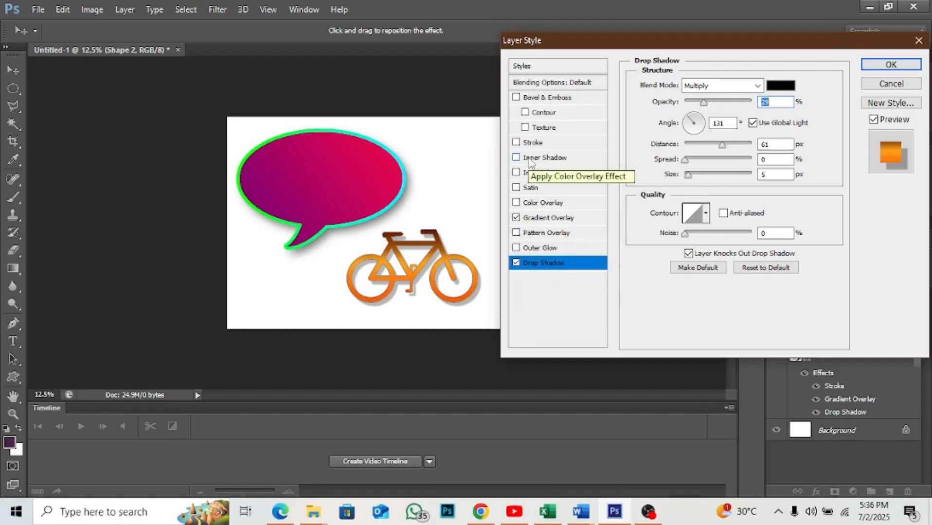
- Add a stroke to the bicycle and set its colour to white ffffff
left_click(566, 144)
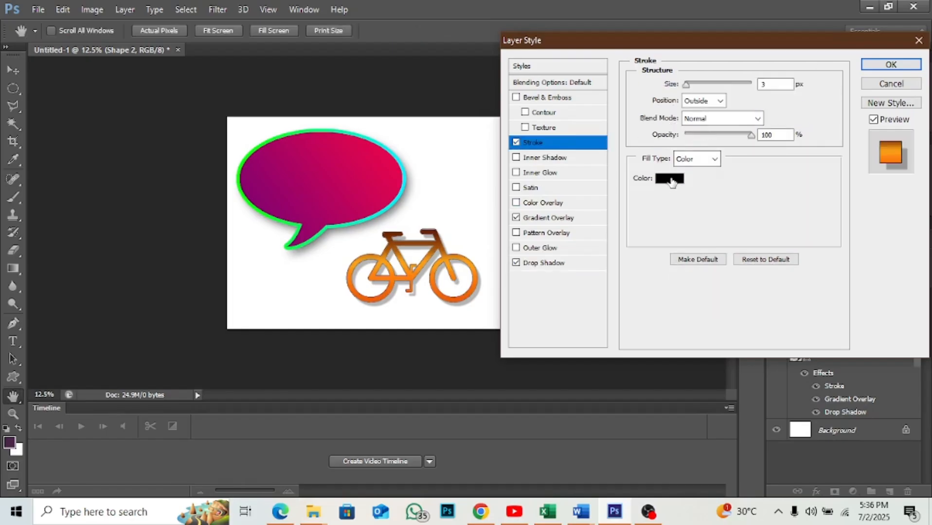
left_click(672, 179)
left_click_drag(393, 173, 266, 107)
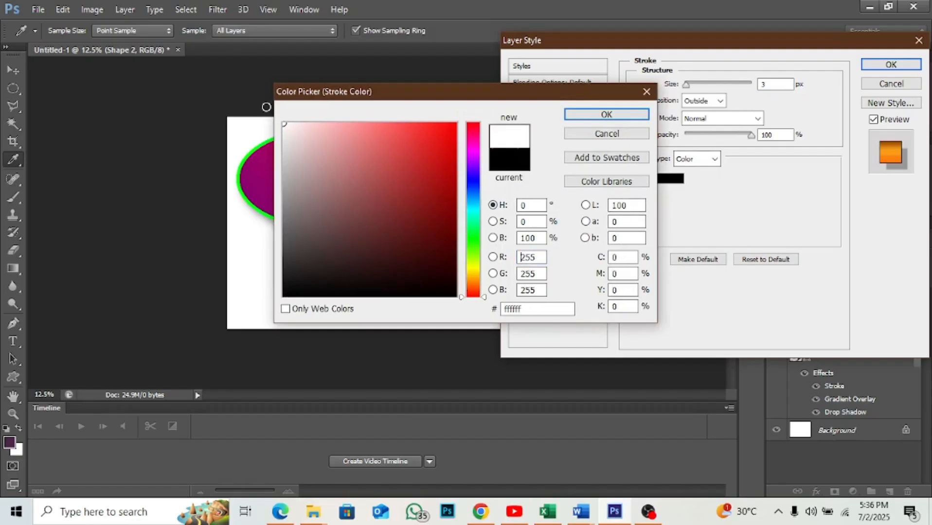
left_click(577, 115)
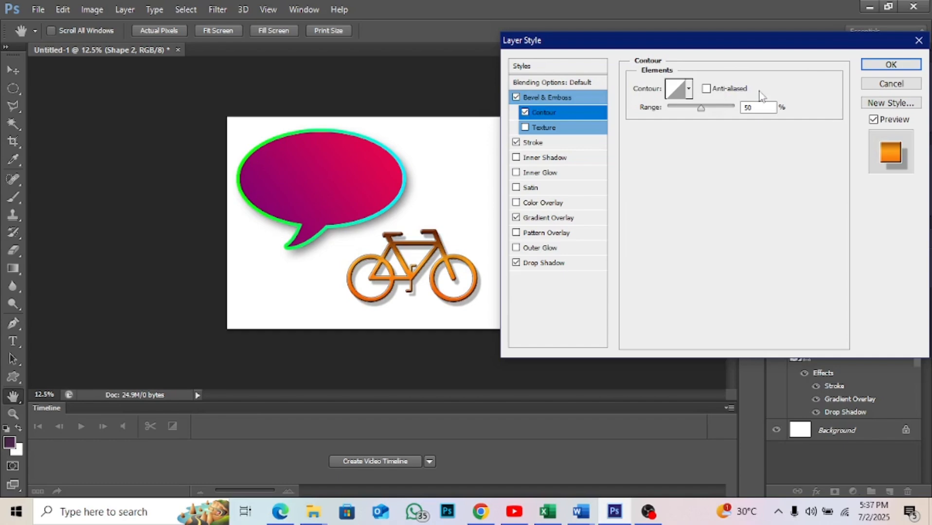
- Set the size of the bicycle's stroke to 10 px
left_click(542, 146)
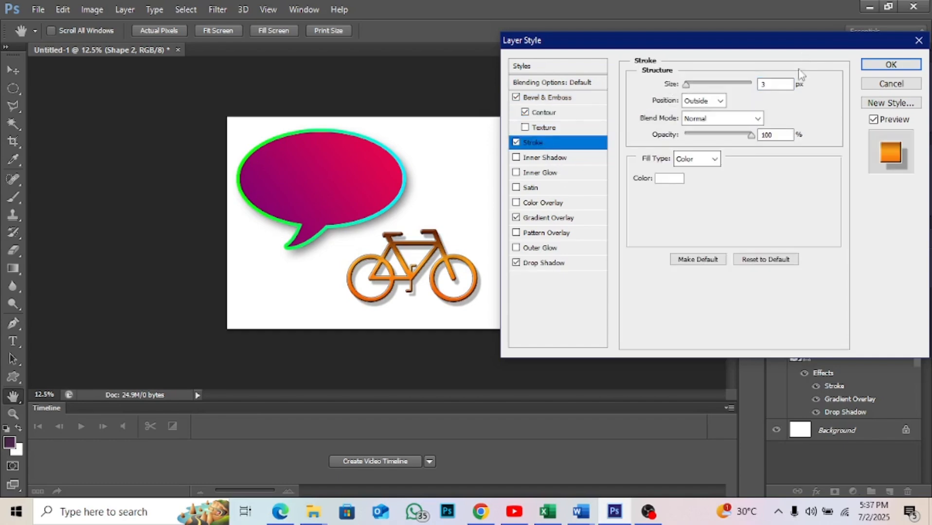
left_click(791, 82)
key("BackSpace")
type("10")
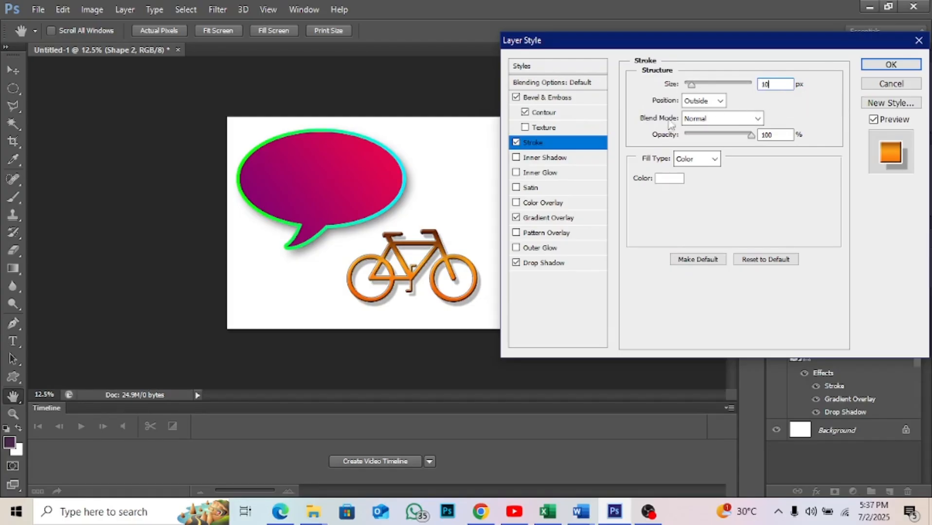
- Turn off Bevel & Emboss and its Contour for the bicycle and apply the layer style
left_click(516, 97)
left_click(525, 112)
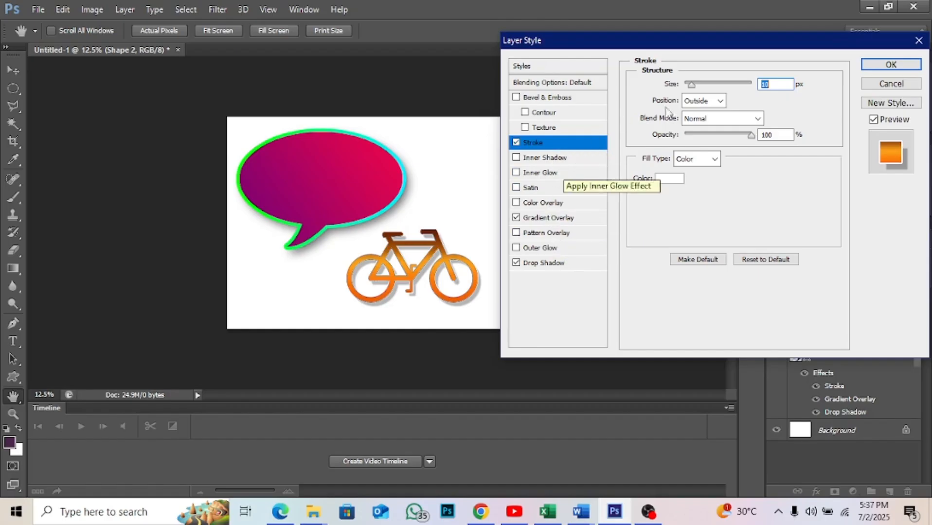
left_click(878, 72)
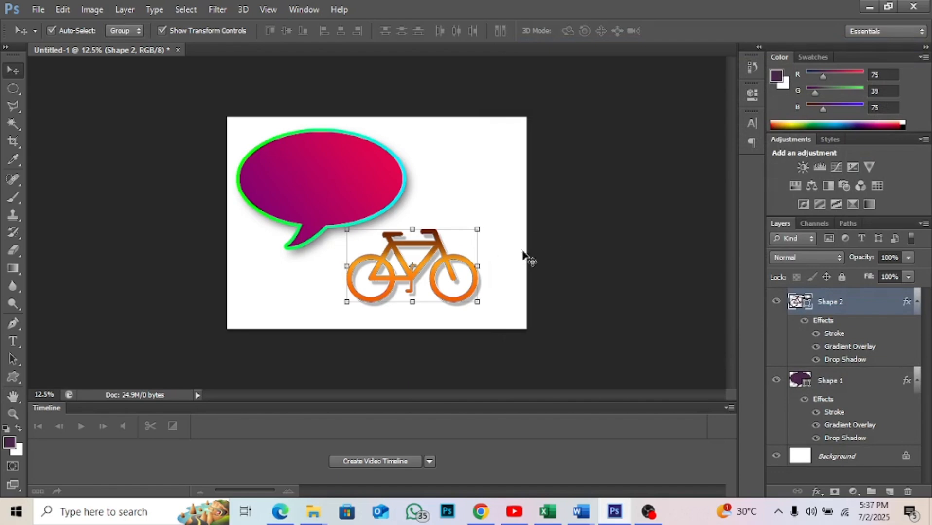
left_click(525, 259)
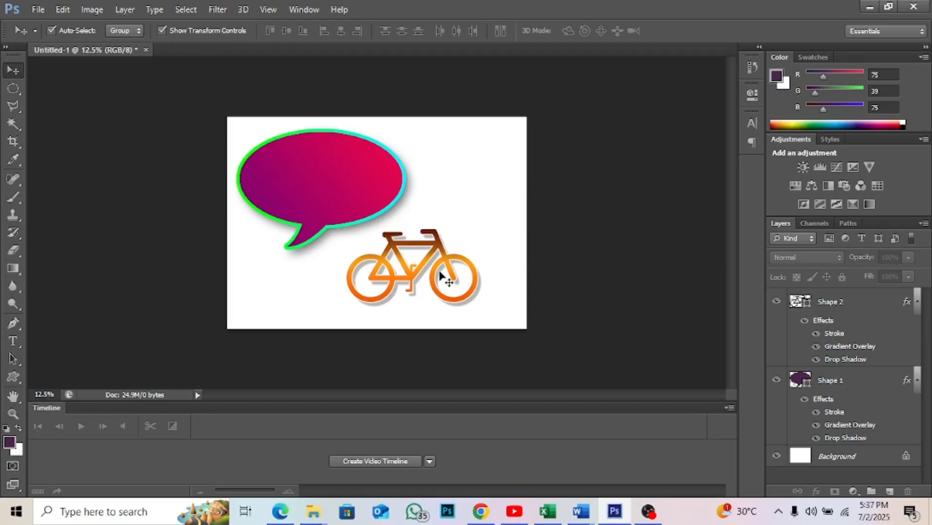
left_click(328, 190)
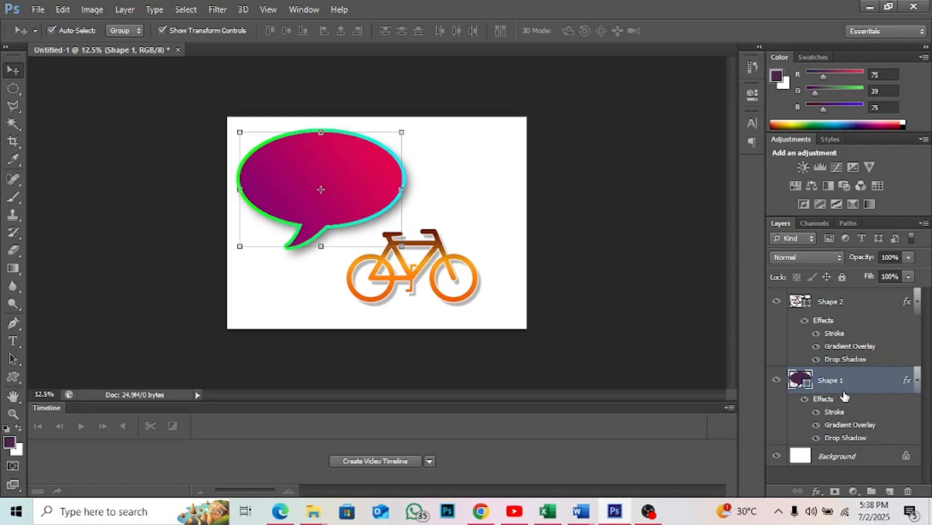
left_click(437, 232)
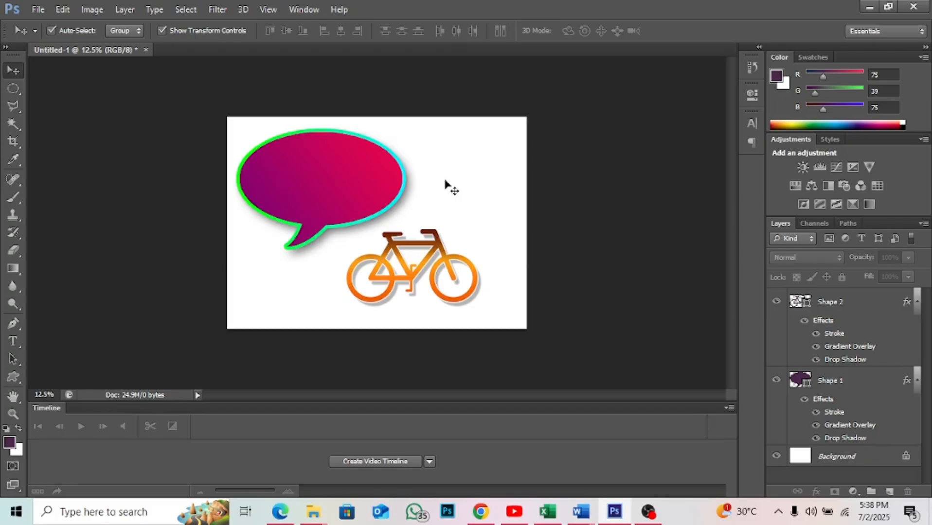
left_click(372, 183)
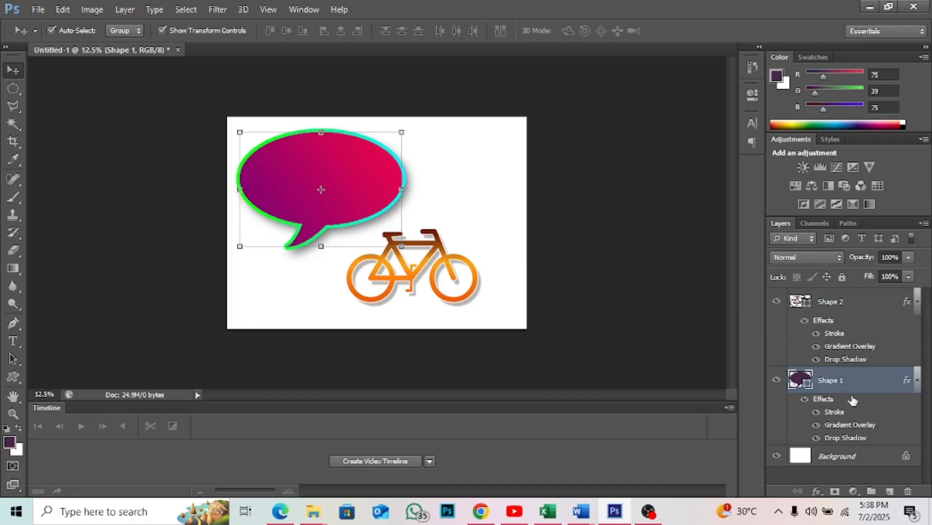
- Convert the locked Background into a regular, unlocked layer with the default settings
double_click(877, 457)
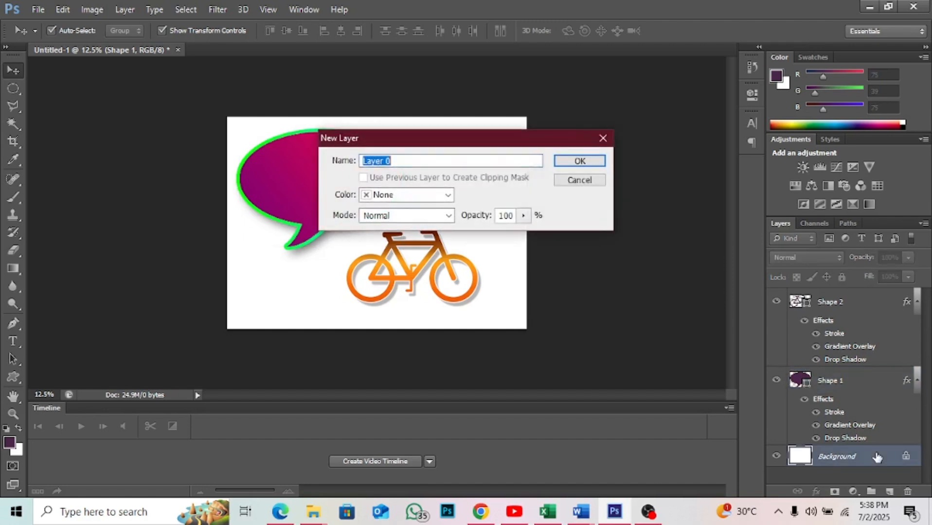
left_click(579, 161)
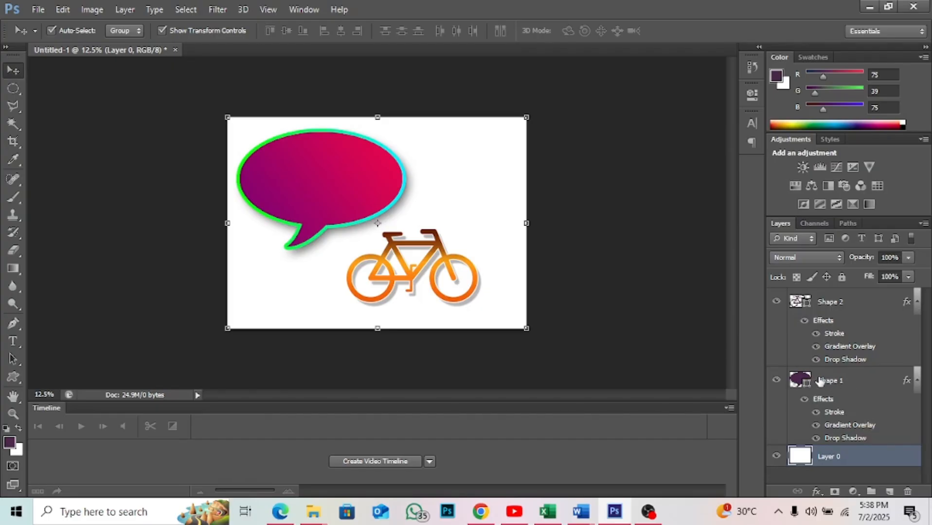
- Rename the bicycle's shape layer as bike
left_click(293, 159)
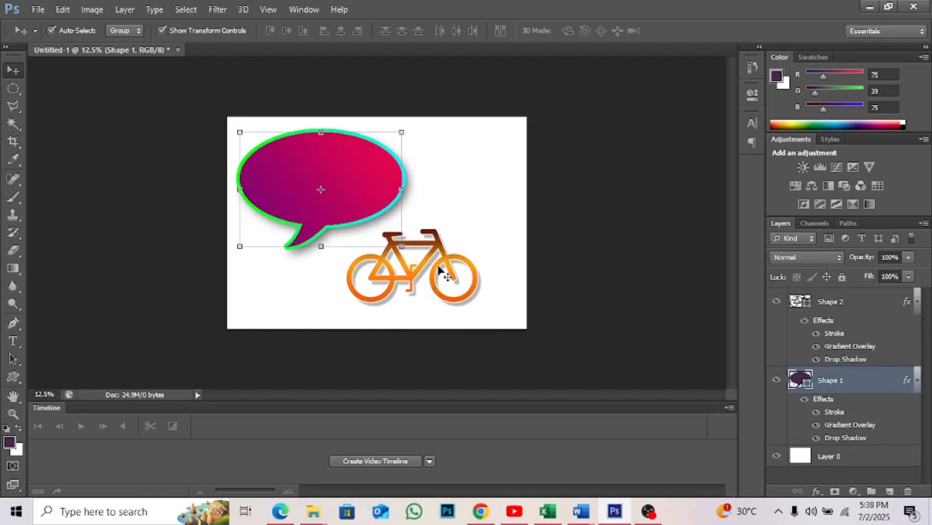
left_click(439, 268)
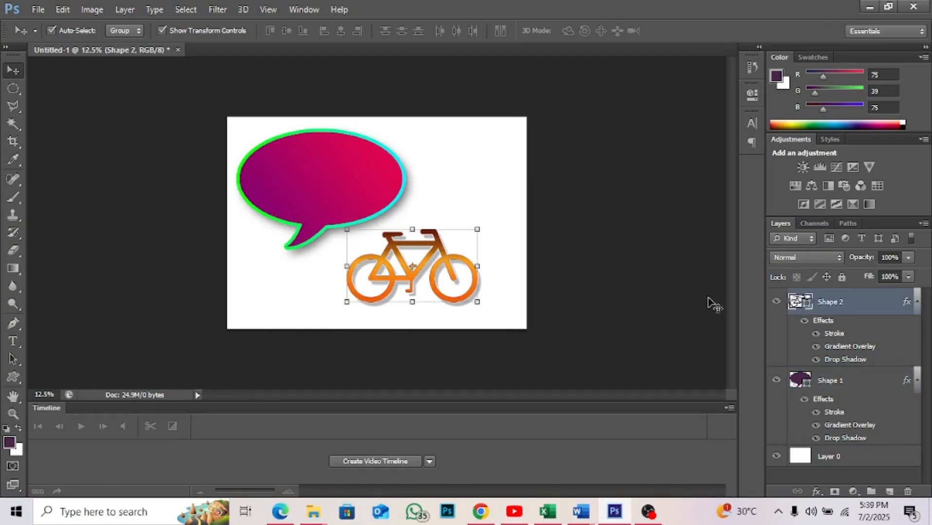
double_click(828, 302)
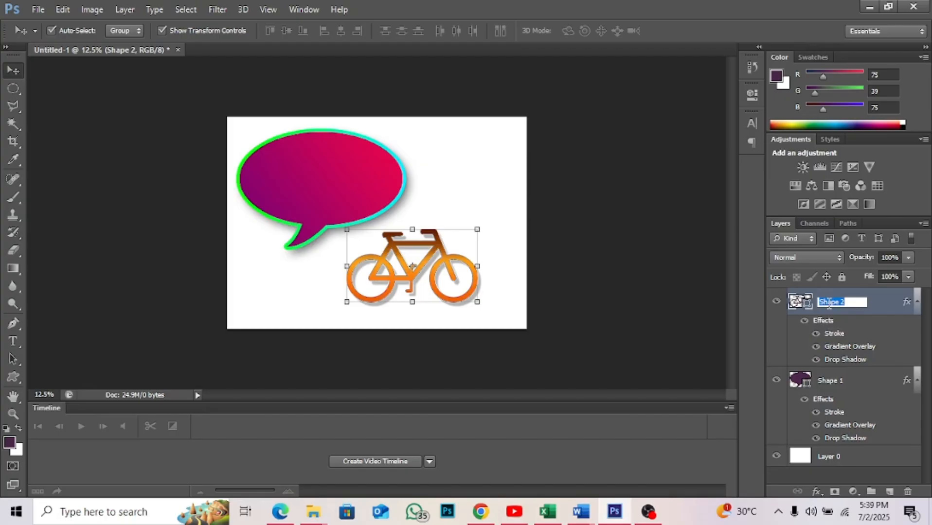
type("bi")
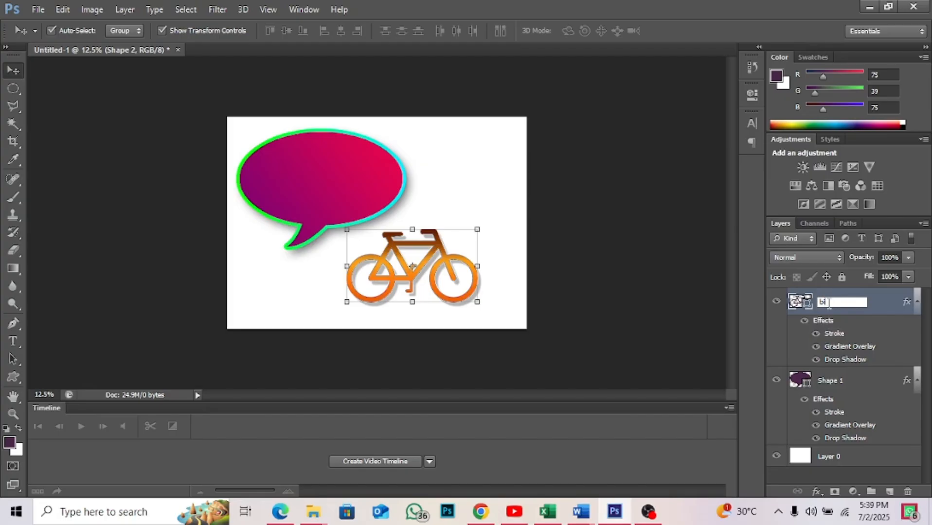
type("ke")
key("Return")
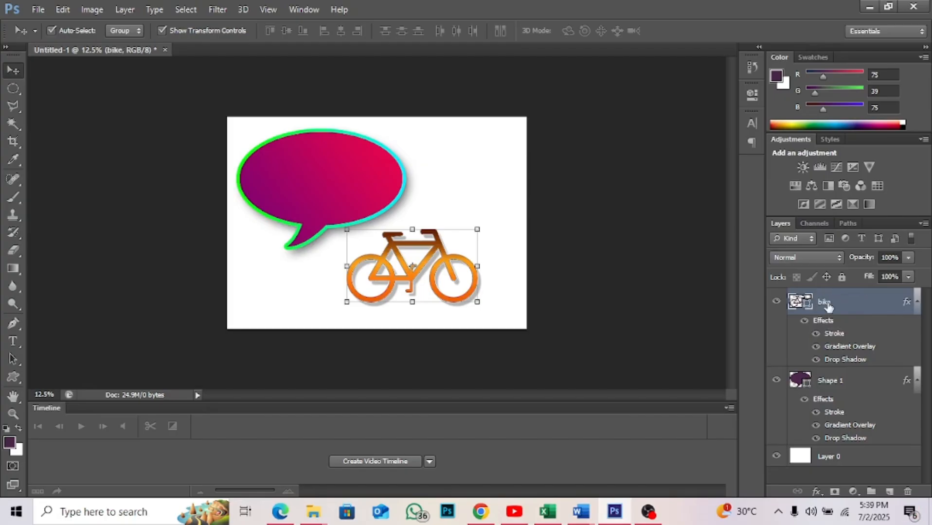
- Rename the speech bubble's shape layer as quotation
double_click(824, 381)
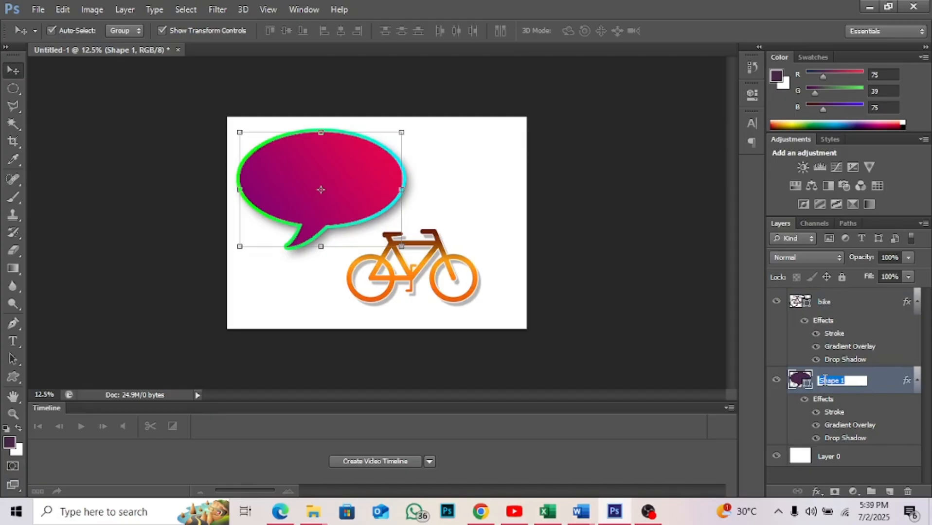
type("quotation")
key("Return")
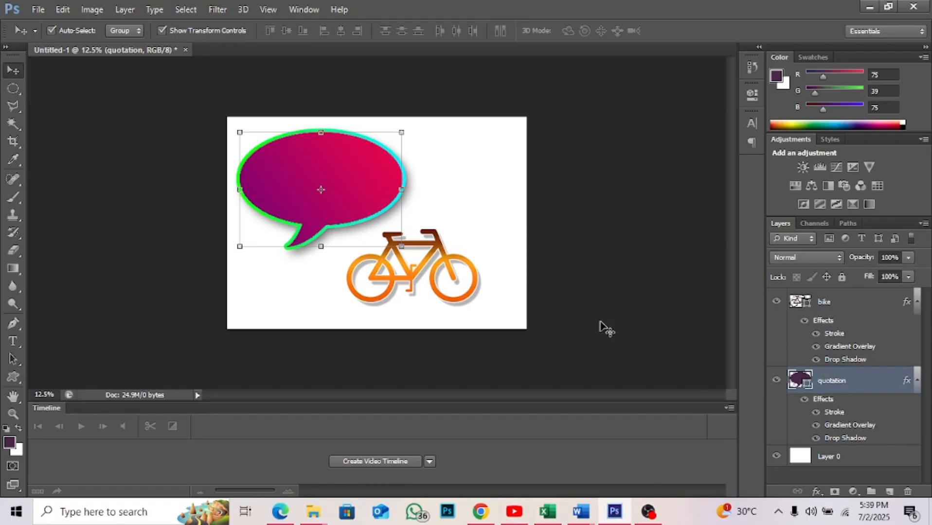
- Move the bicycle up and to the left so it overlaps the lower part of the speech bubble
left_click(474, 266)
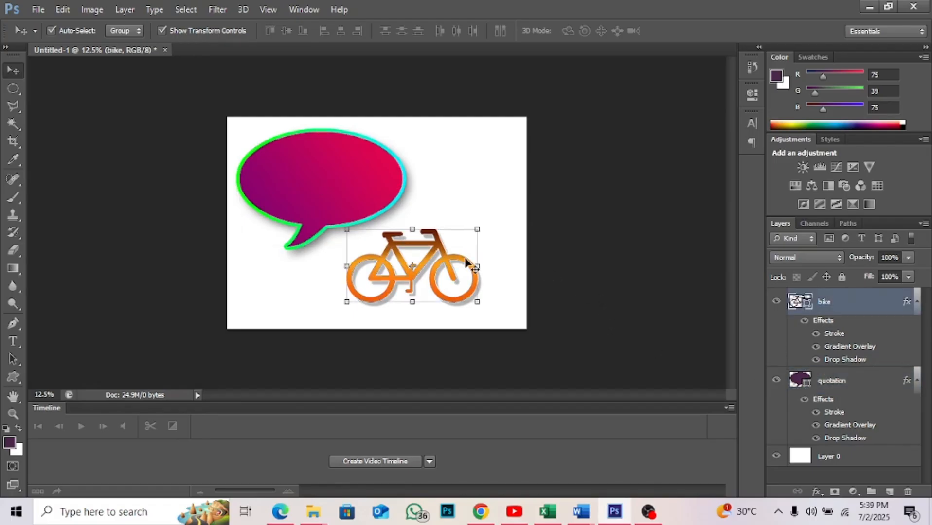
left_click_drag(444, 268, 420, 236)
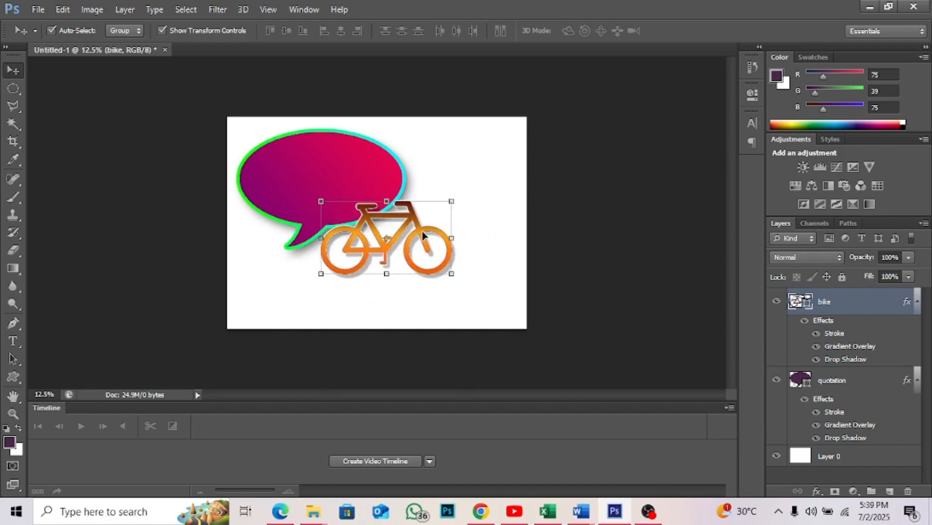
left_click(488, 246)
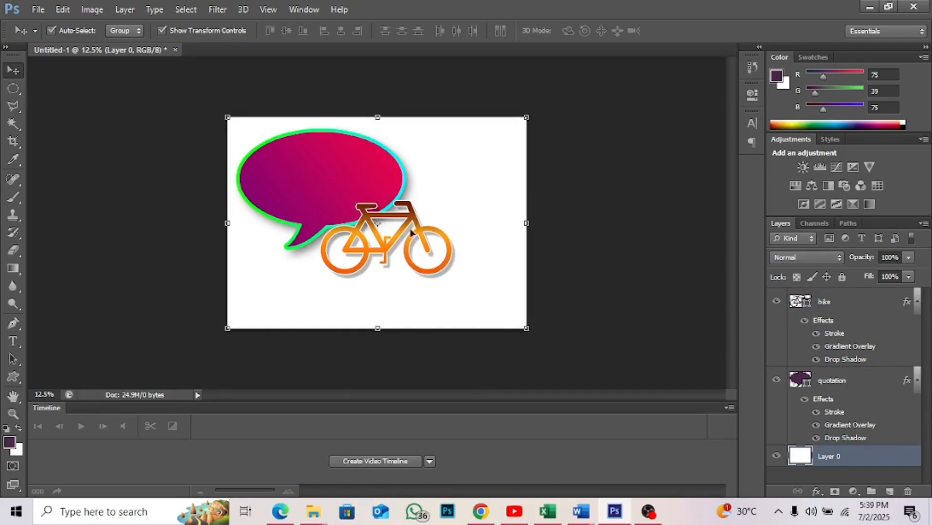
- Select the bicycle and the speech bubble alternately on the canvas to examine which layer each one belongs to and their stacking order
left_click(395, 224)
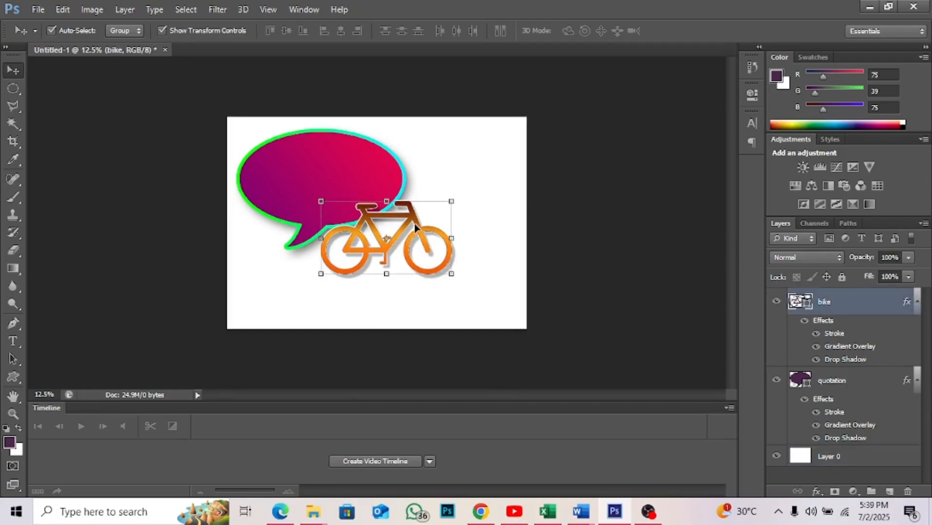
left_click(357, 168)
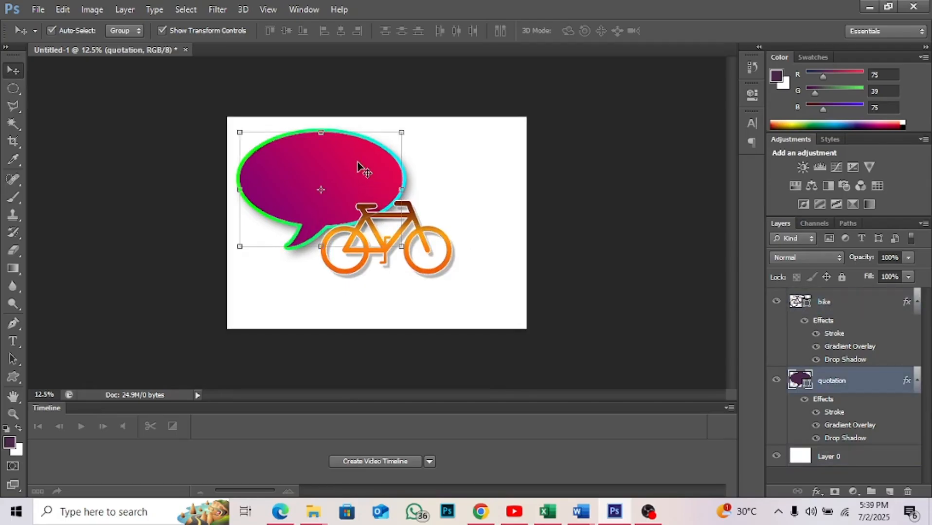
left_click(427, 246)
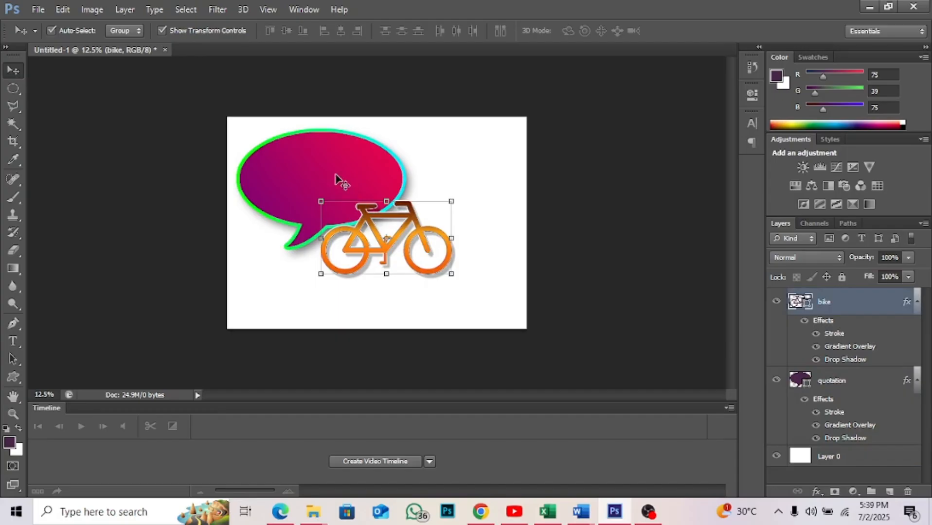
left_click(332, 178)
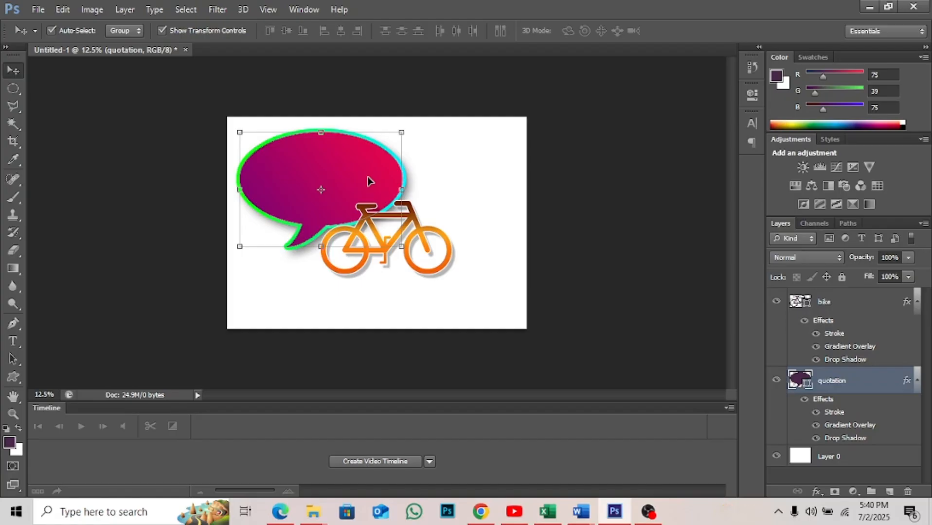
left_click(451, 253)
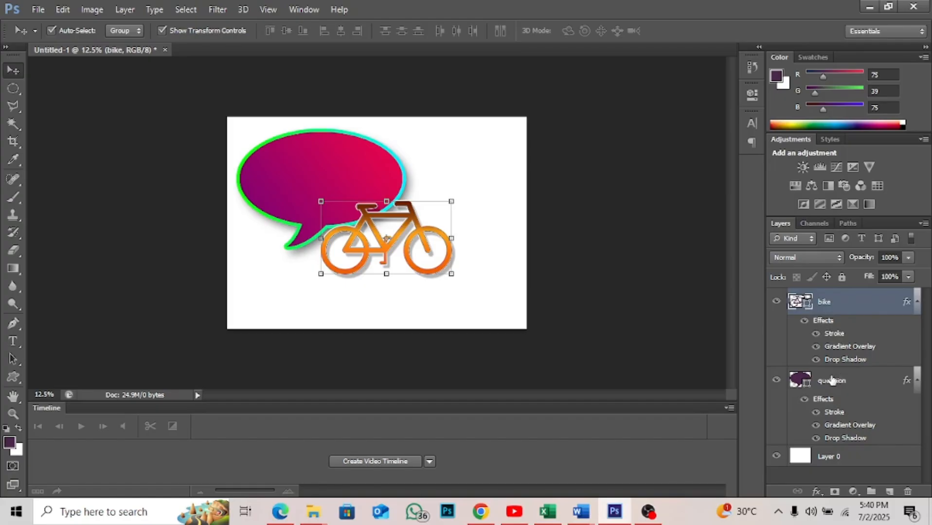
left_click(344, 168)
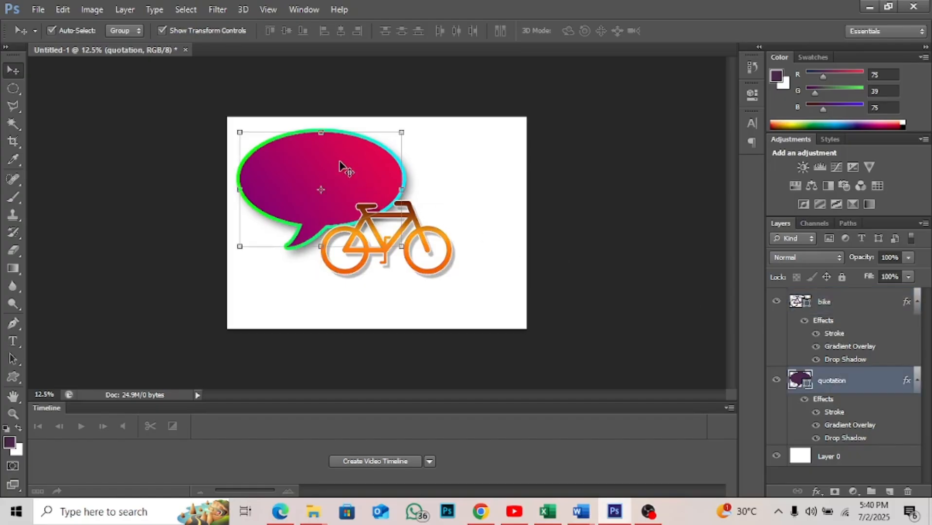
left_click(435, 236)
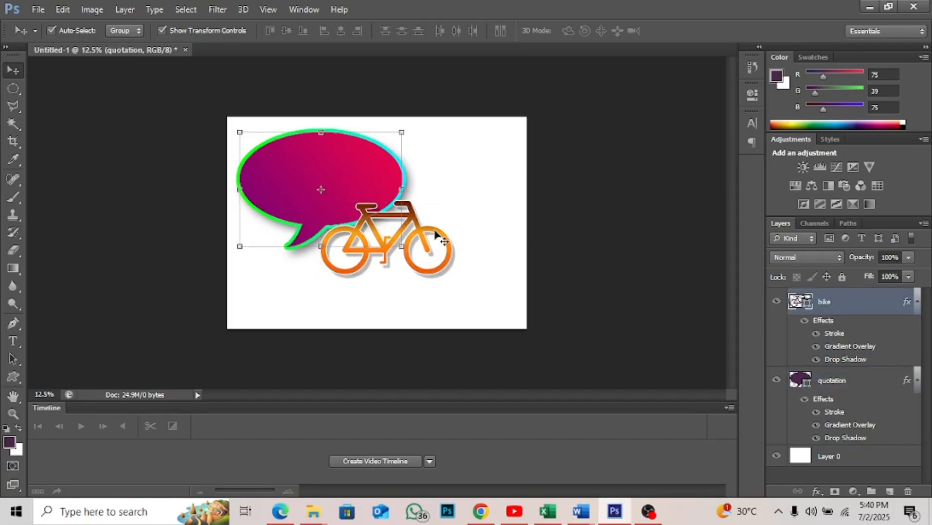
- Move the quotation layer above the bike layer in the stacking order, dismiss the message notification, and select the bike layer
left_click(836, 382)
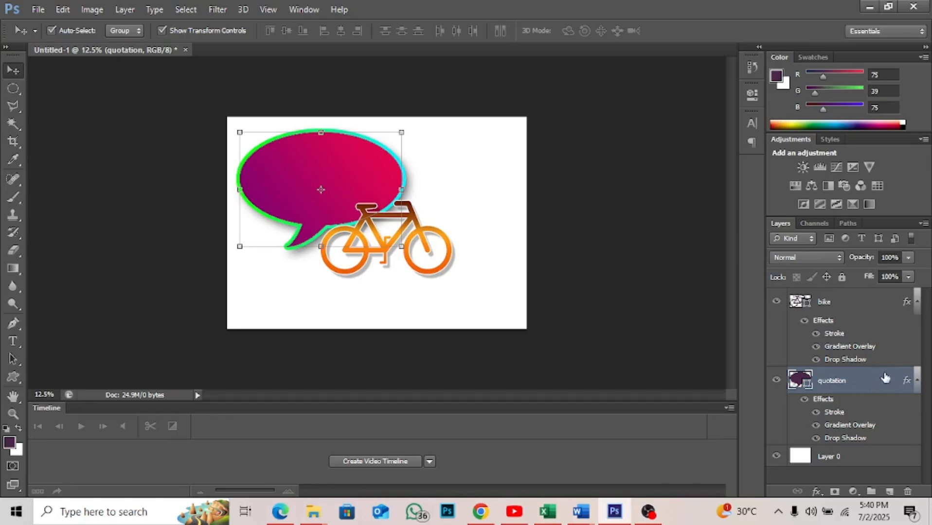
left_click_drag(864, 383, 861, 306)
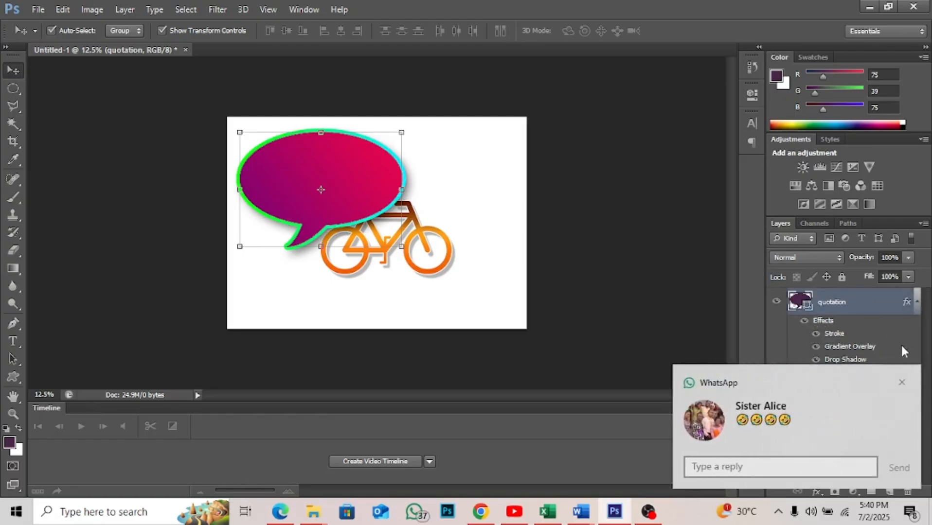
left_click(901, 382)
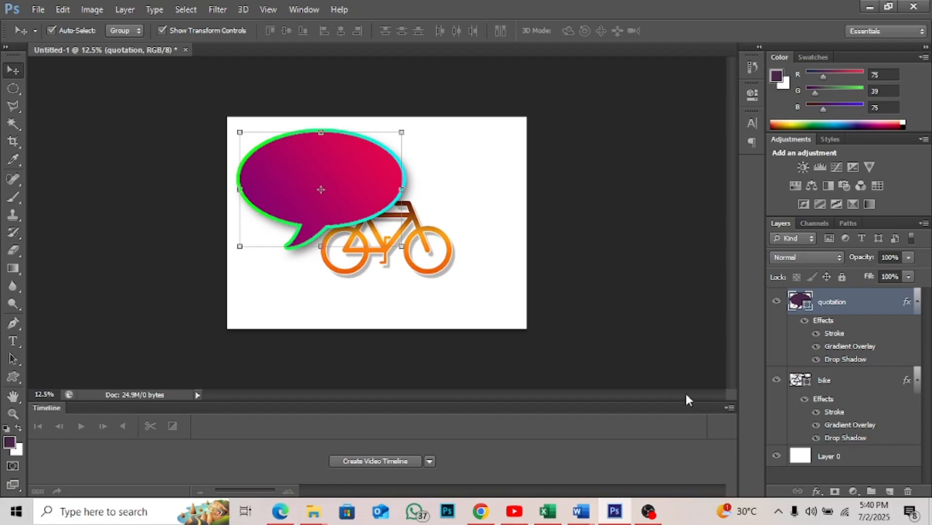
left_click(829, 384)
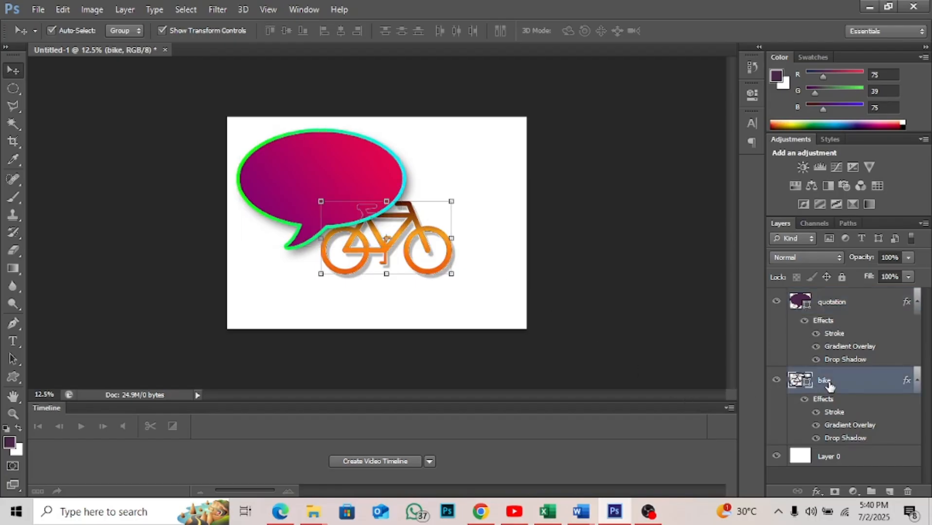